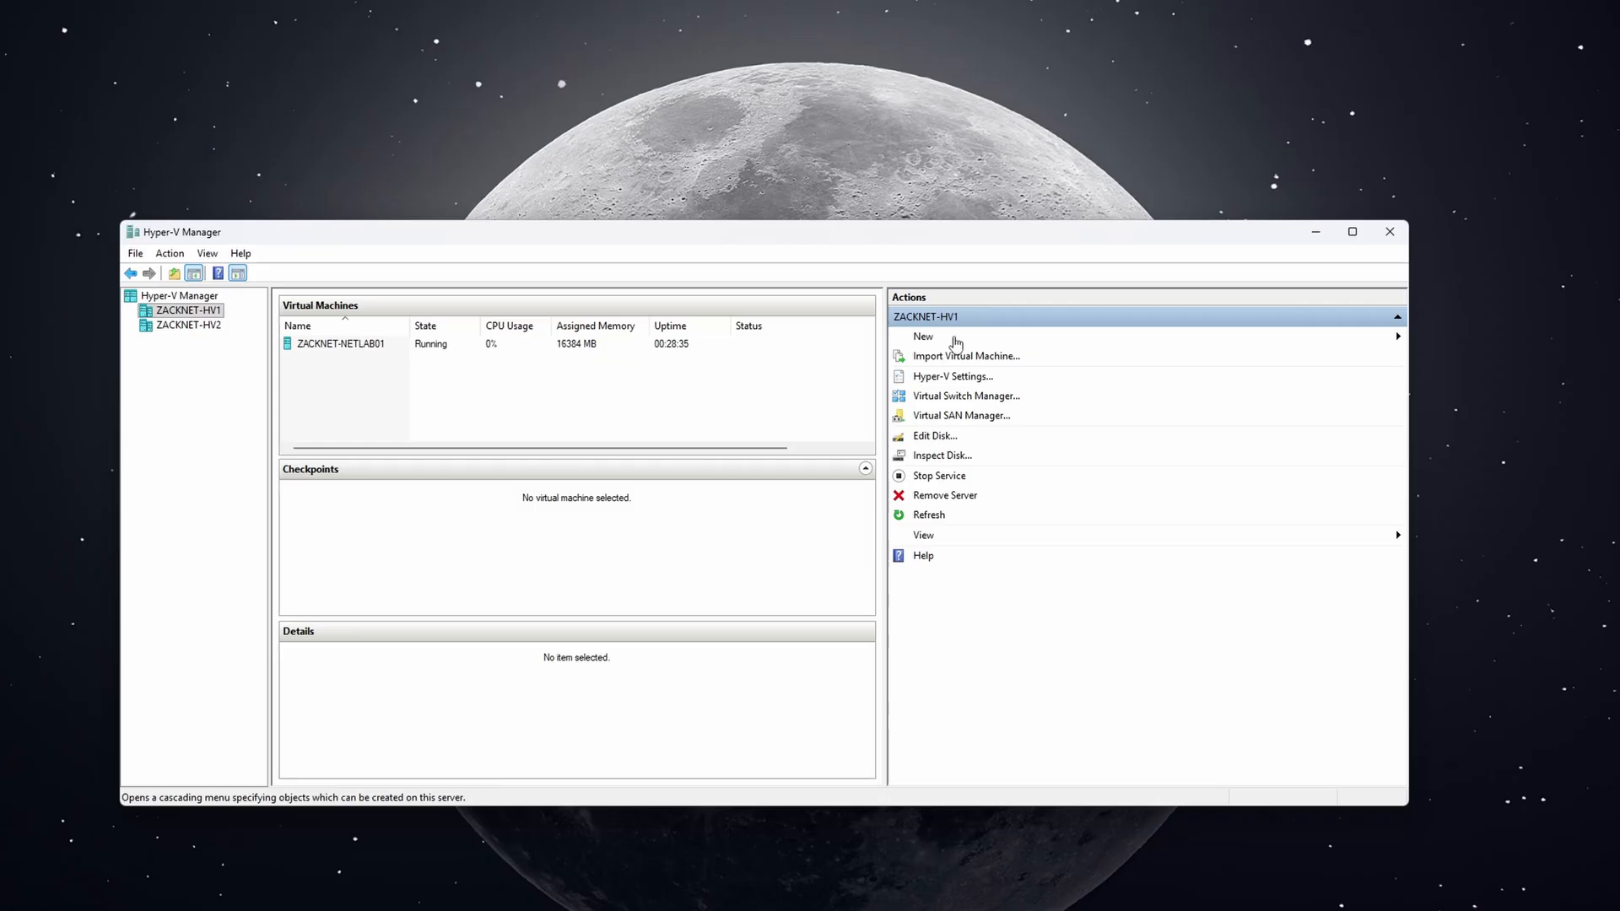
Start a new virtual machine and name it ZACKNET-DC01.
left_click(956, 342)
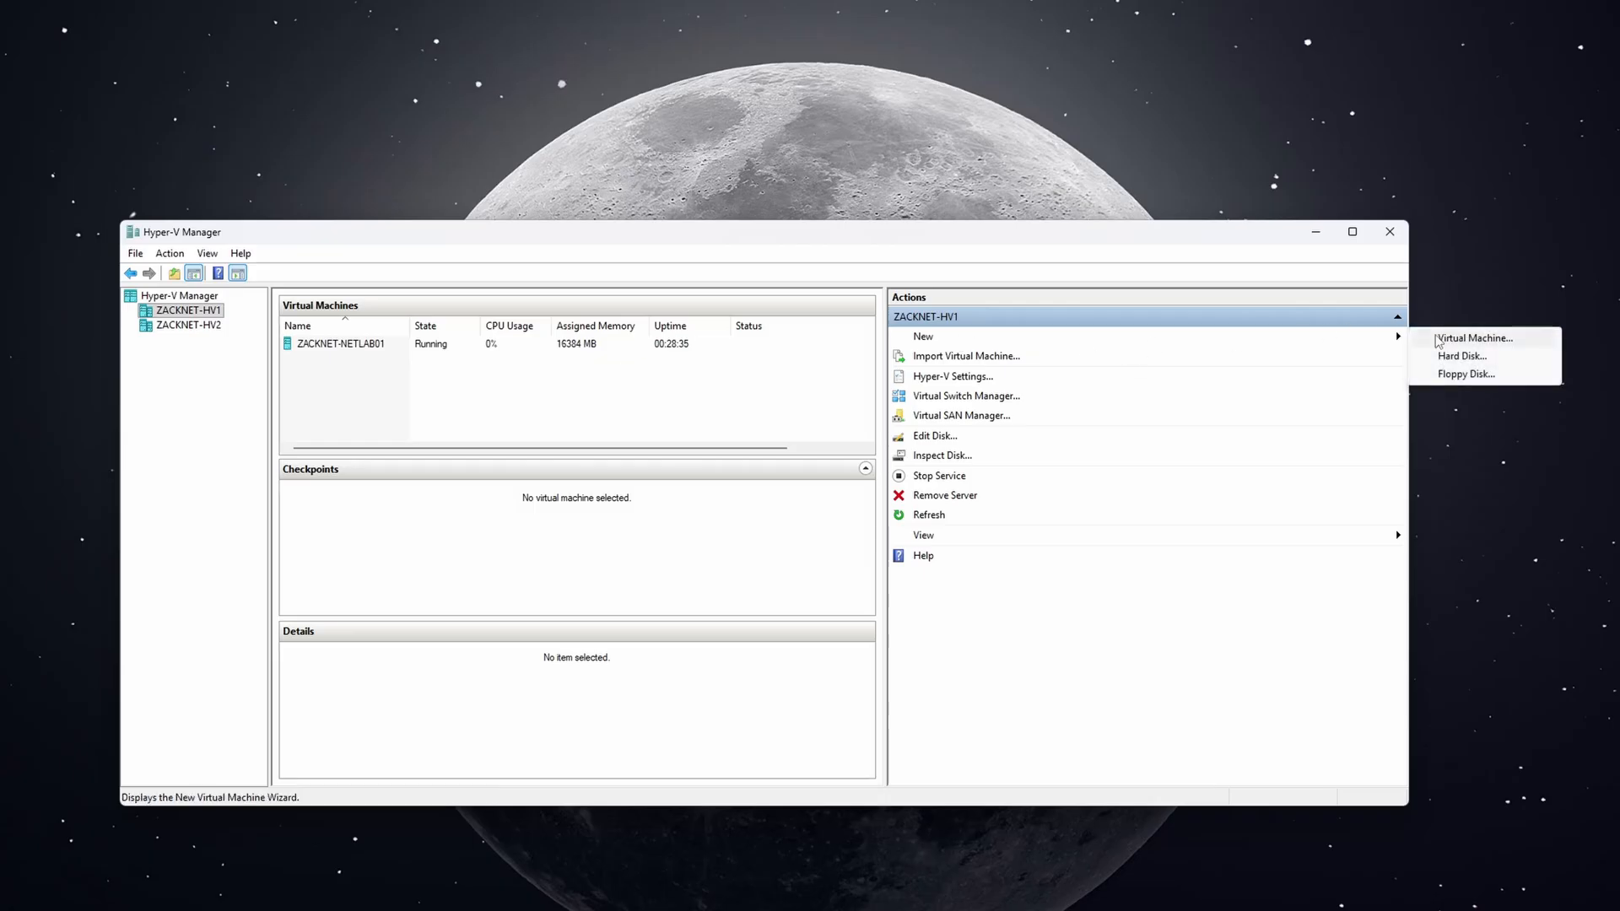
left_click(1438, 340)
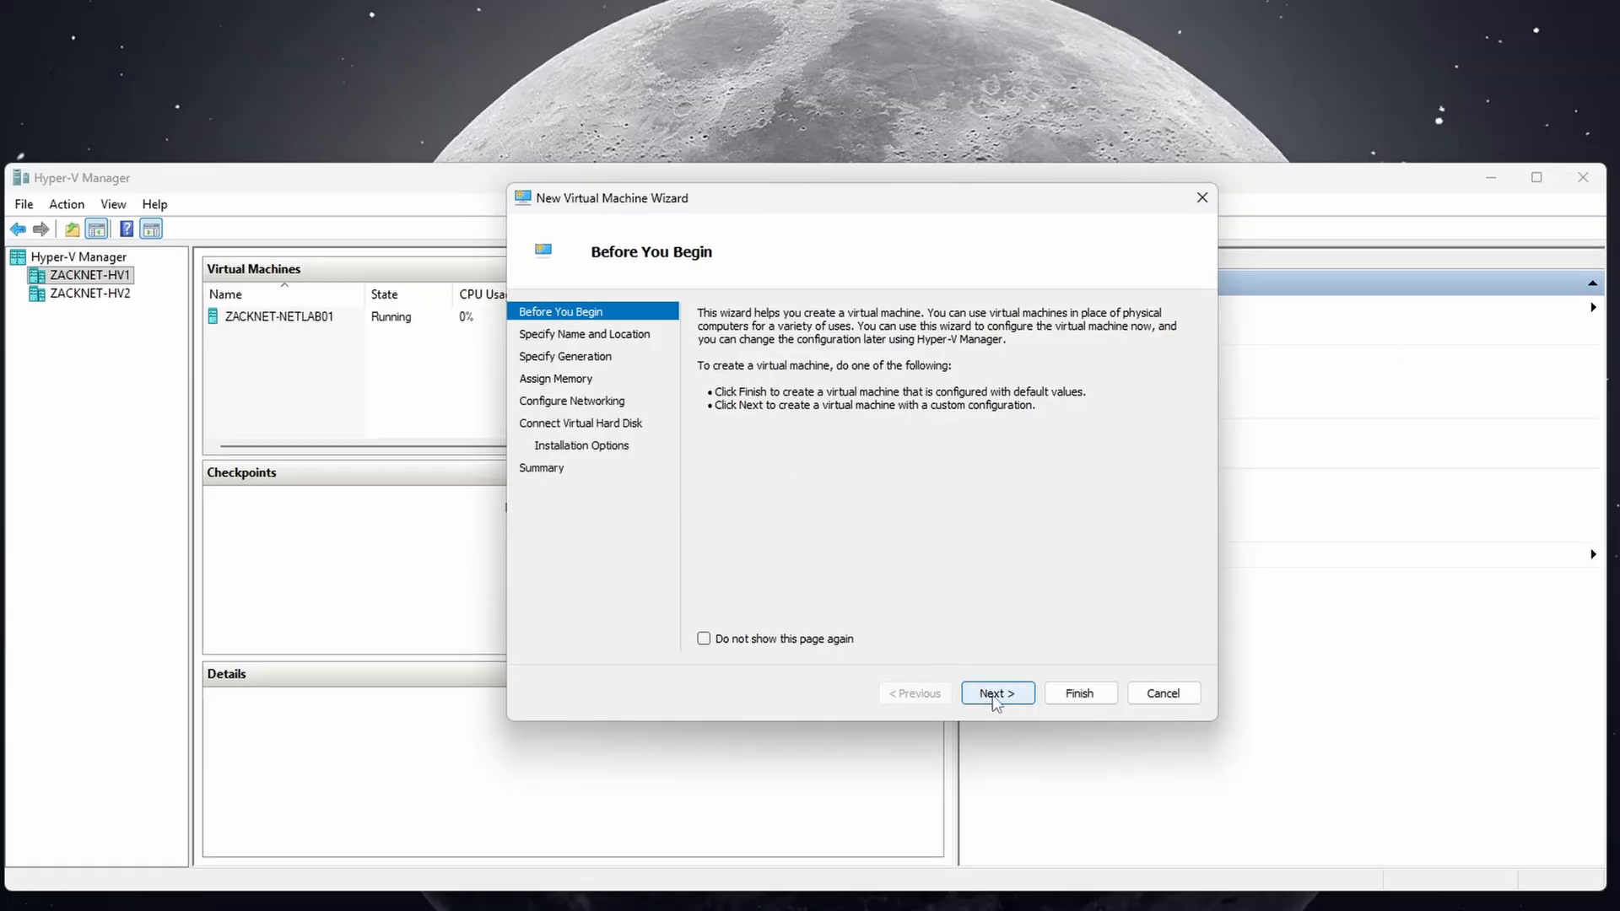
left_click(915, 649)
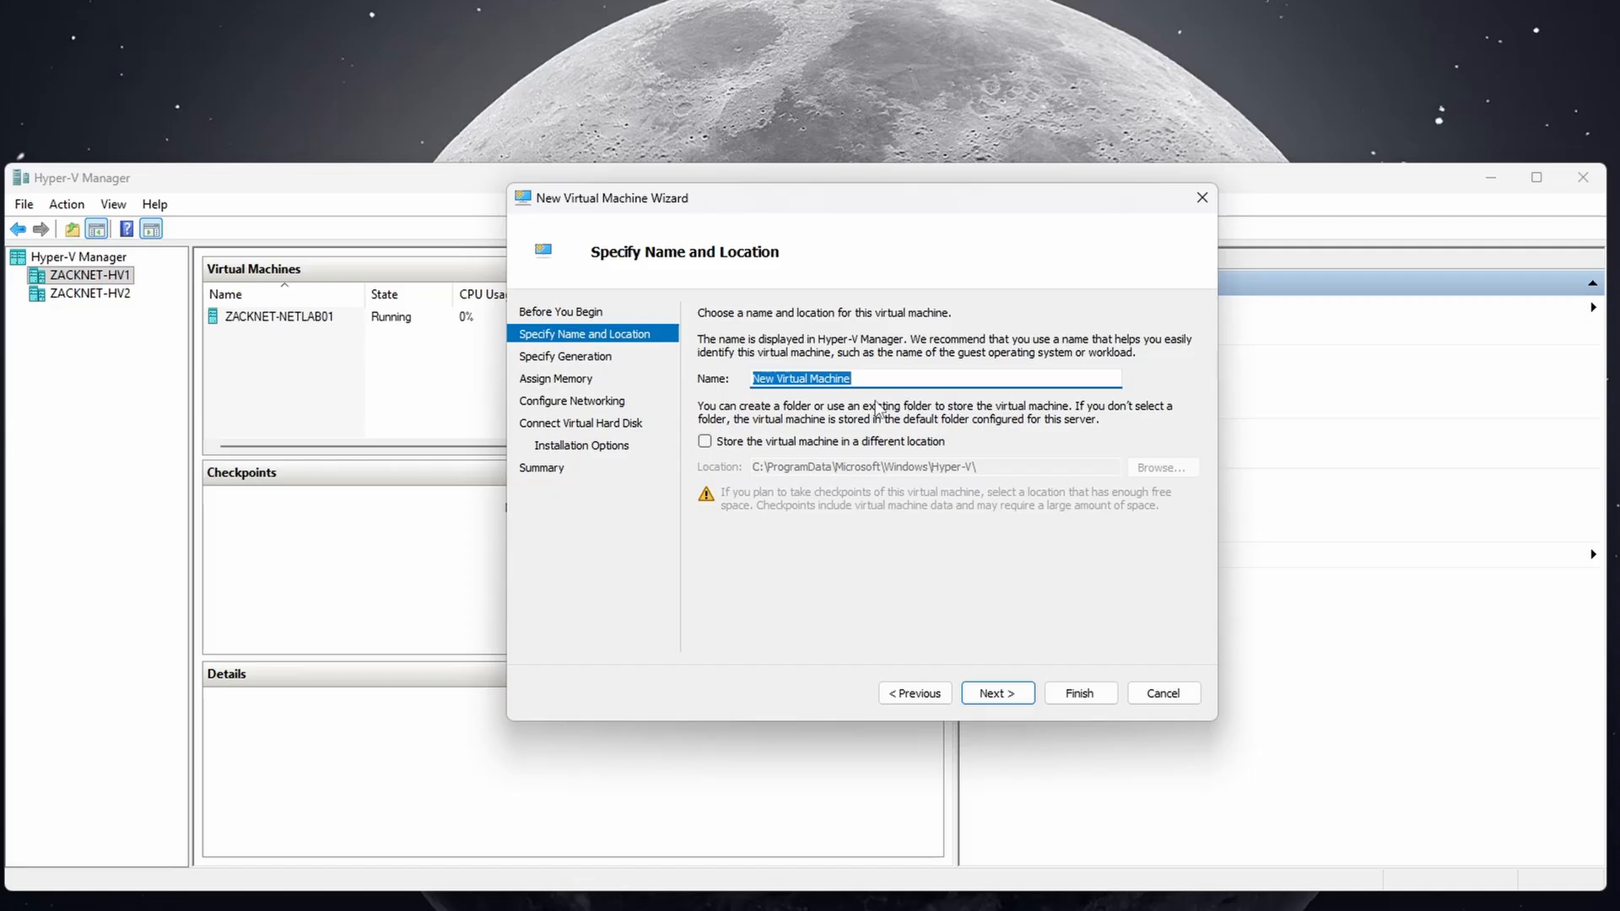
type("ZACKNE")
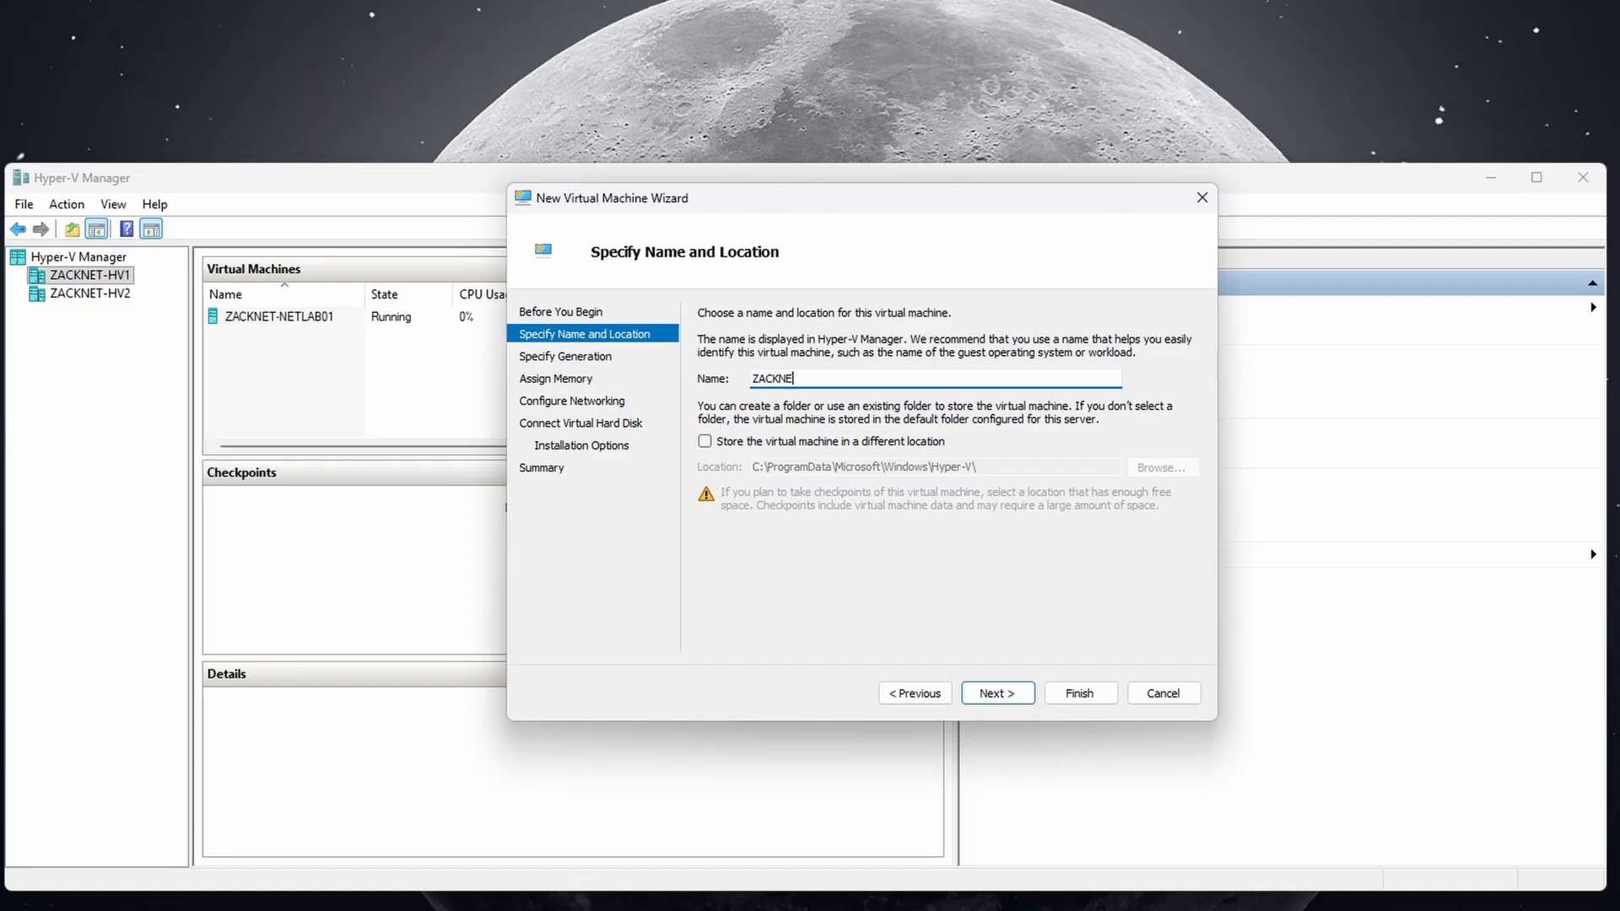
type("T-DC01")
Store the VM in the custom location C:\Virtual Machines\ZACKNET-DC01\.
left_click(793, 442)
left_click(1139, 469)
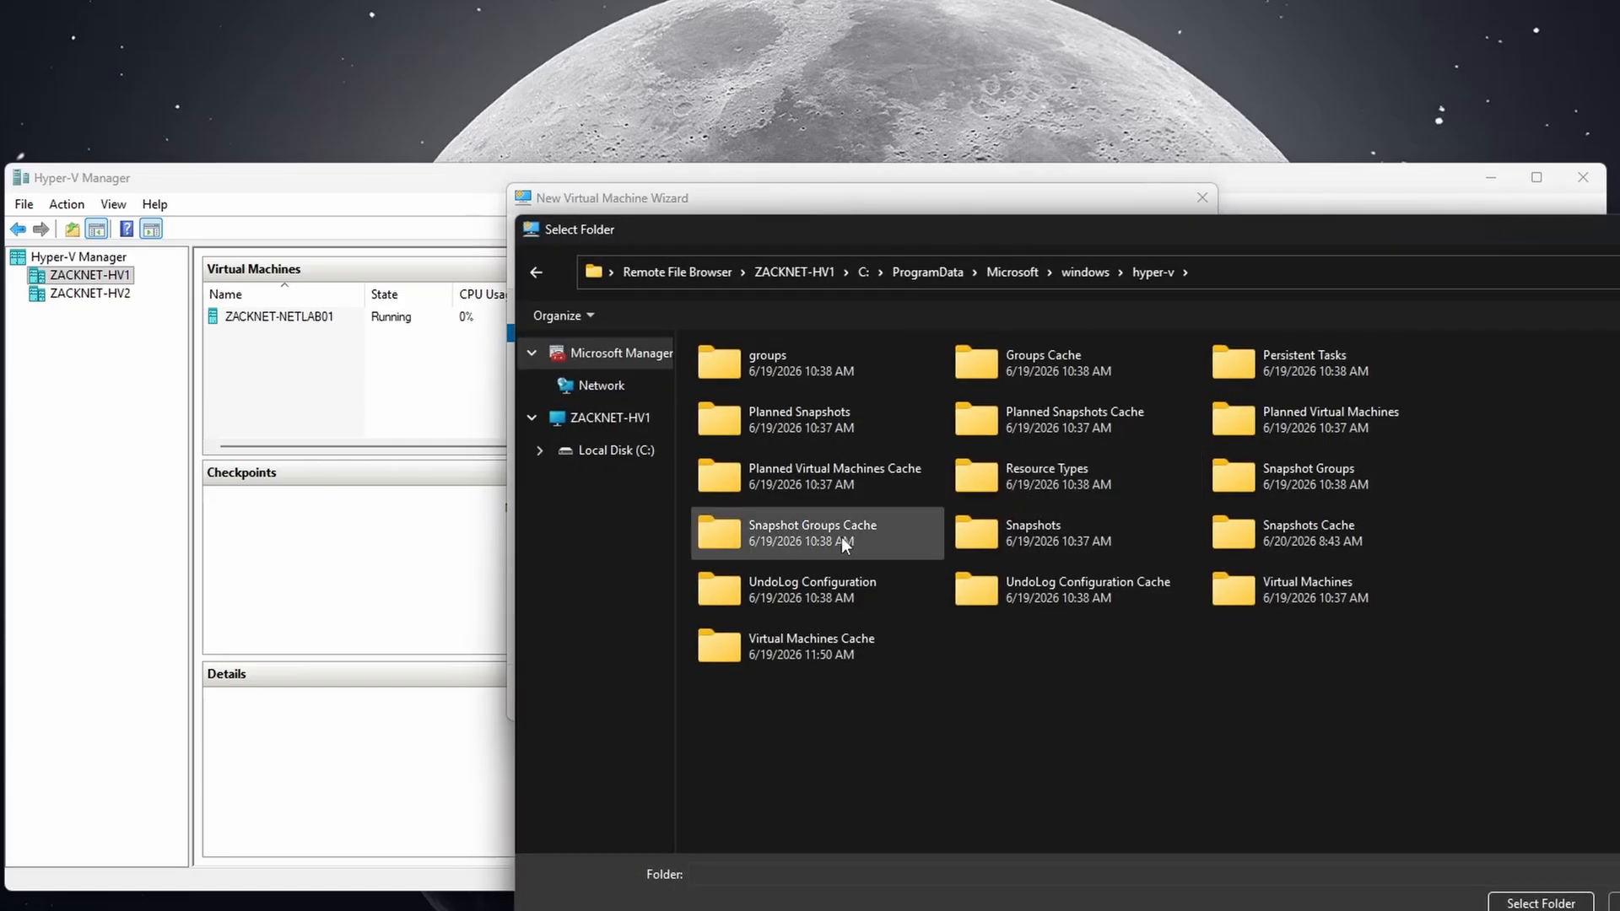
left_click(625, 421)
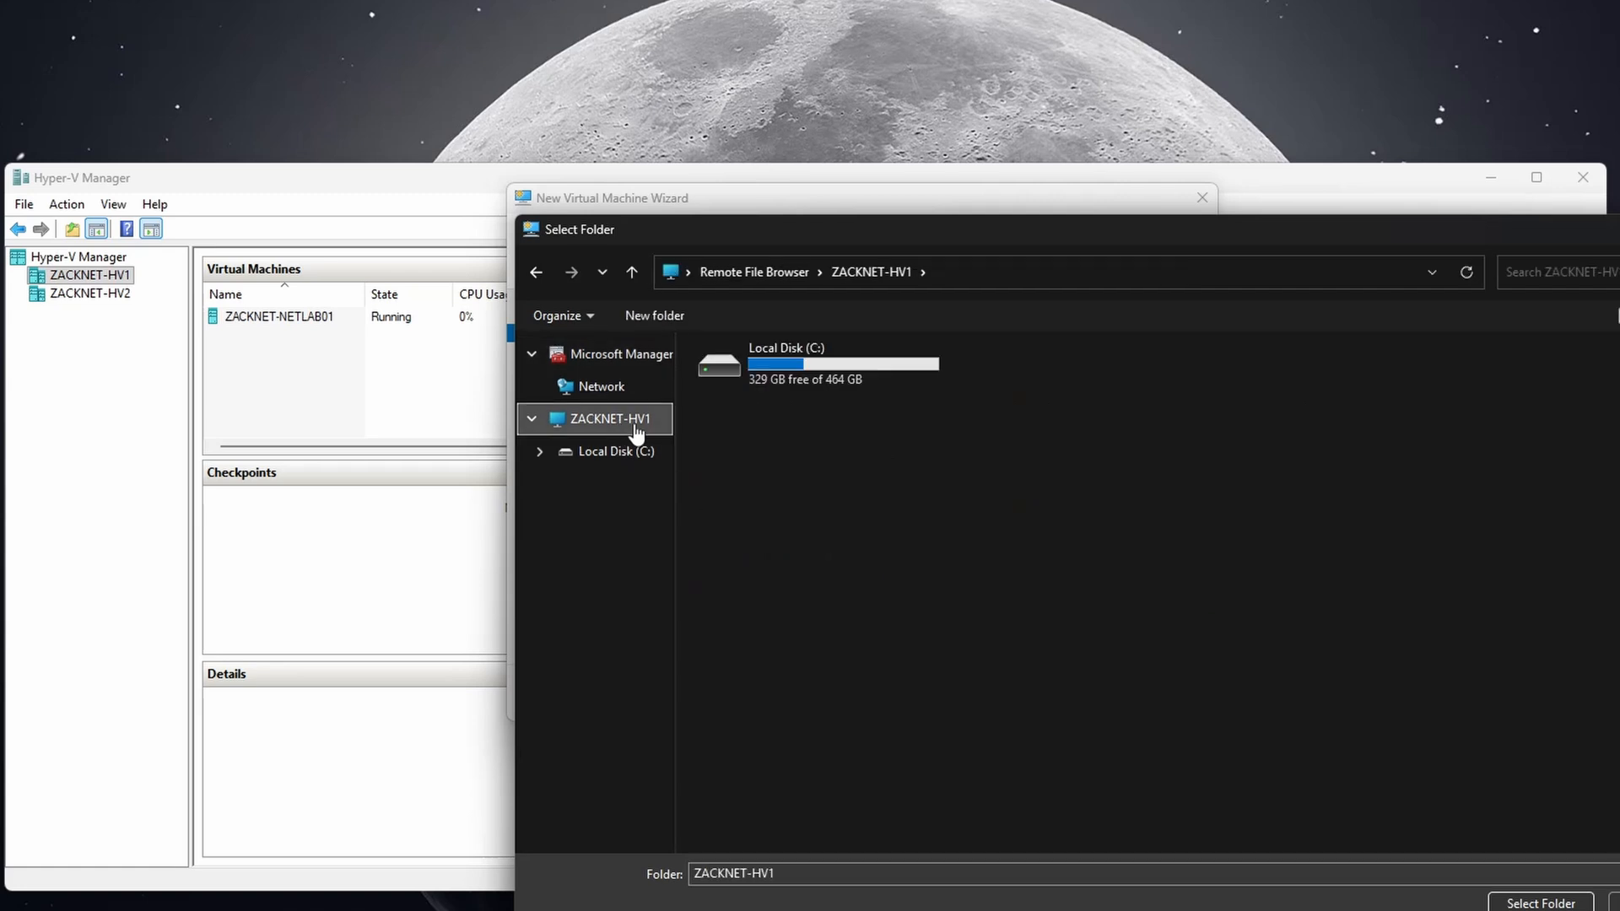
double_click(799, 382)
double_click(1065, 442)
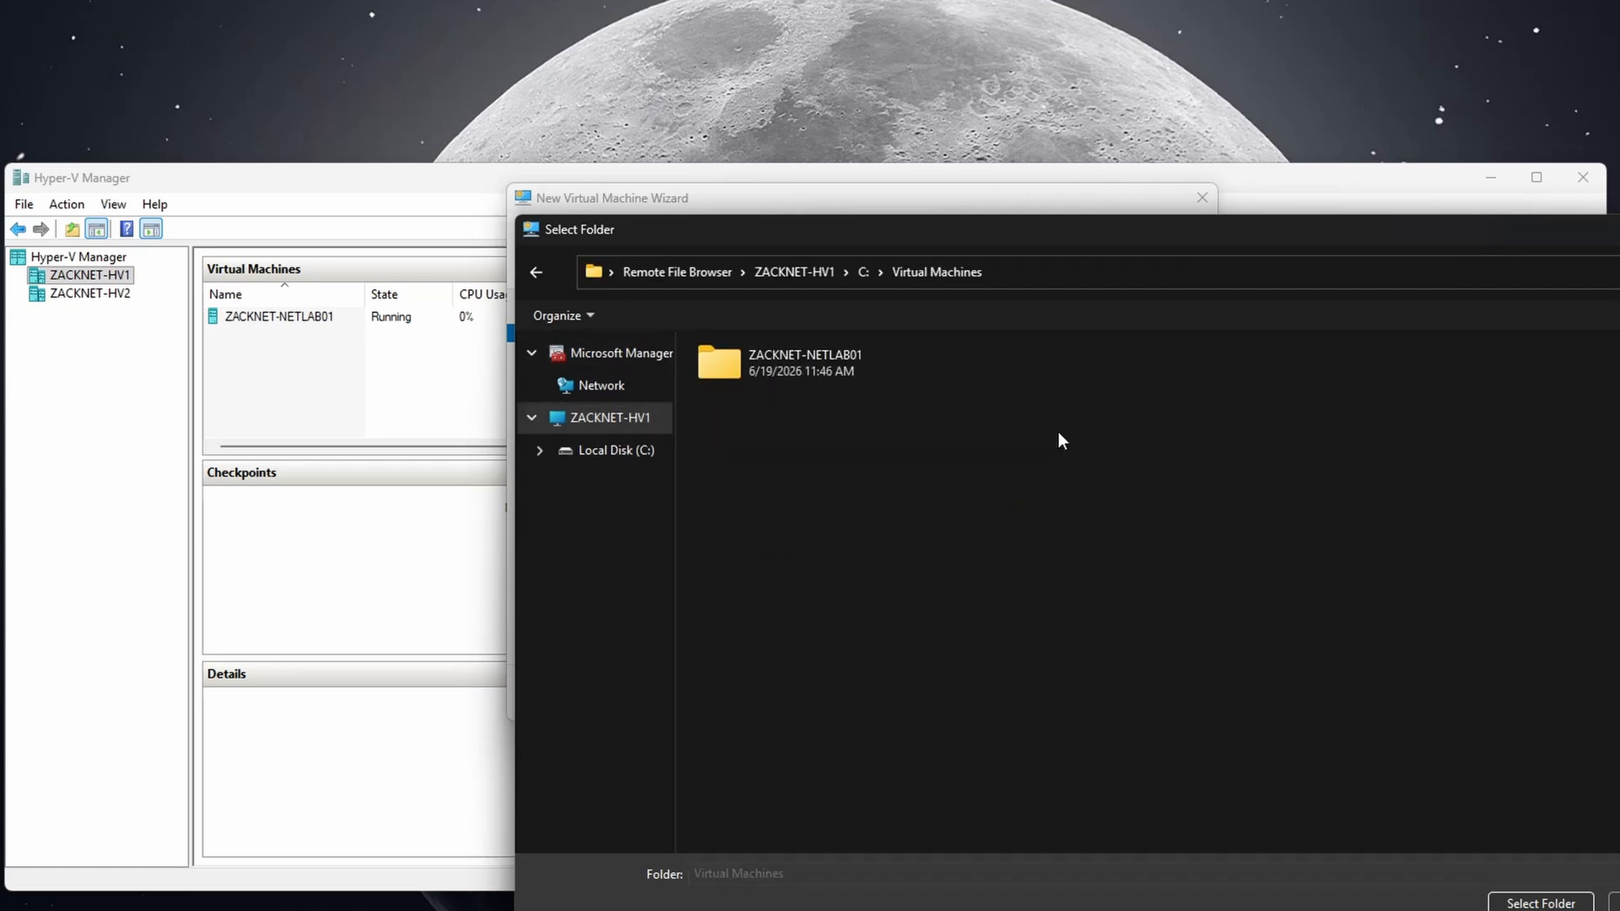
left_click(1542, 901)
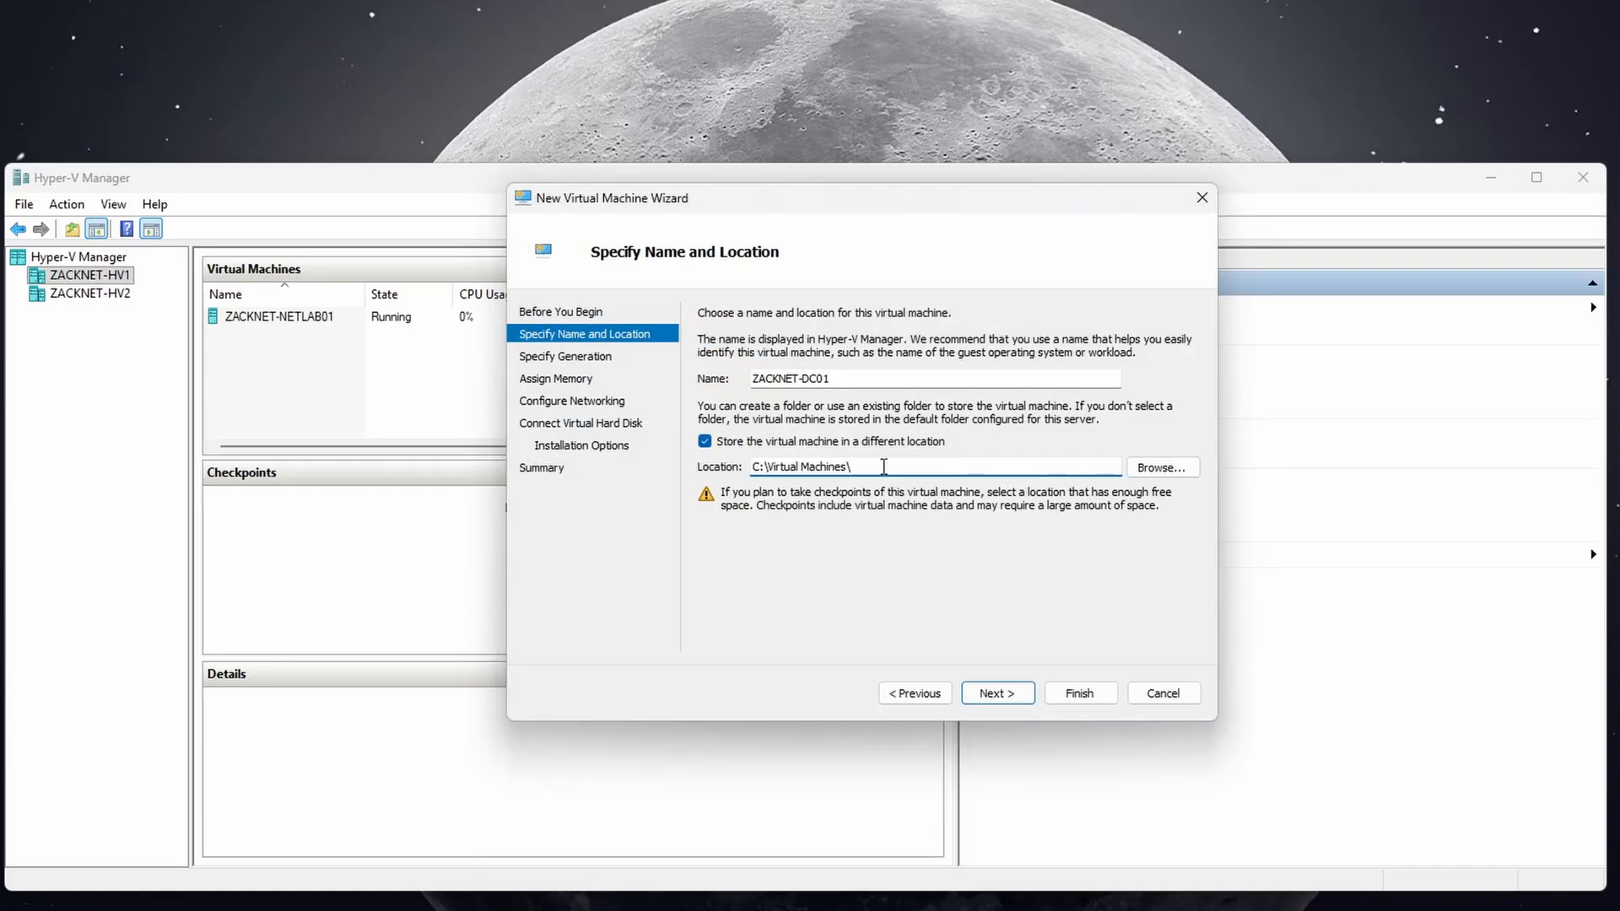
type("ZACKNET")
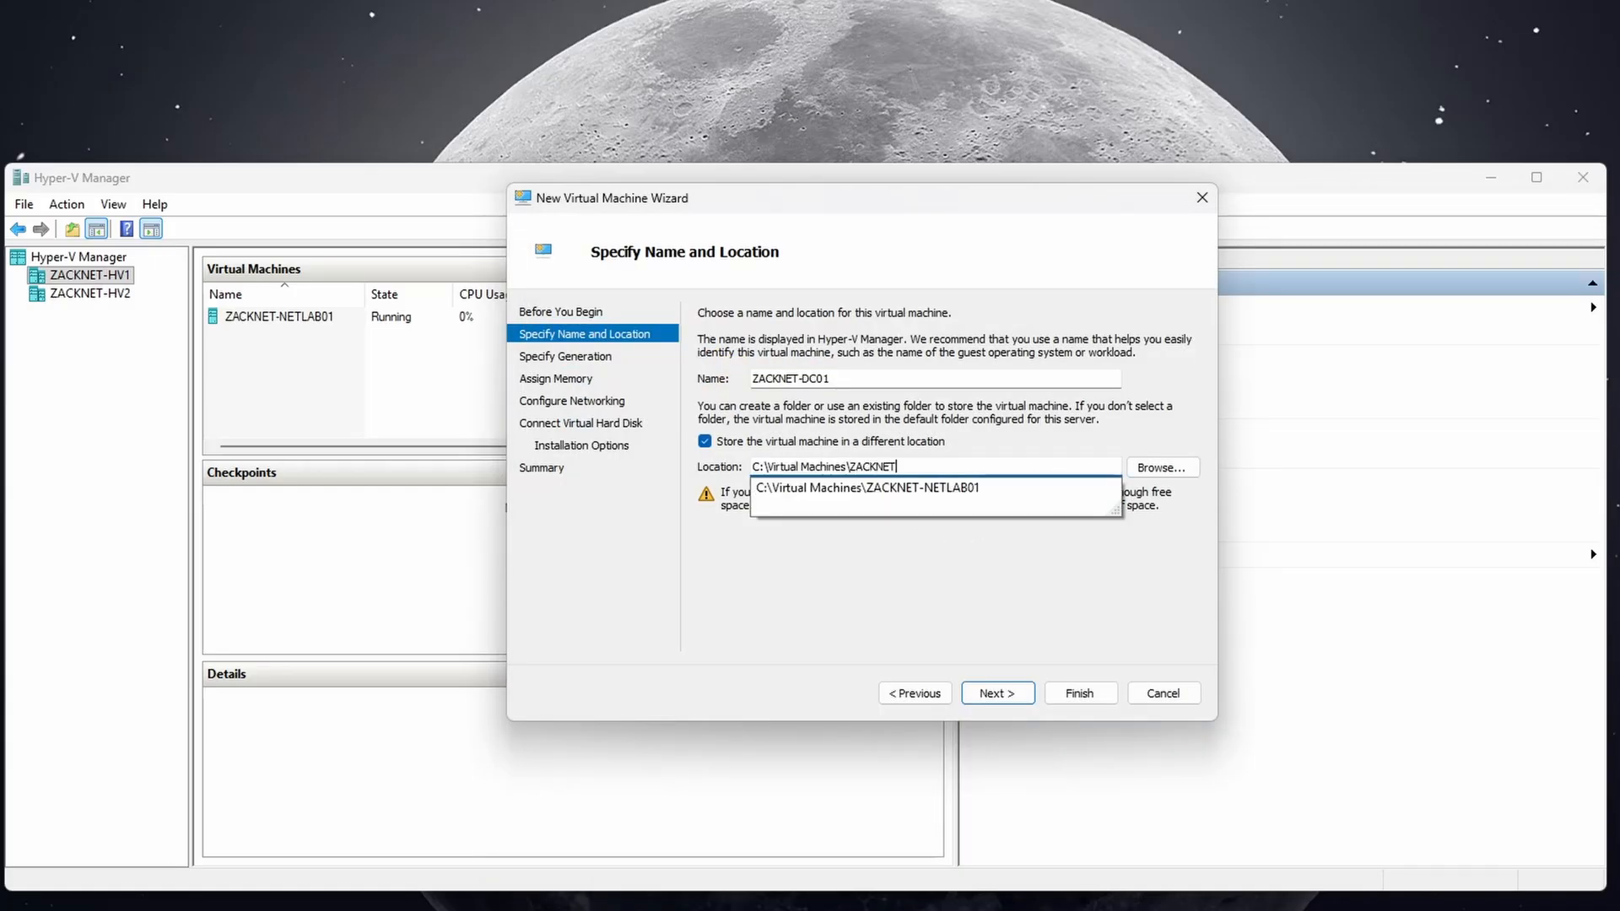
type("-DC011")
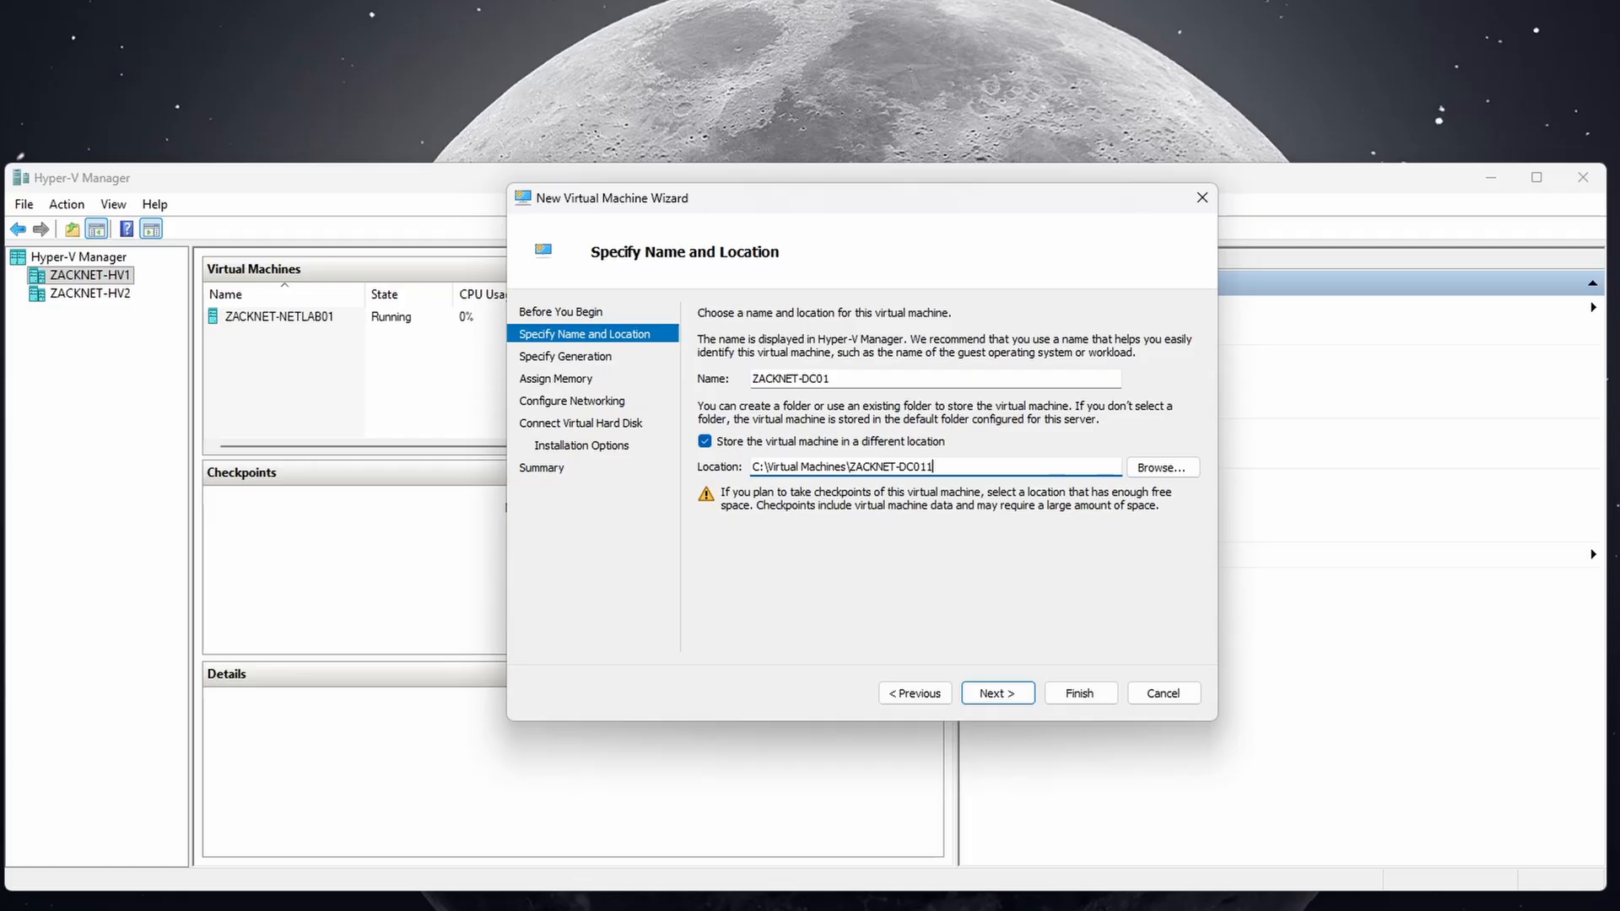
key("BackSpace")
type("\\")
Keep Generation 2 and 4096 MB memory, and connect the network adapter to WAN.
left_click(1012, 701)
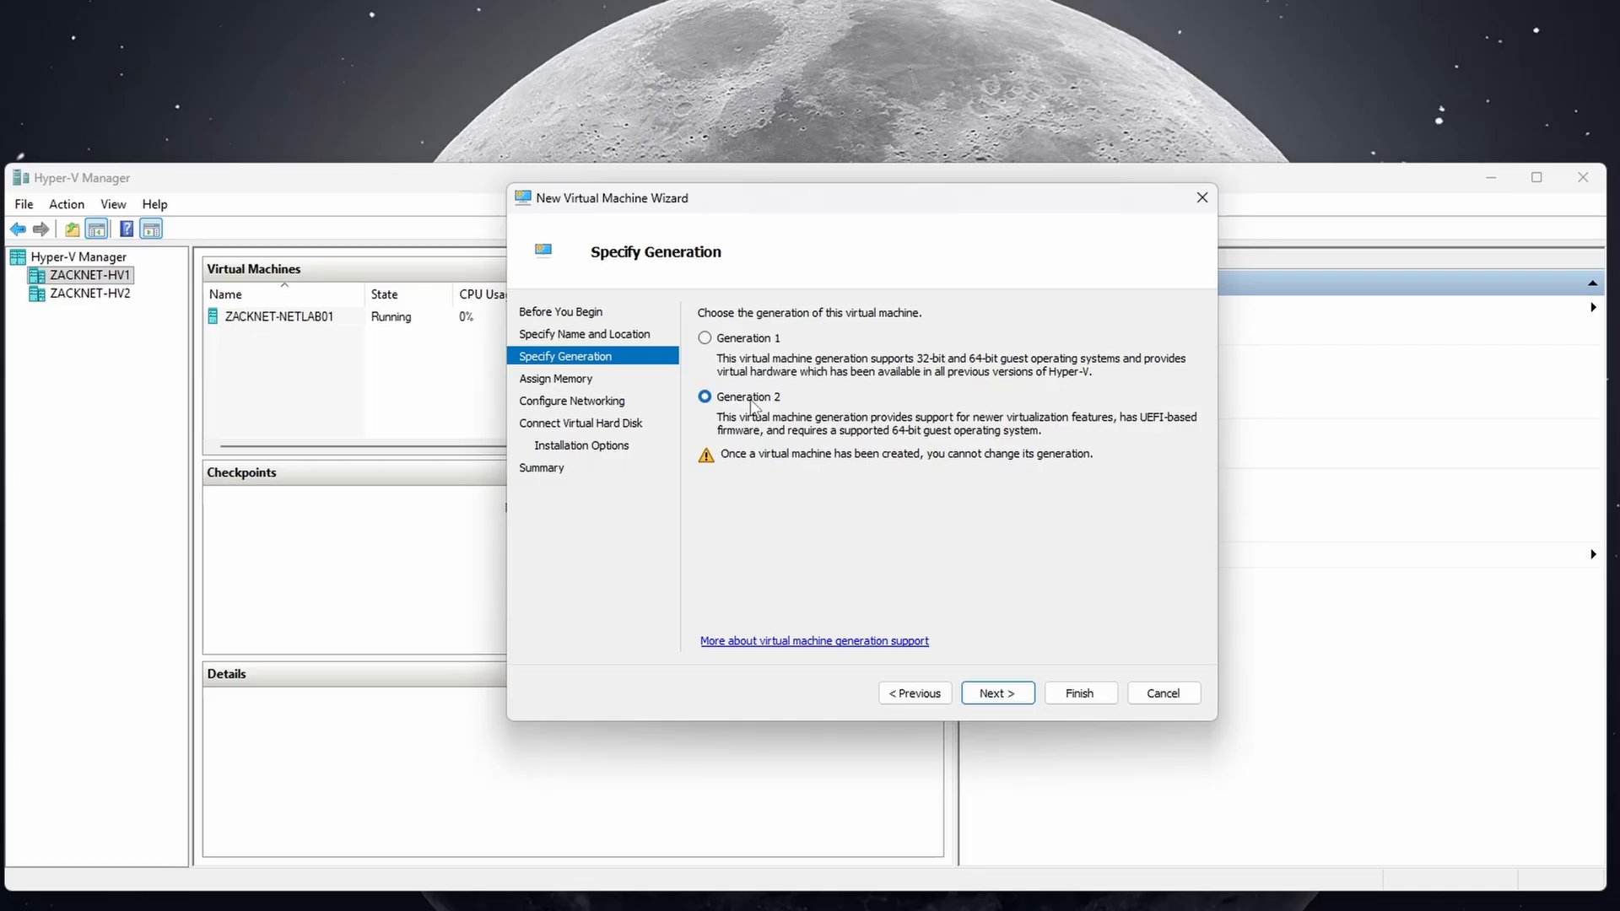
left_click(996, 695)
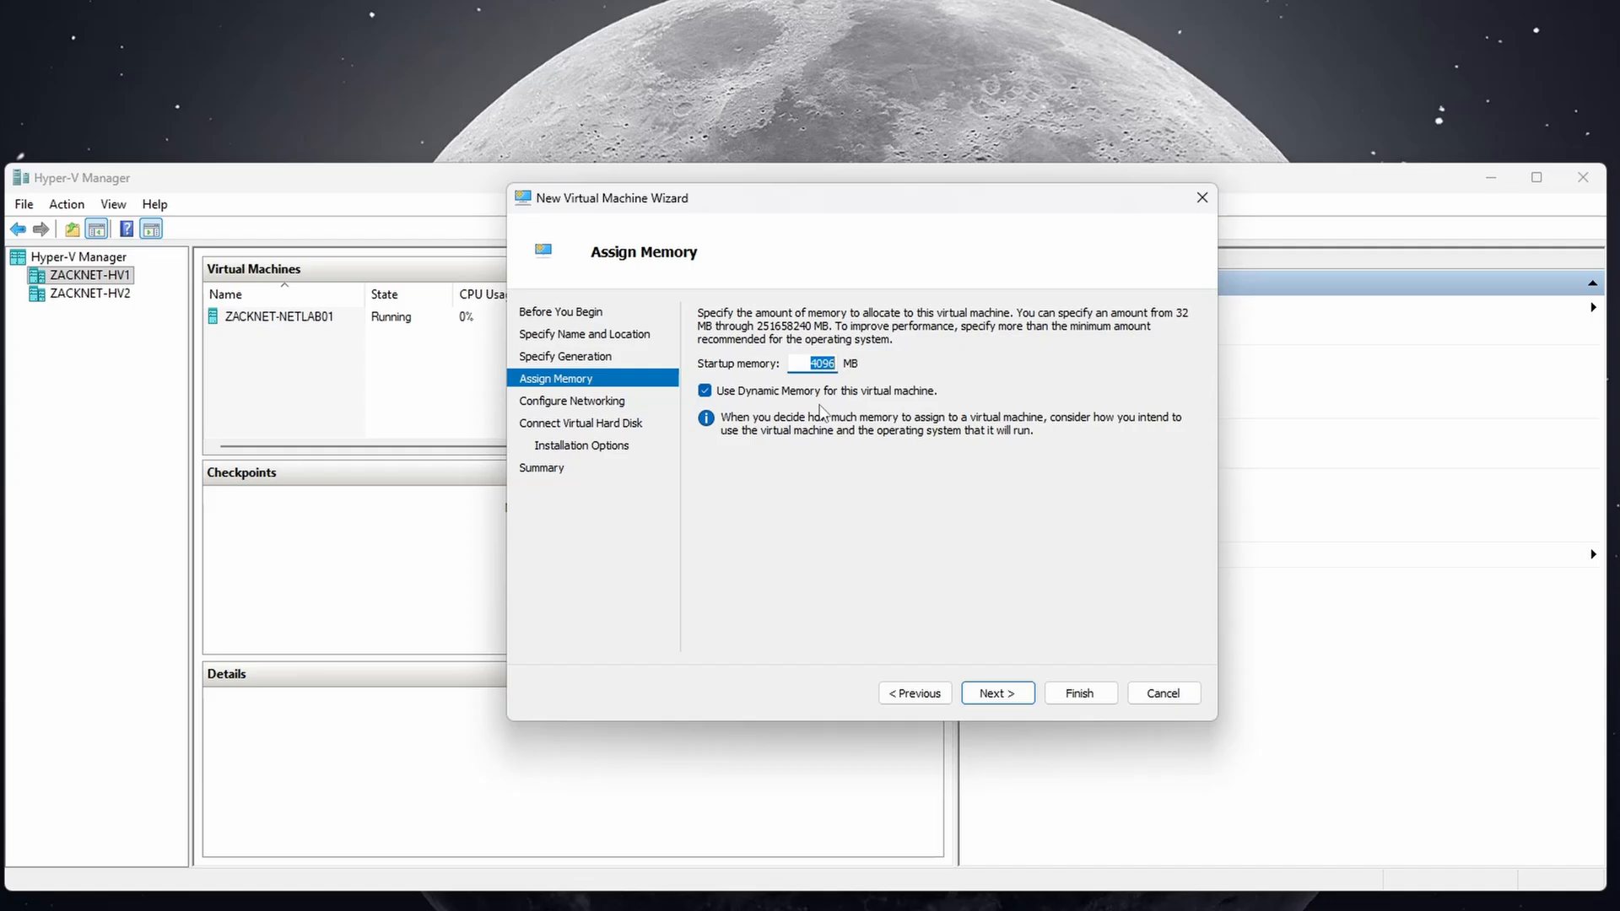
left_click(990, 695)
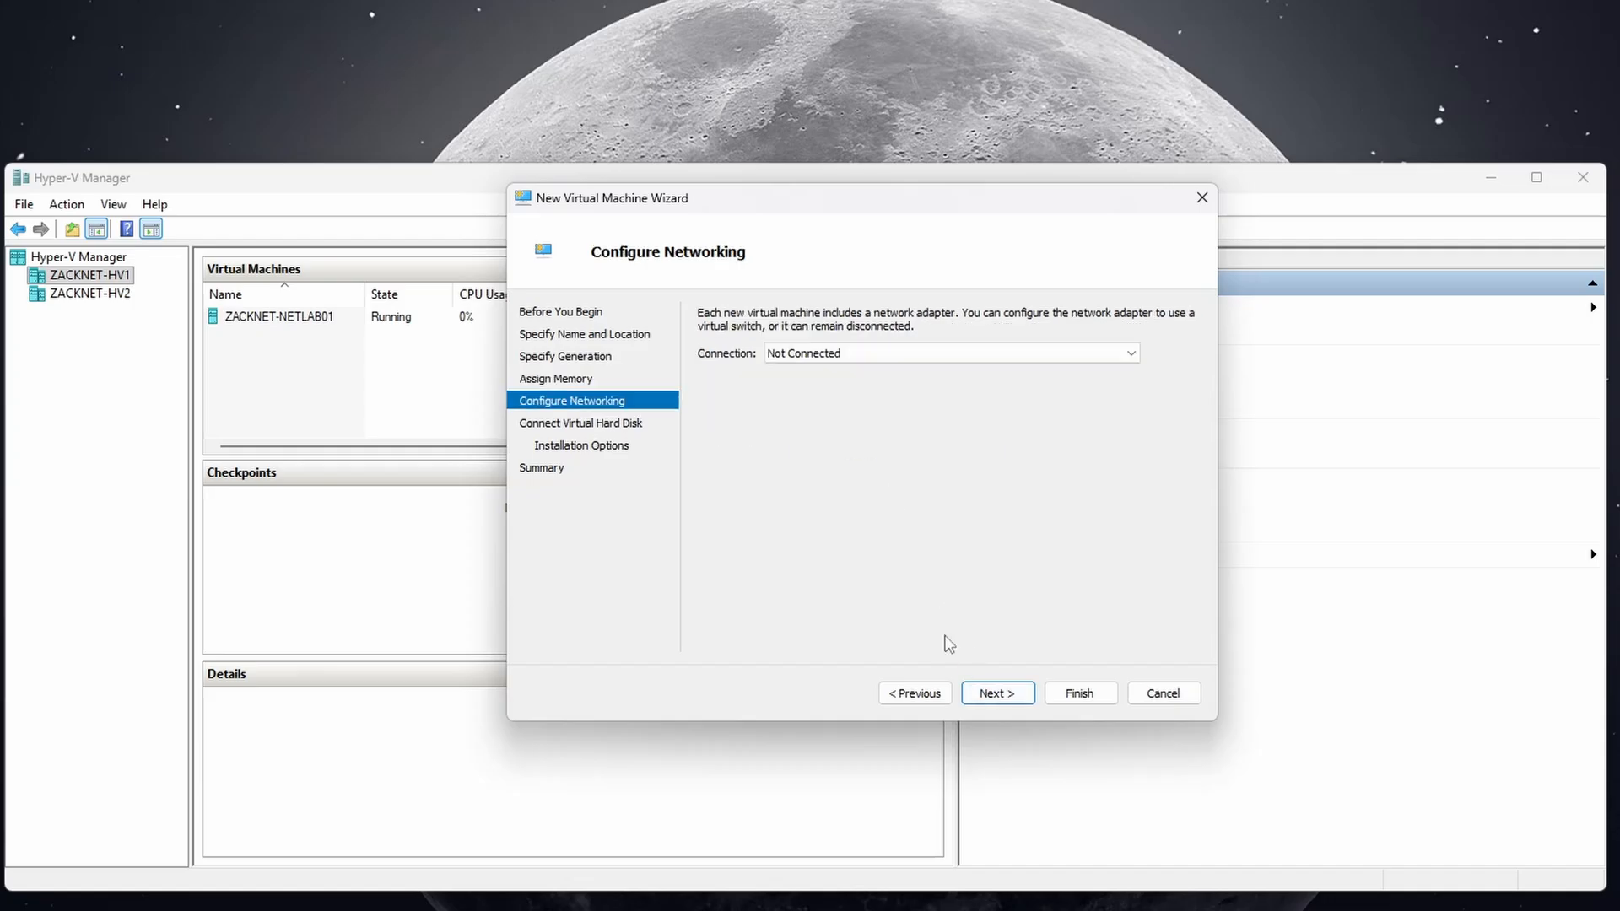
left_click(807, 357)
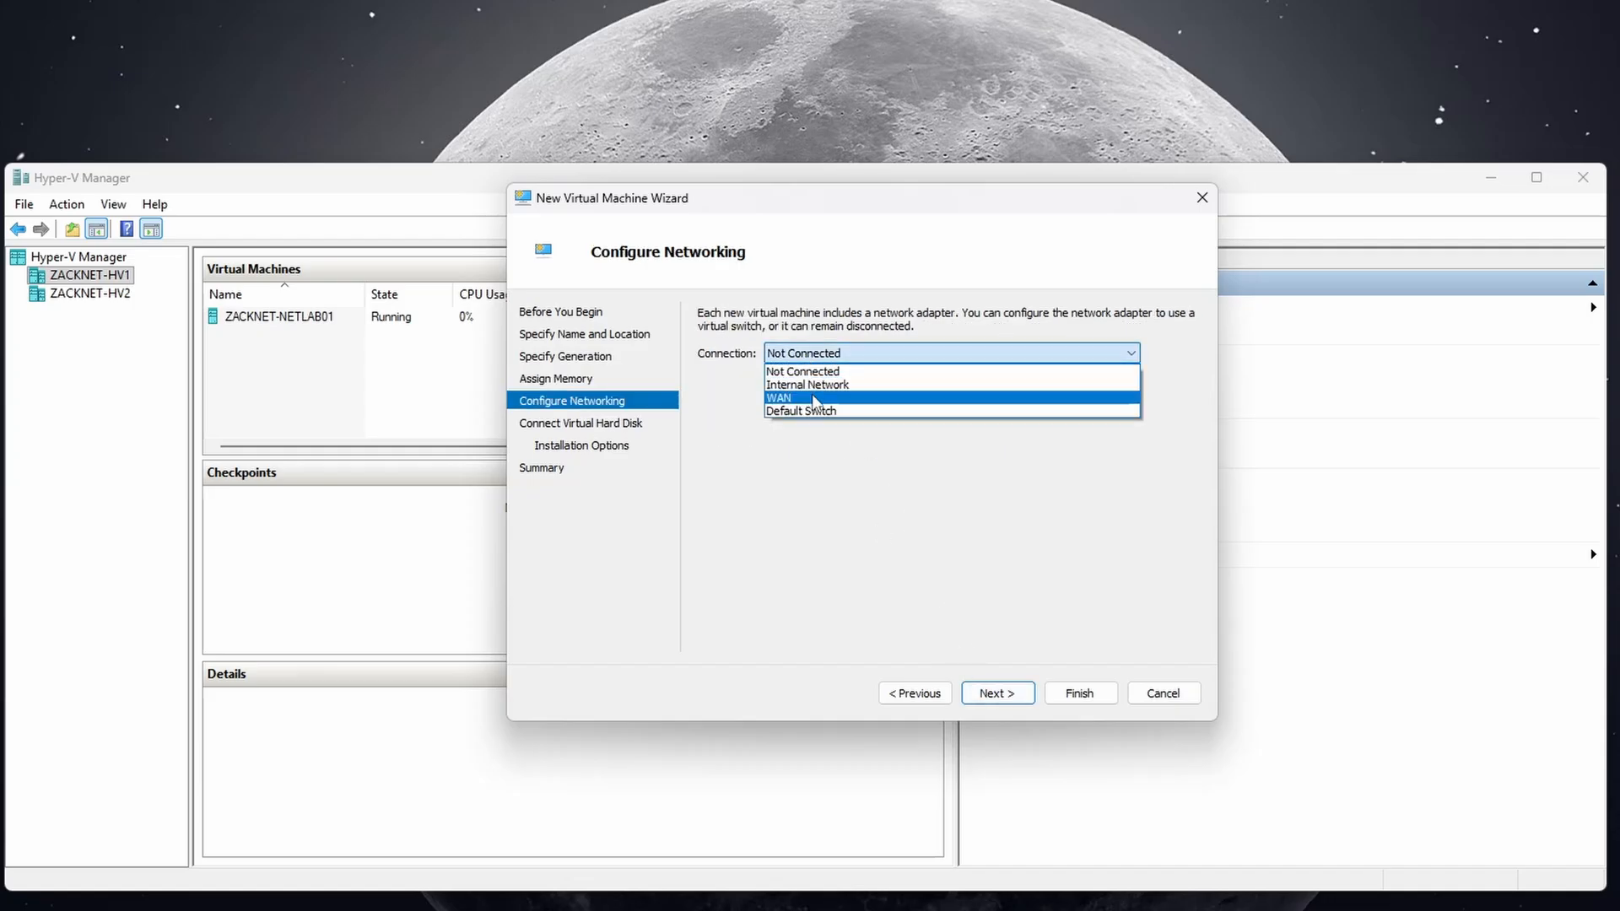
left_click(815, 399)
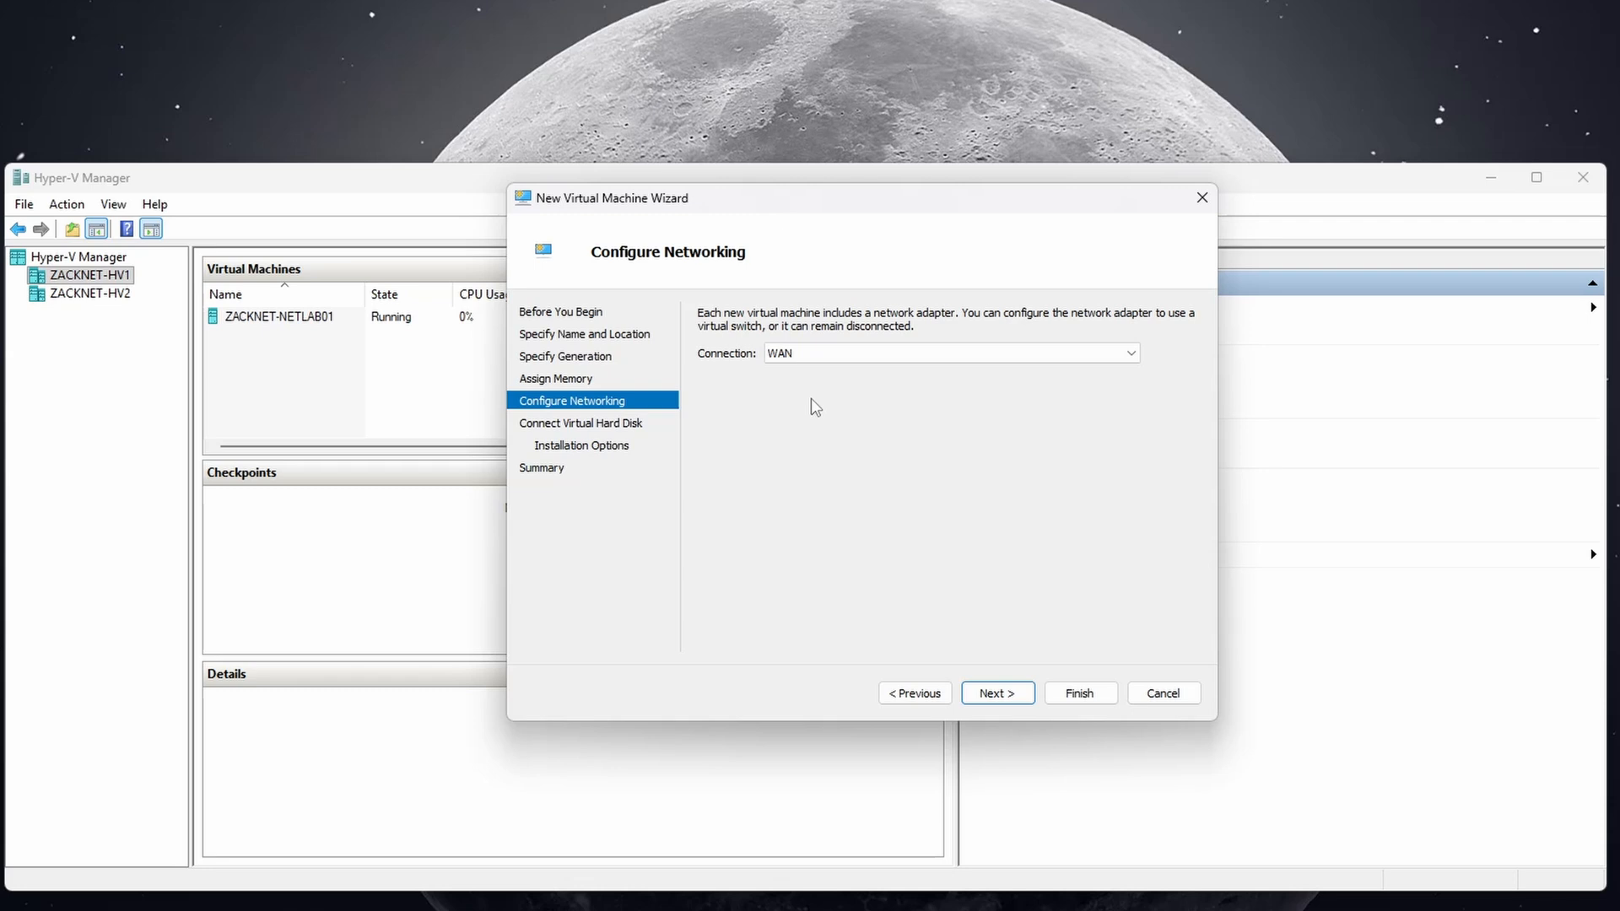
left_click(998, 695)
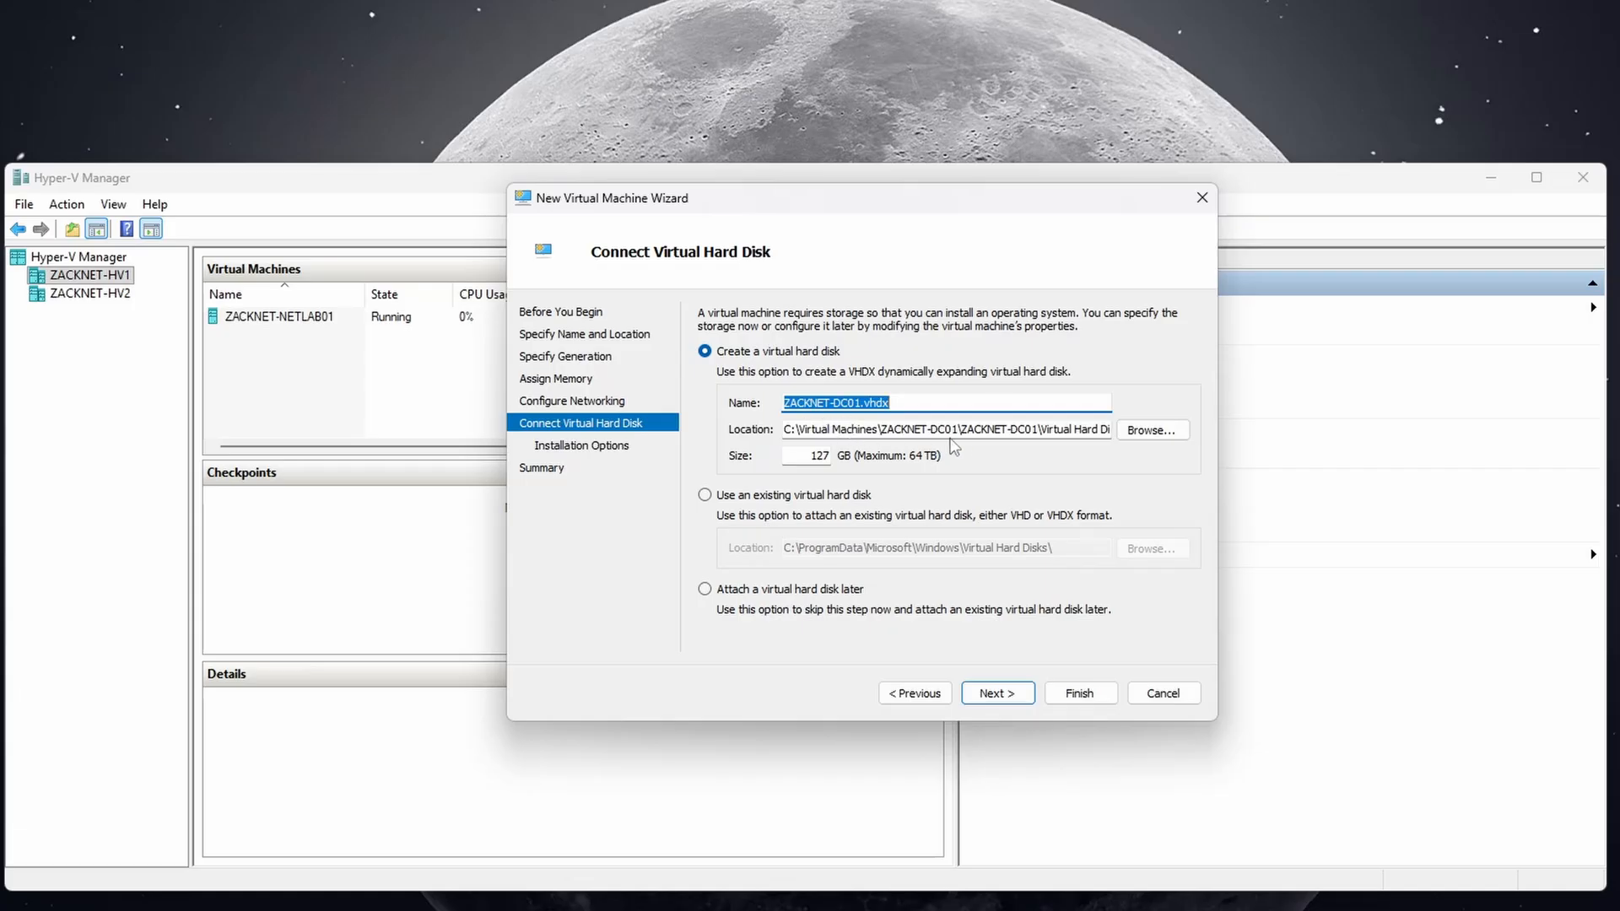
Place ZACKNET-DC01.vhdx under C:\Virtual Machines\ZACKNET-DC01\ and change its size from 127 to 80 GB.
double_click(994, 434)
left_click(1152, 430)
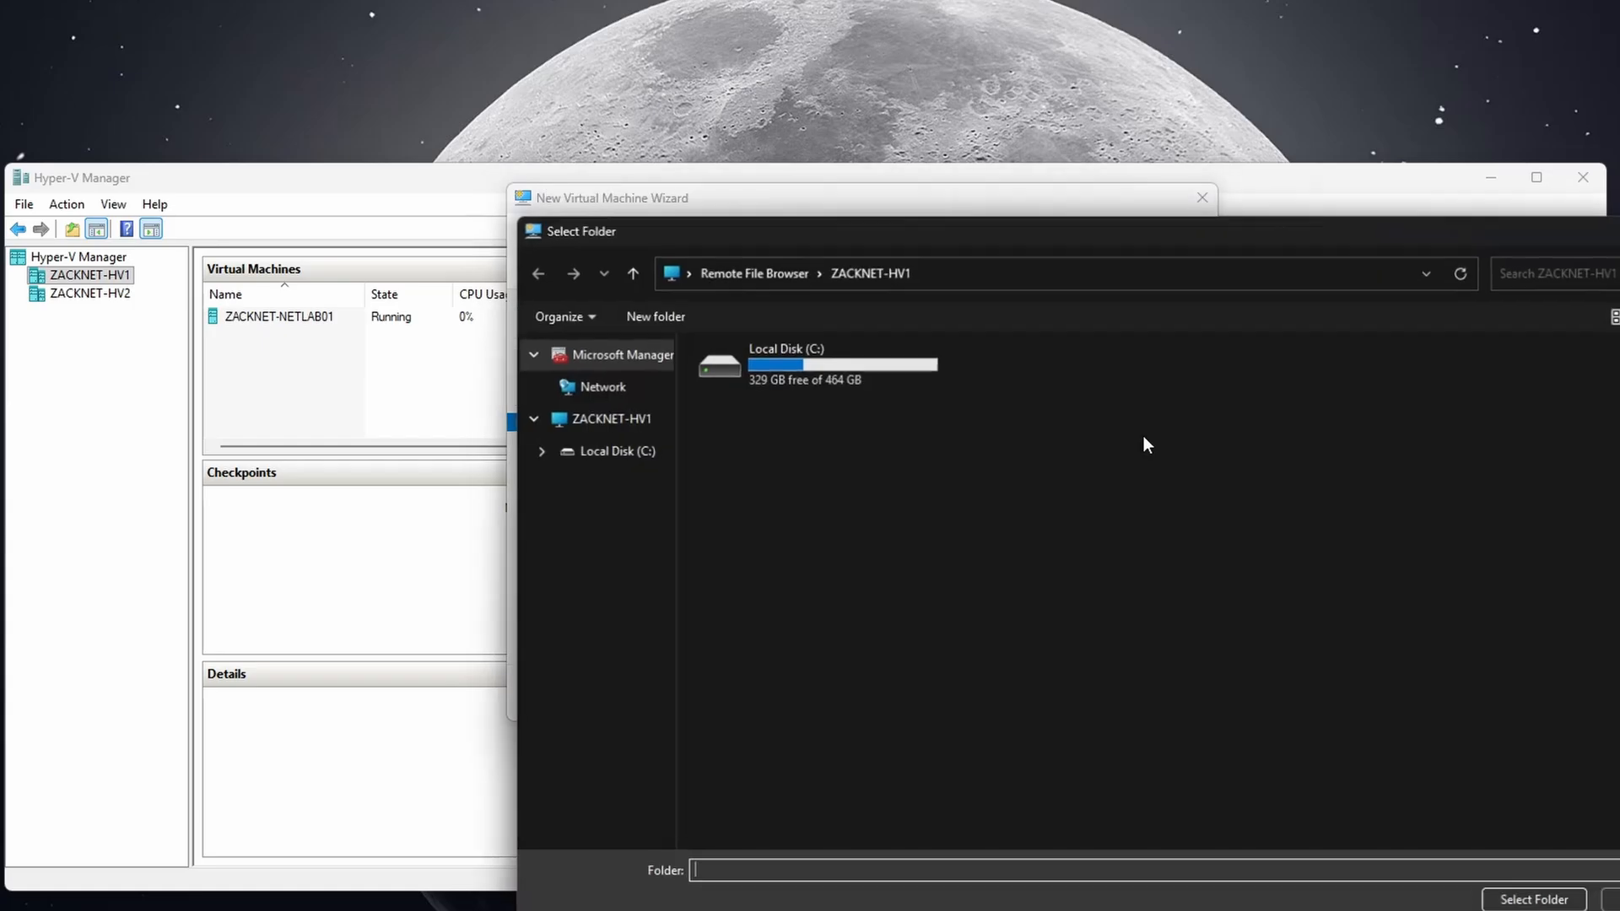
double_click(792, 377)
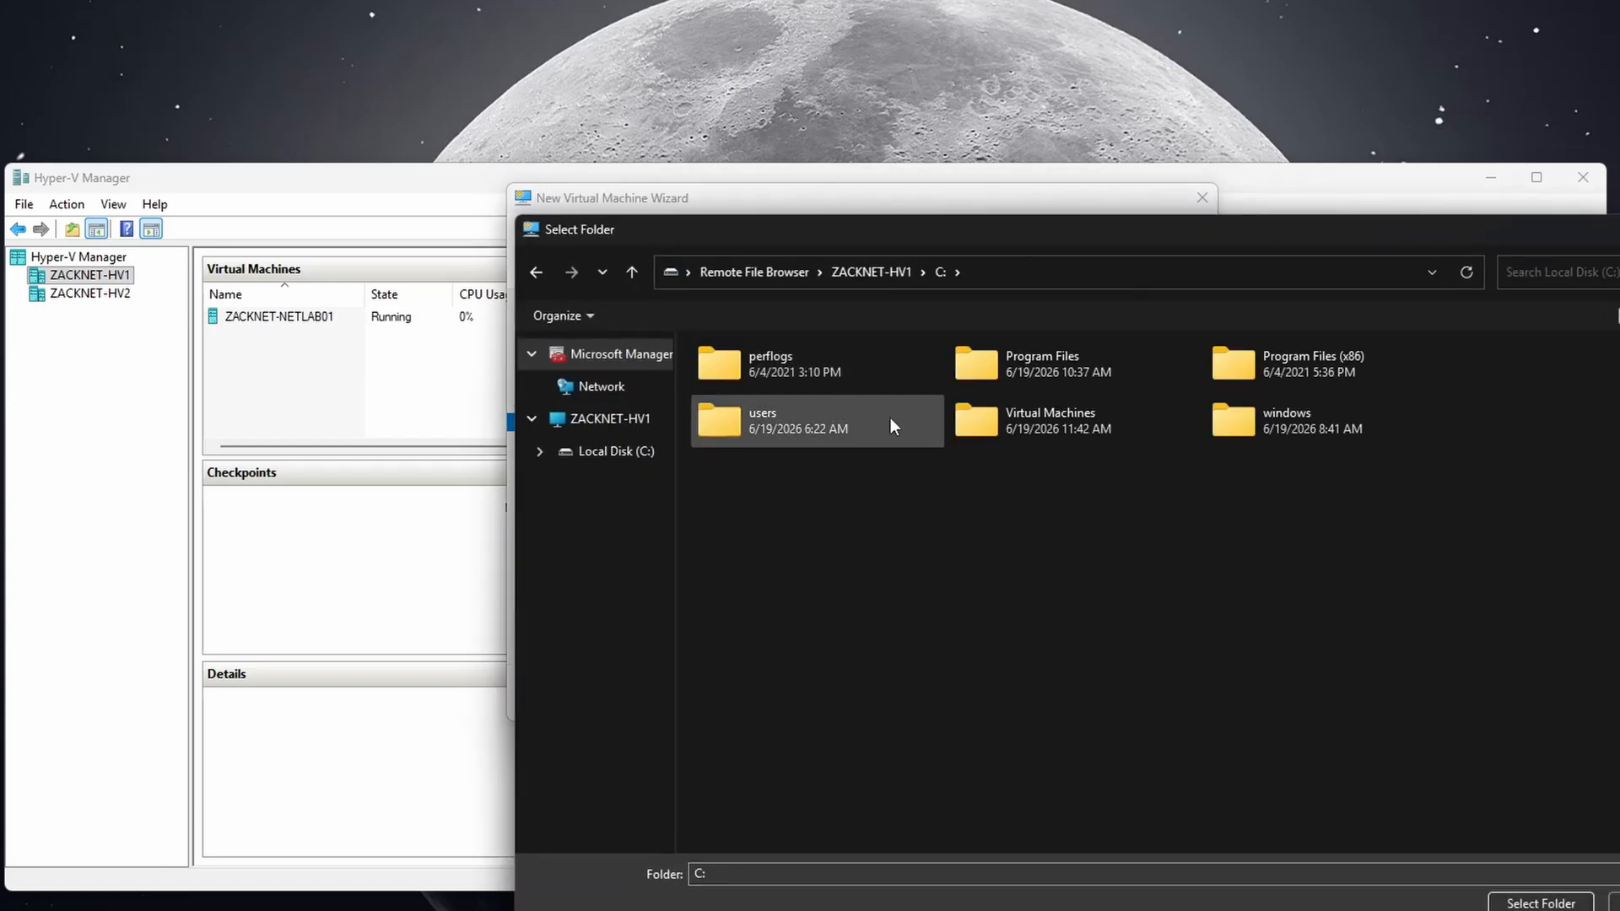
left_click(985, 427)
double_click(985, 425)
left_click(1541, 903)
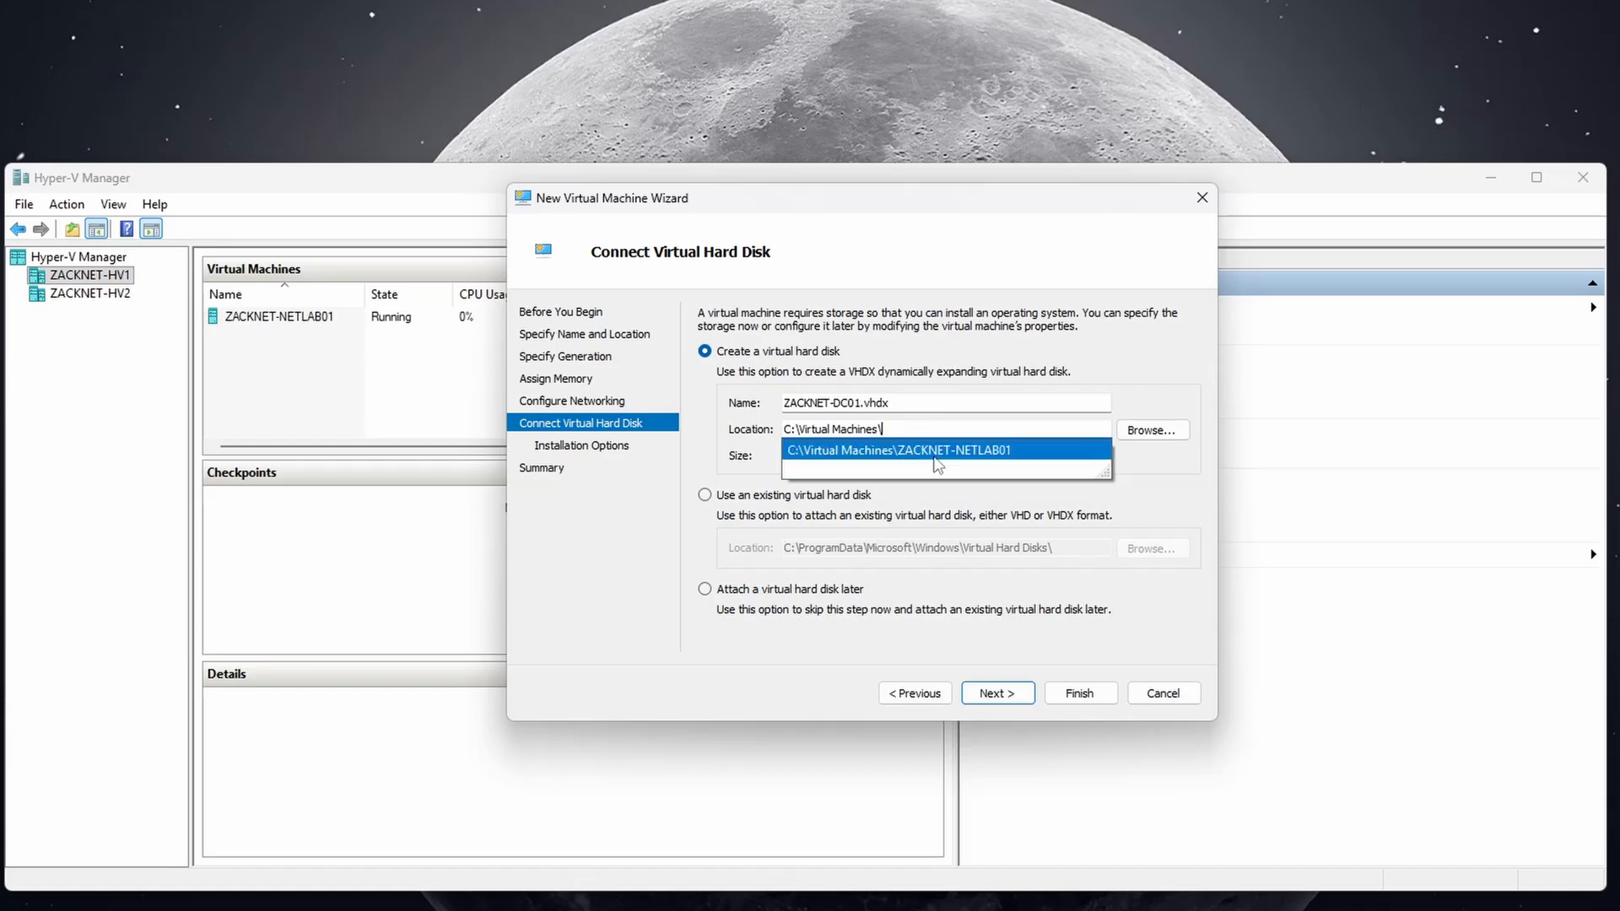
left_click(939, 452)
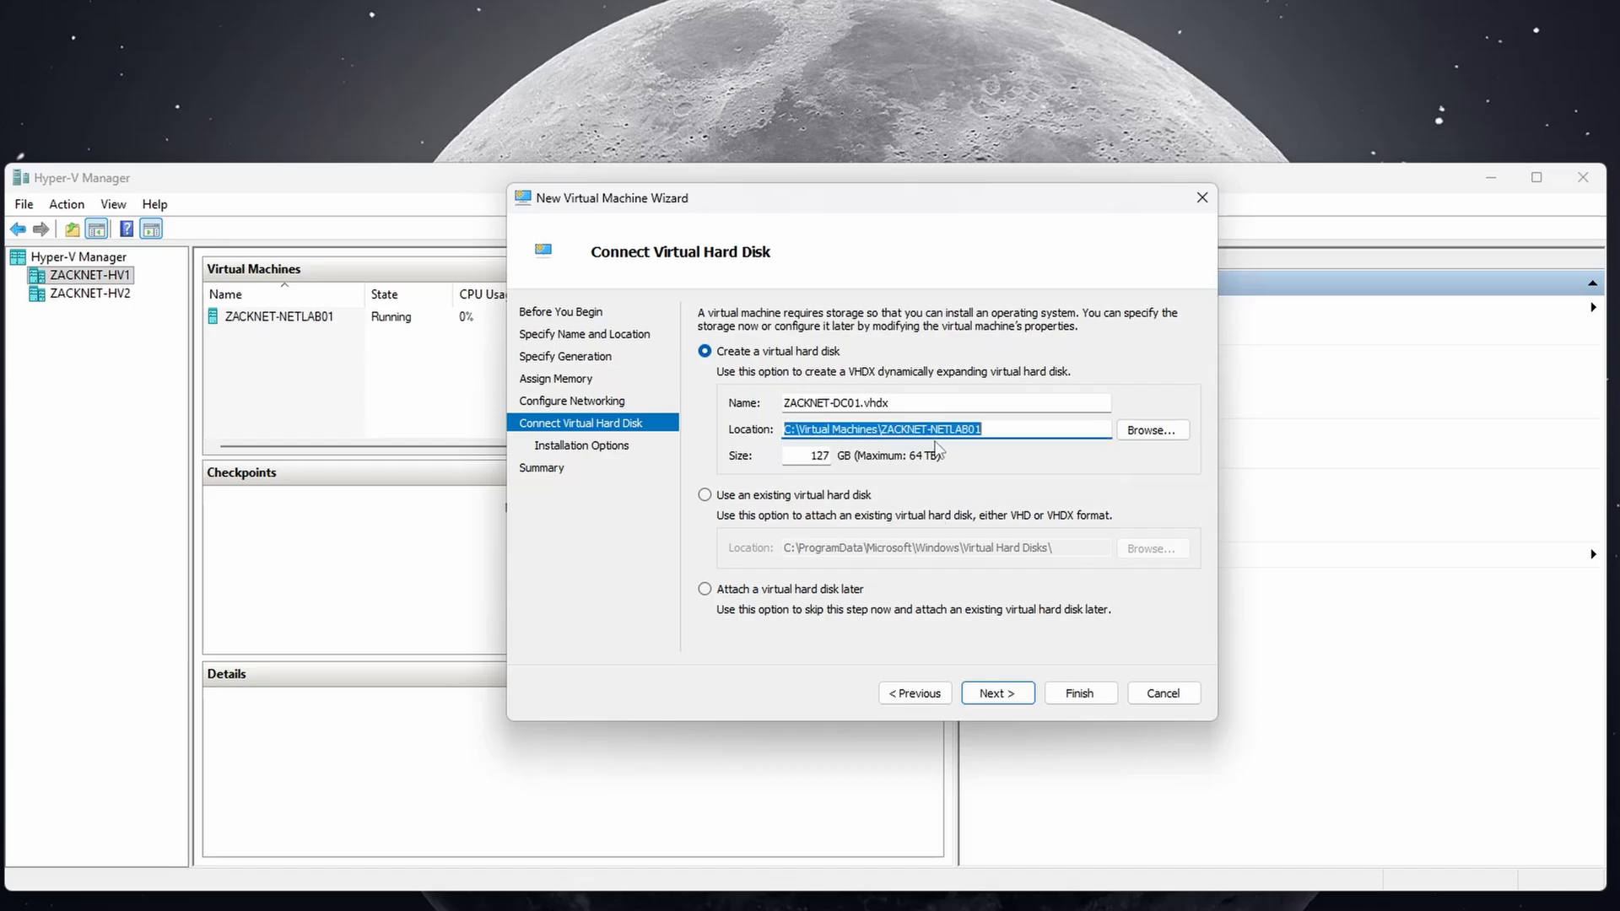
left_click_drag(984, 429, 882, 431)
type("ZA")
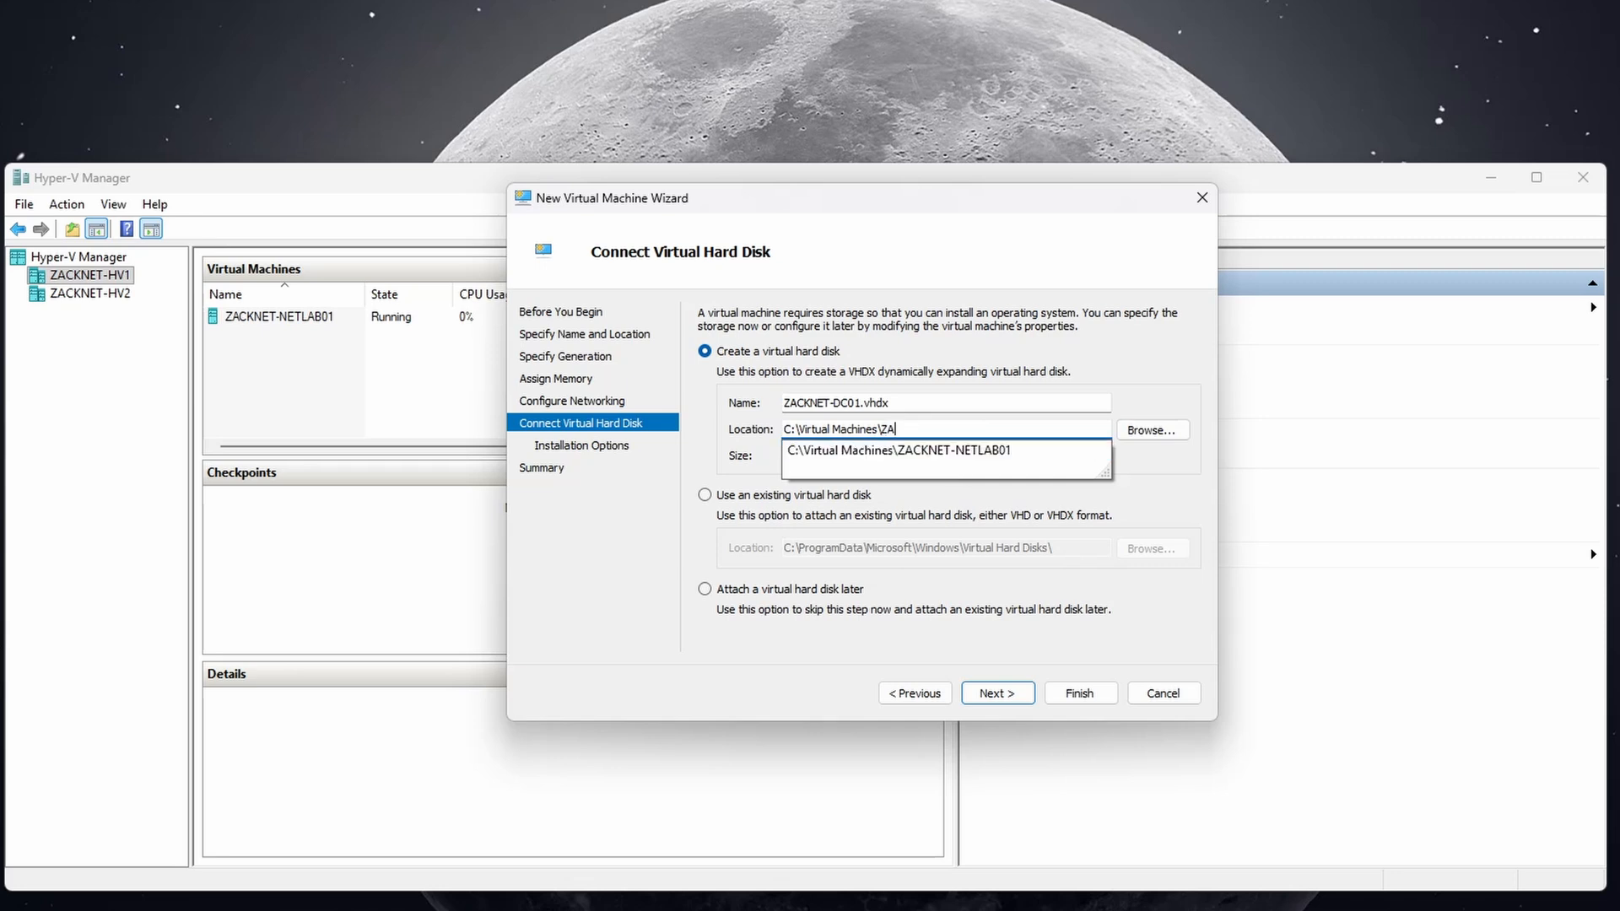
type("CKNET-DC01\\")
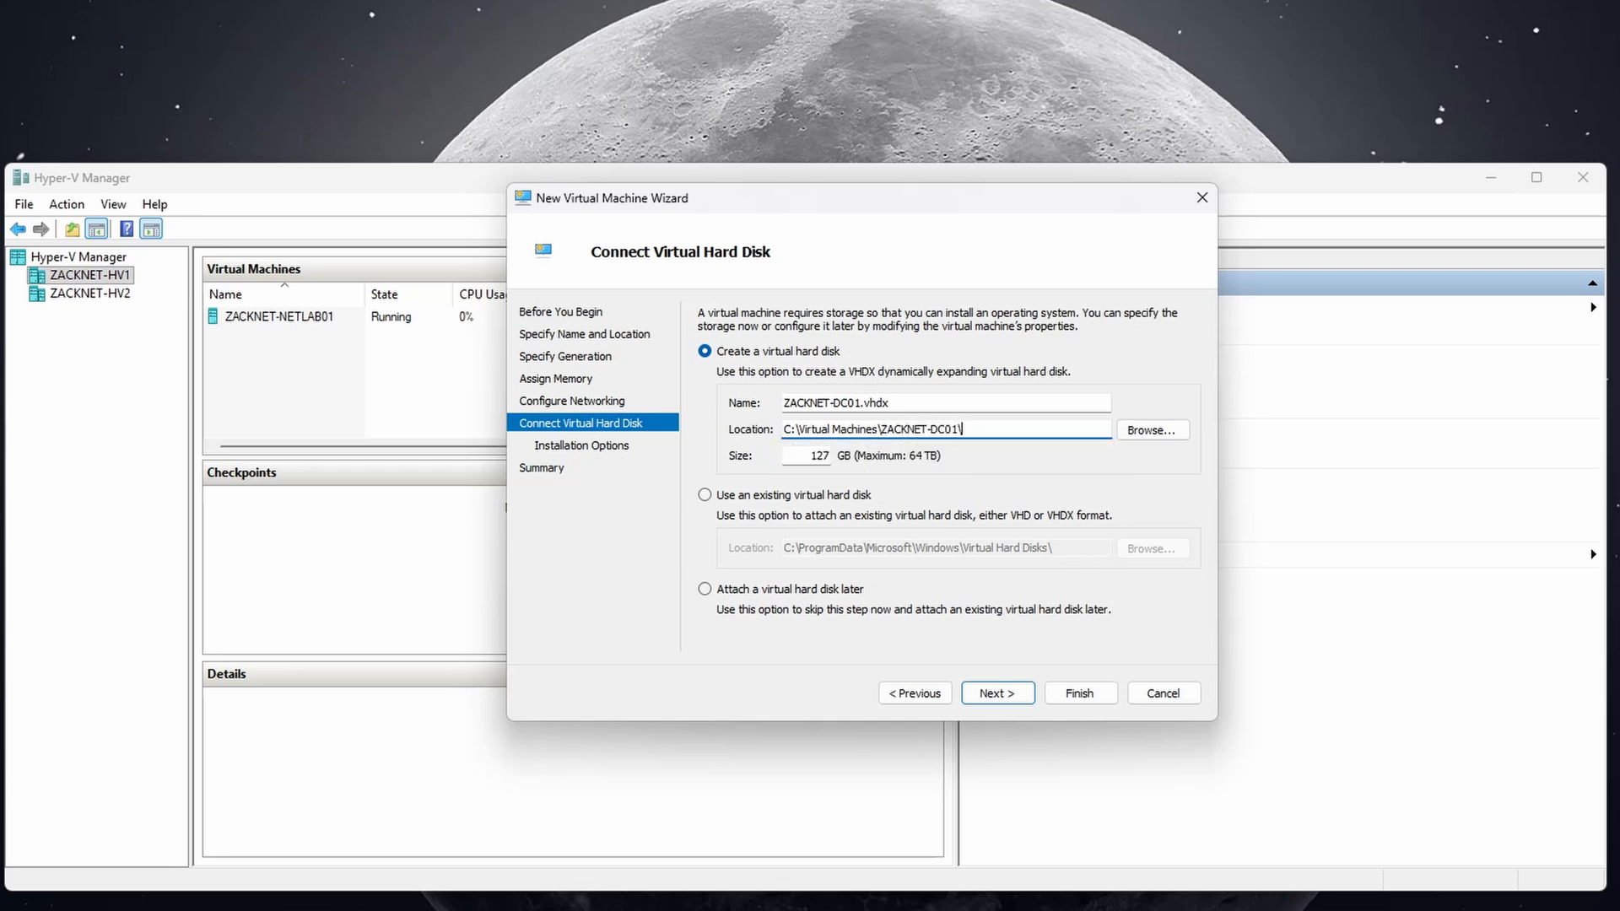
double_click(827, 453)
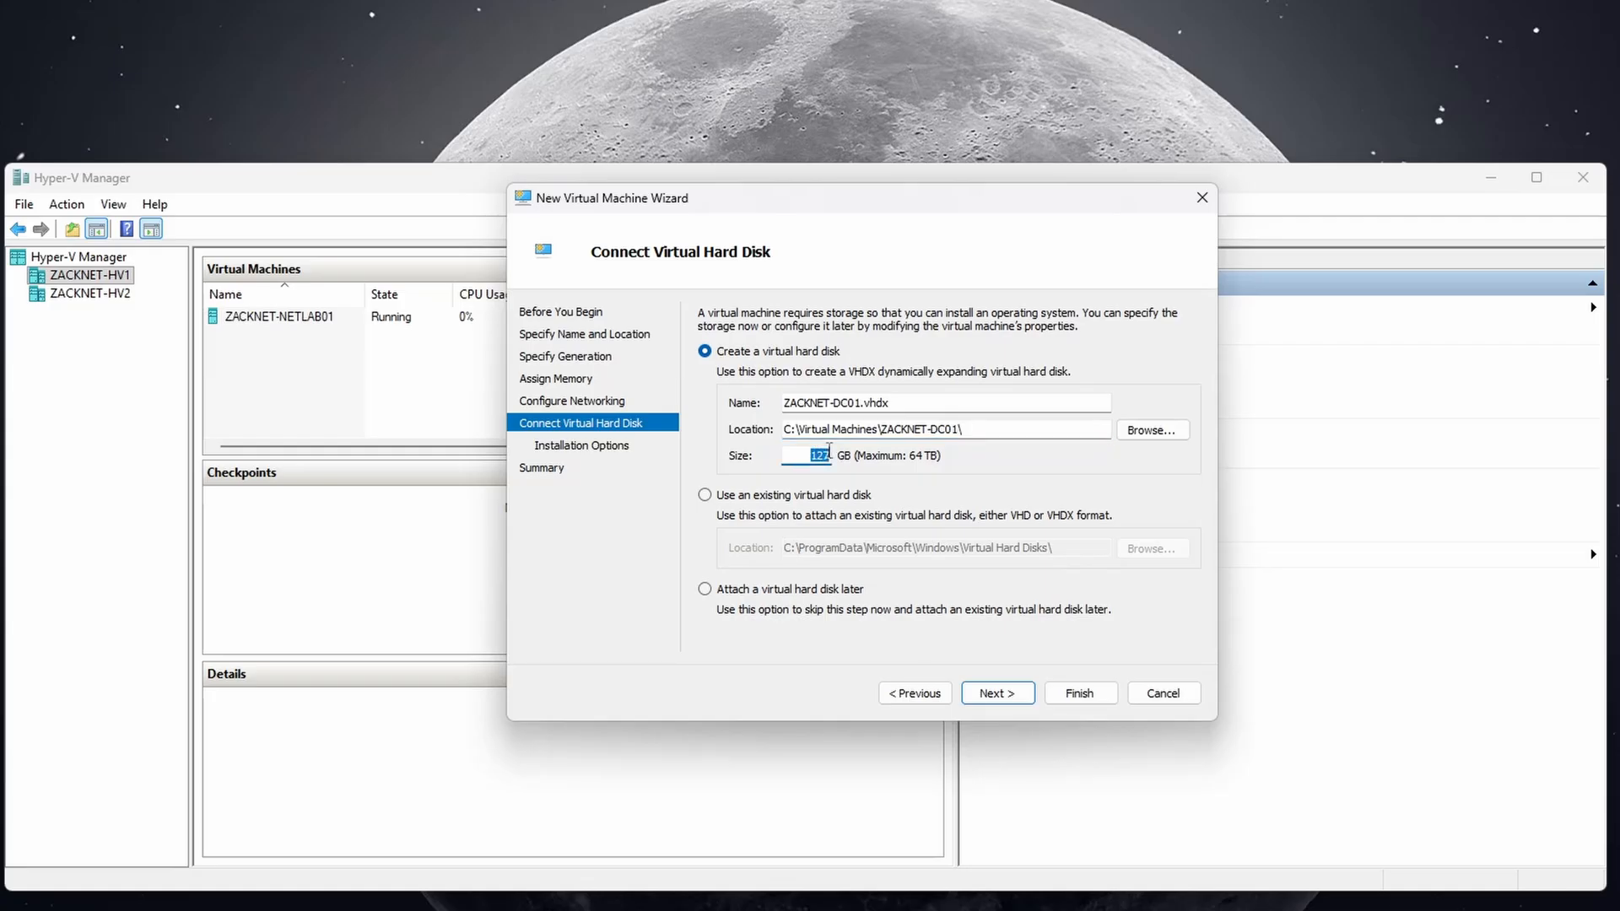
type("80")
Choose to install the OS from a bootable image in the Desktop ISO Images\Windows Server 2025 folder.
left_click(989, 680)
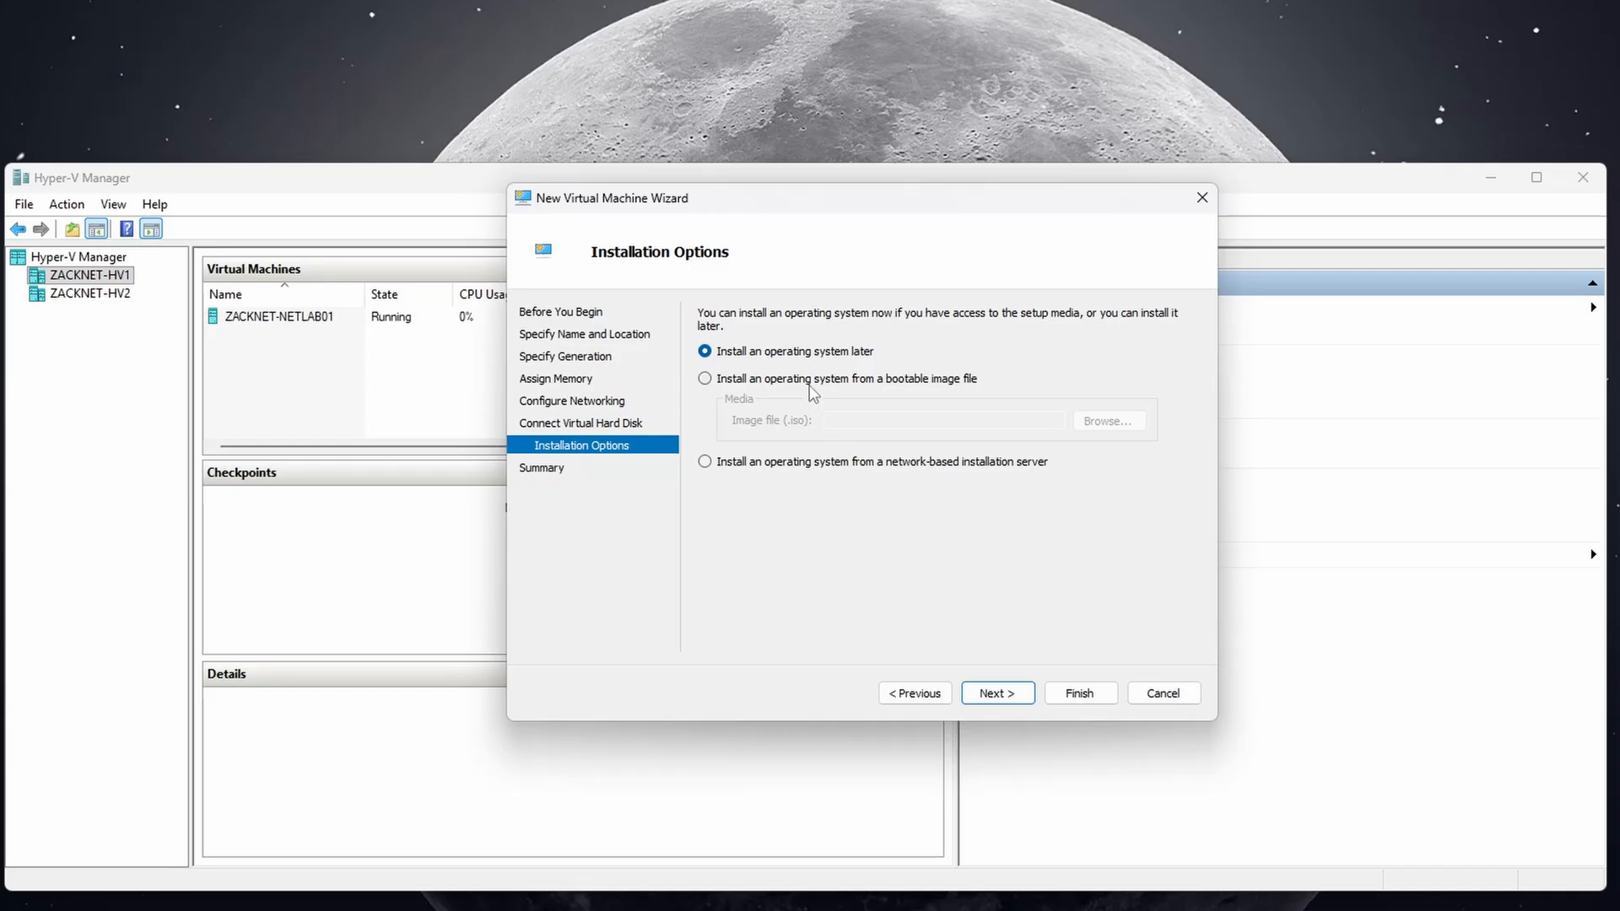
left_click(810, 378)
left_click(1100, 427)
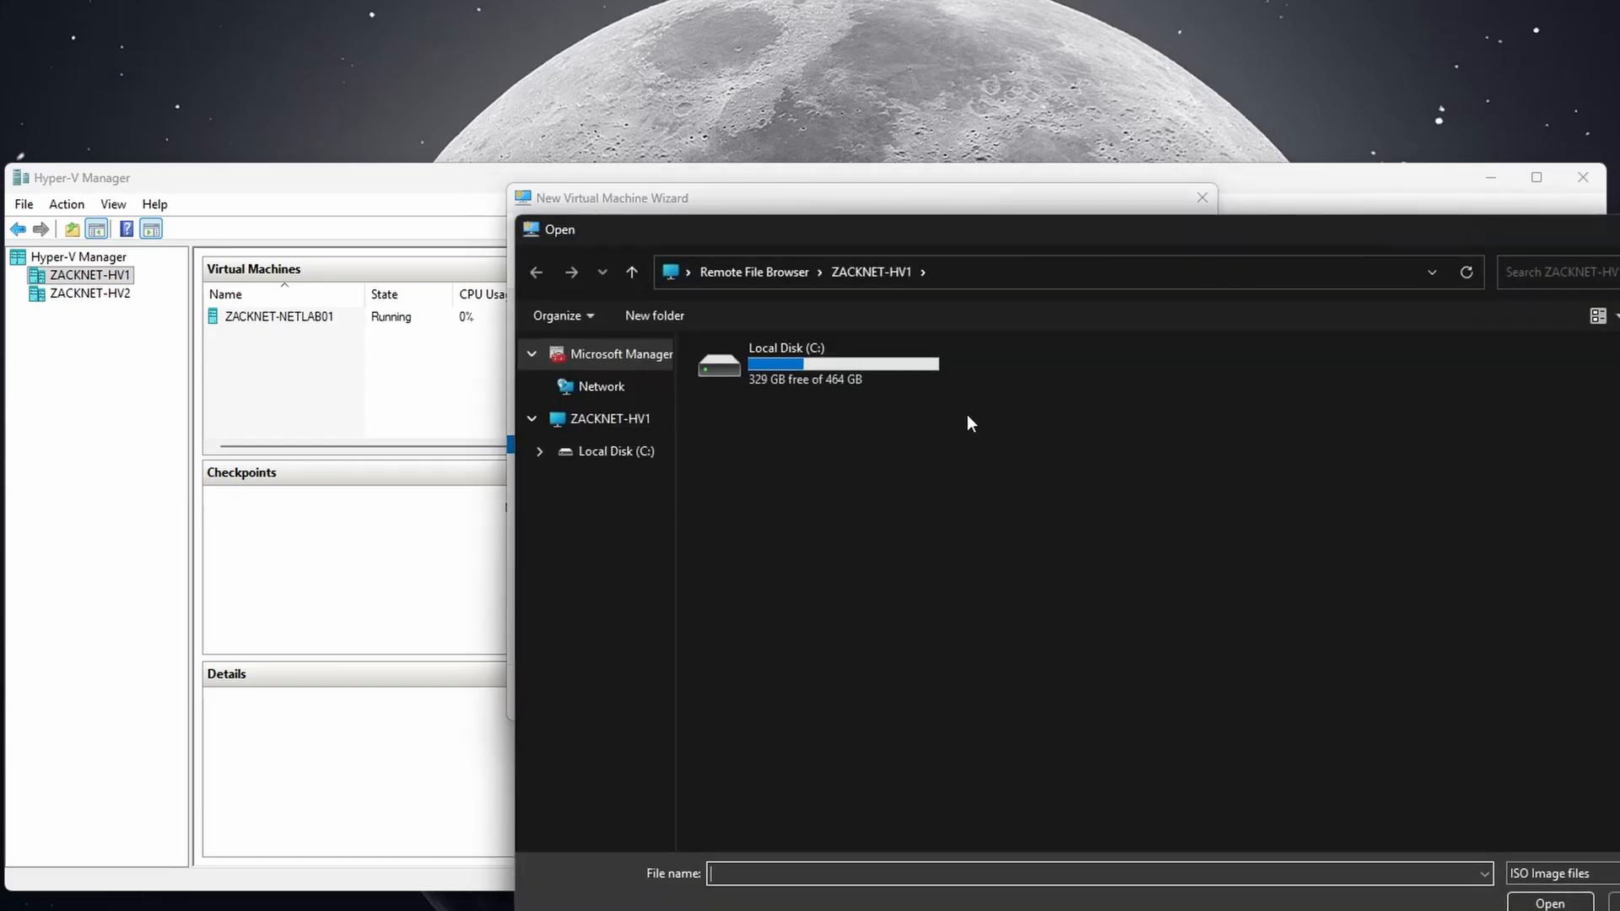
double_click(787, 382)
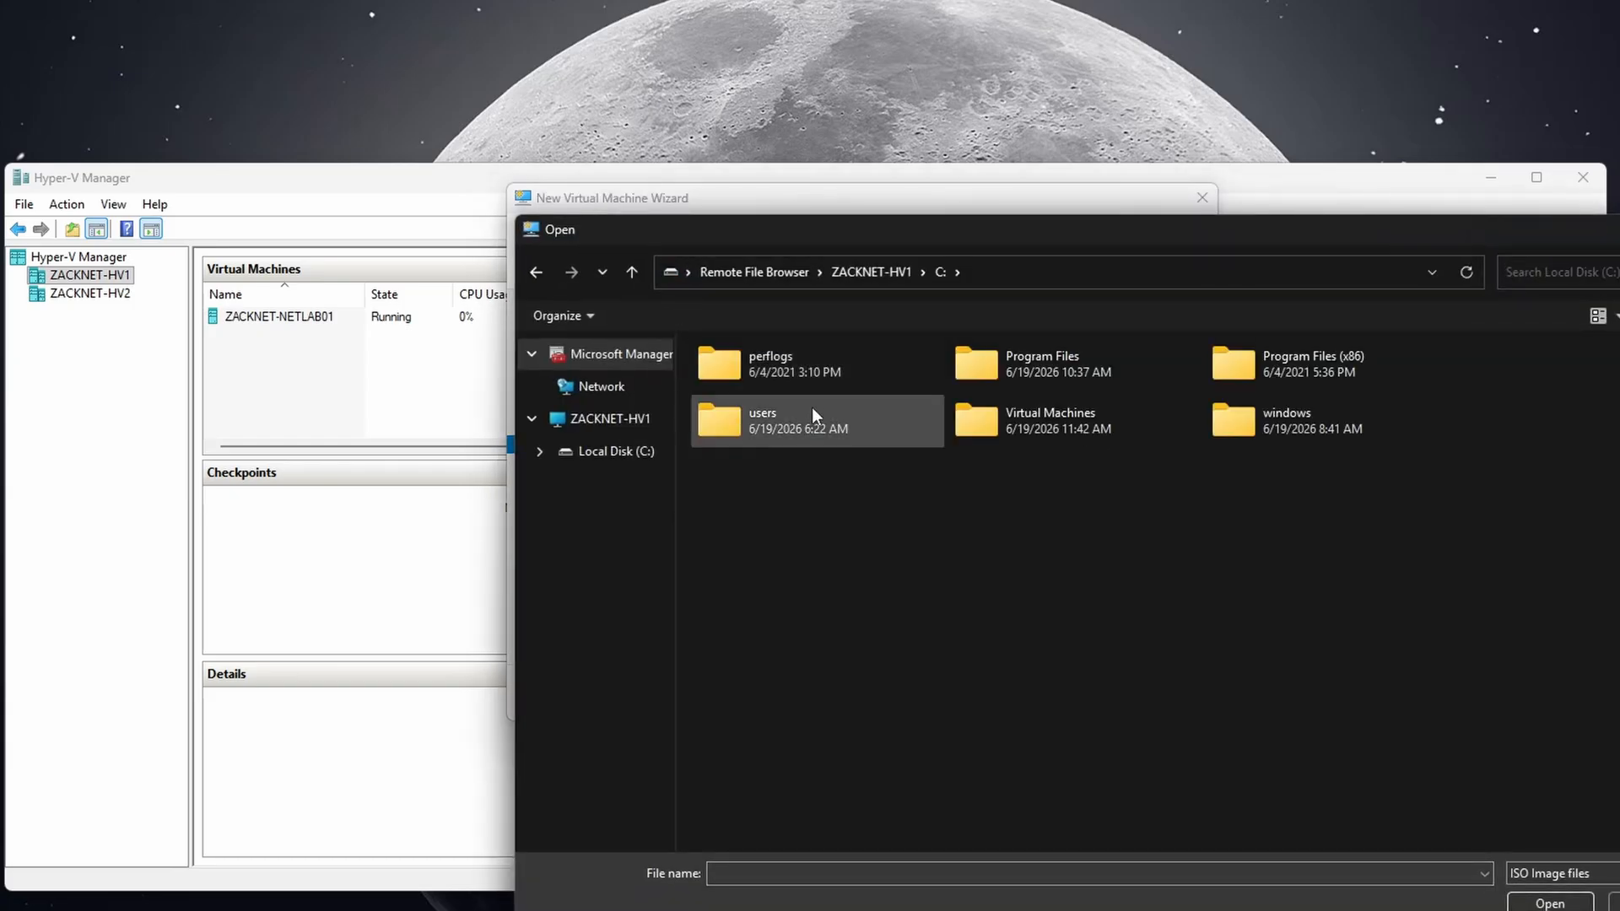
double_click(812, 412)
double_click(968, 380)
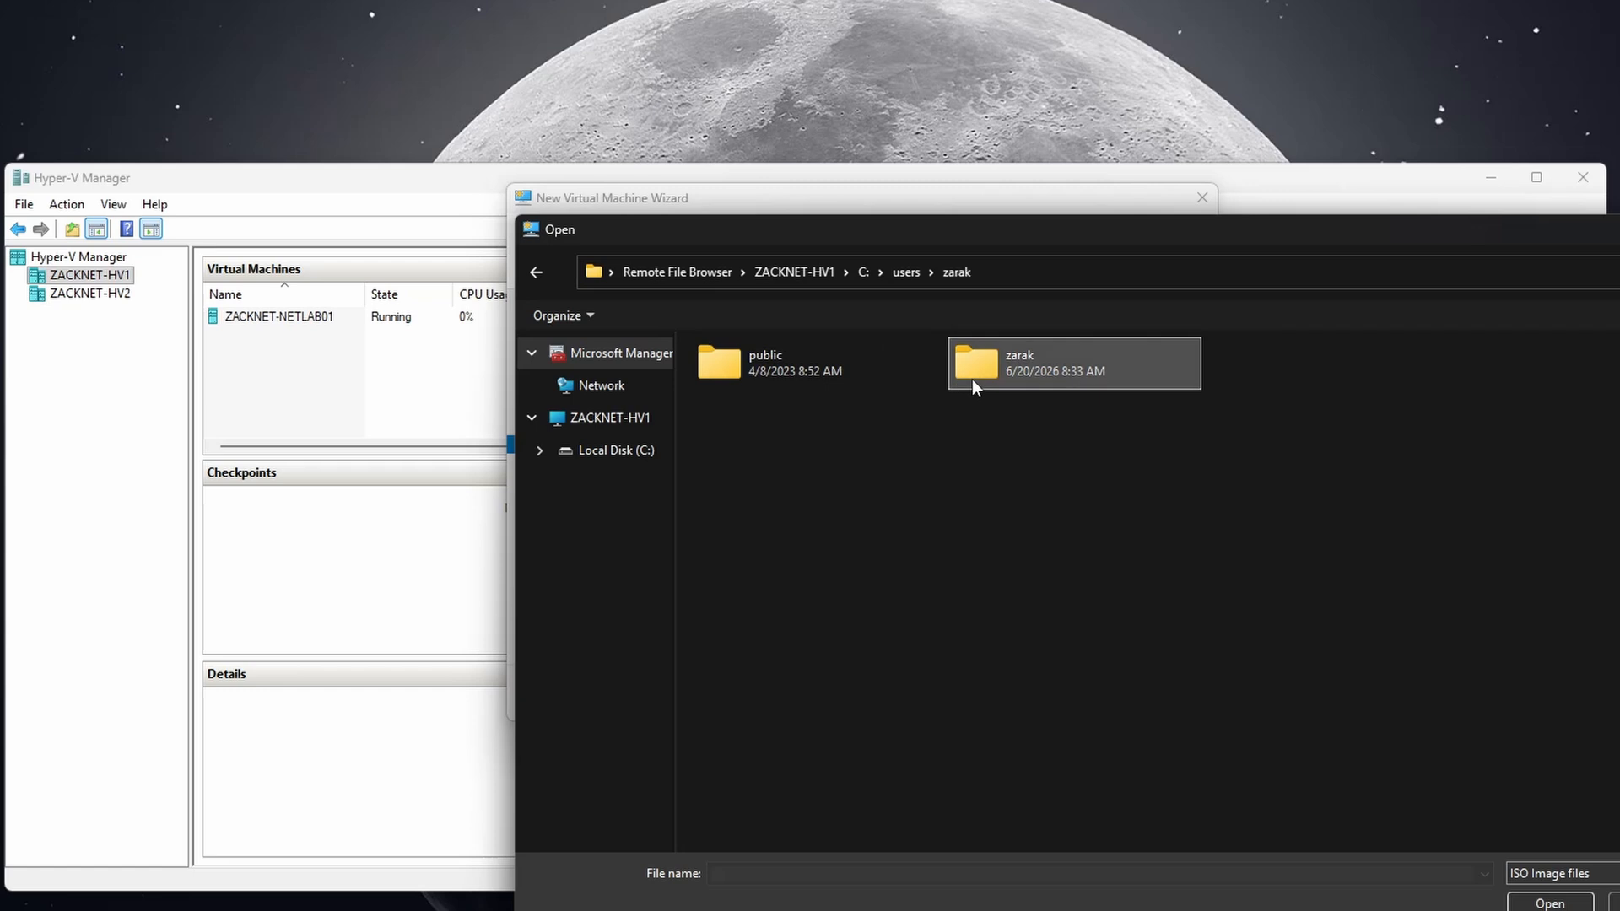
double_click(1004, 381)
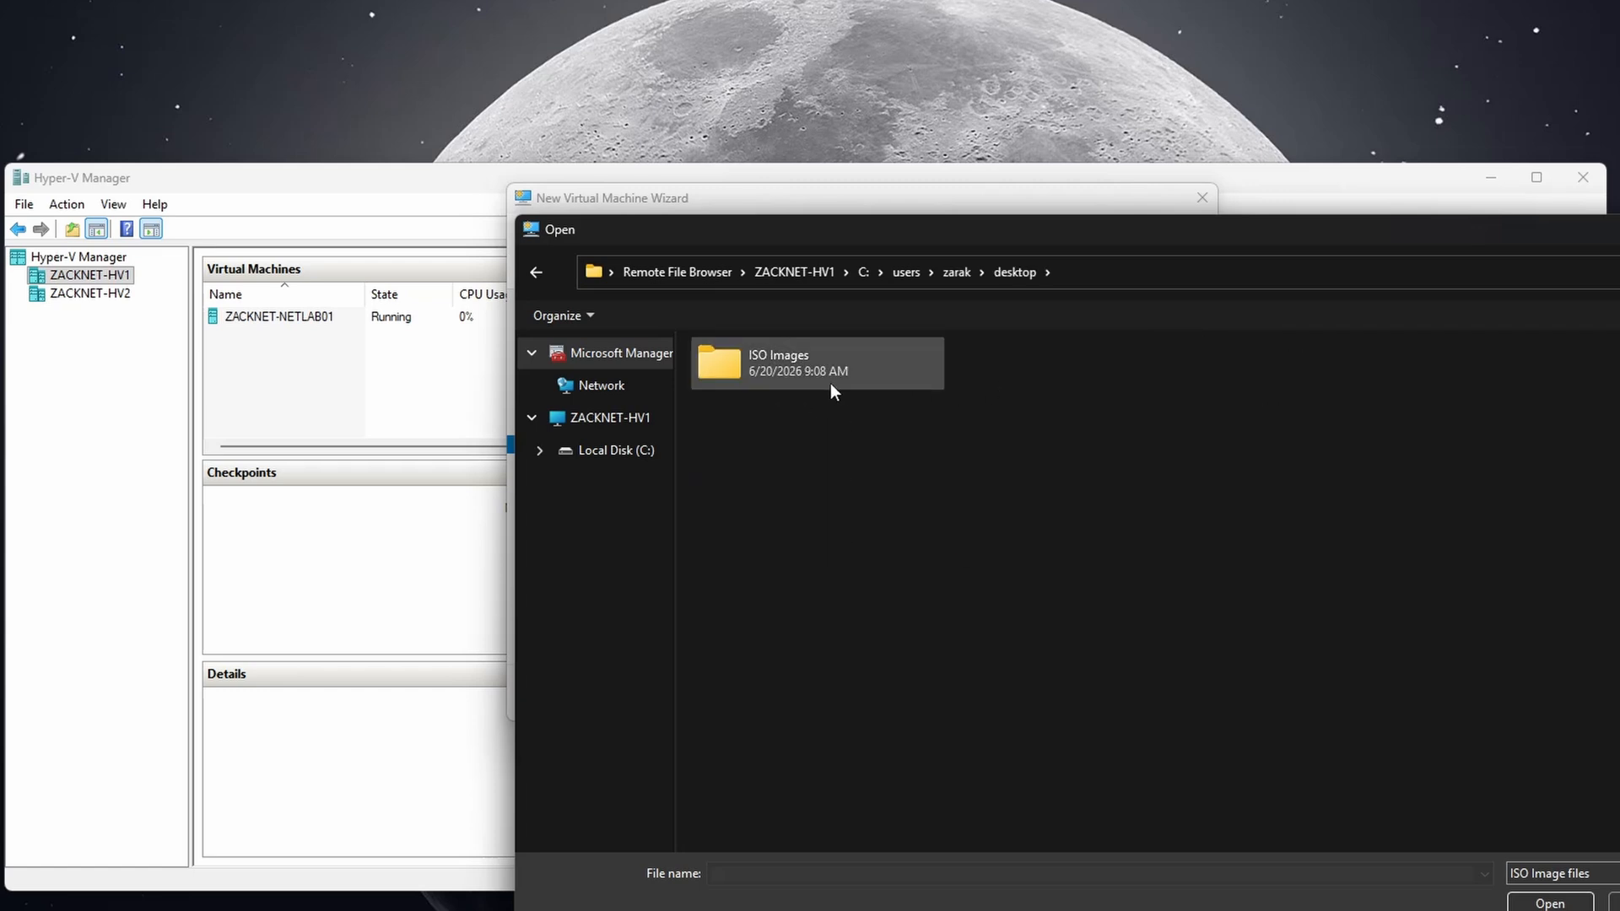
double_click(830, 383)
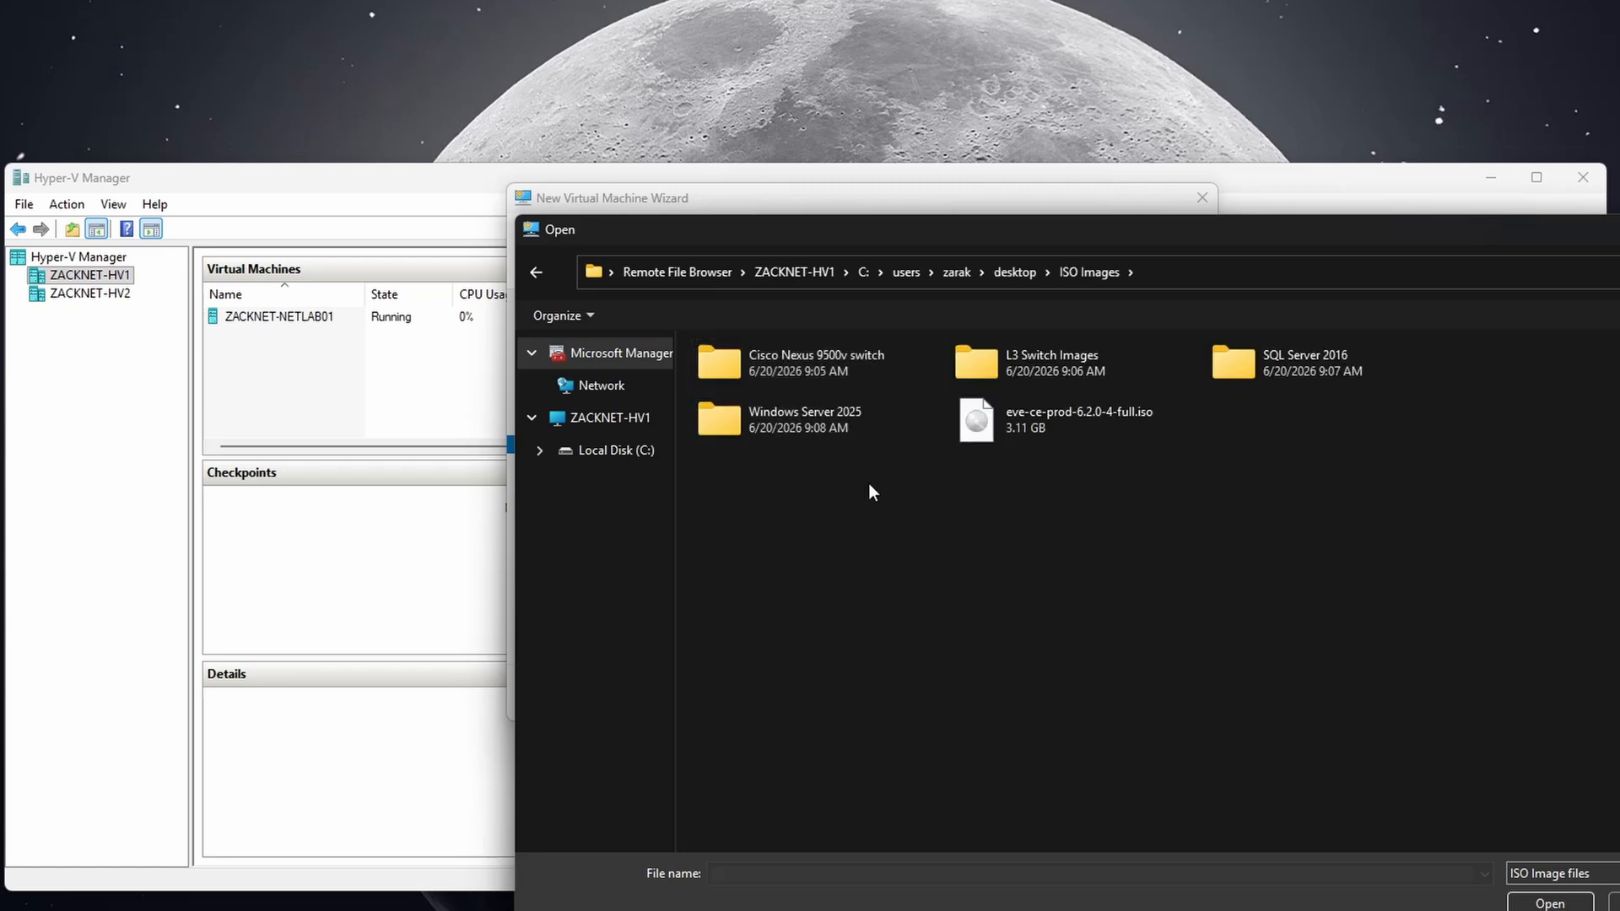
double_click(791, 430)
double_click(776, 372)
Use Server 2025.iso as the install image and finish creating ZACKNET-DC01.
double_click(776, 372)
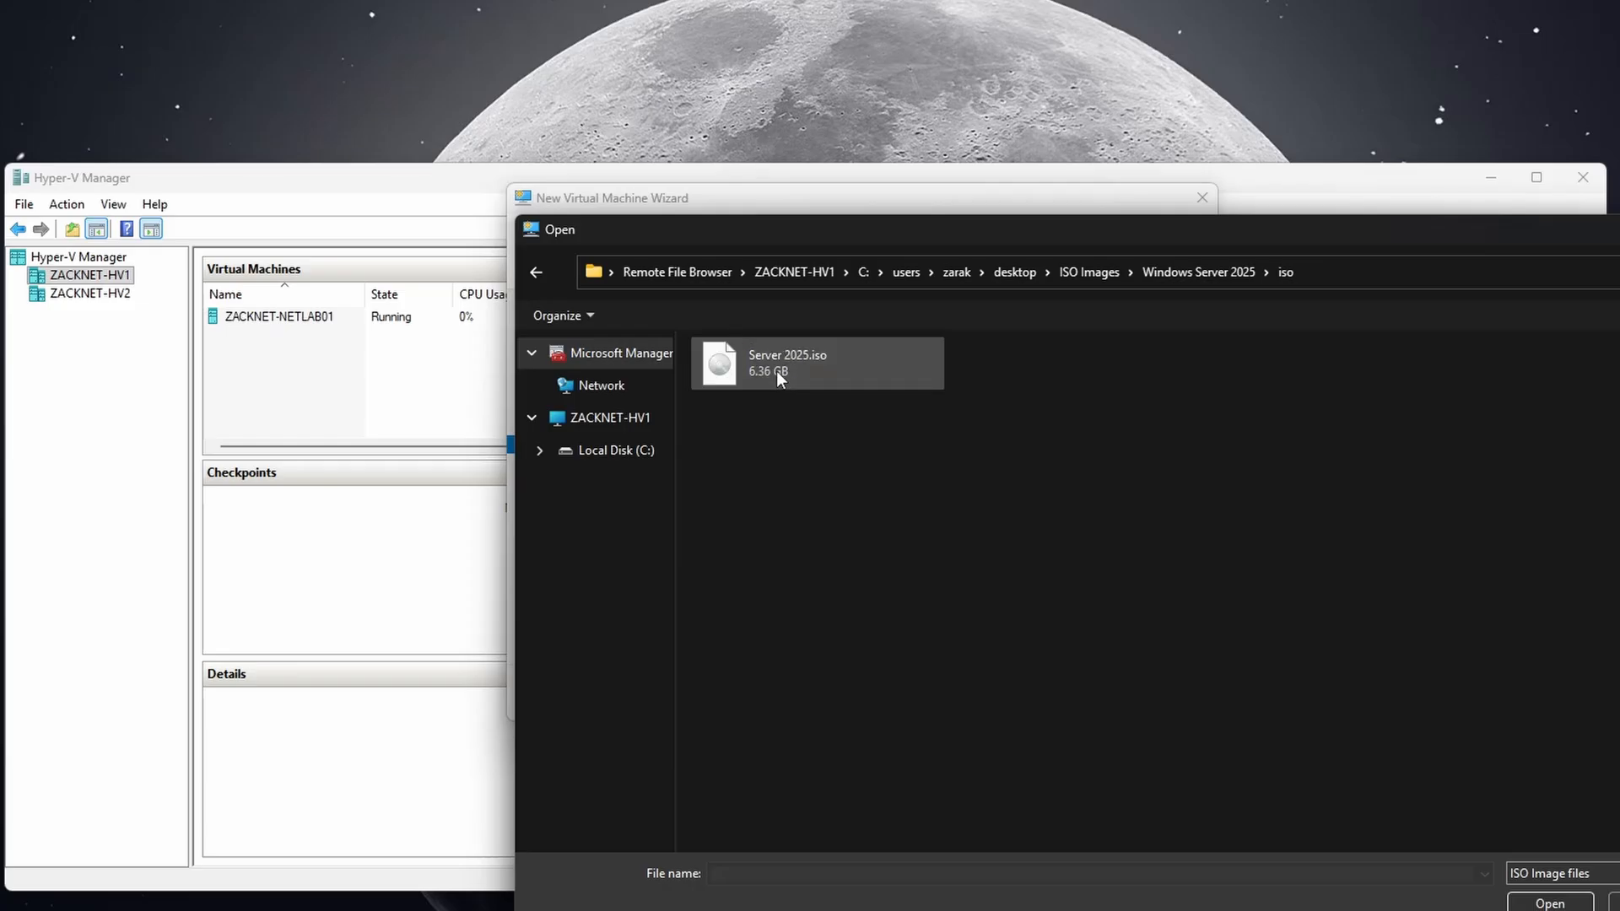
double_click(776, 372)
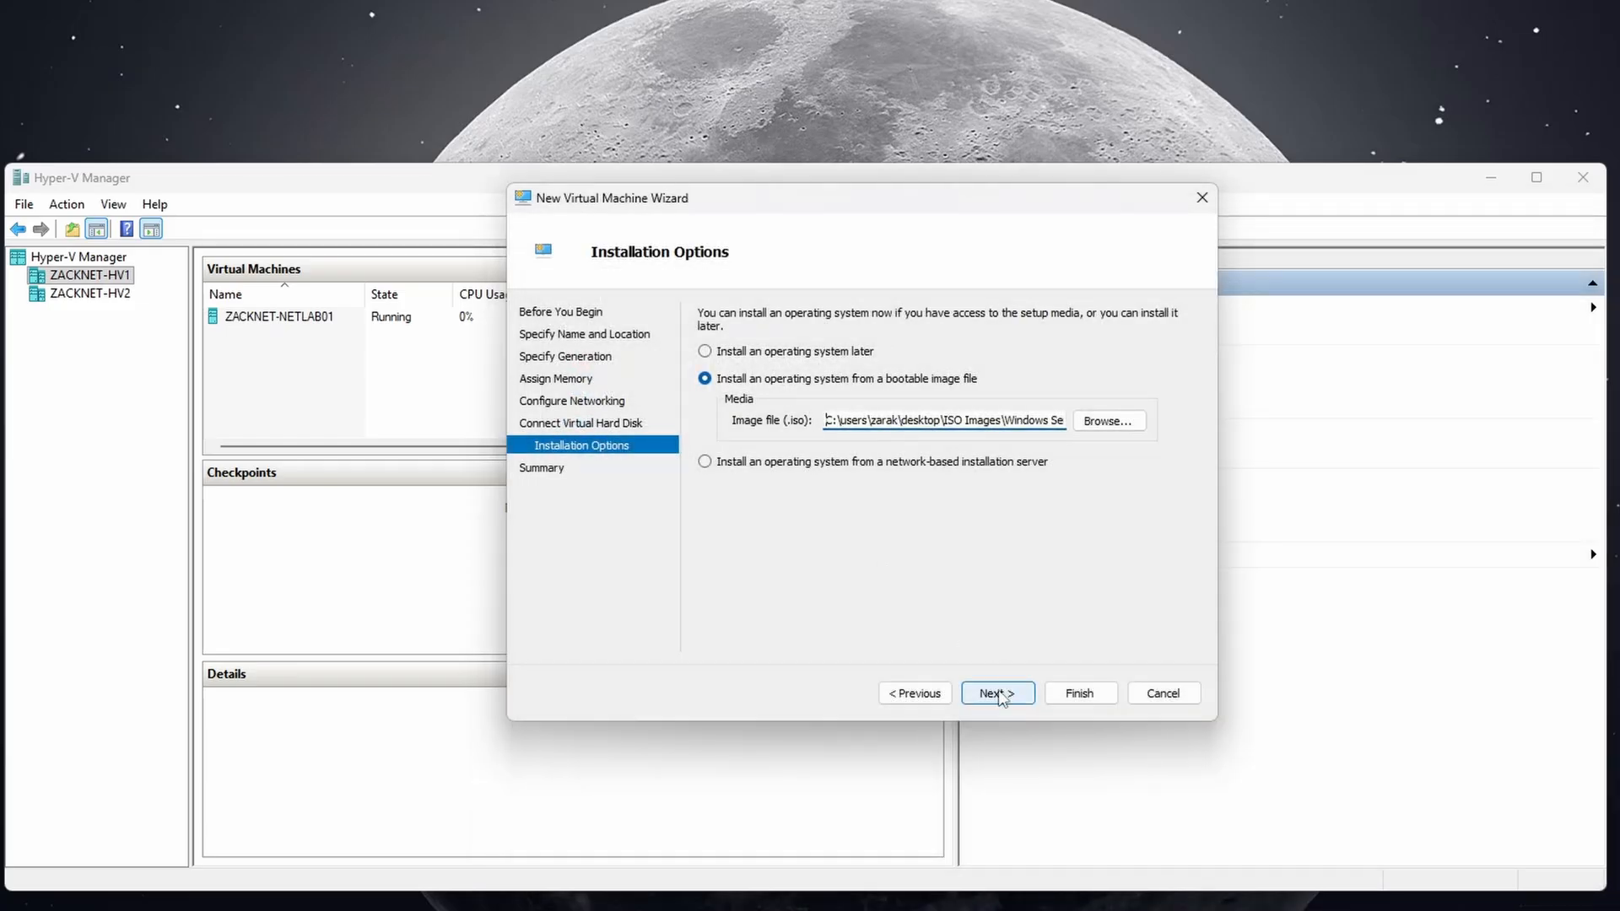
left_click(997, 695)
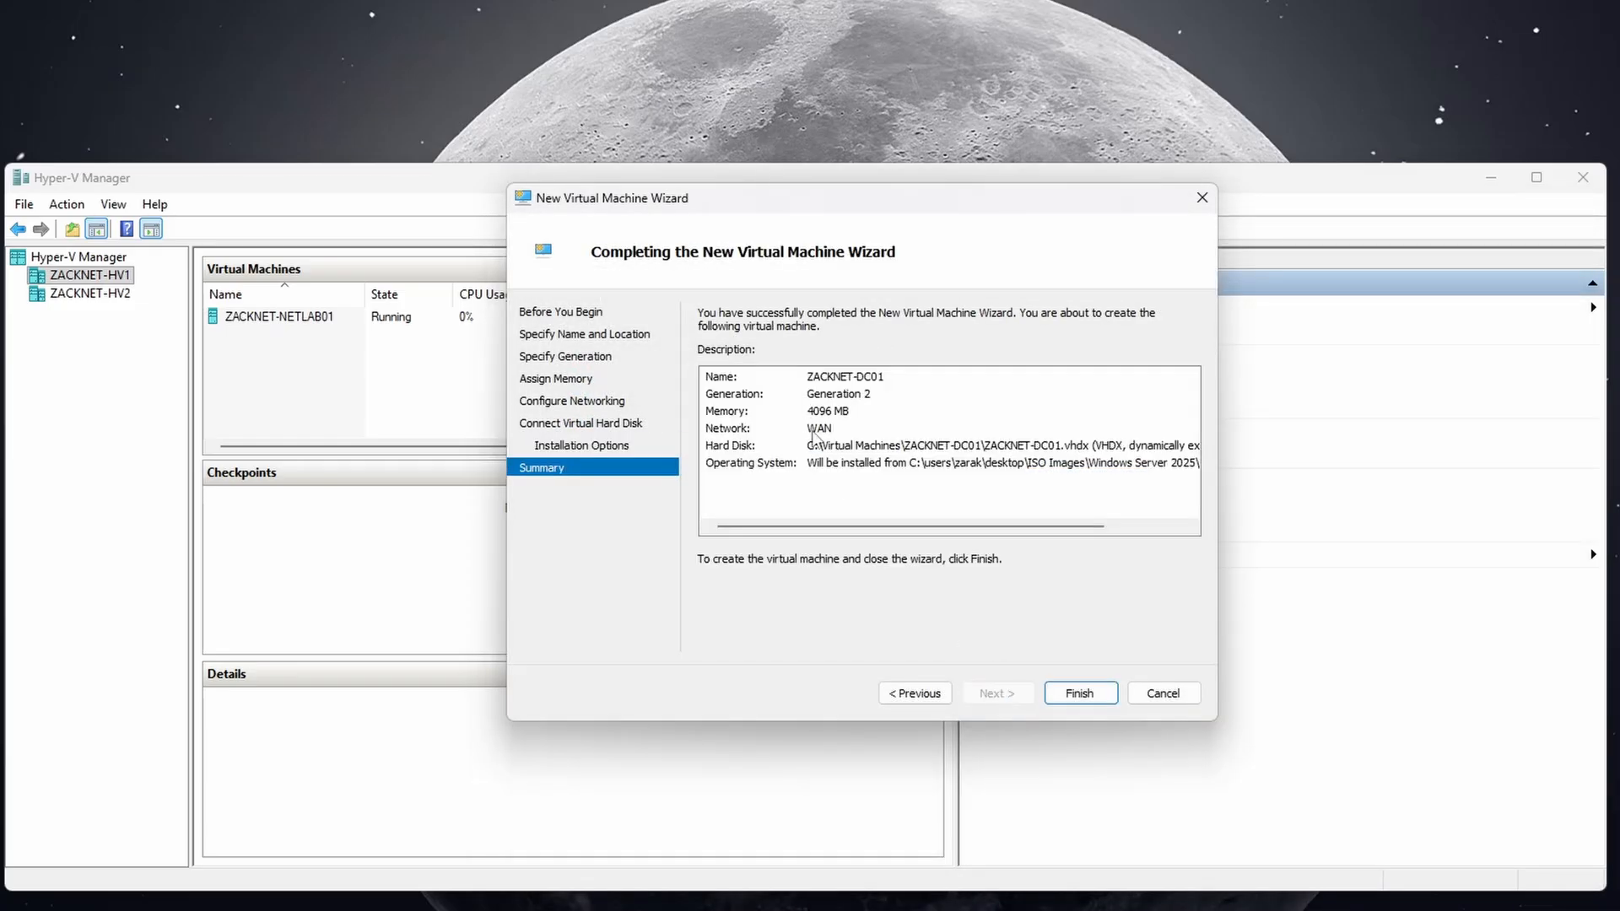
left_click(1062, 693)
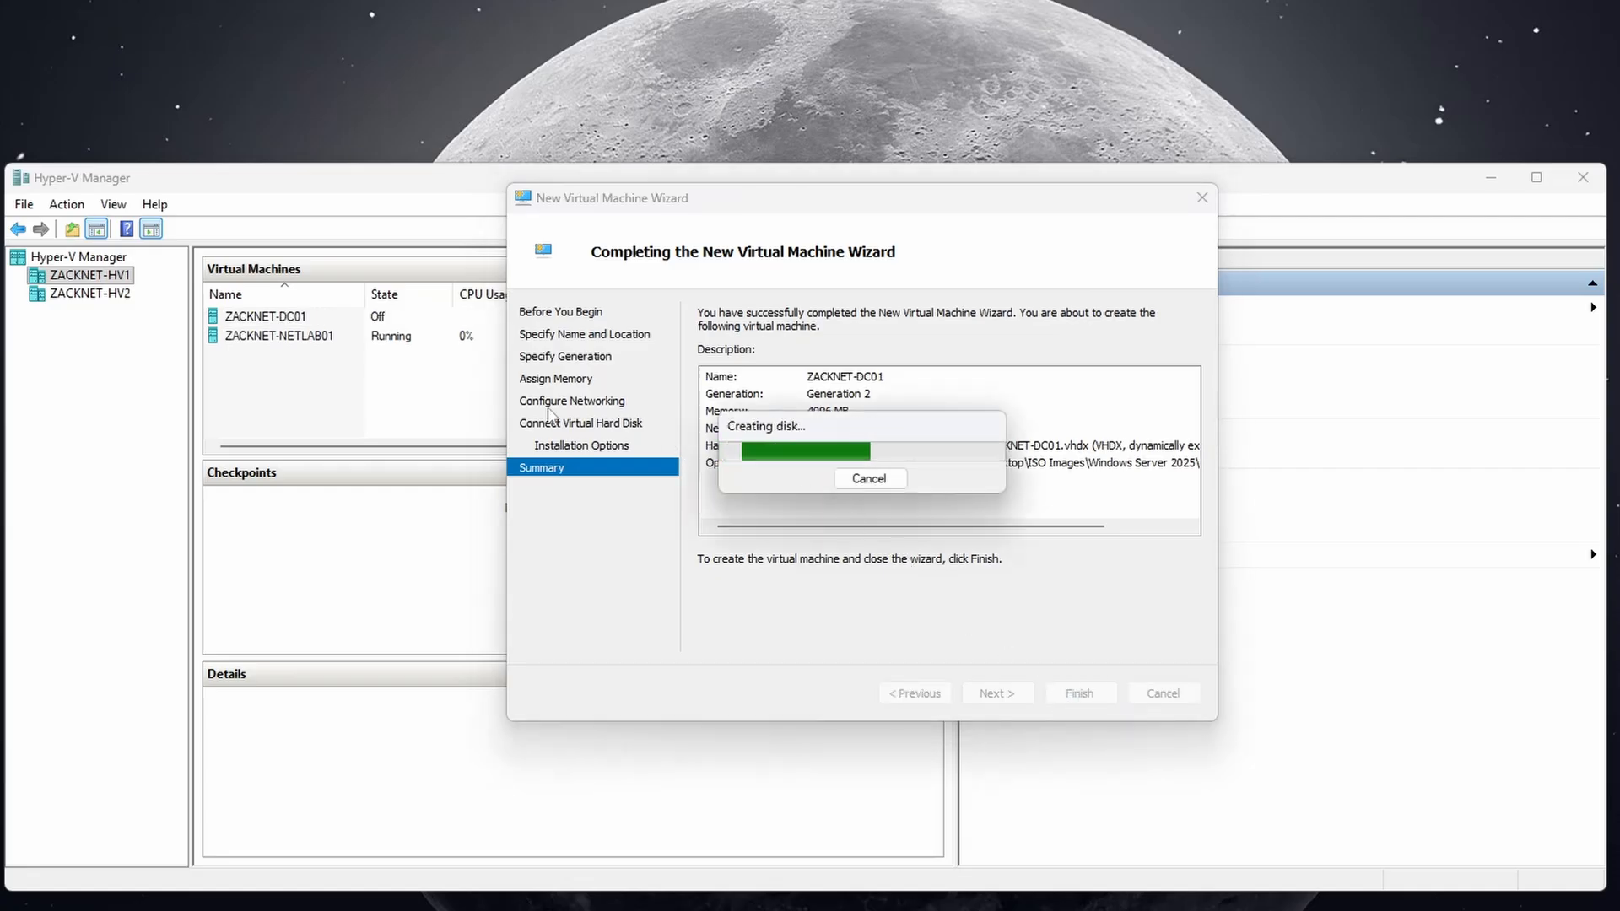
Start ZACKNET-DC01, open its console, and boot it from the install DVD.
right_click(377, 319)
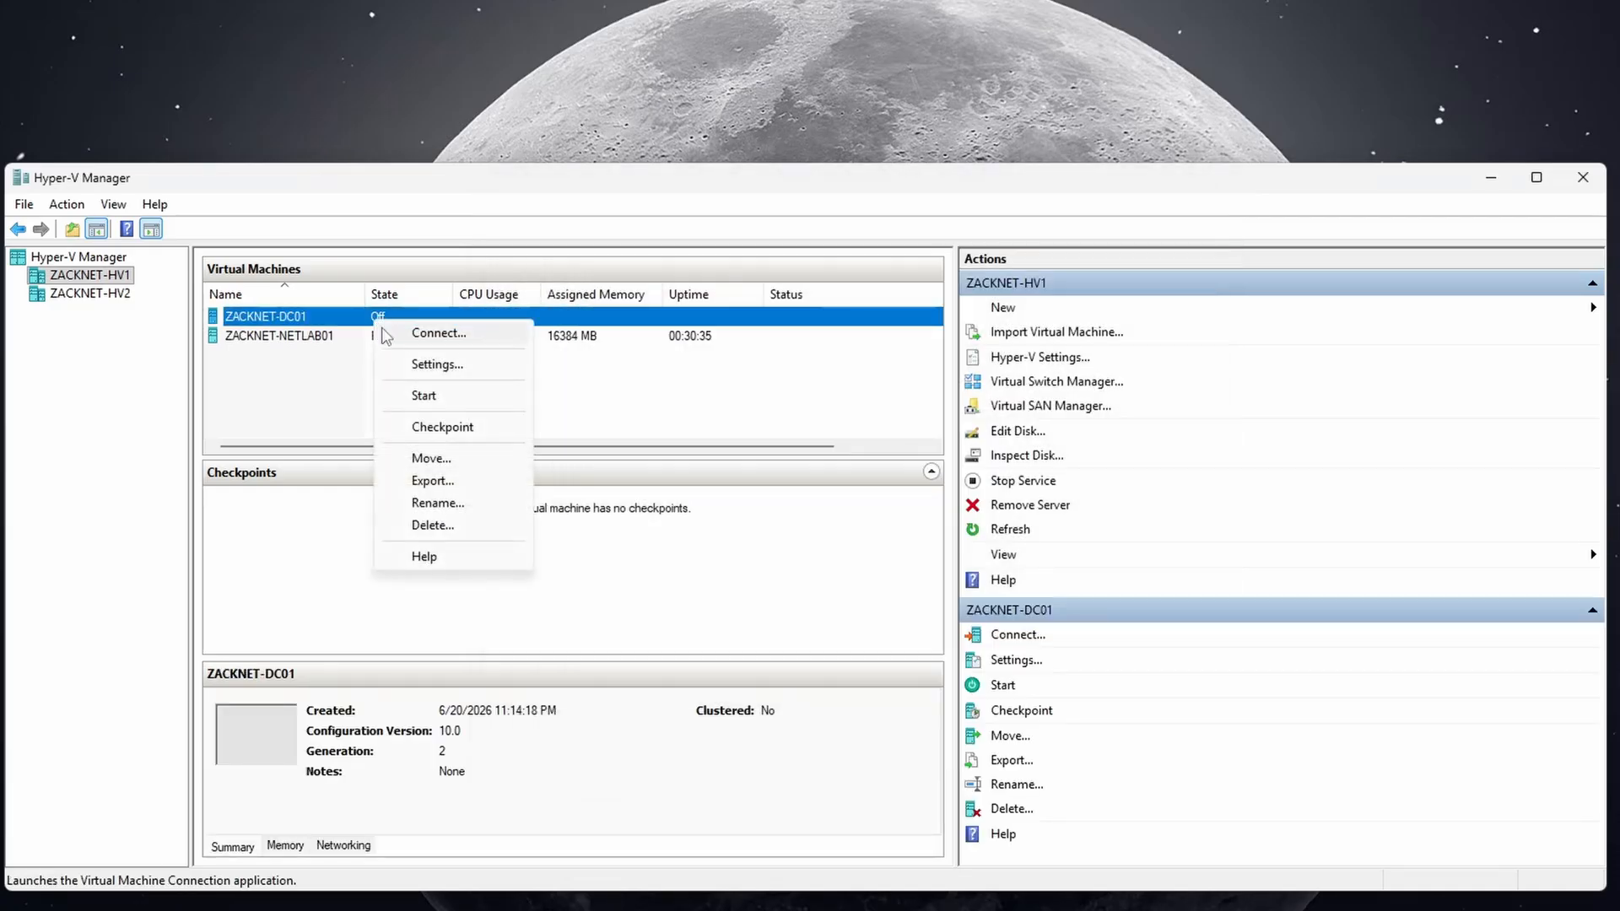
left_click(415, 399)
right_click(403, 315)
left_click(426, 333)
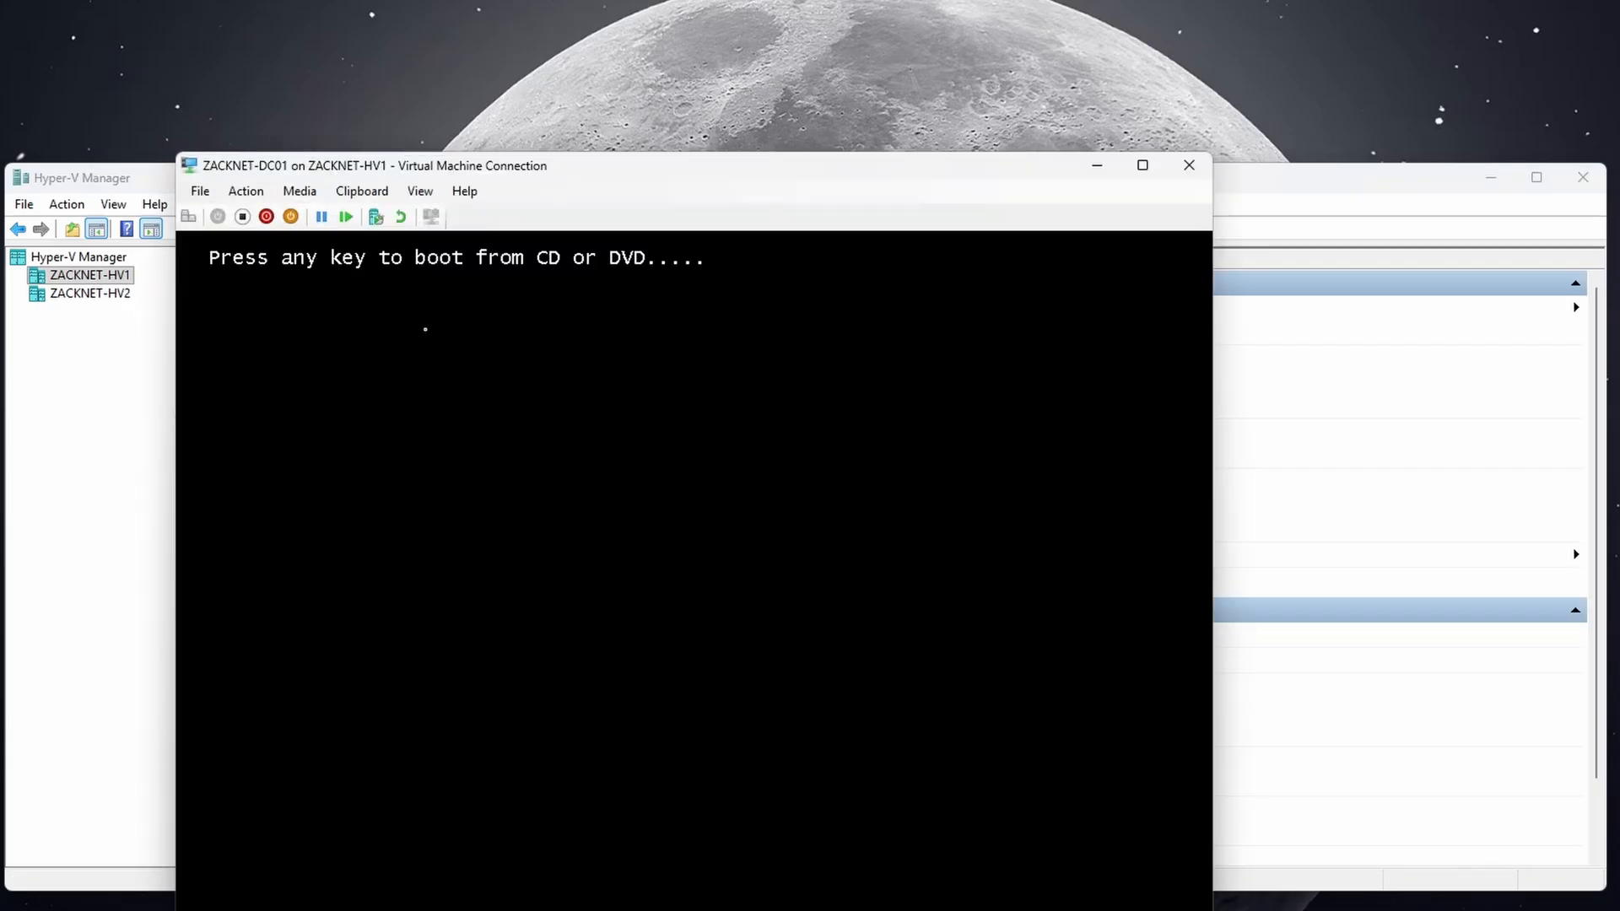
key("Return")
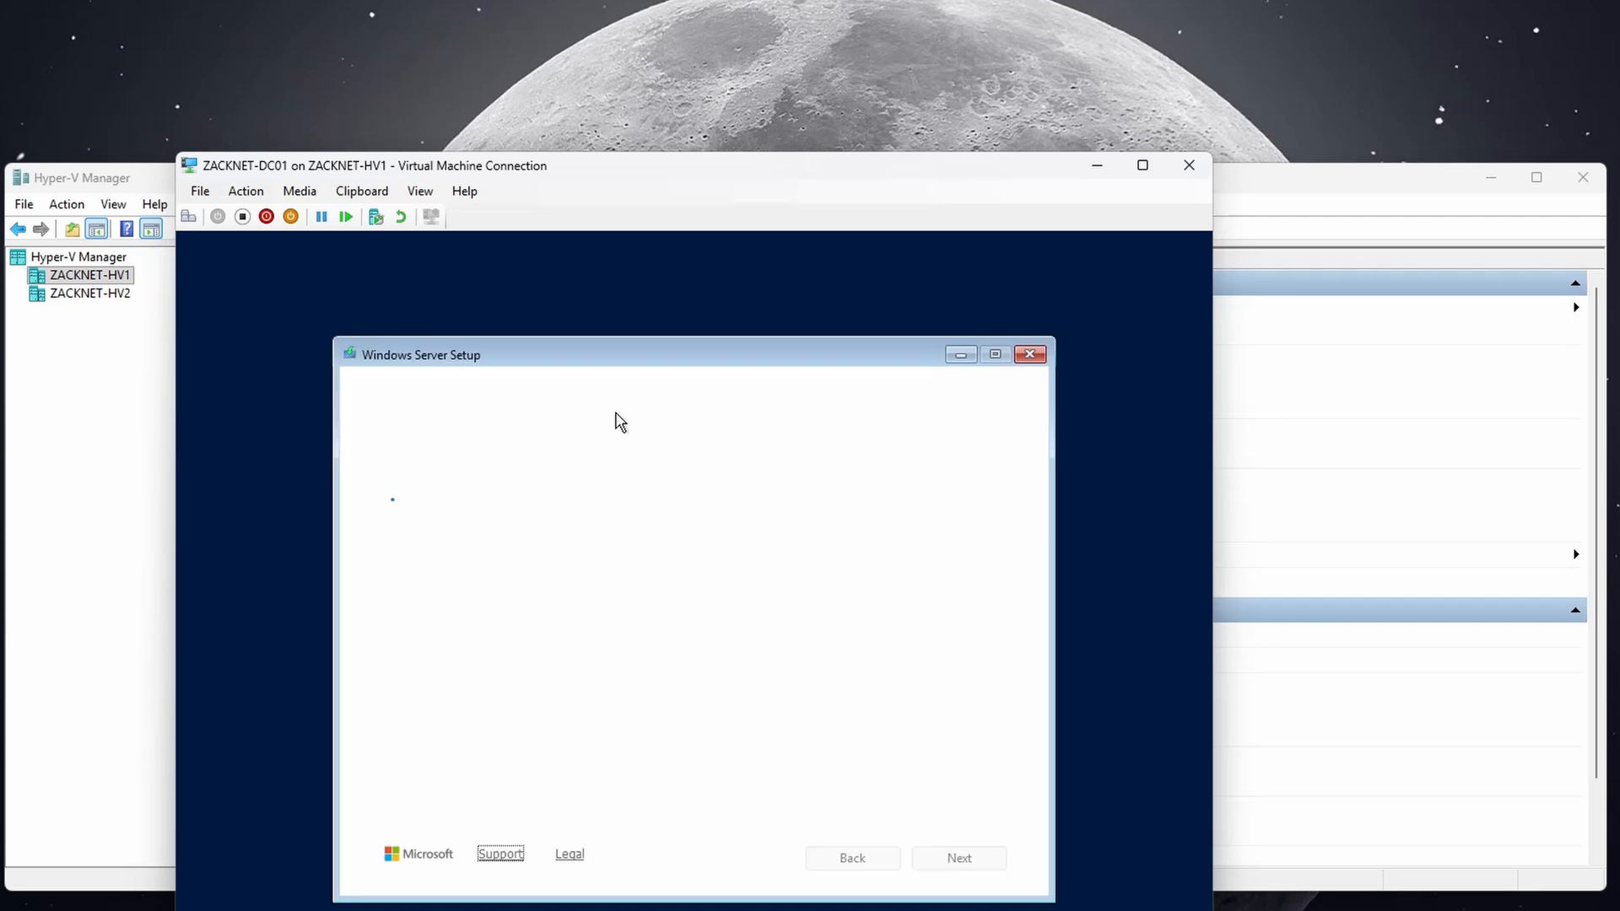
Accept default language and keyboard settings and confirm a clean Windows Server install.
left_click(931, 860)
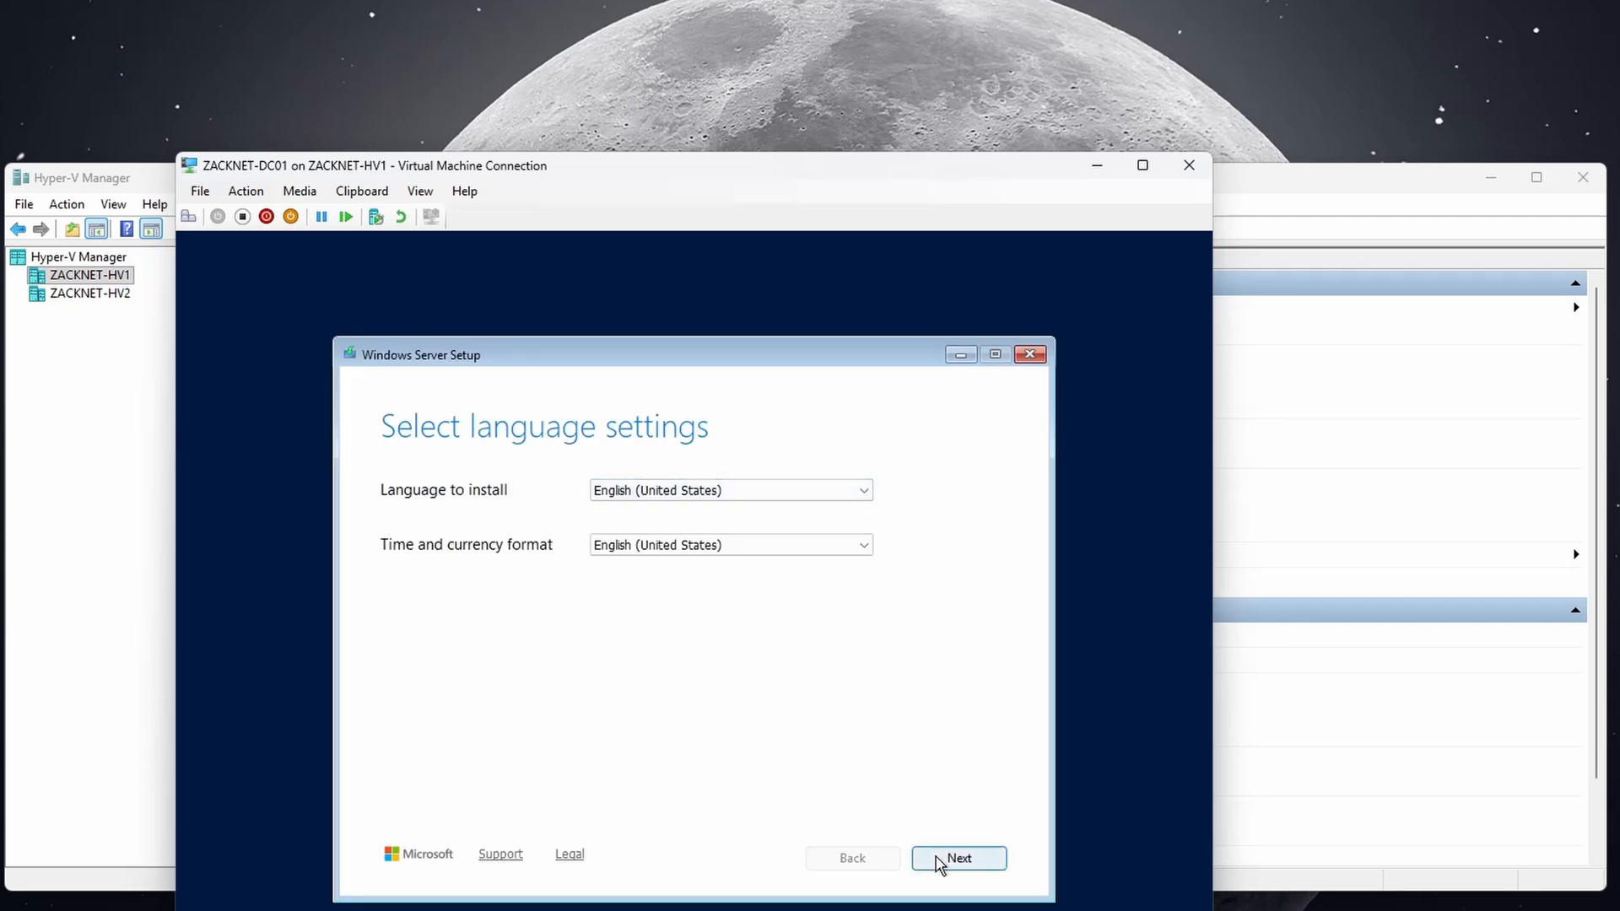
left_click(947, 857)
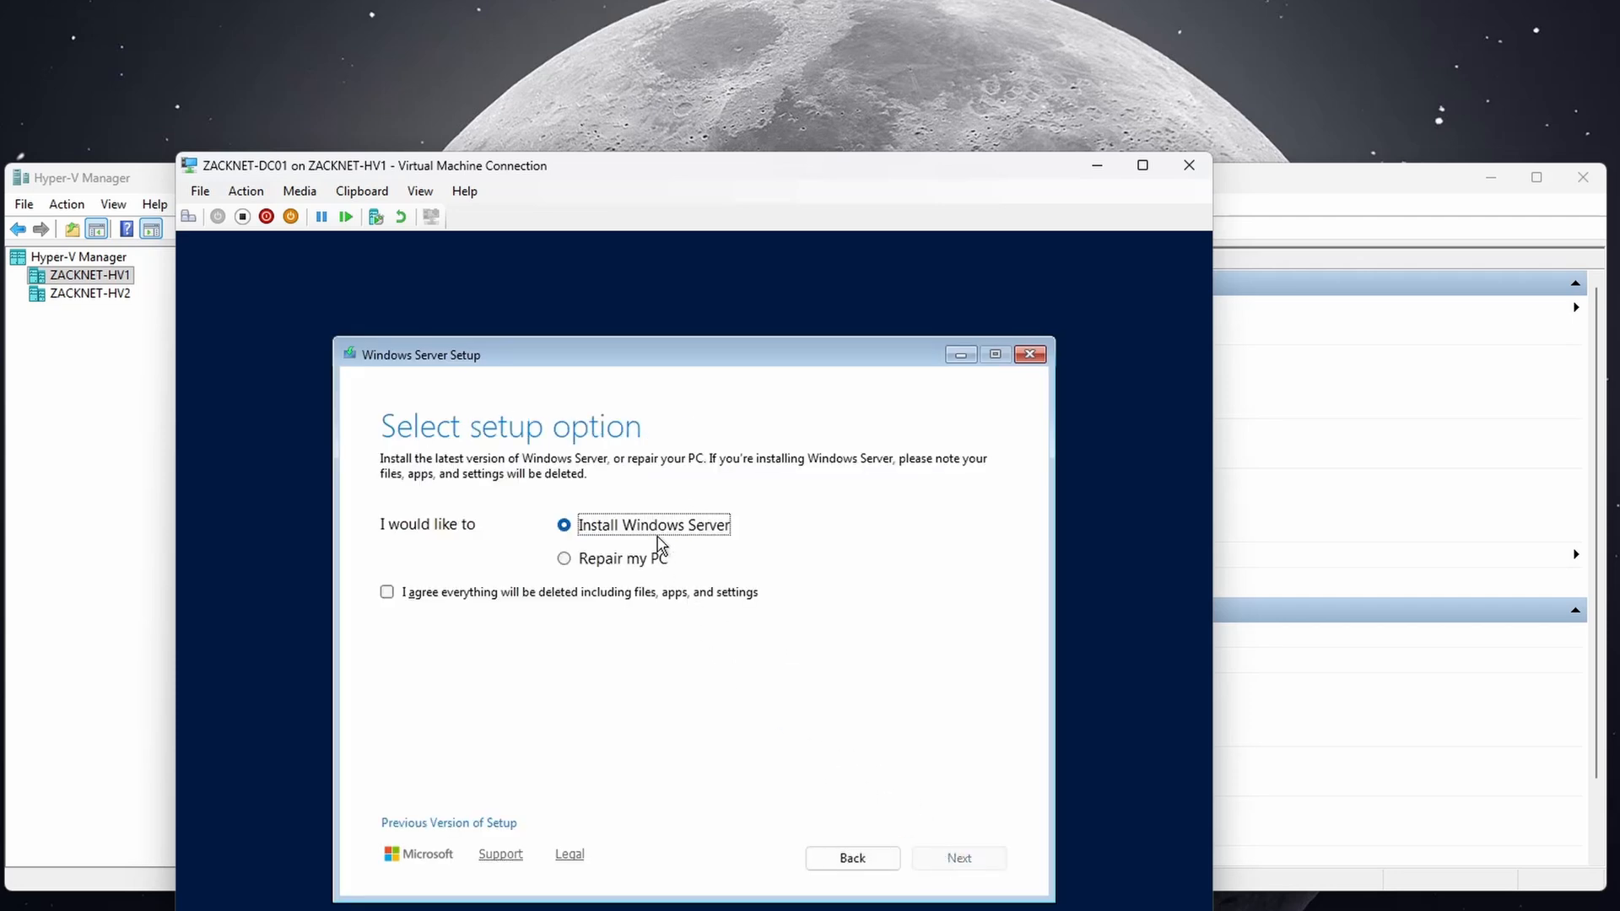
left_click(679, 594)
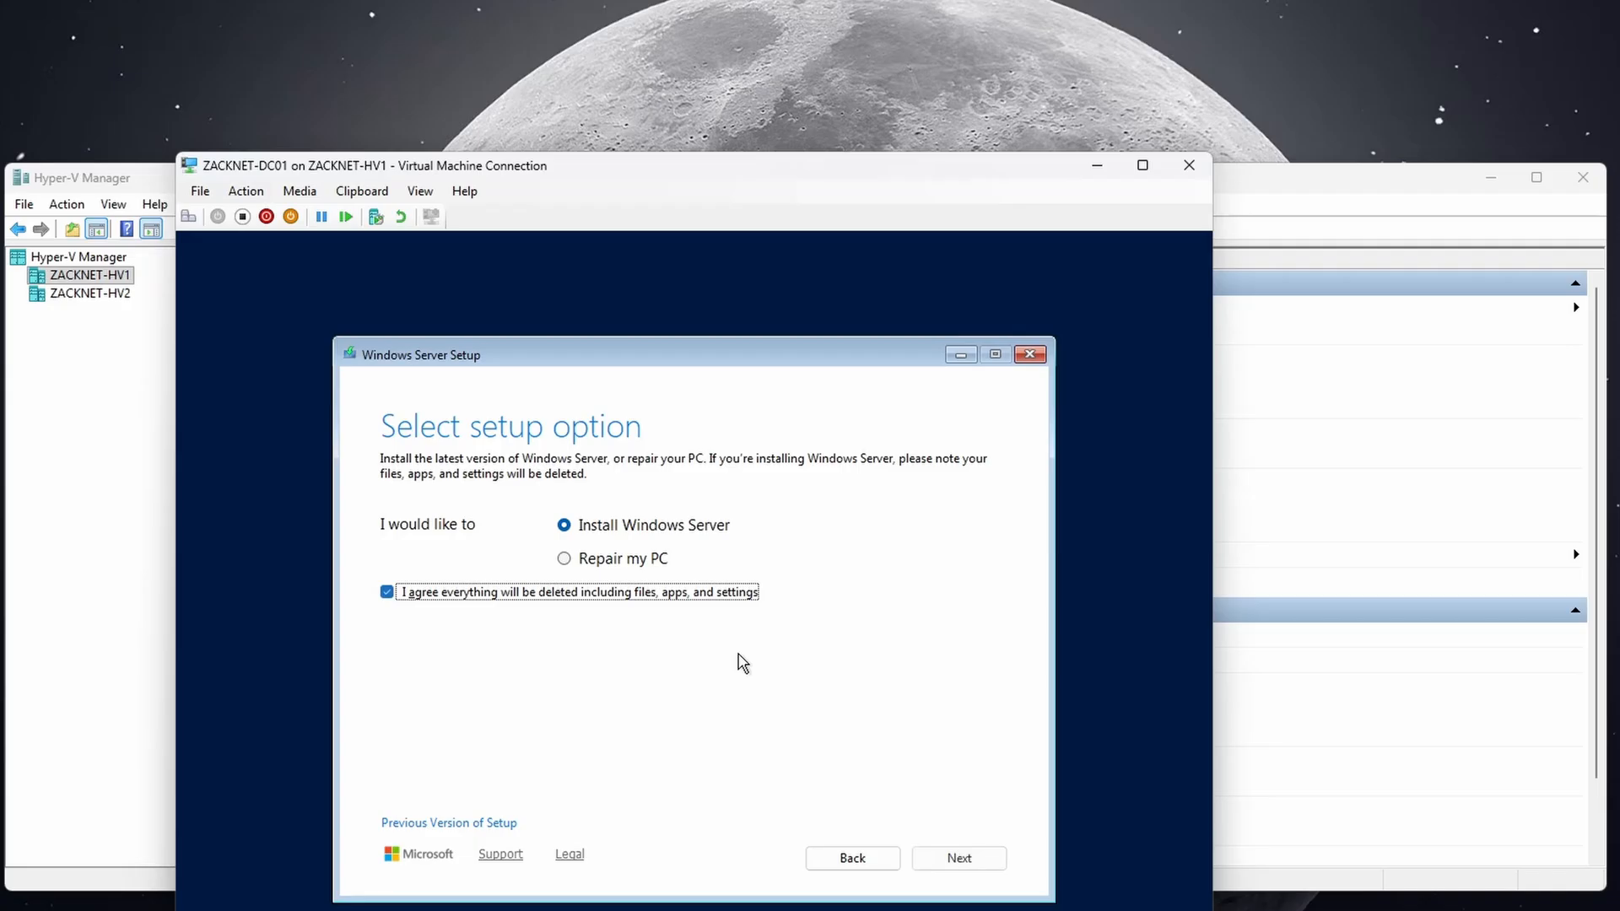
left_click(952, 857)
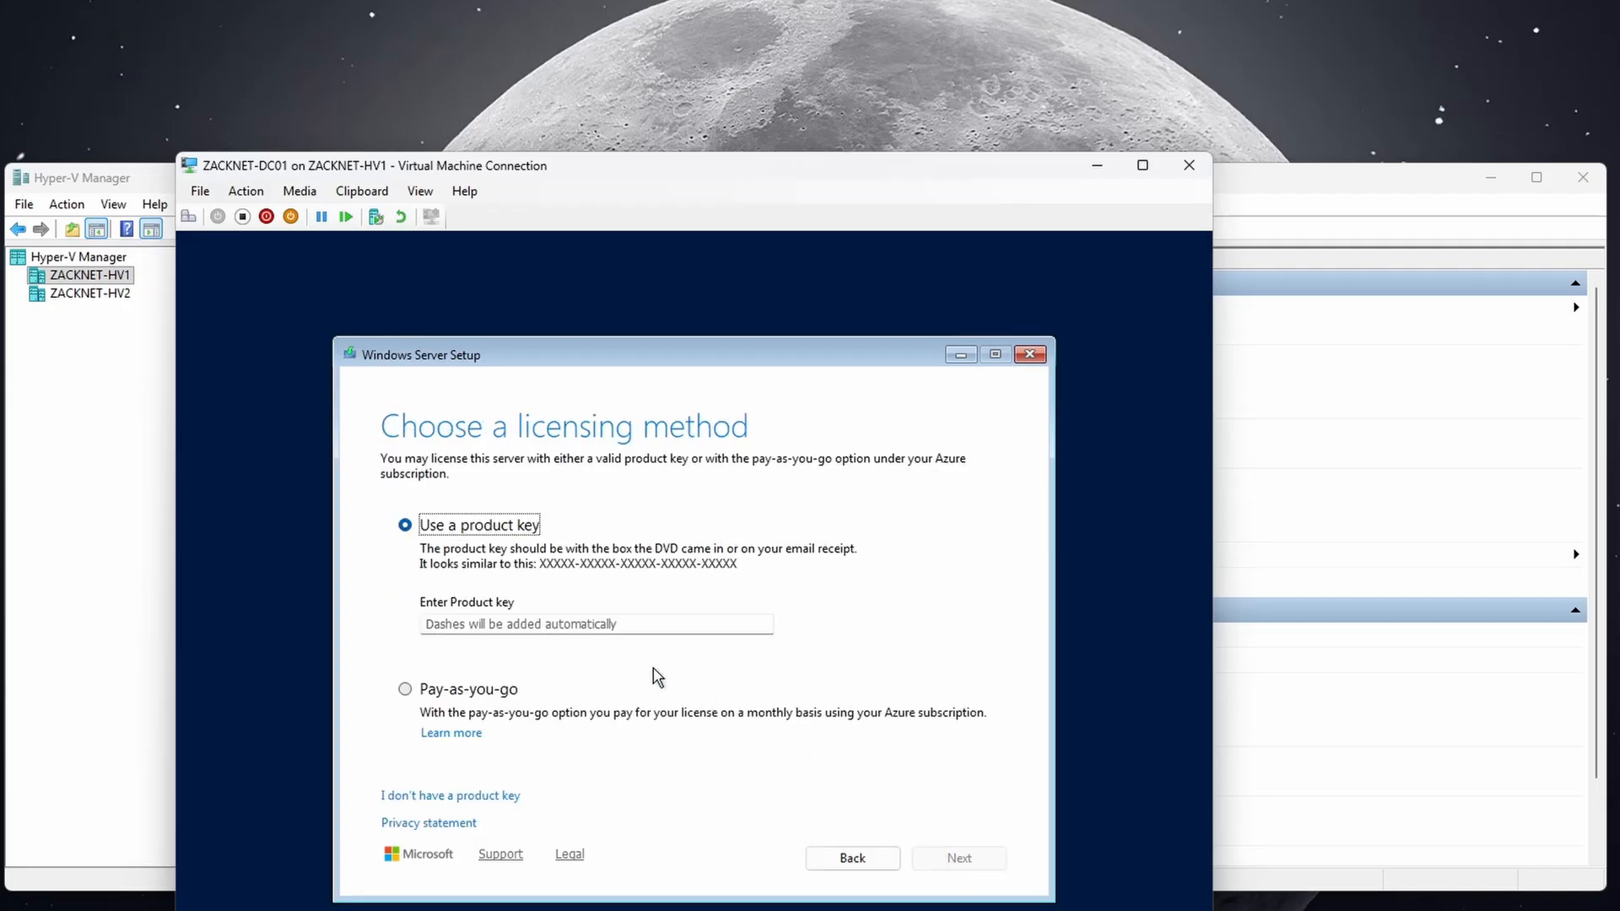
Skip the product key and pick Windows Server 2025 Standard (Desktop Experience).
left_click(484, 795)
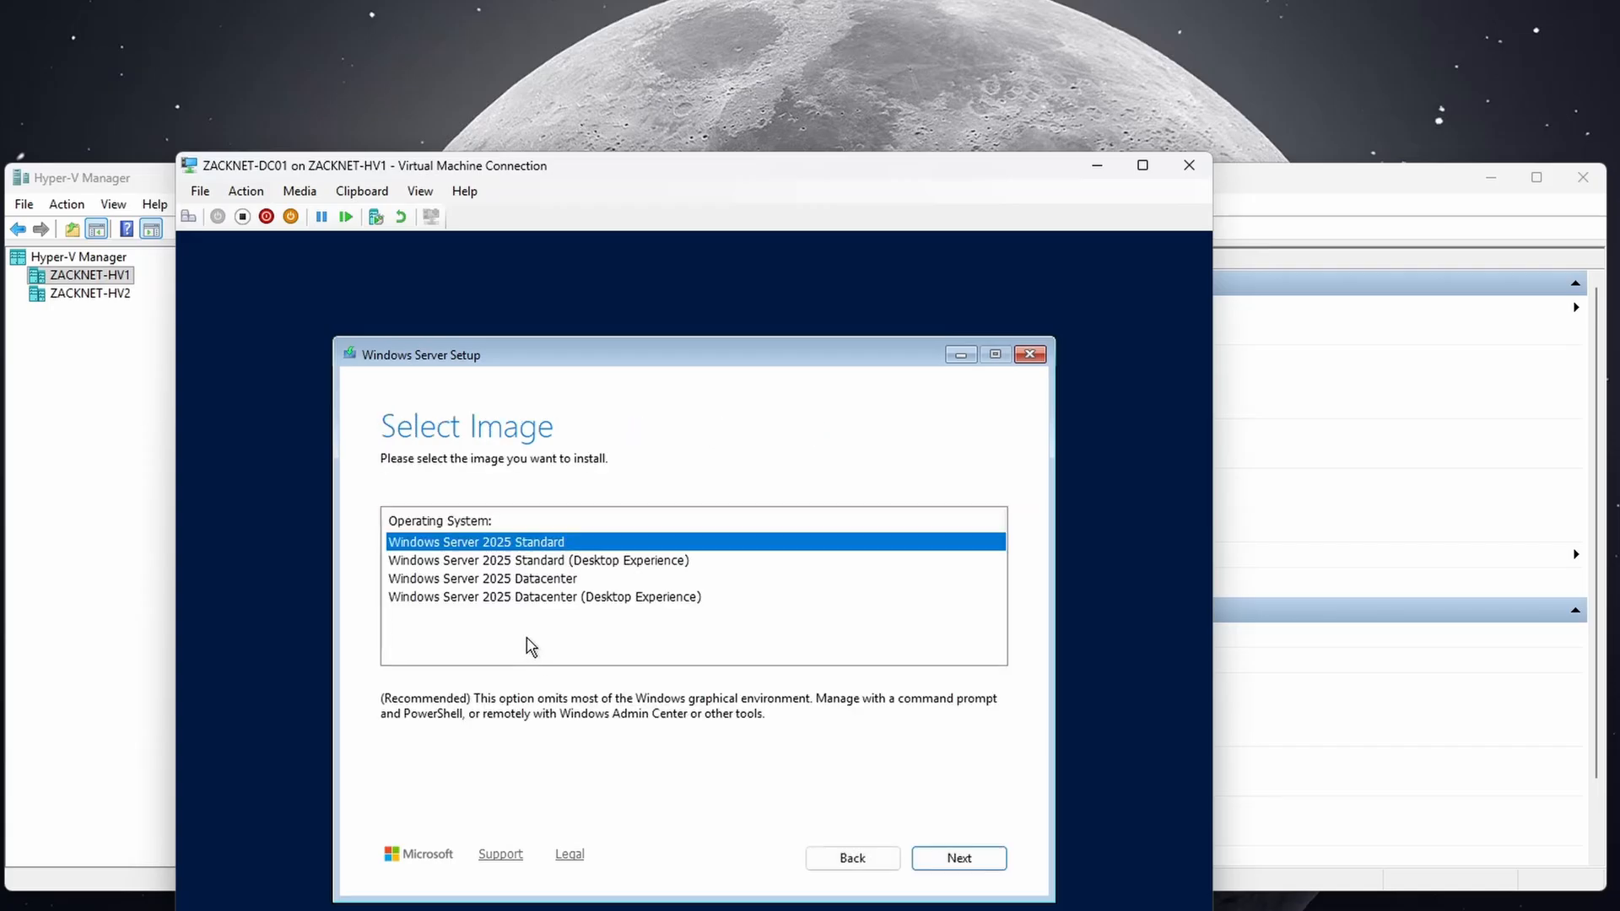
left_click(544, 562)
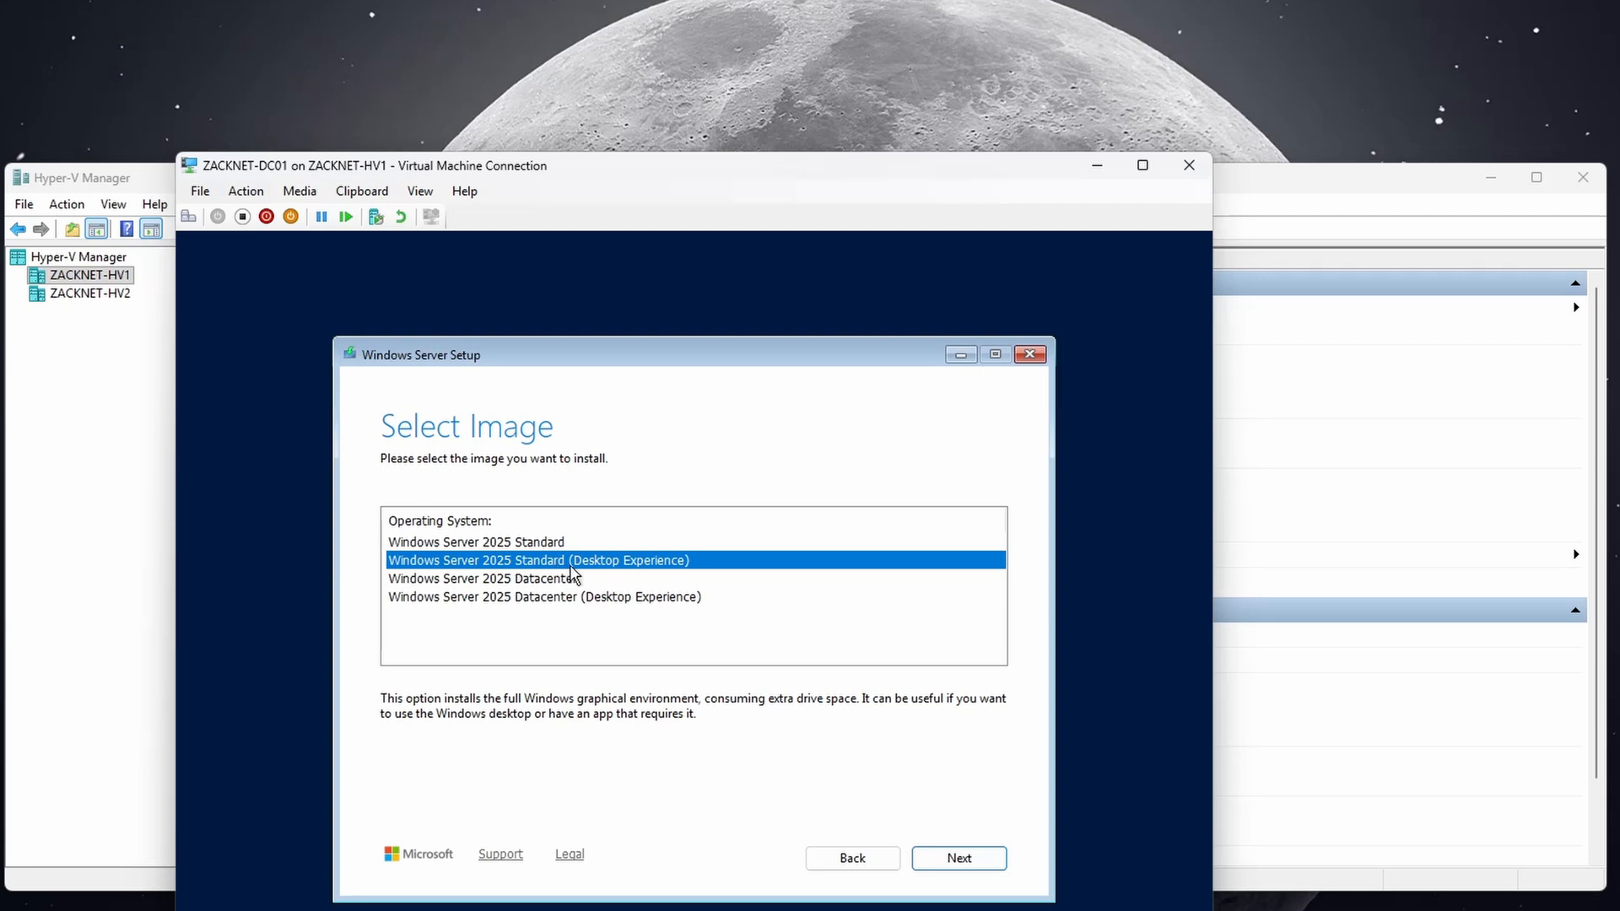
left_click(939, 861)
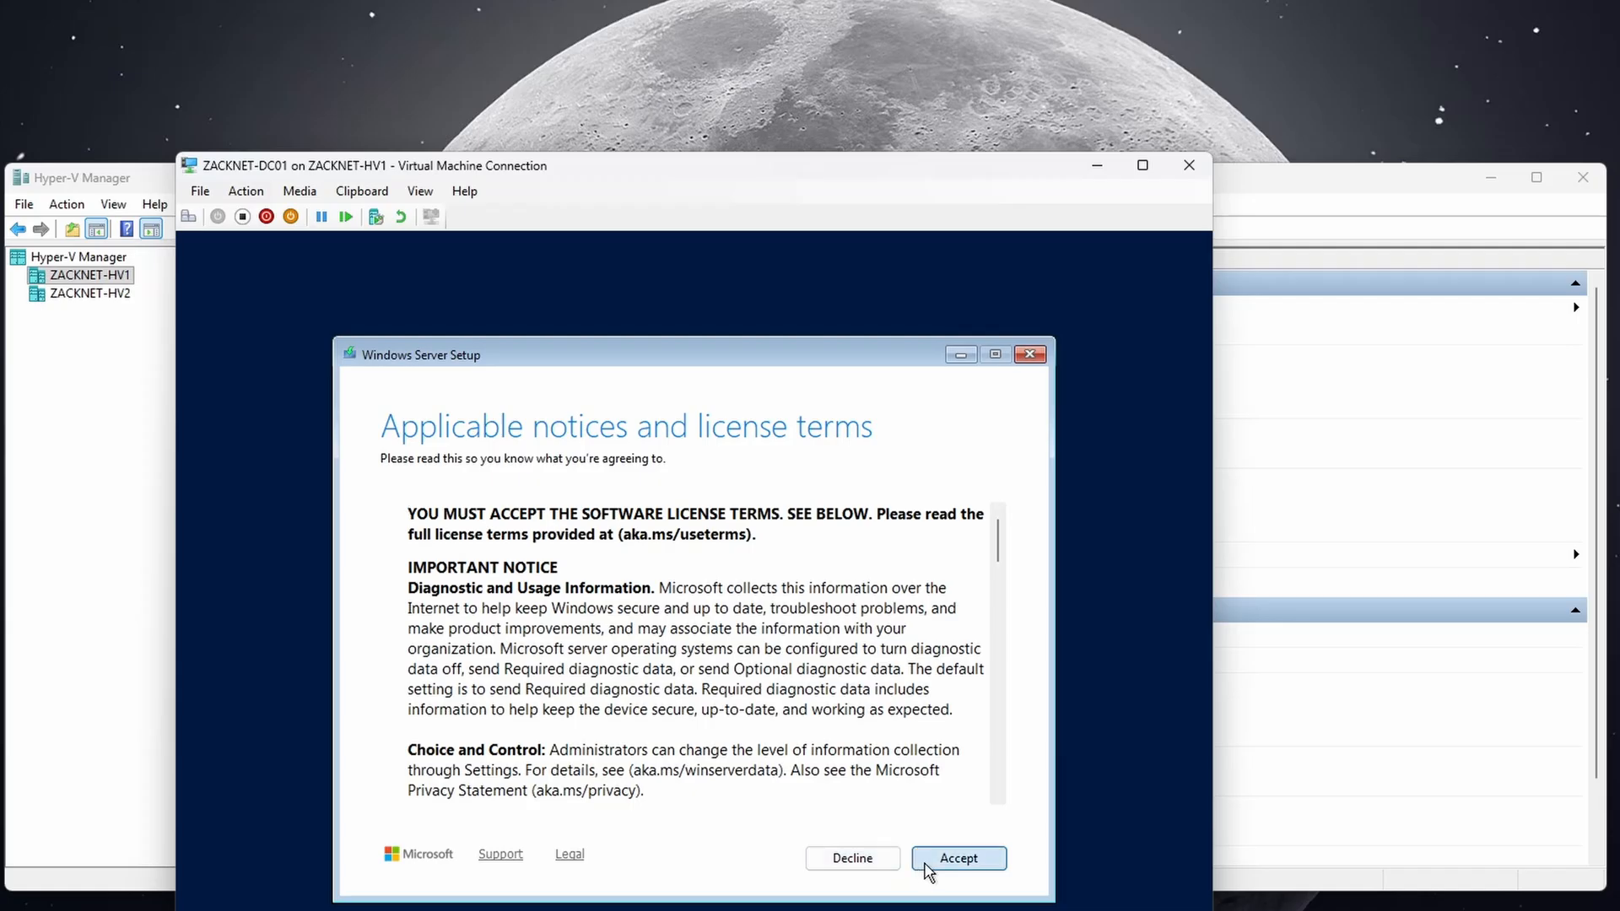
Accept the license, create a full-size partition on Disk 0, and begin installing.
left_click(928, 868)
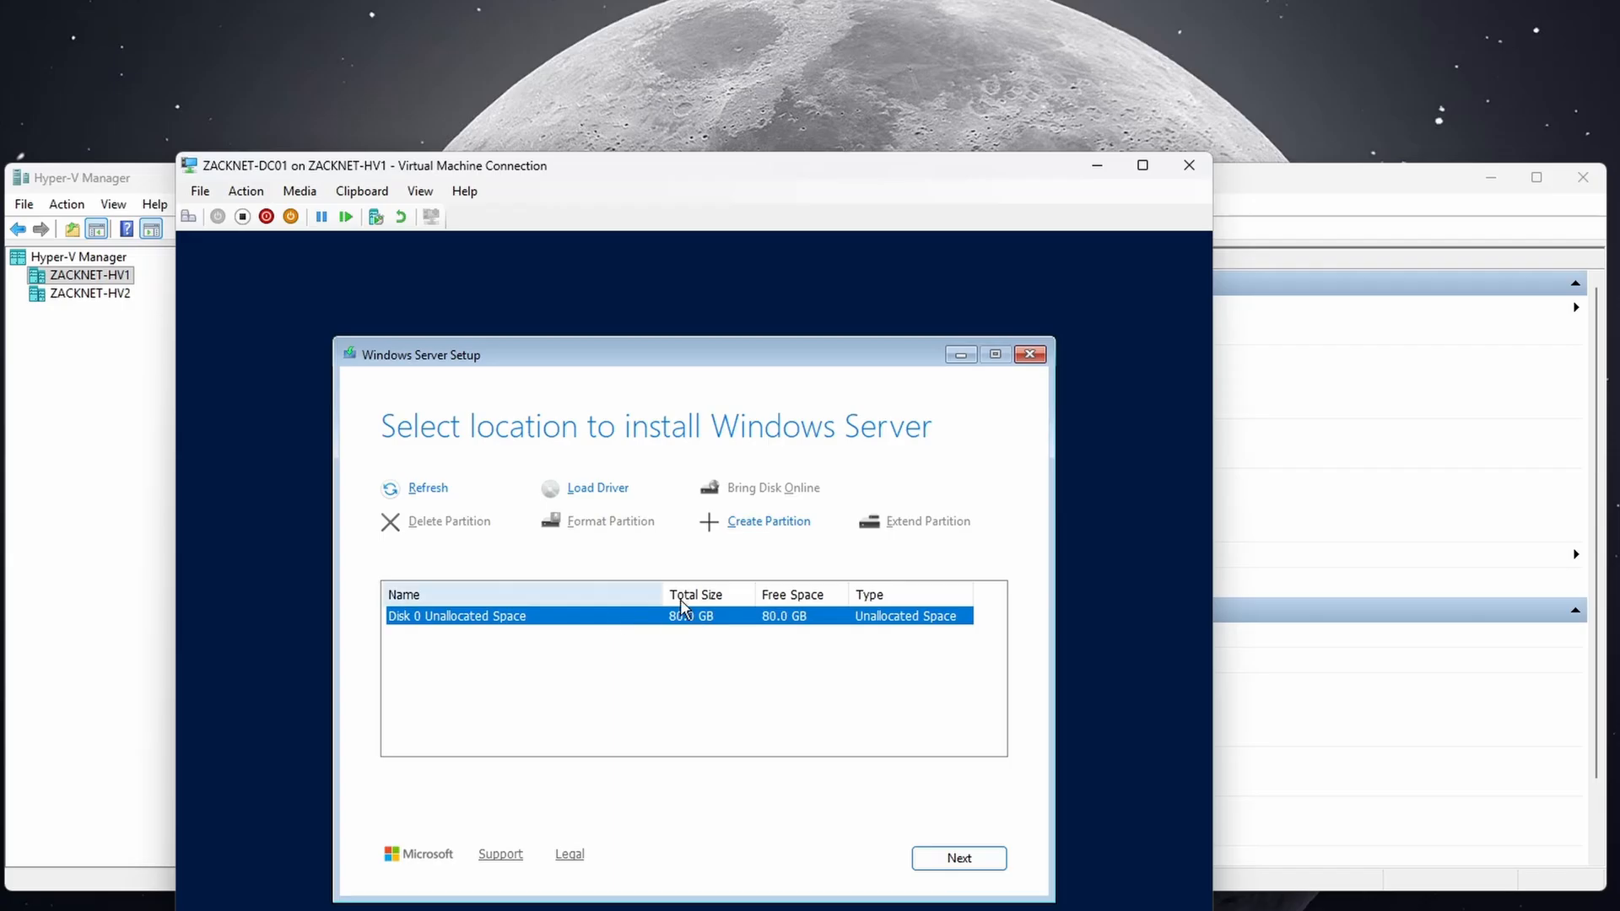
left_click(725, 533)
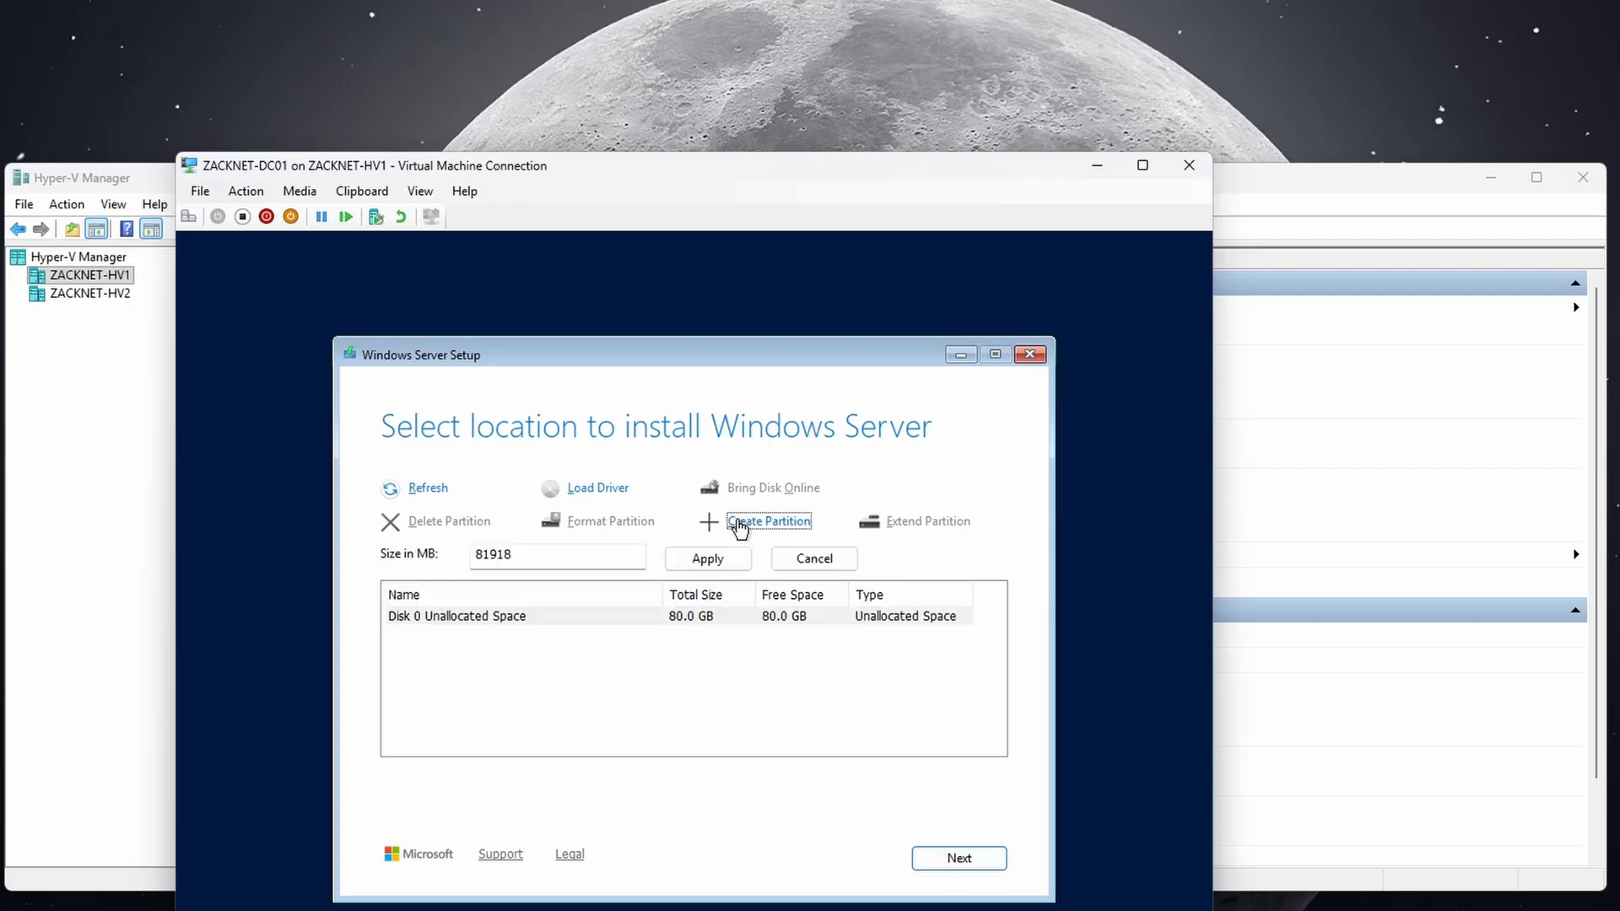
left_click(722, 561)
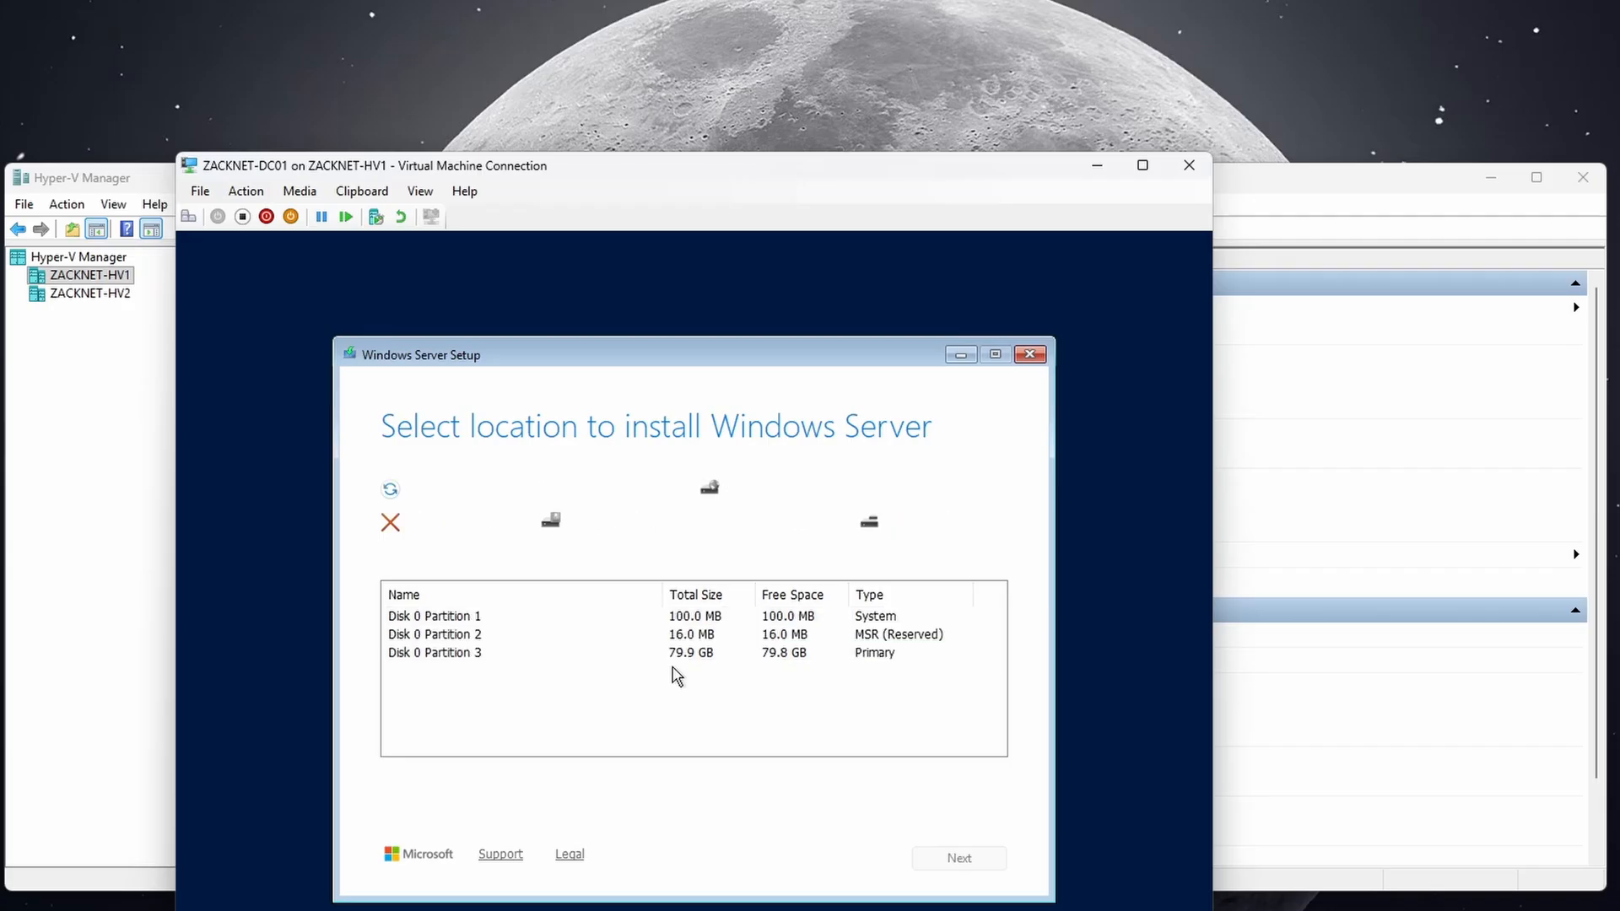
left_click(938, 856)
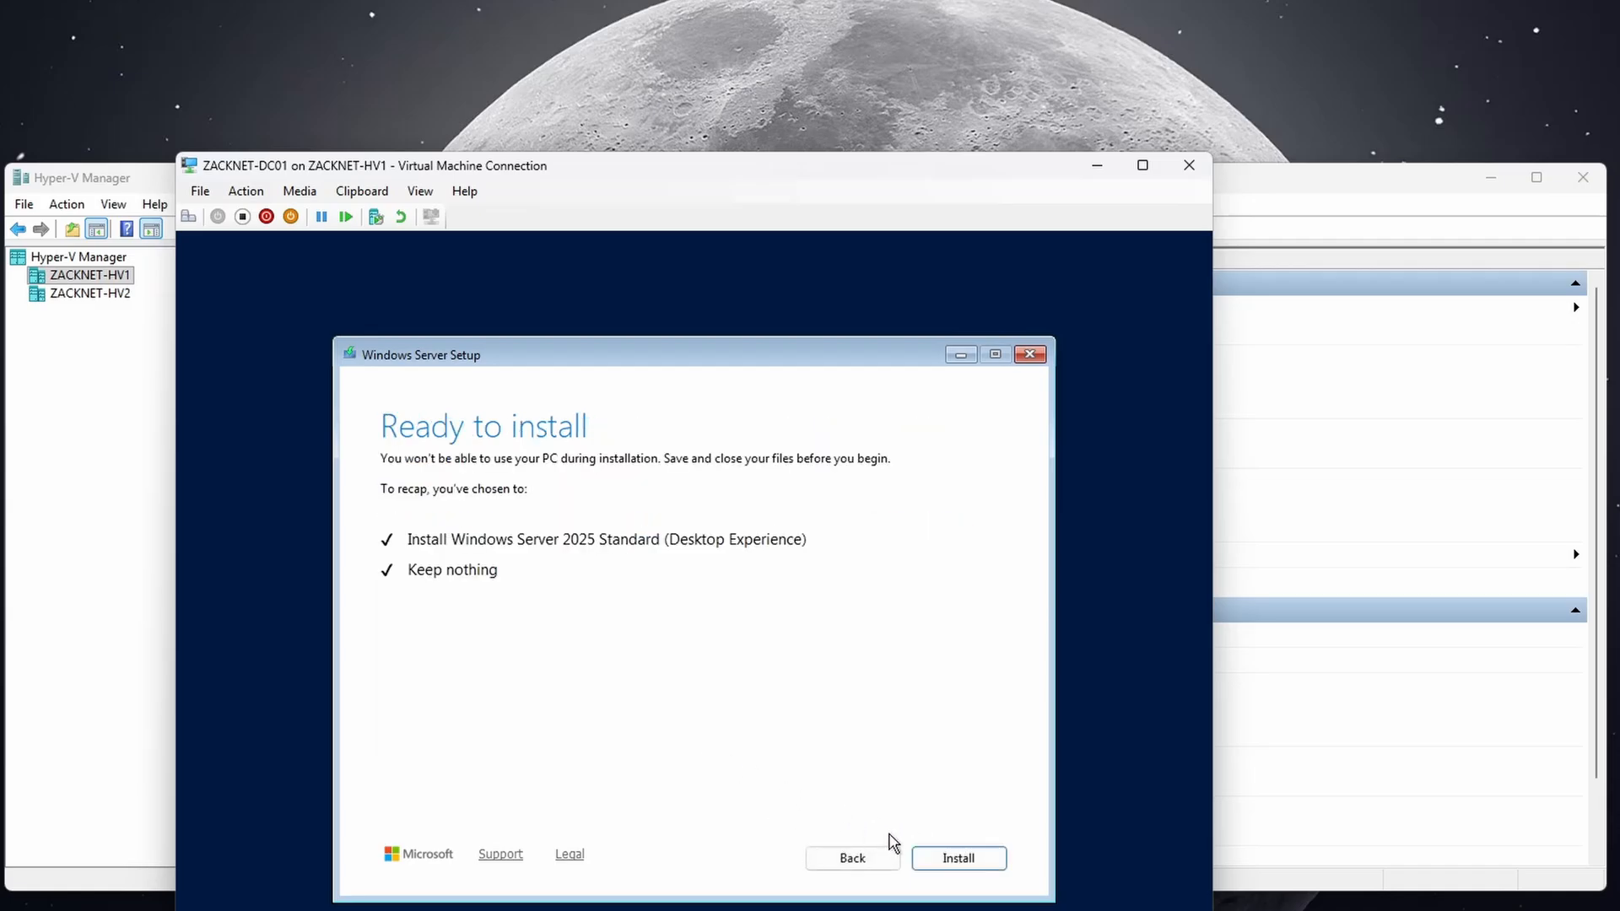
left_click(951, 857)
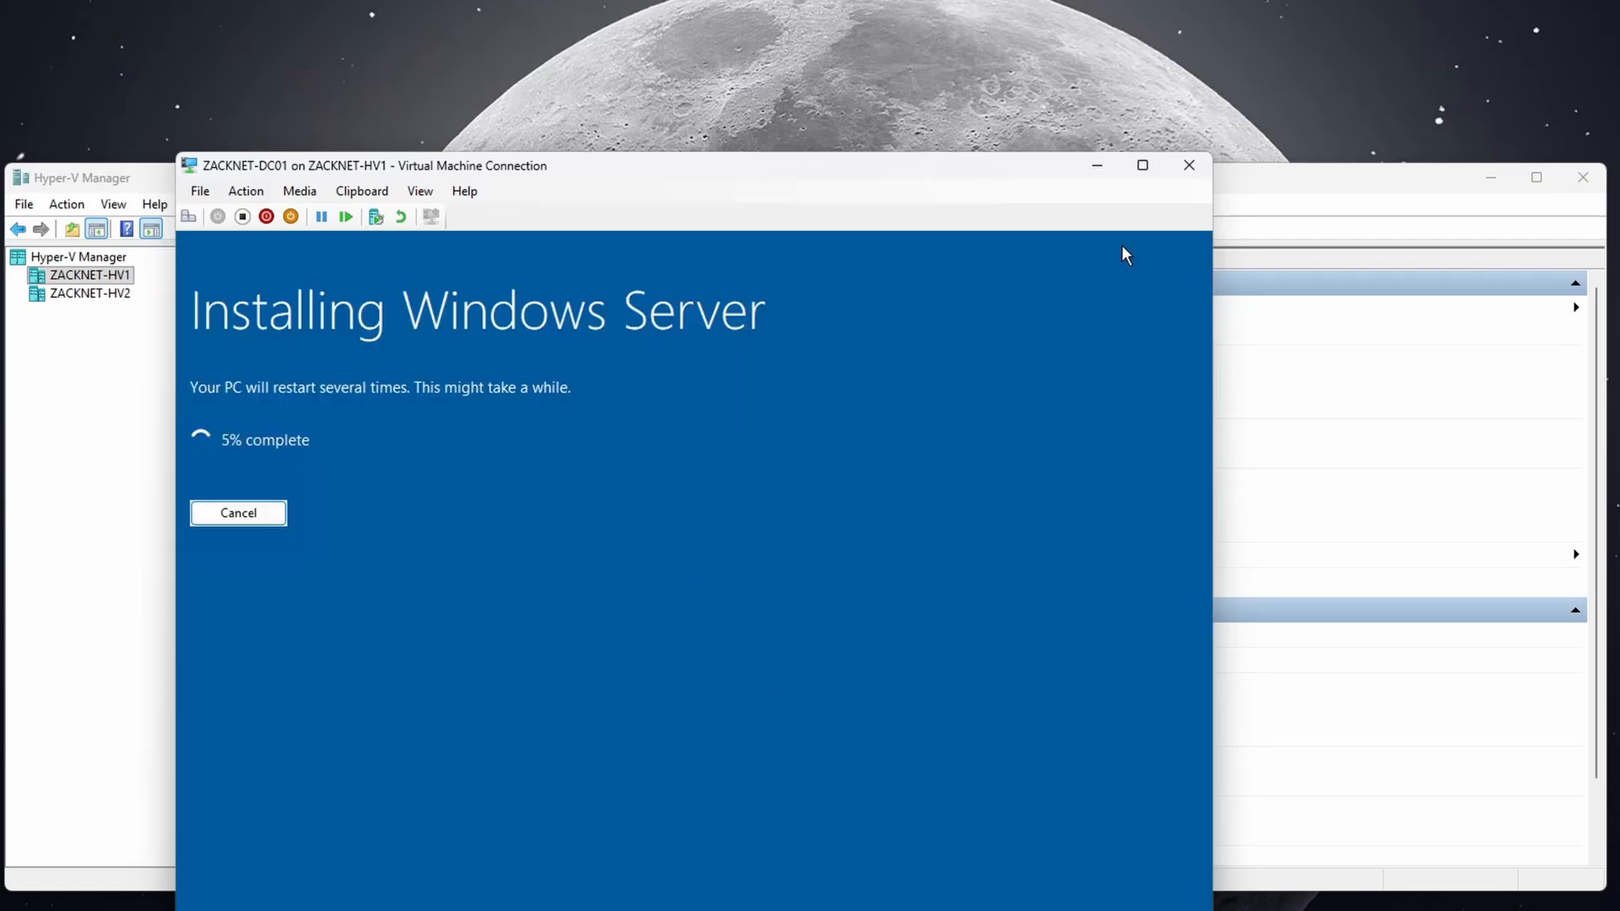
Return to Hyper-V Manager and start a new VM named ZACKNET-DC02.
left_click(1096, 169)
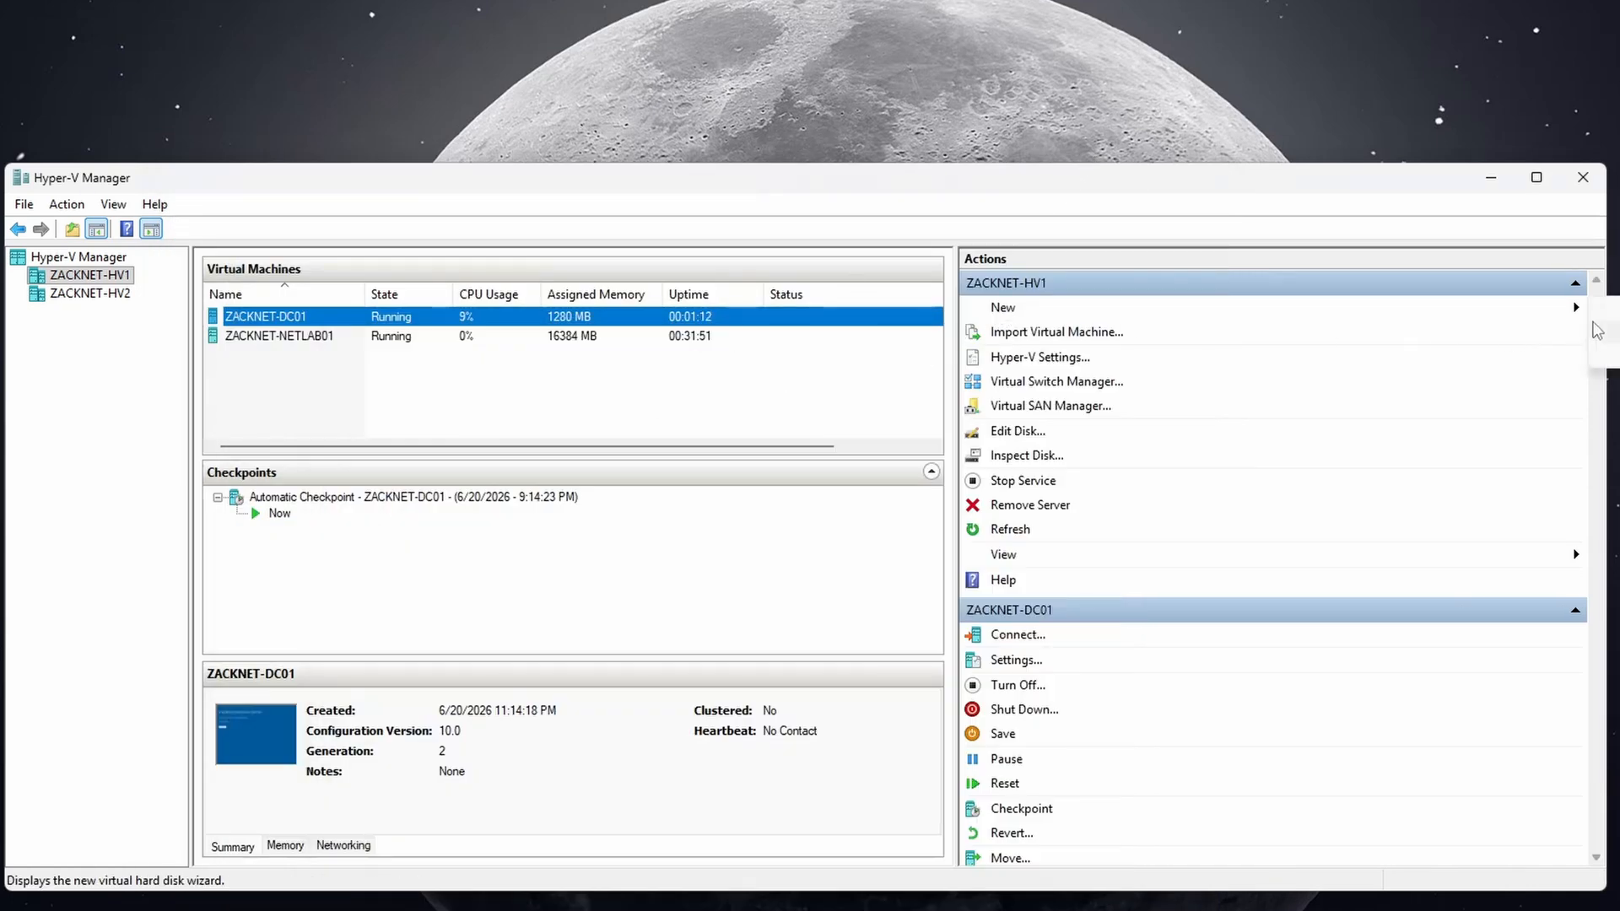
left_click(1607, 309)
left_click(997, 692)
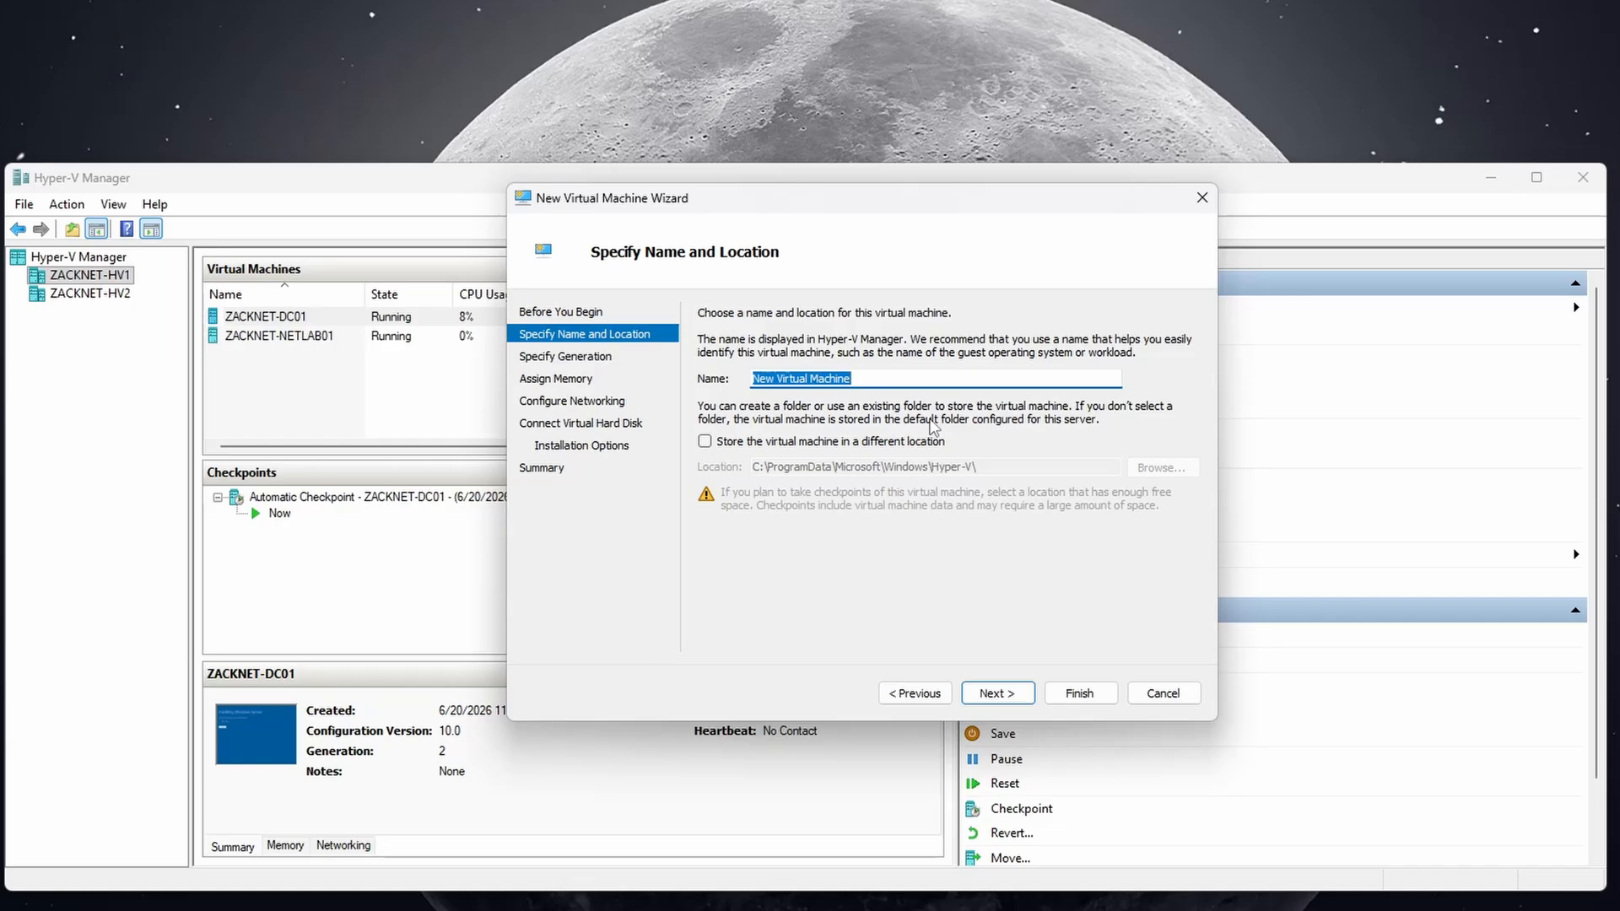
type("zackn")
key("ctrl+a")
type("ZACK")
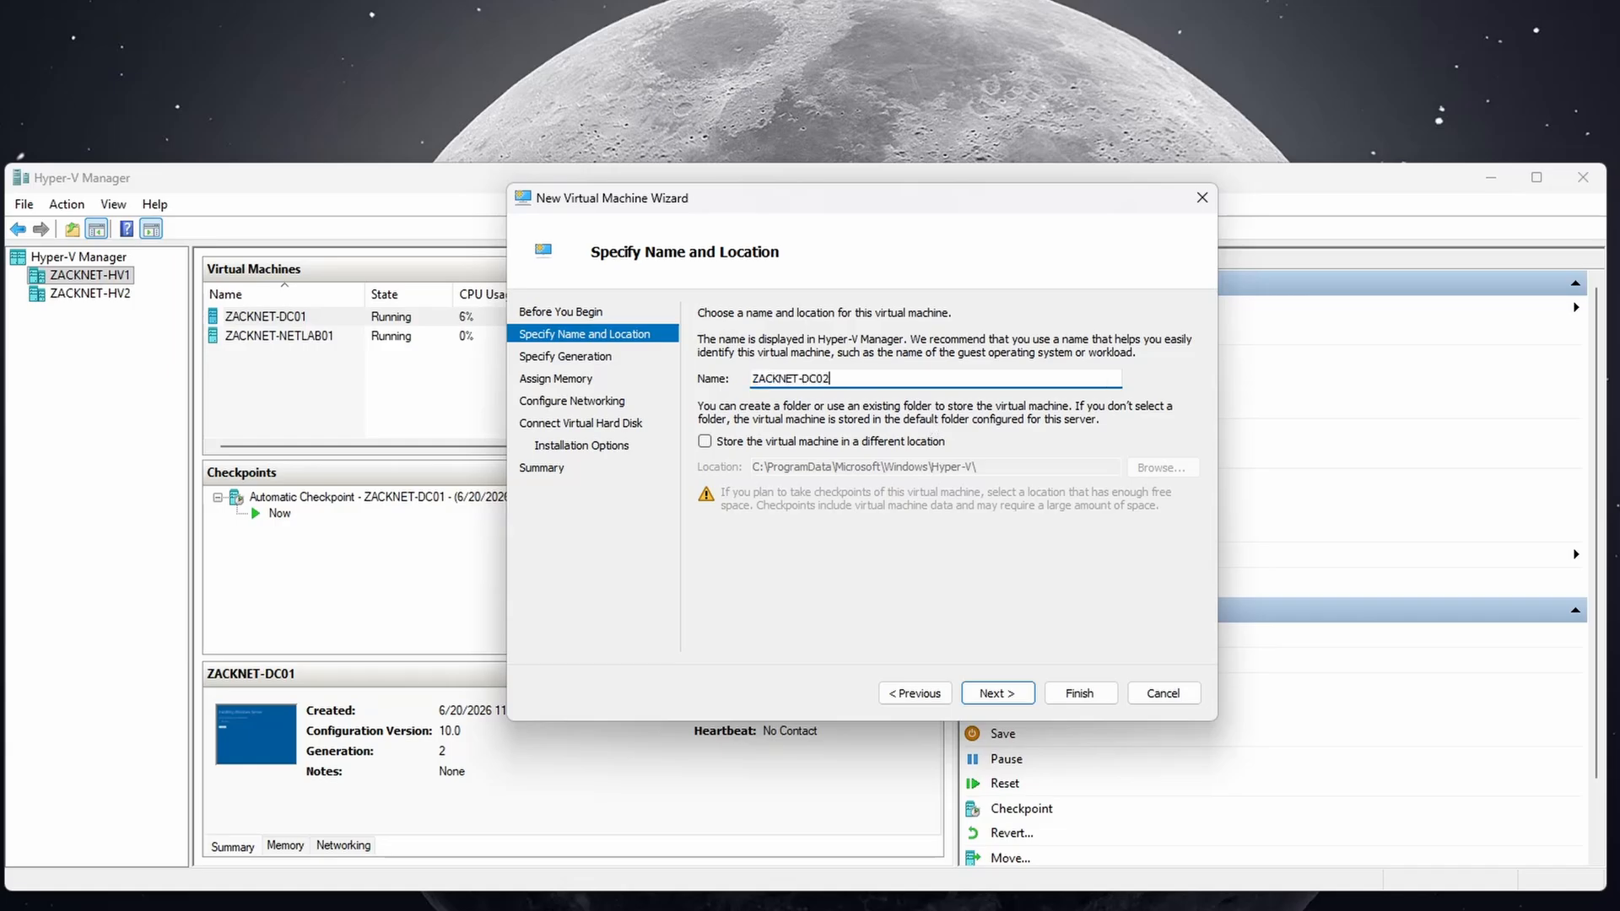
key("ctrl+a")
Store ZACKNET-DC02 in C:\Virtual Machines\ZACKNET-DC02\.
left_click(848, 442)
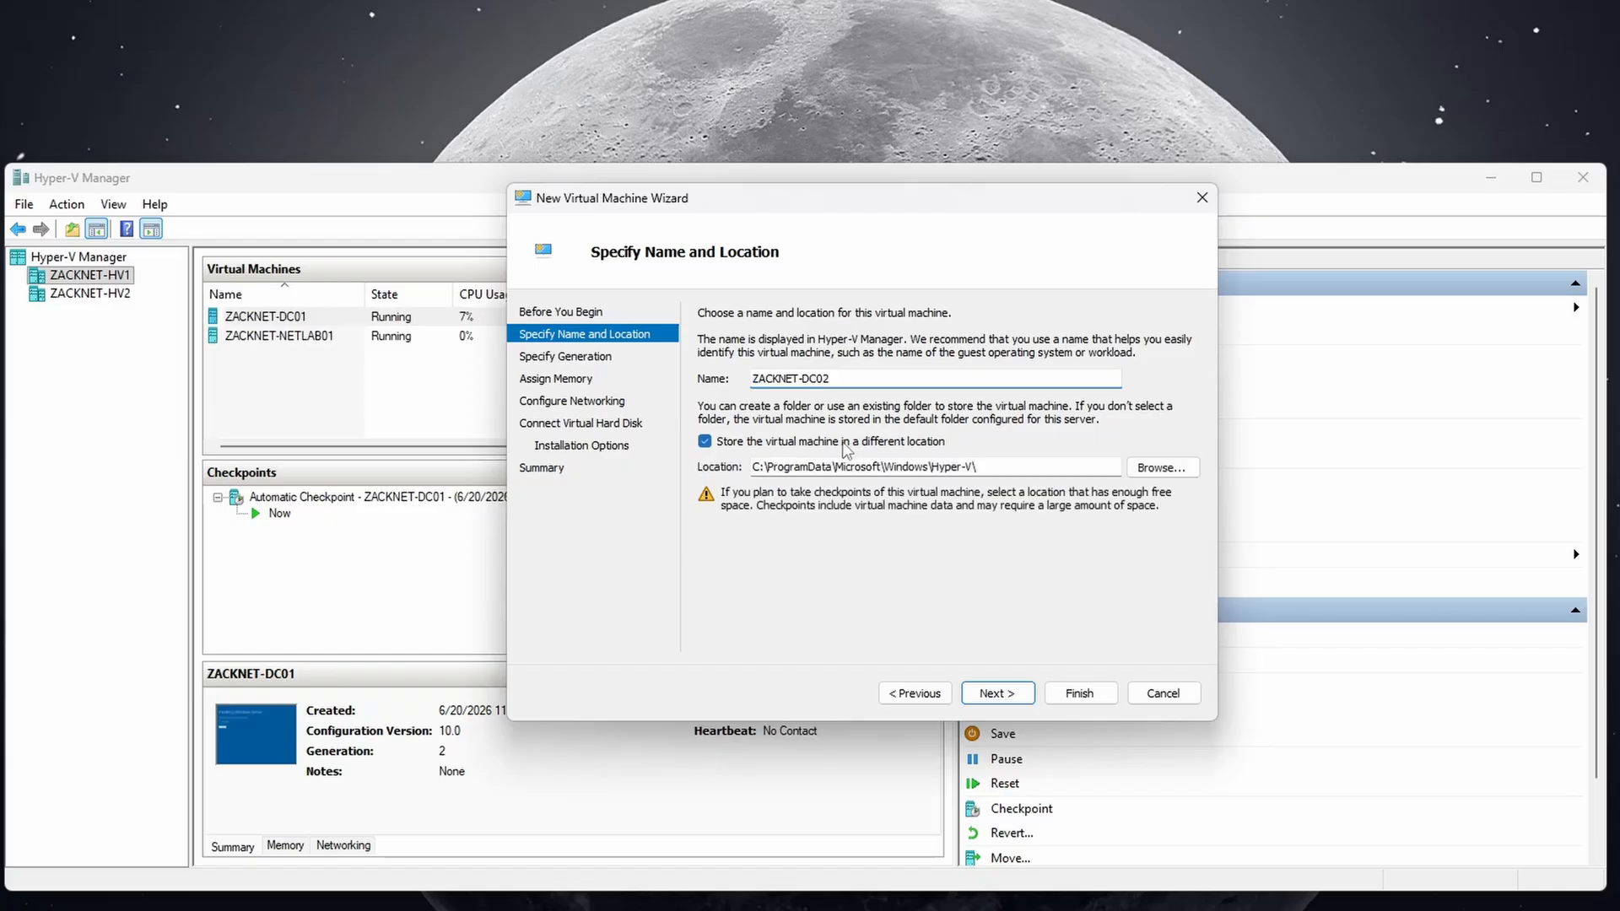
left_click(1136, 467)
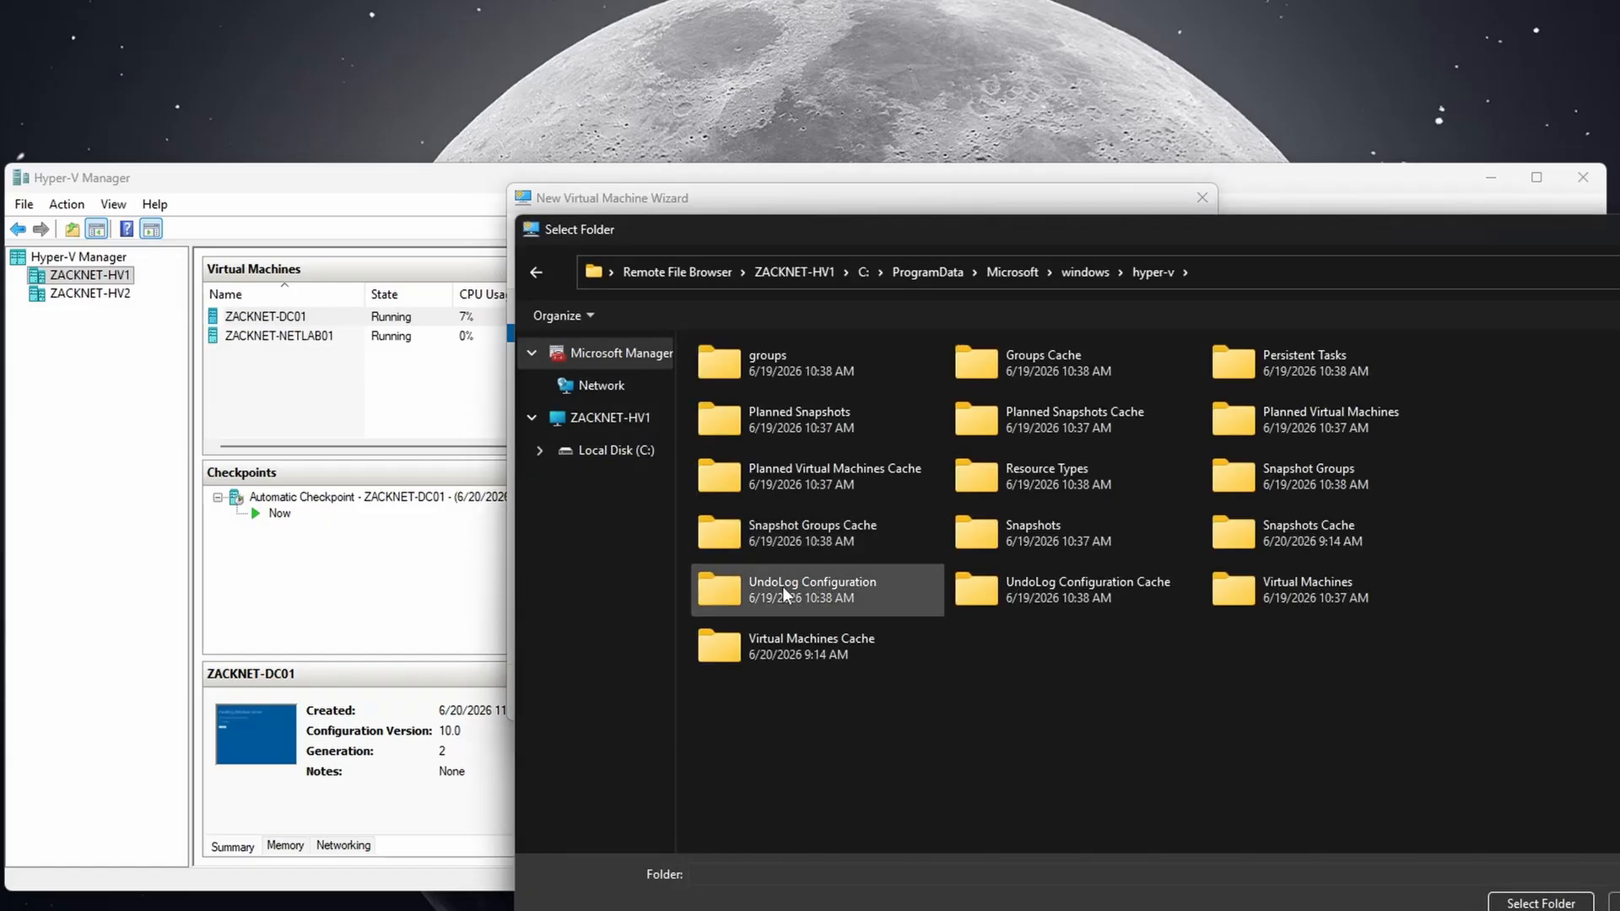
left_click(614, 423)
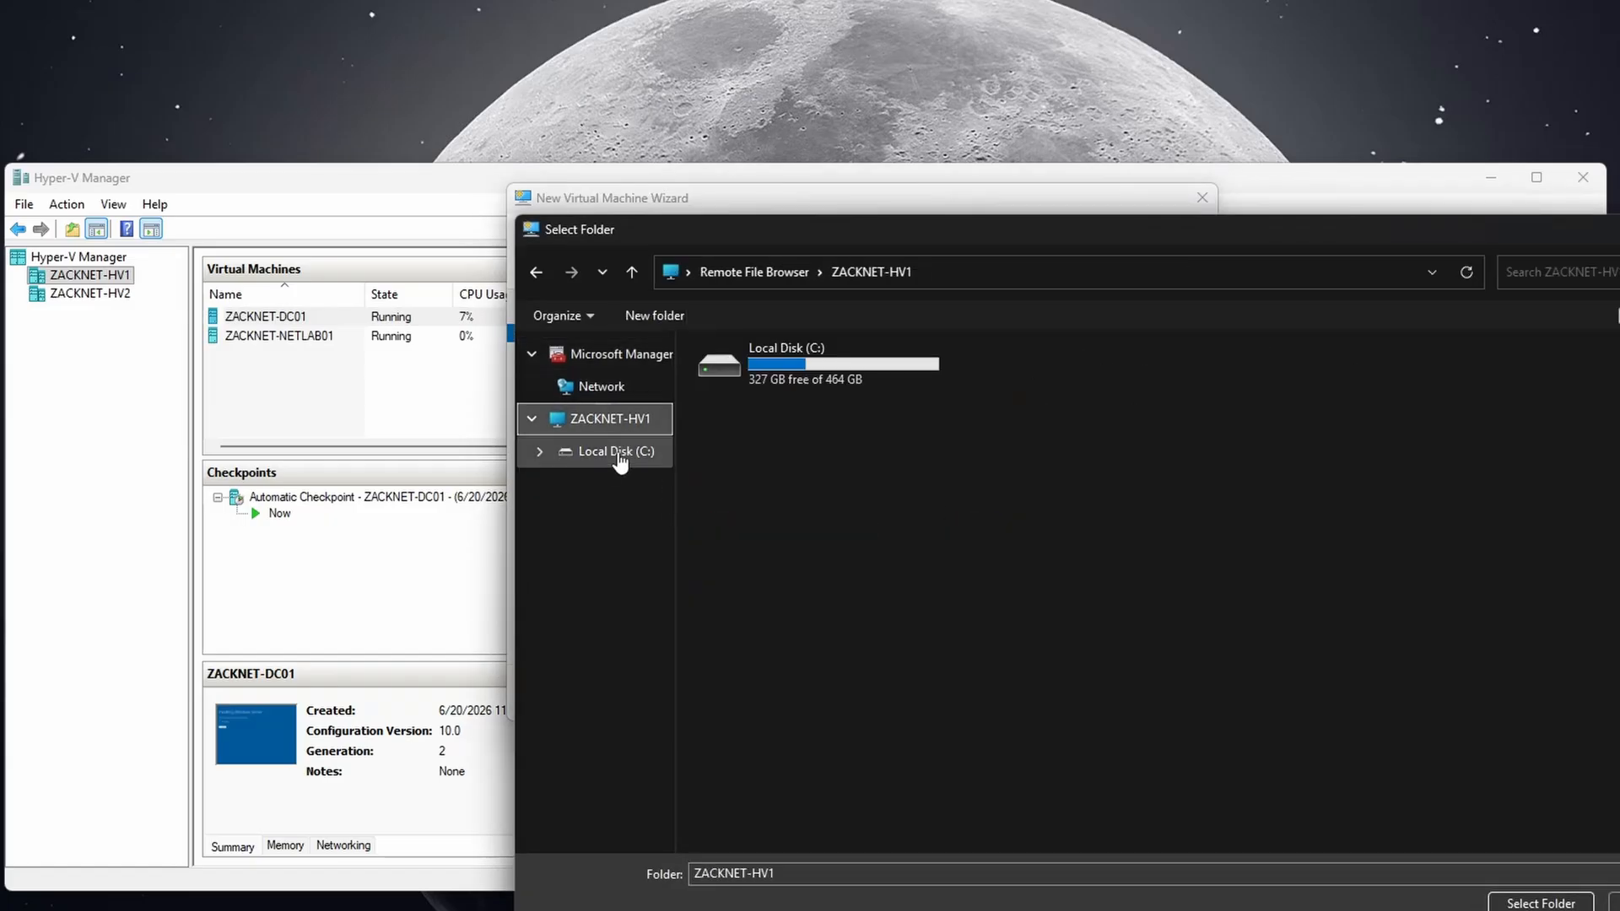
double_click(803, 380)
double_click(1019, 443)
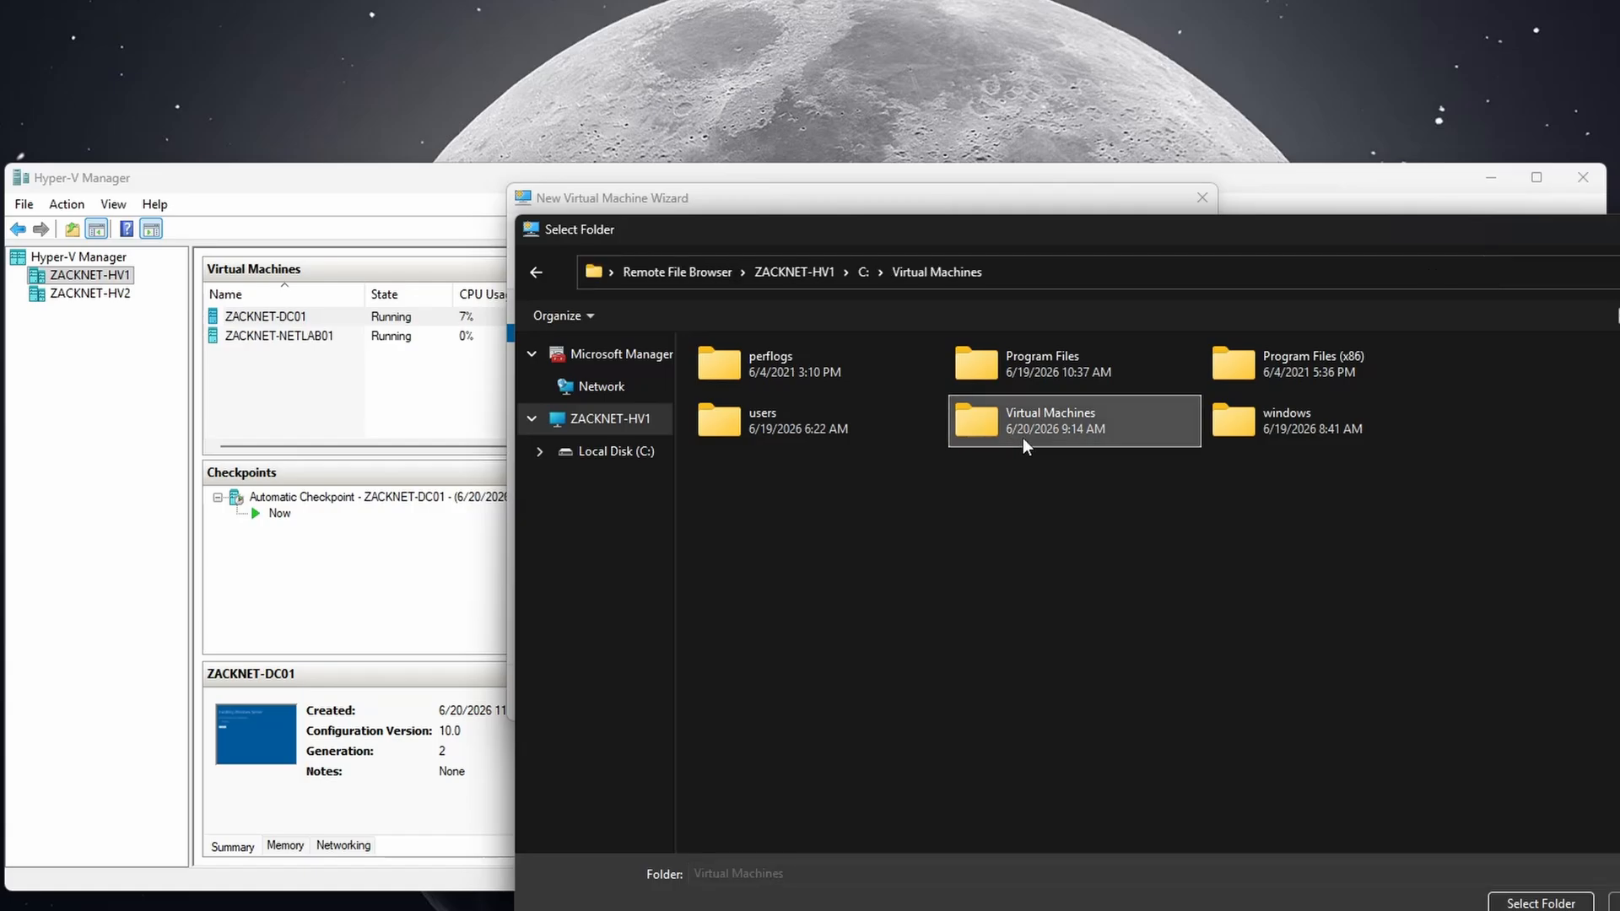
left_click(1518, 901)
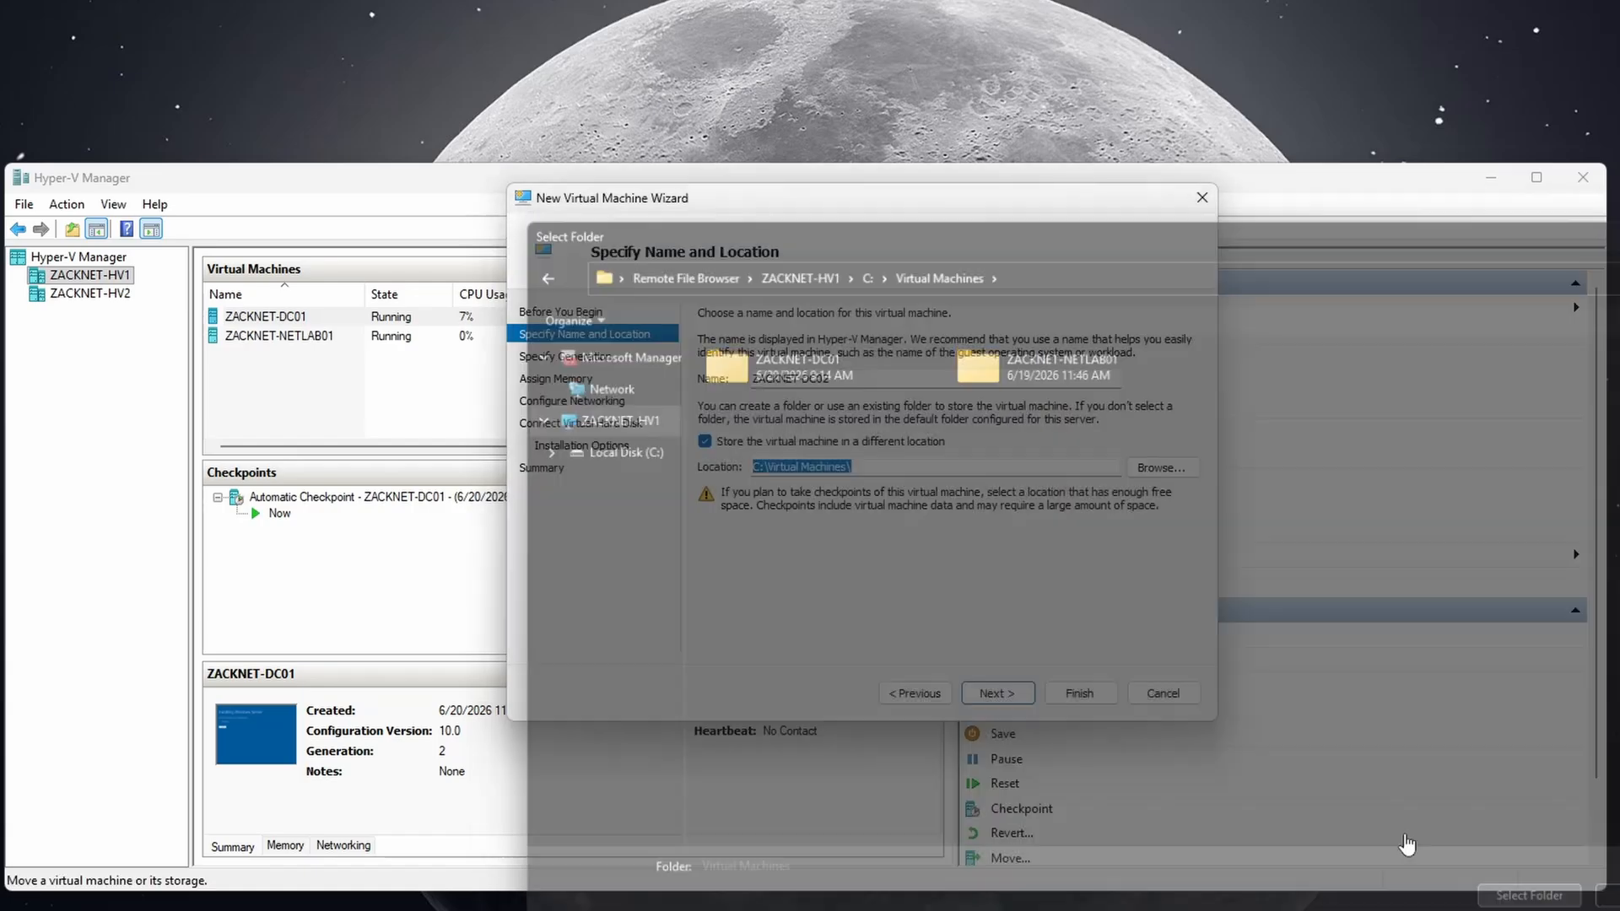
left_click(872, 466)
type("\\ZACKNET-DC02")
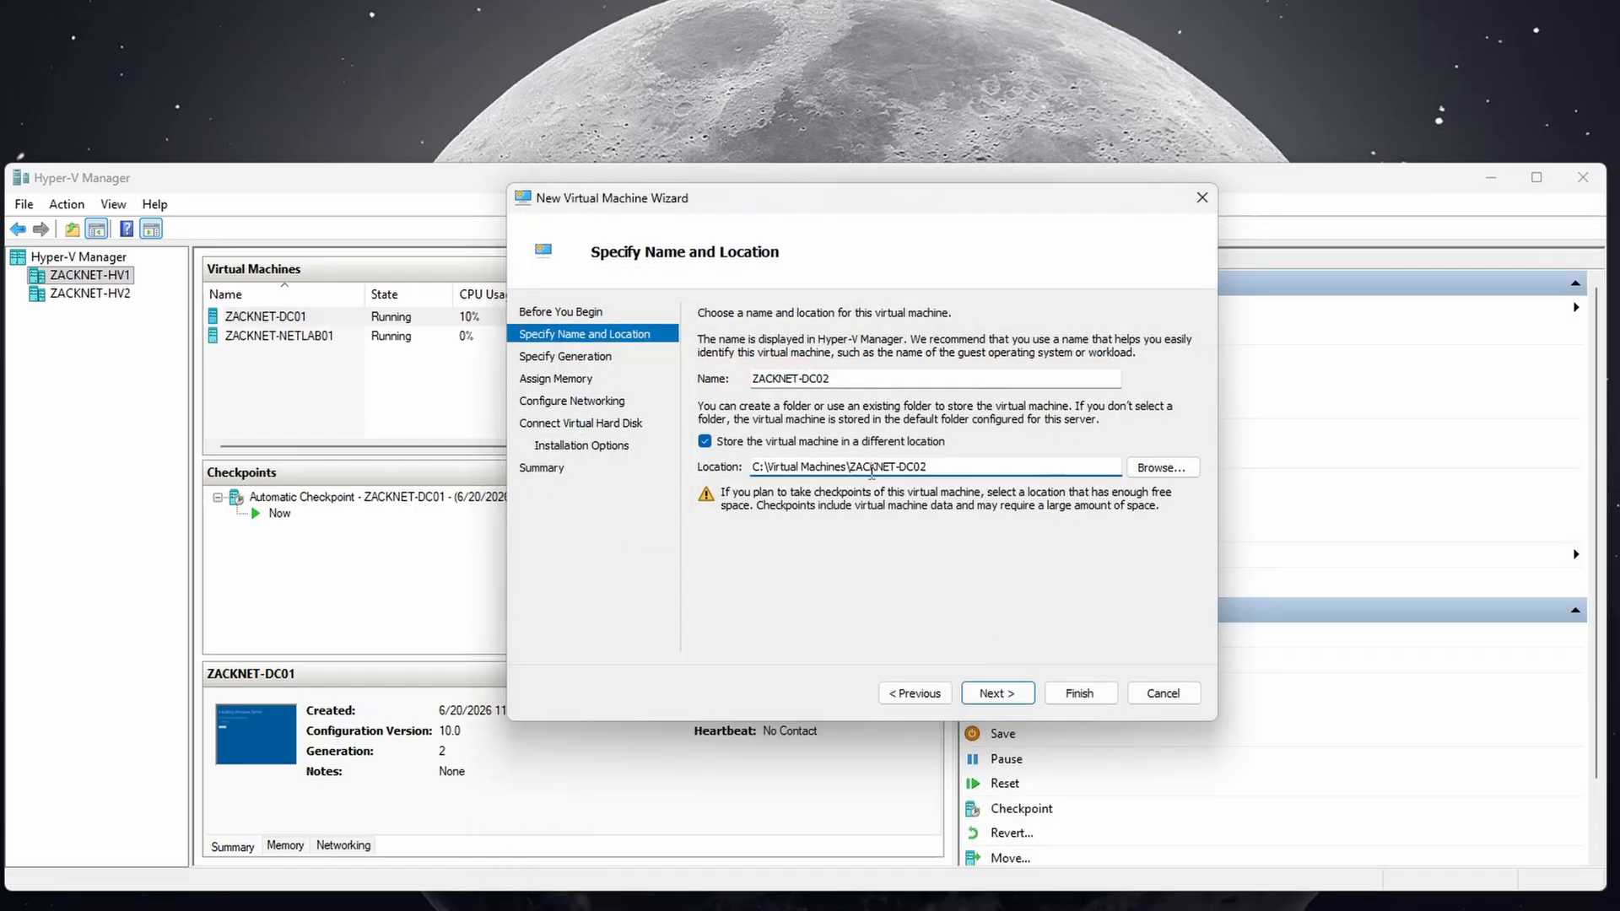
type("\\")
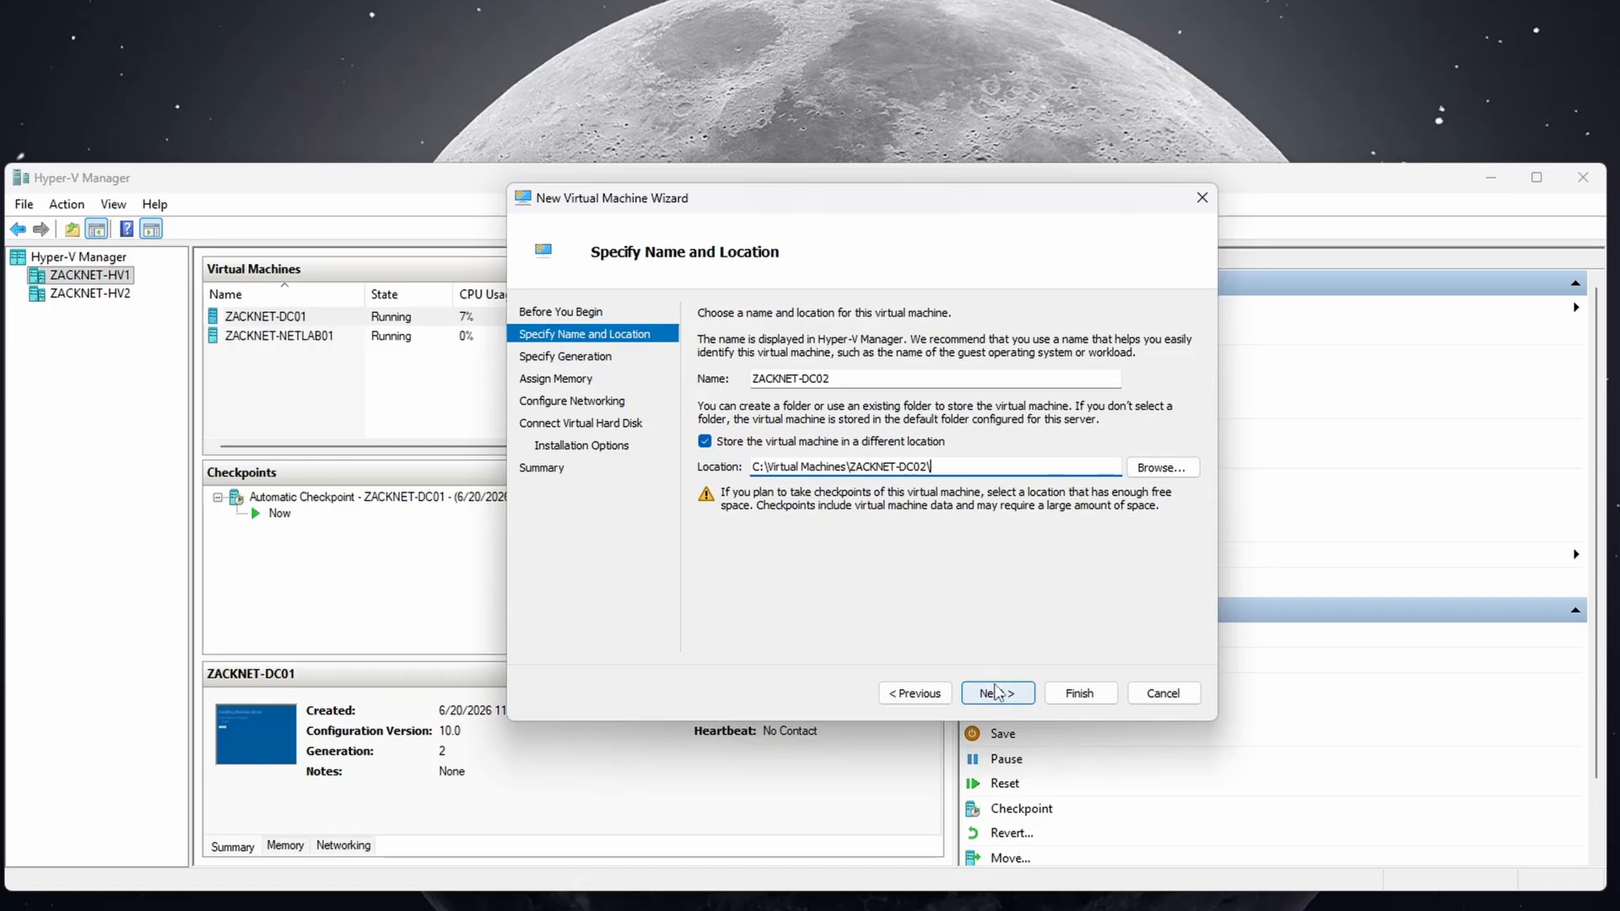
left_click(996, 693)
Keep the default generation and memory, and connect the VM to the WAN switch.
left_click(996, 693)
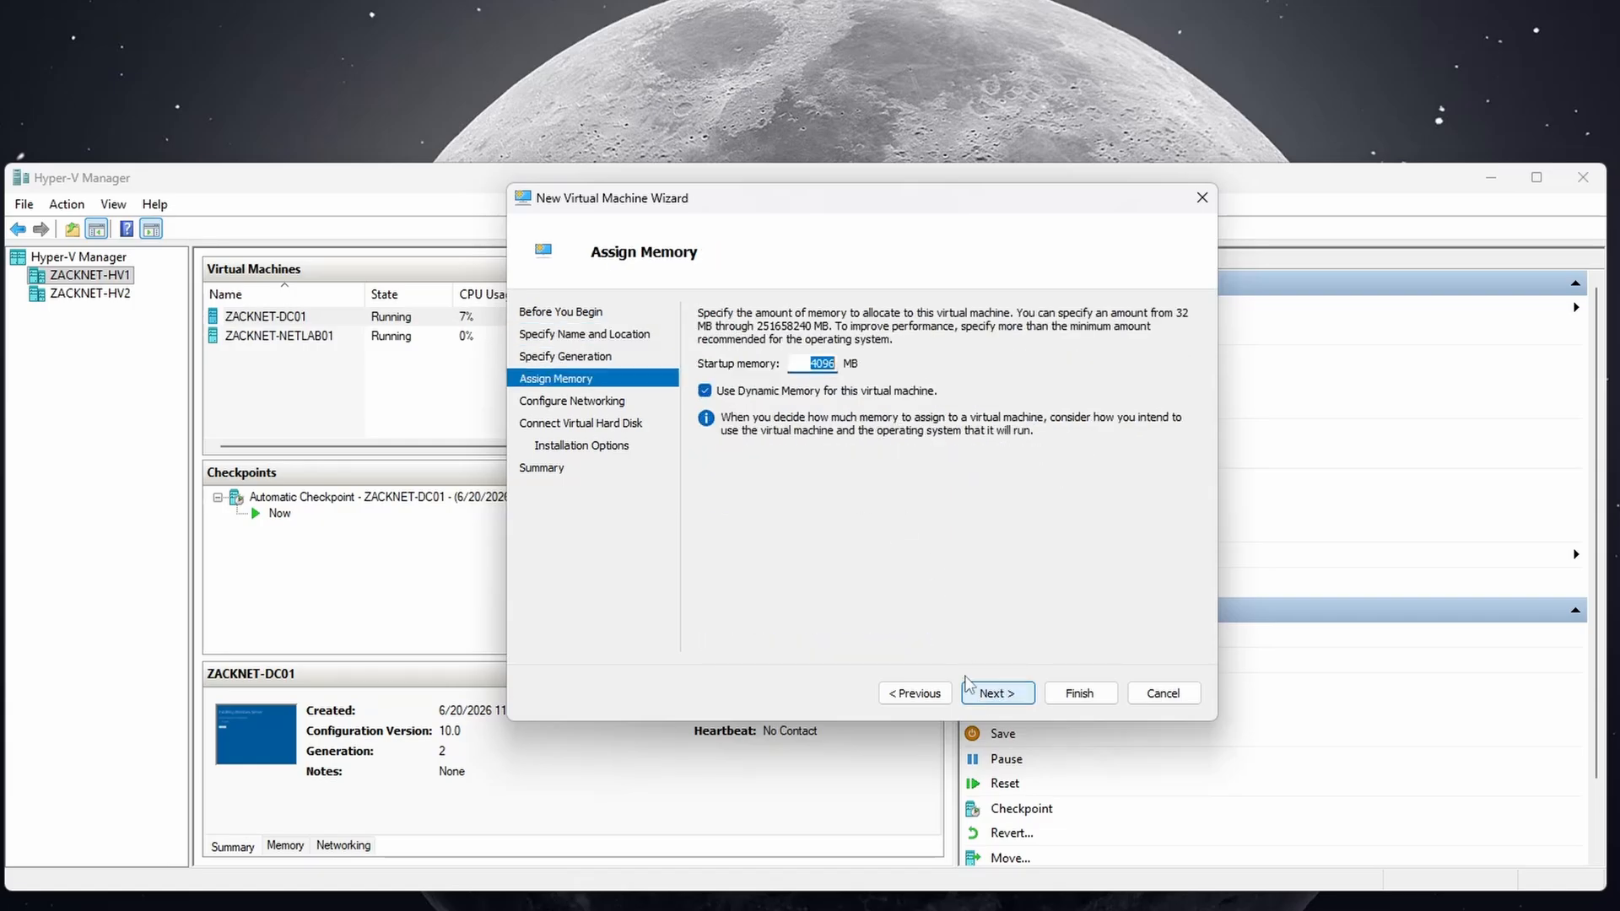
left_click(997, 693)
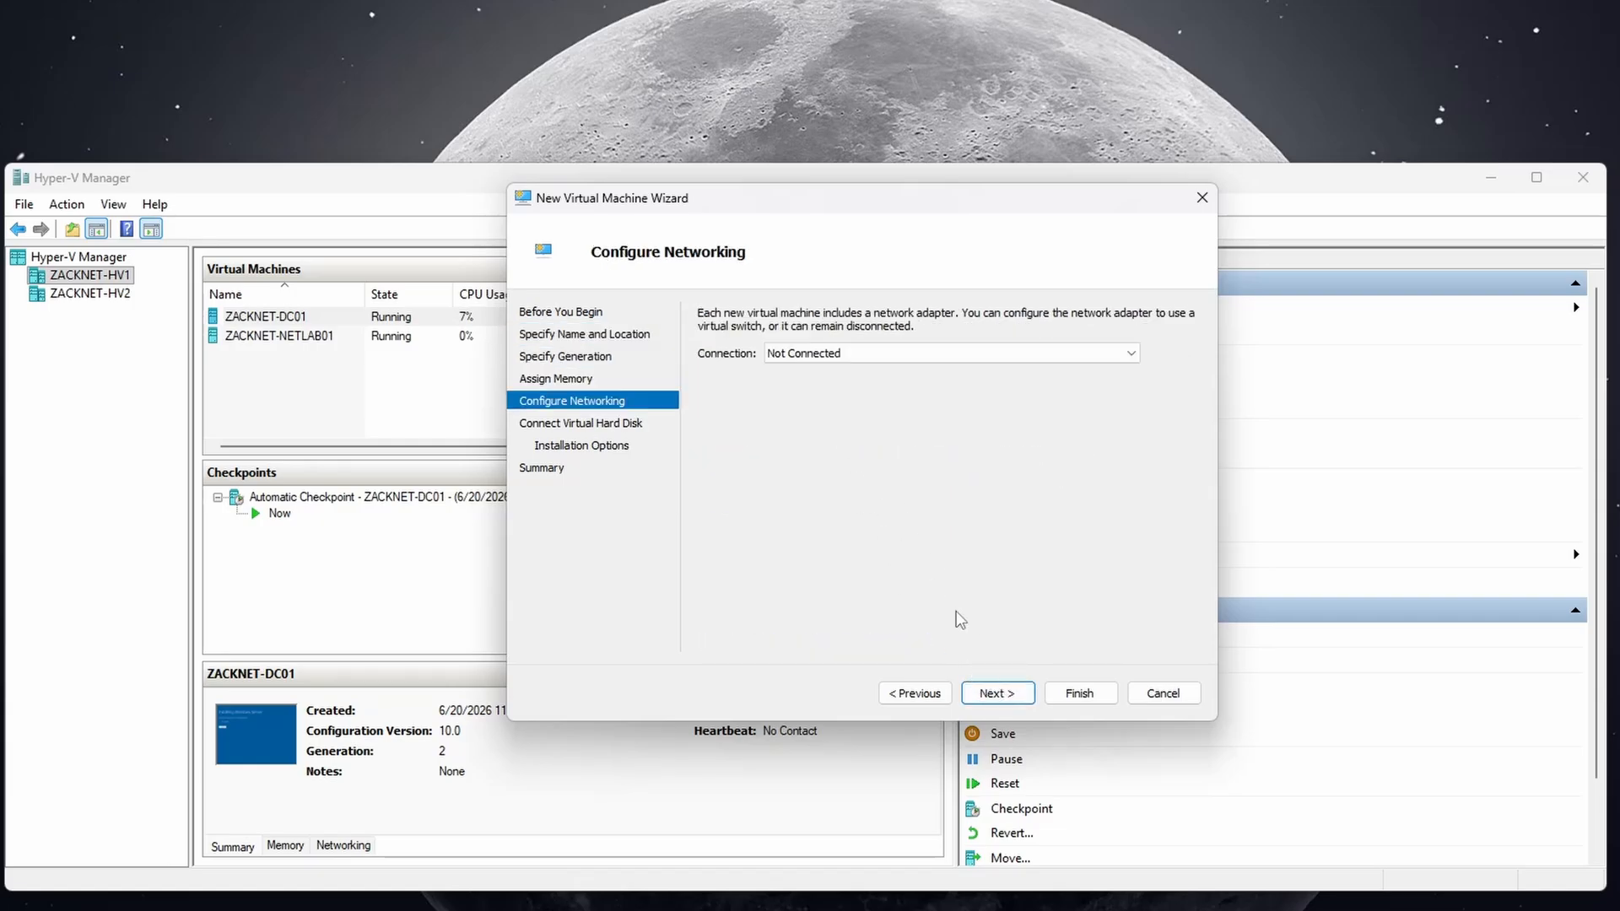
left_click(844, 352)
left_click(842, 399)
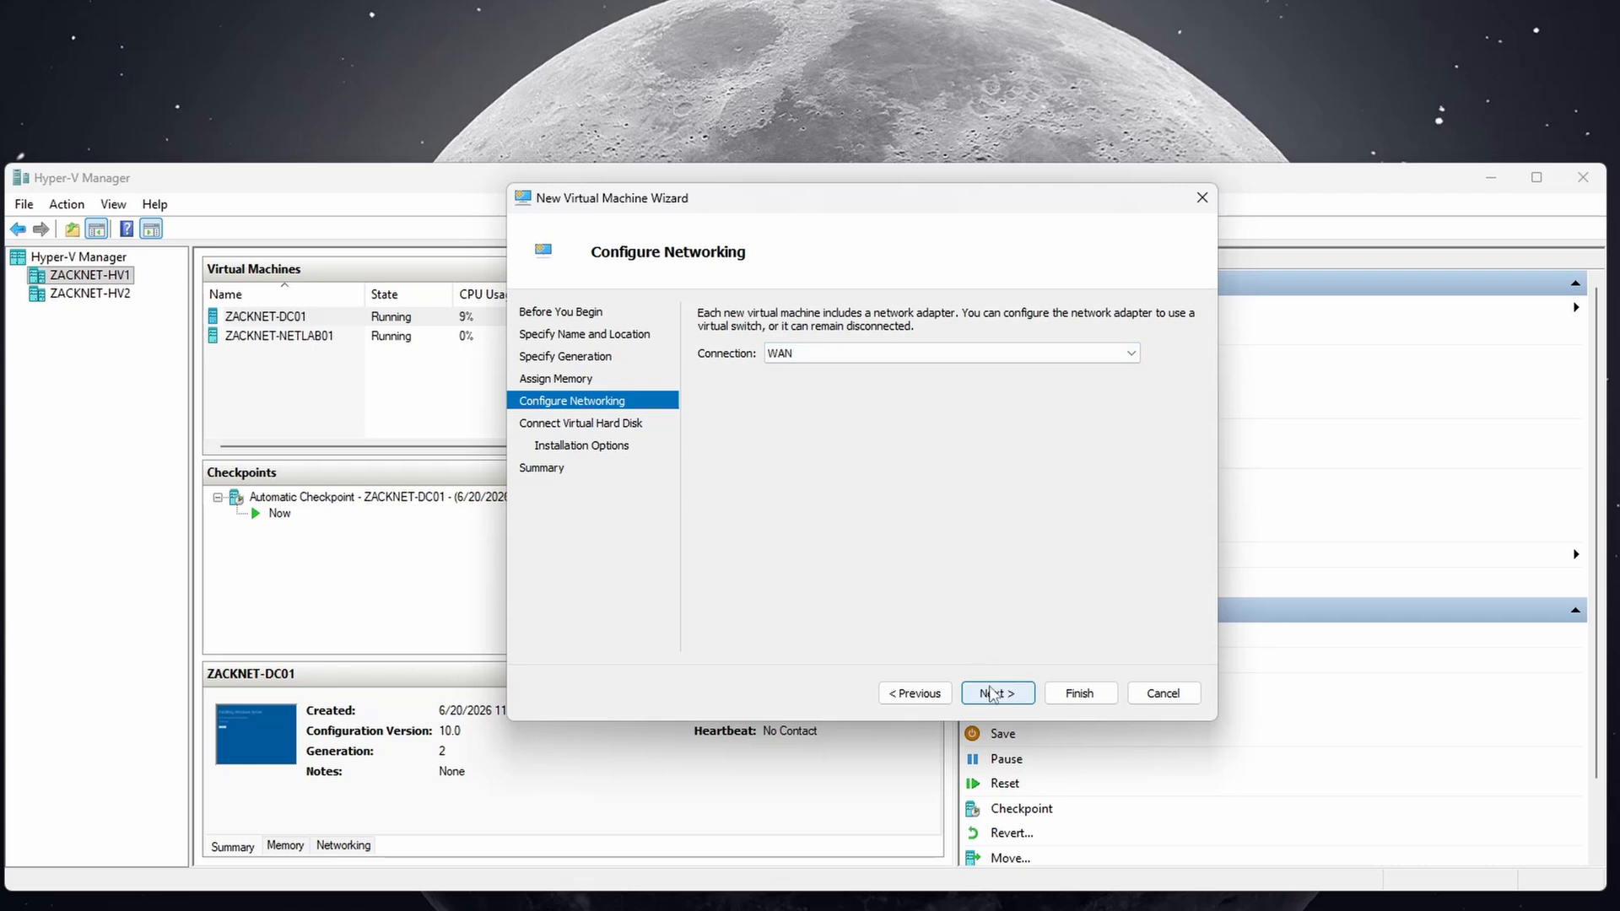
left_click(997, 693)
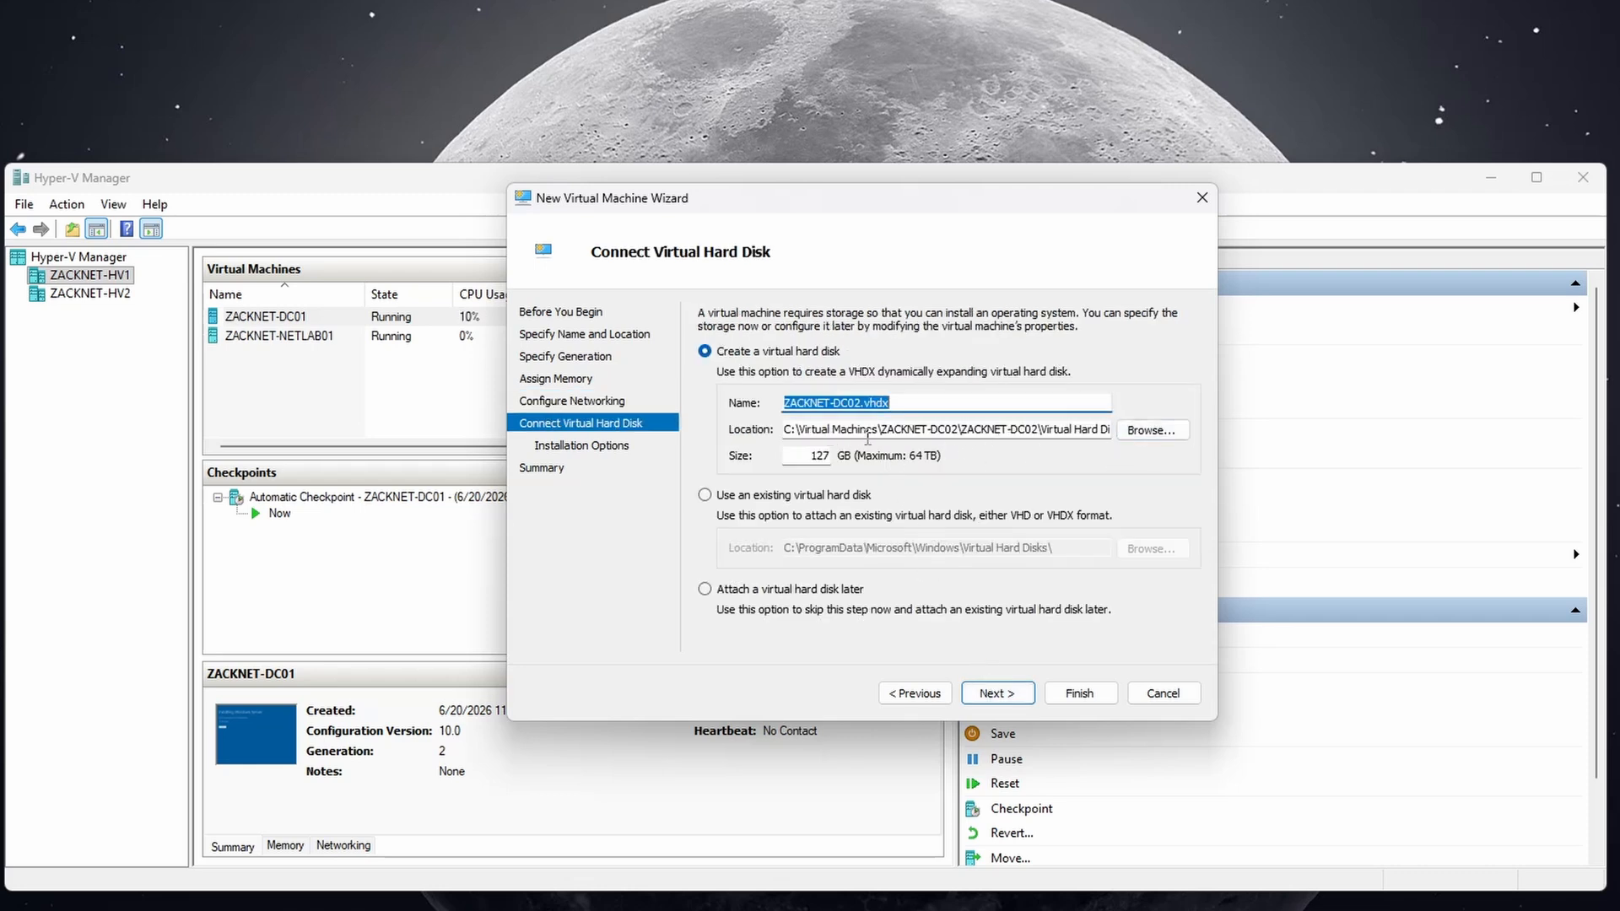
Put the virtual disk in C:\Virtual Machines\ZACKNET-DC02 and set its size to 80 GB.
left_click(1149, 430)
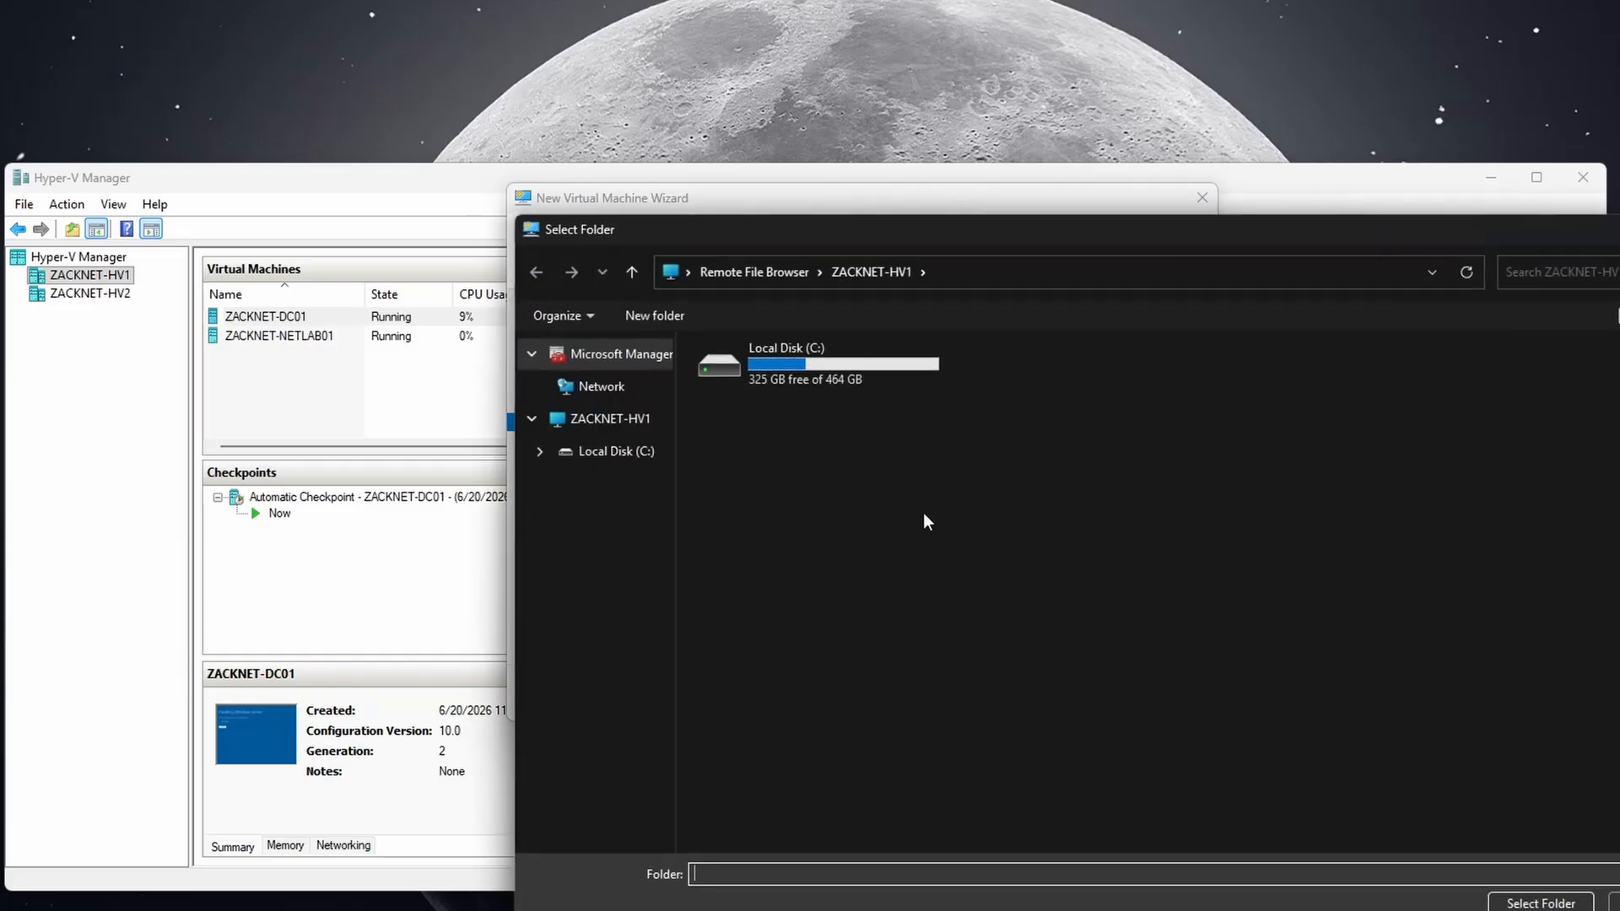
left_click(833, 390)
double_click(832, 390)
double_click(995, 434)
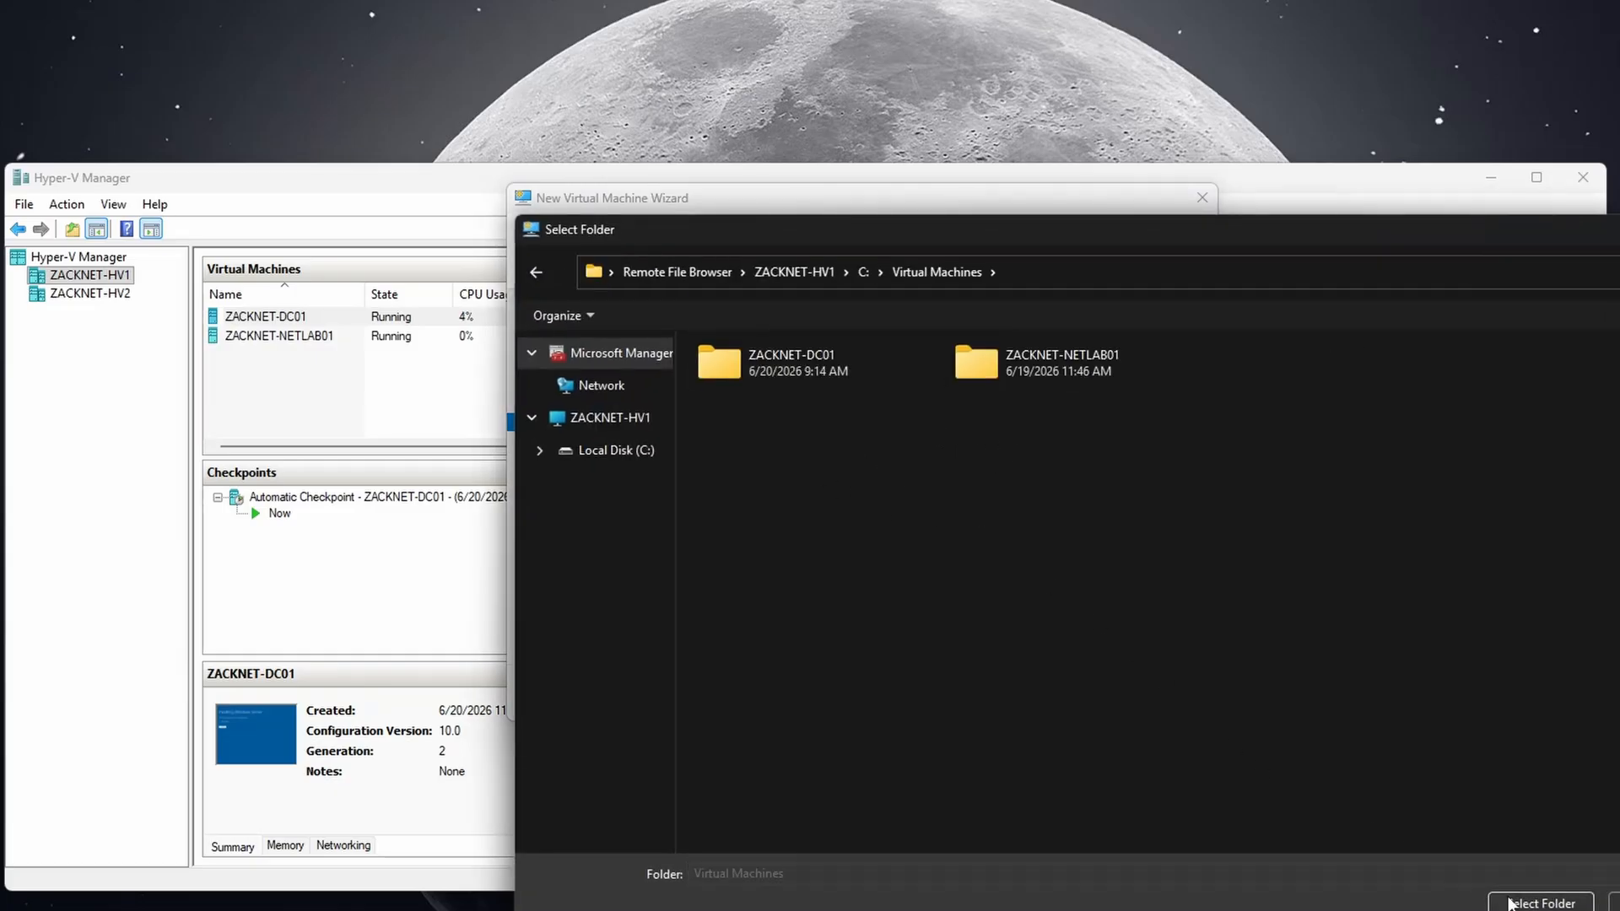
left_click(1510, 904)
left_click(948, 433)
type("ZACKNET-DC02\\")
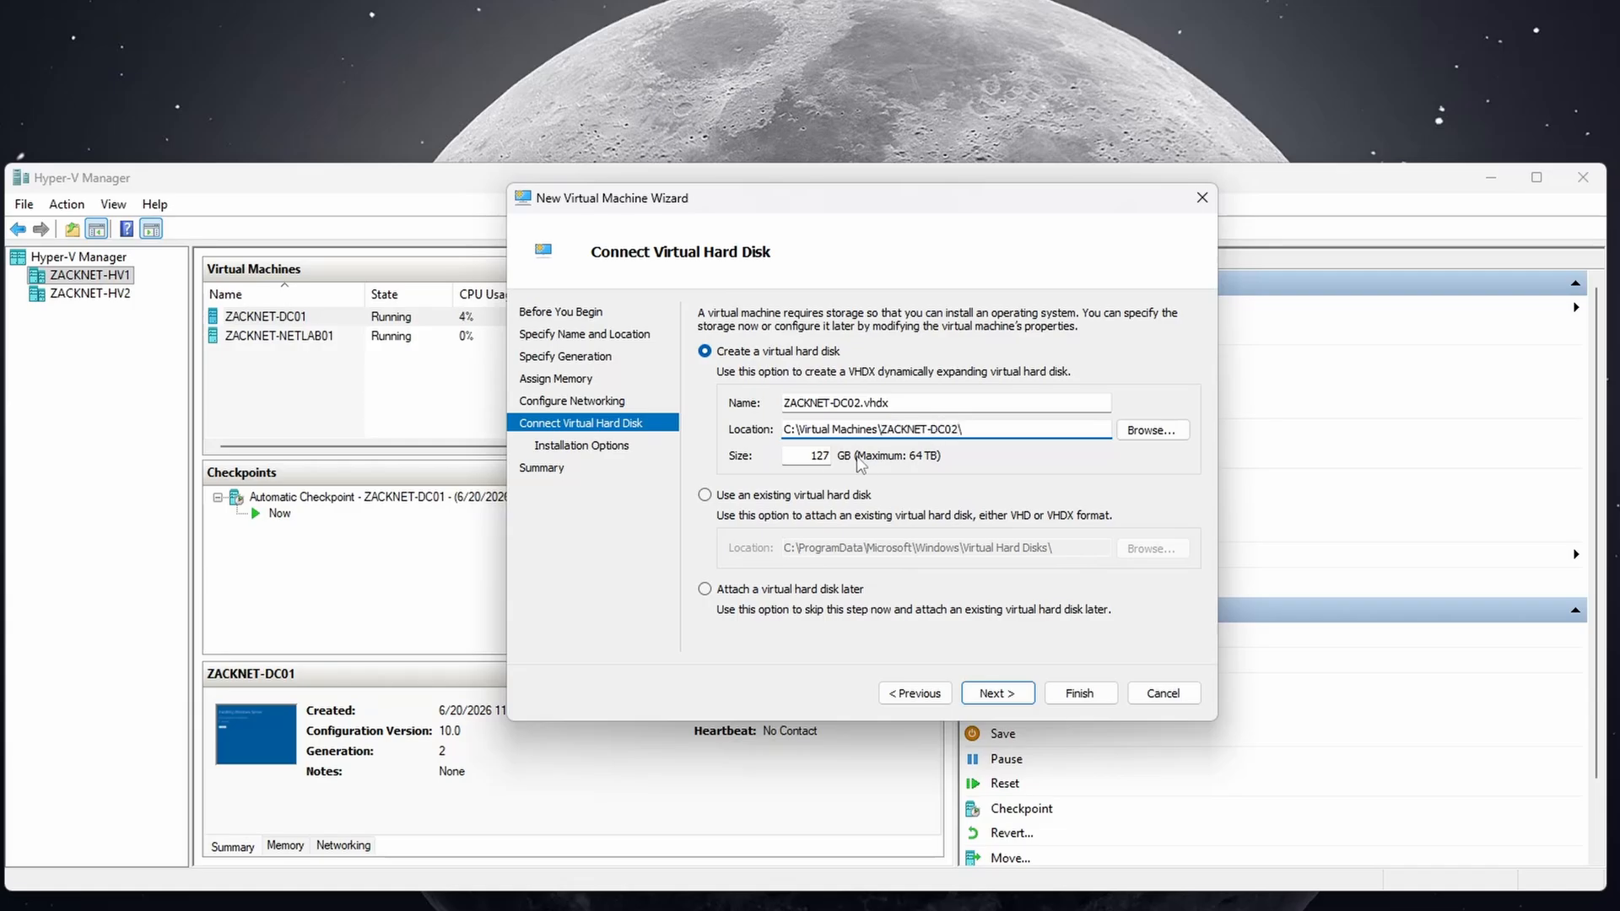
double_click(820, 456)
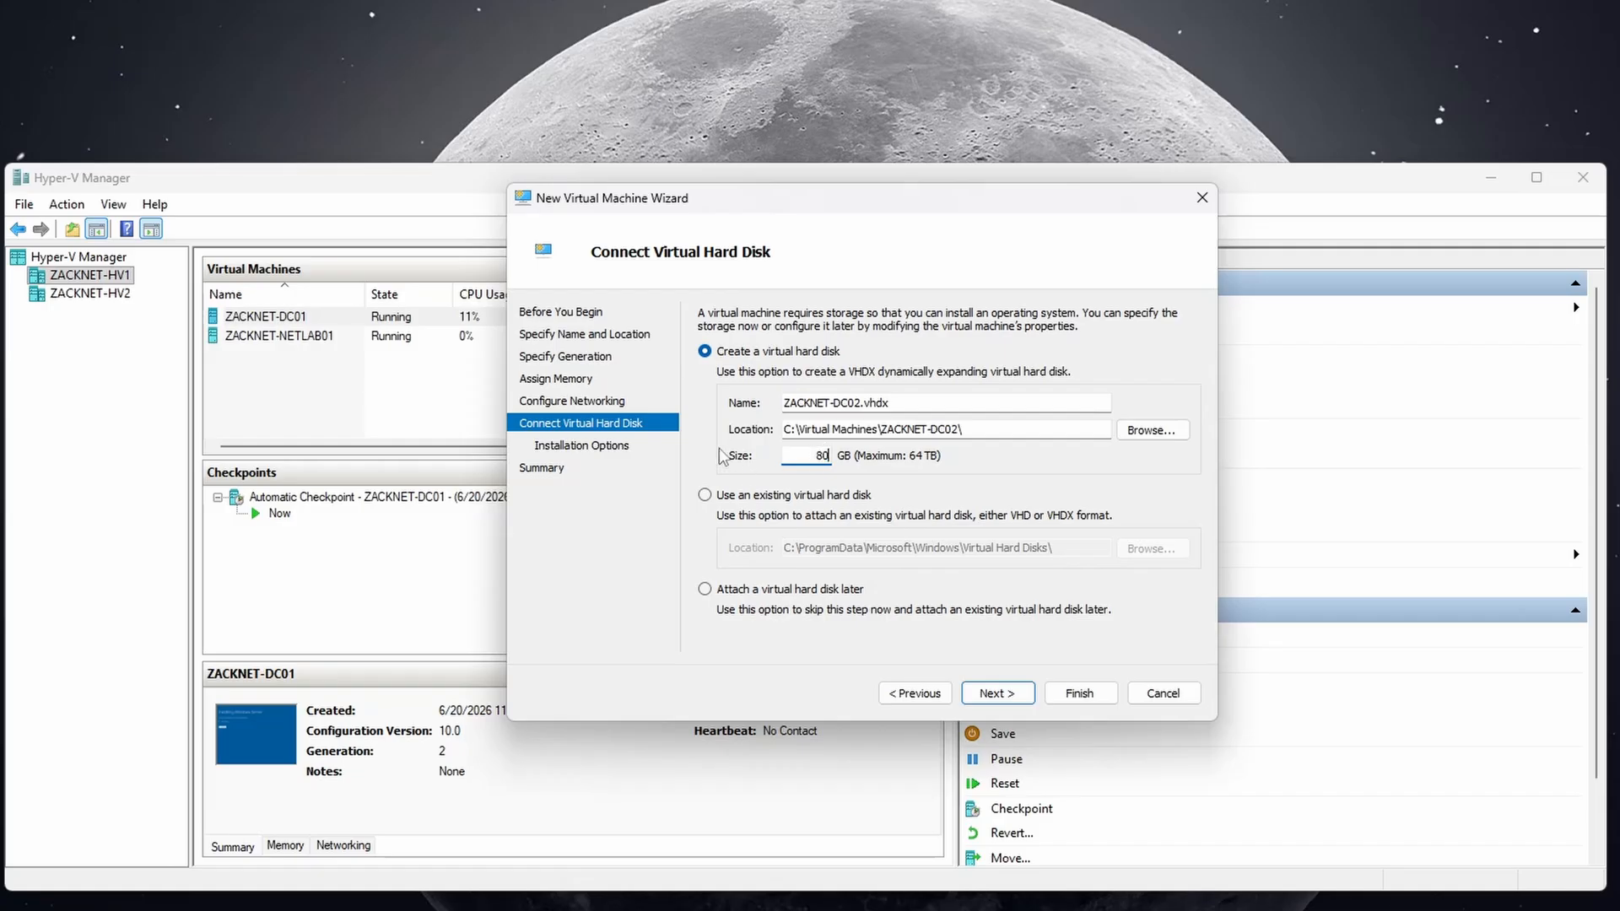
Set Server 2025.iso as the bootable install image and finish creating ZACKNET-DC02.
left_click(987, 691)
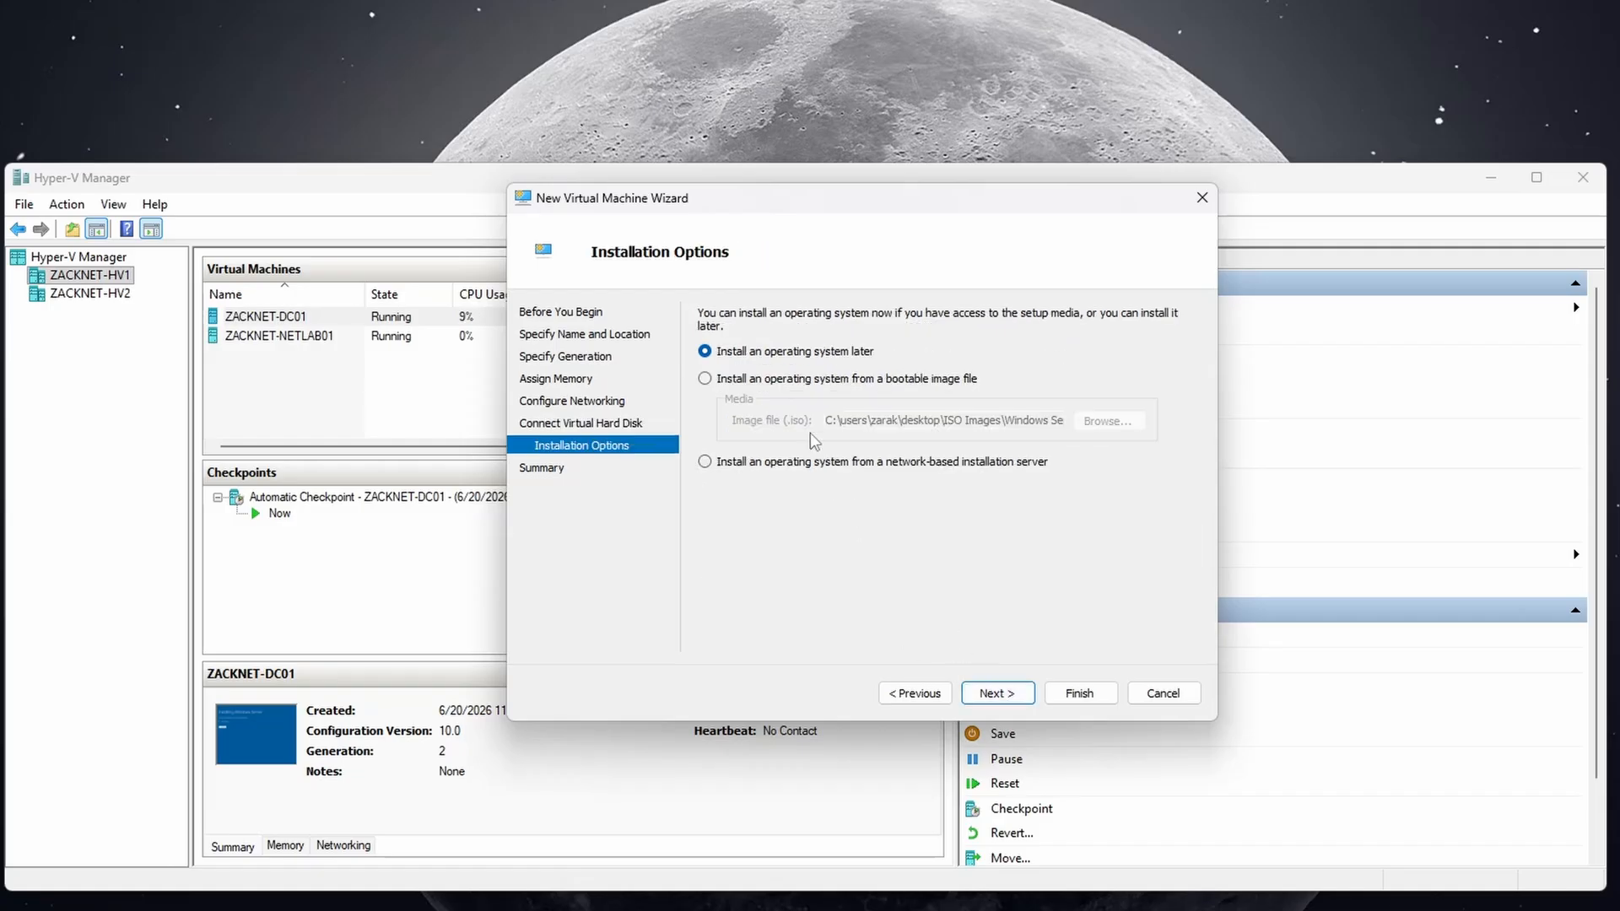
left_click(804, 381)
left_click(1078, 429)
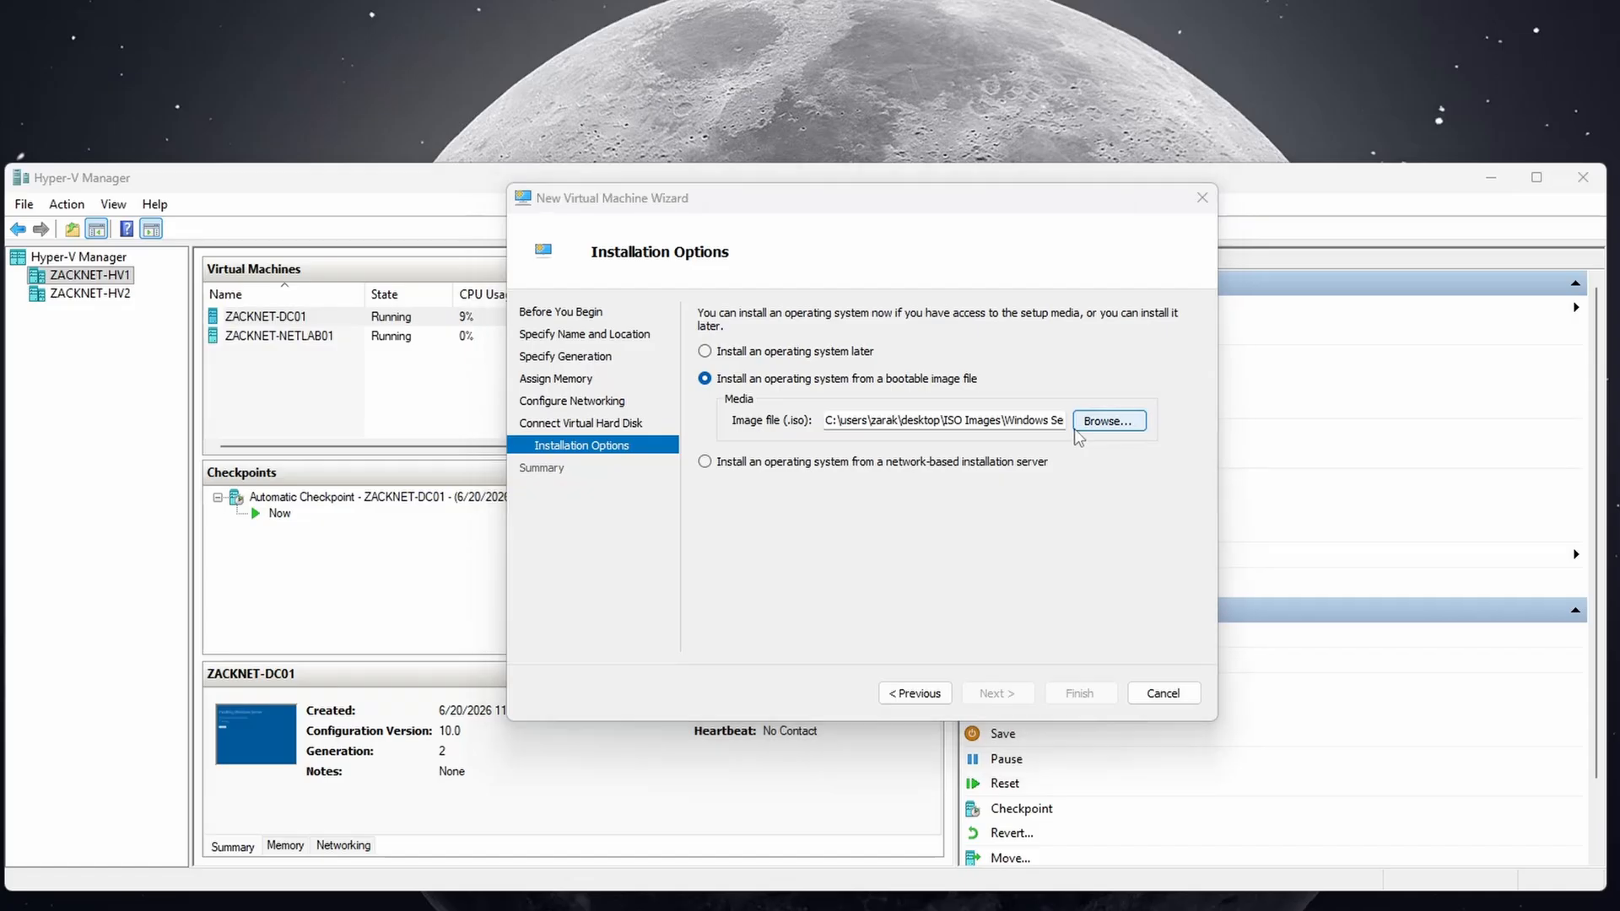
double_click(803, 387)
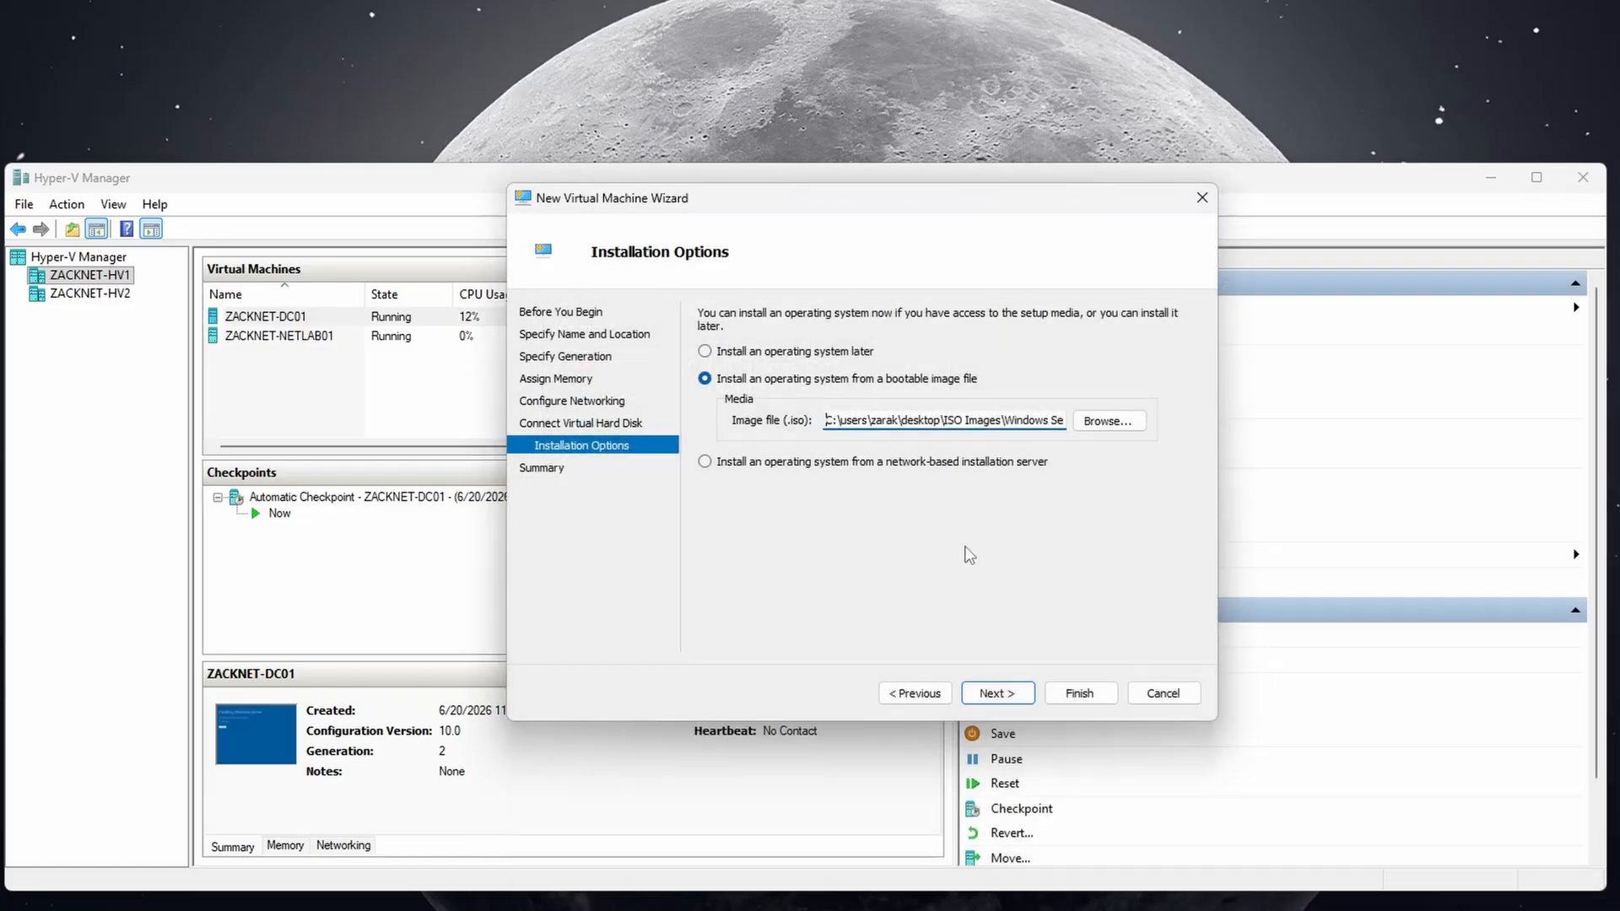
left_click(1012, 690)
left_click(1079, 693)
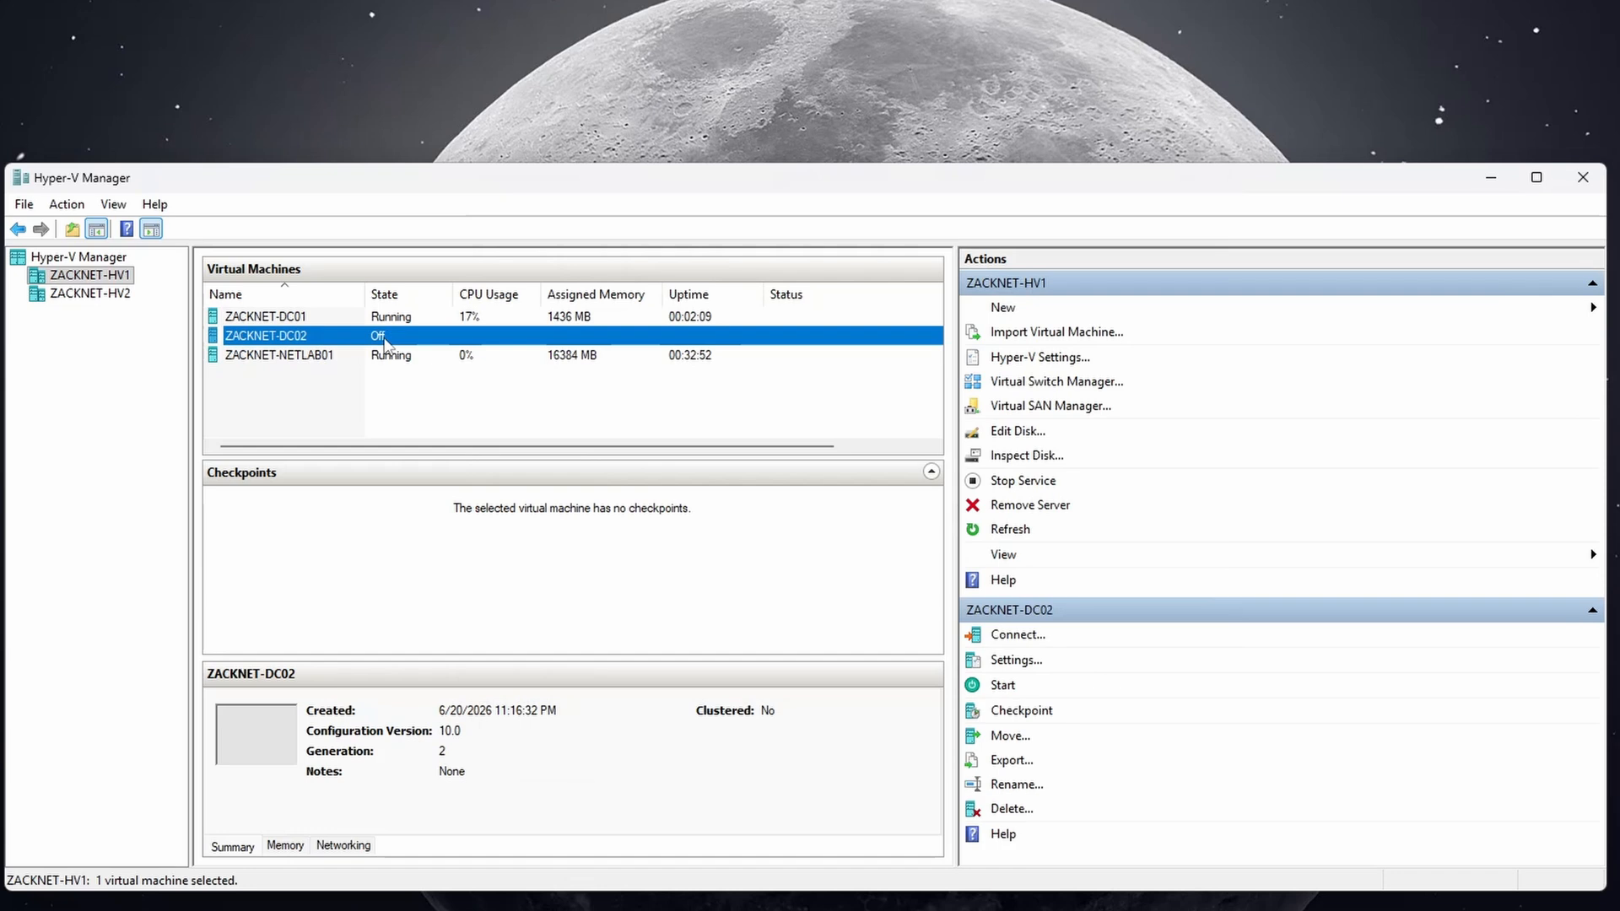
Start ZACKNET-DC02, open its console, and reset it to boot from the DVD.
right_click(384, 338)
left_click(430, 412)
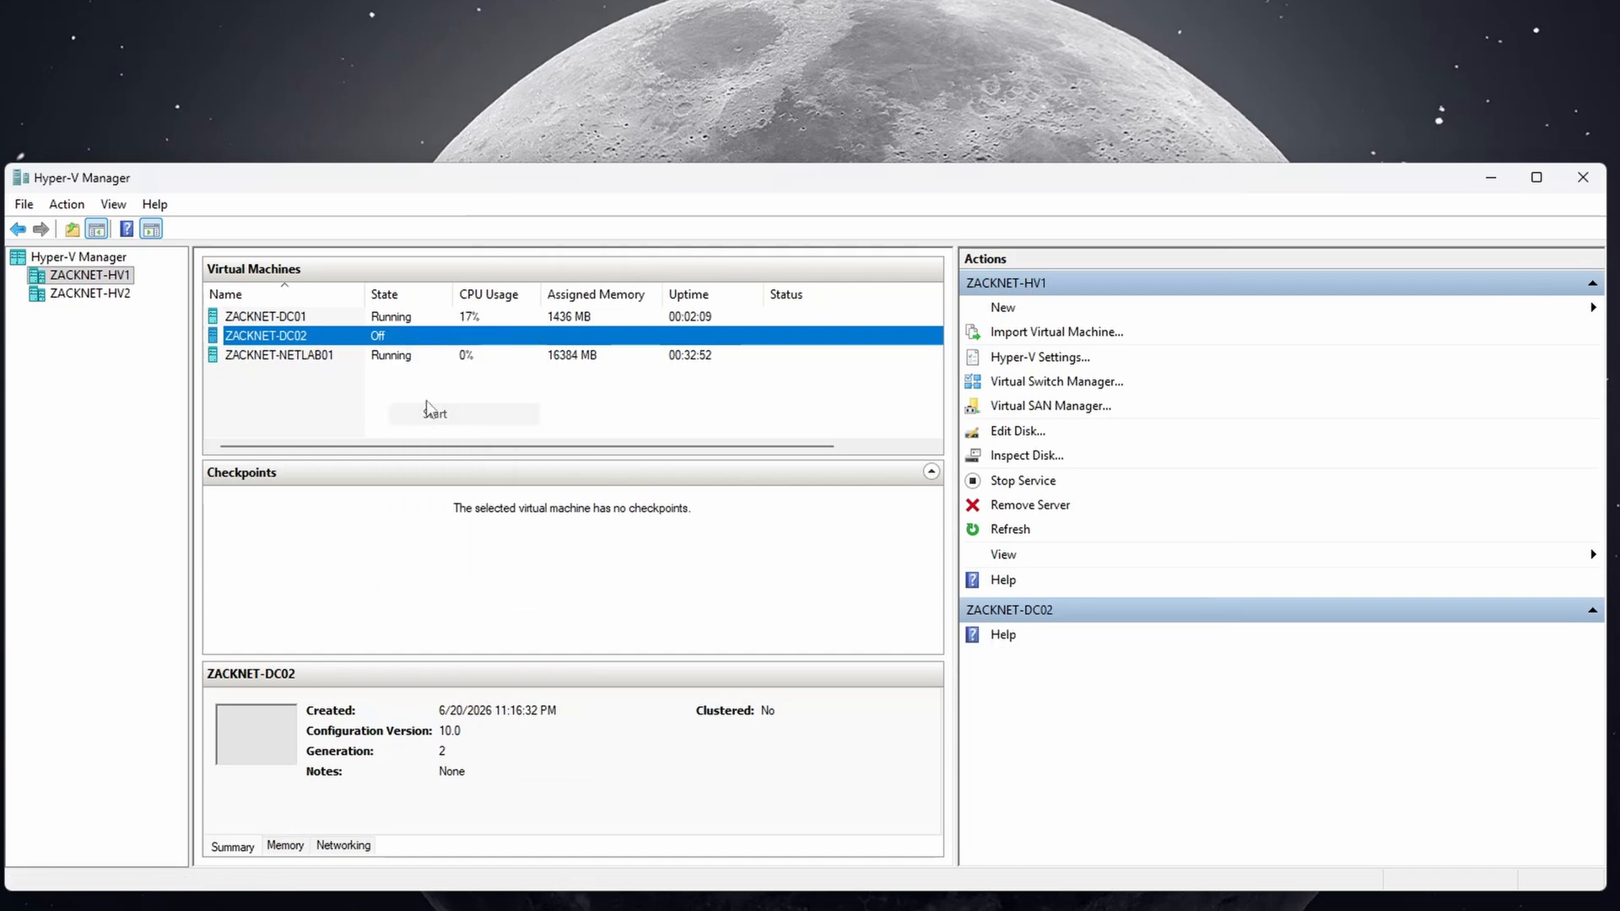
right_click(427, 336)
left_click(455, 348)
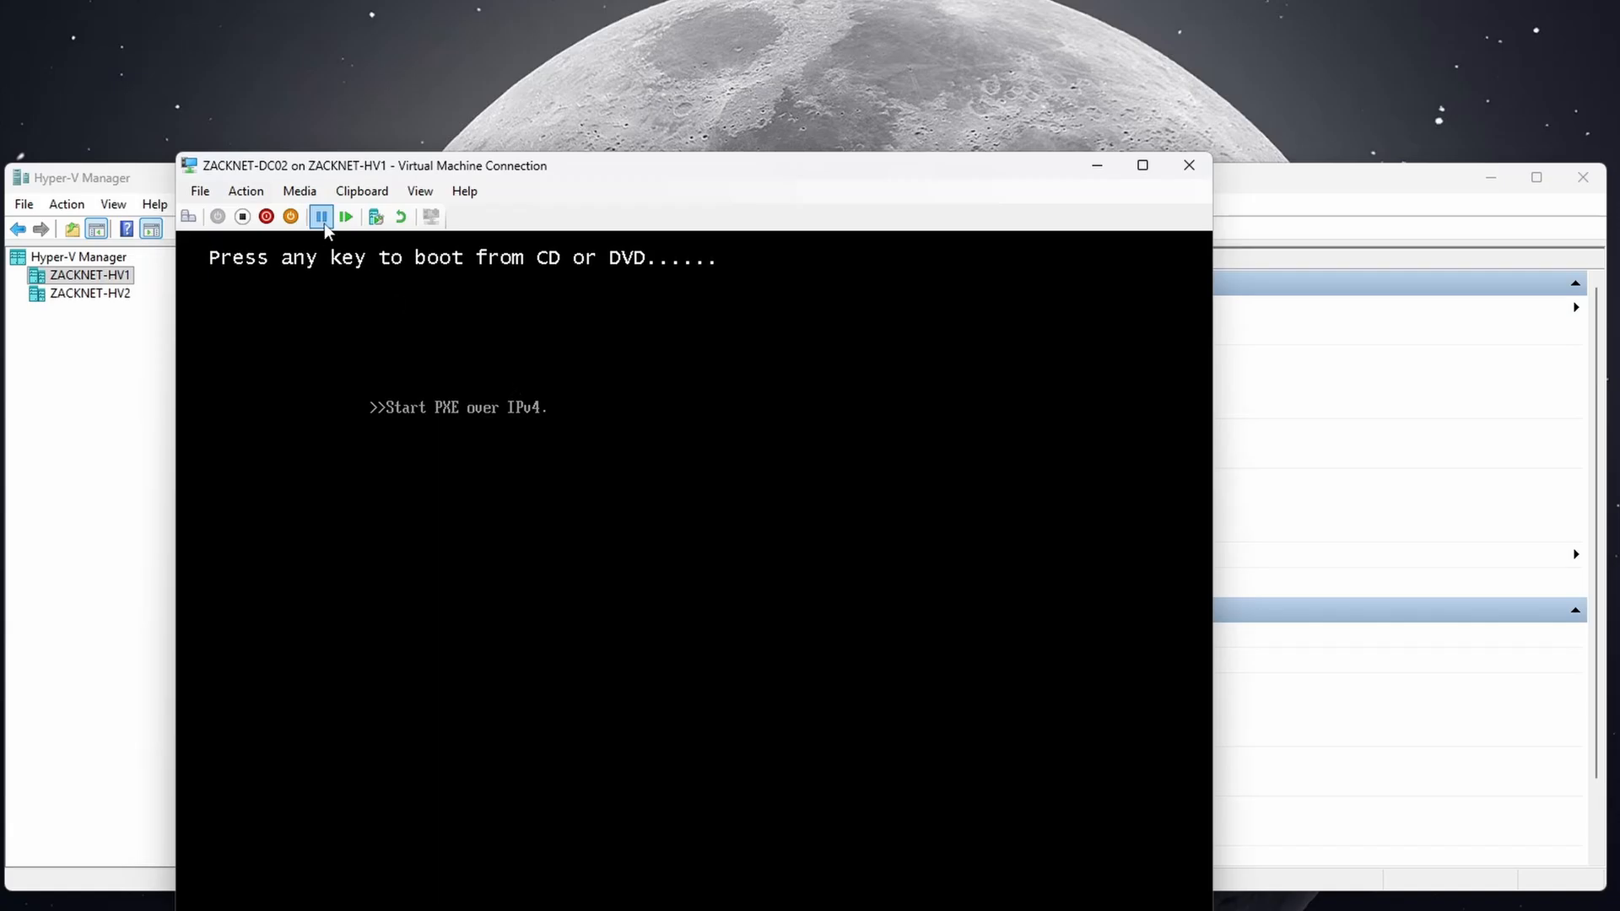
left_click(402, 217)
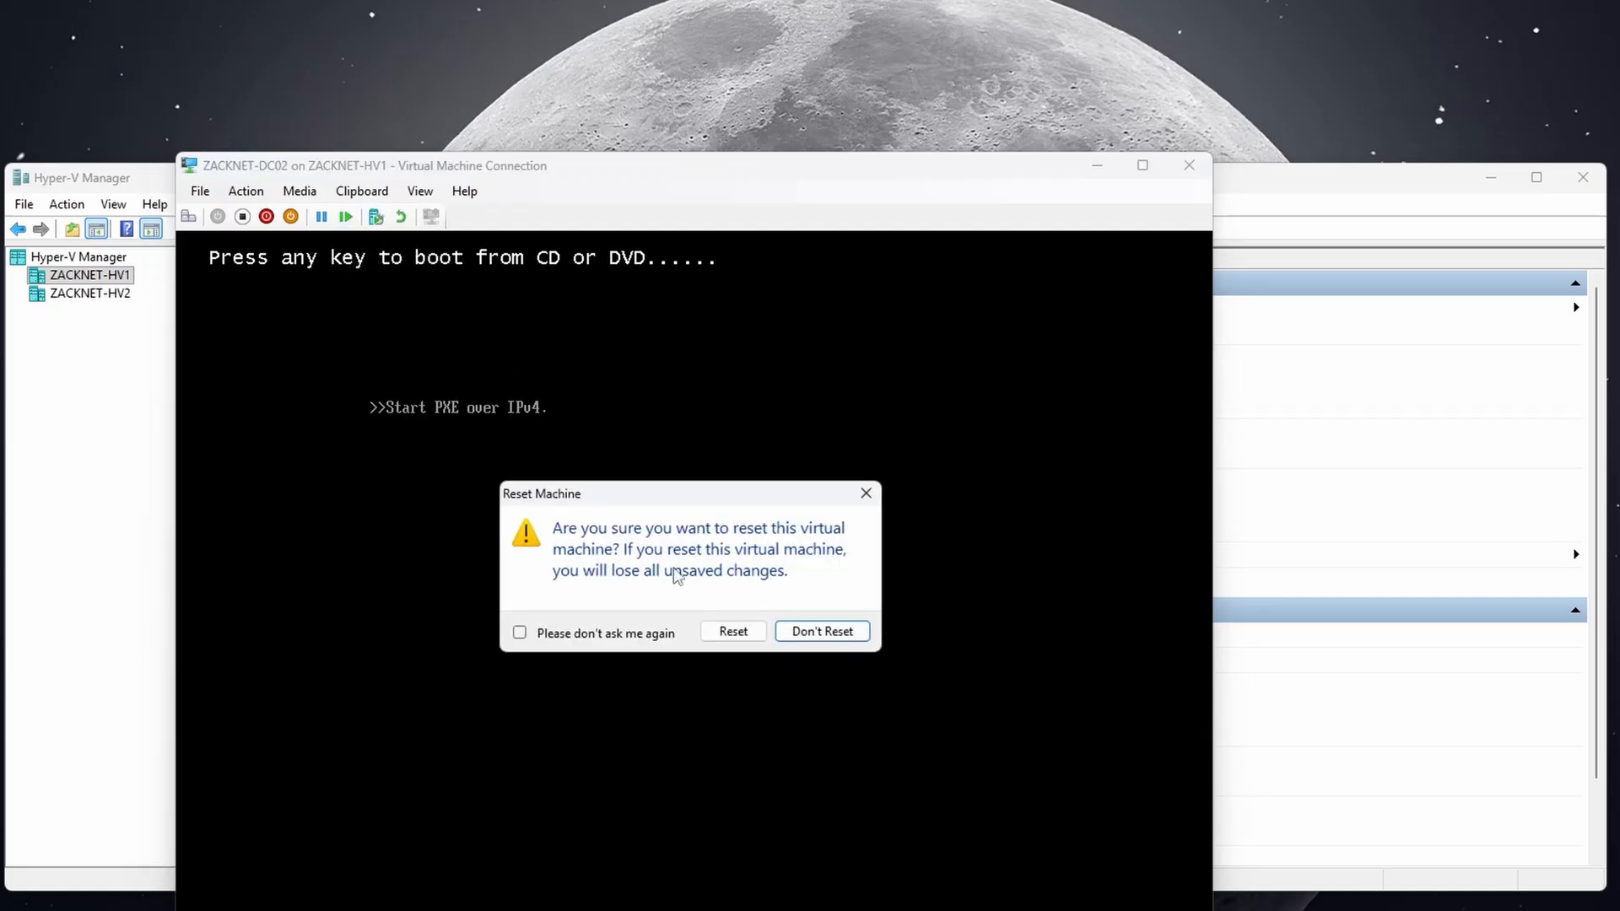
left_click(733, 631)
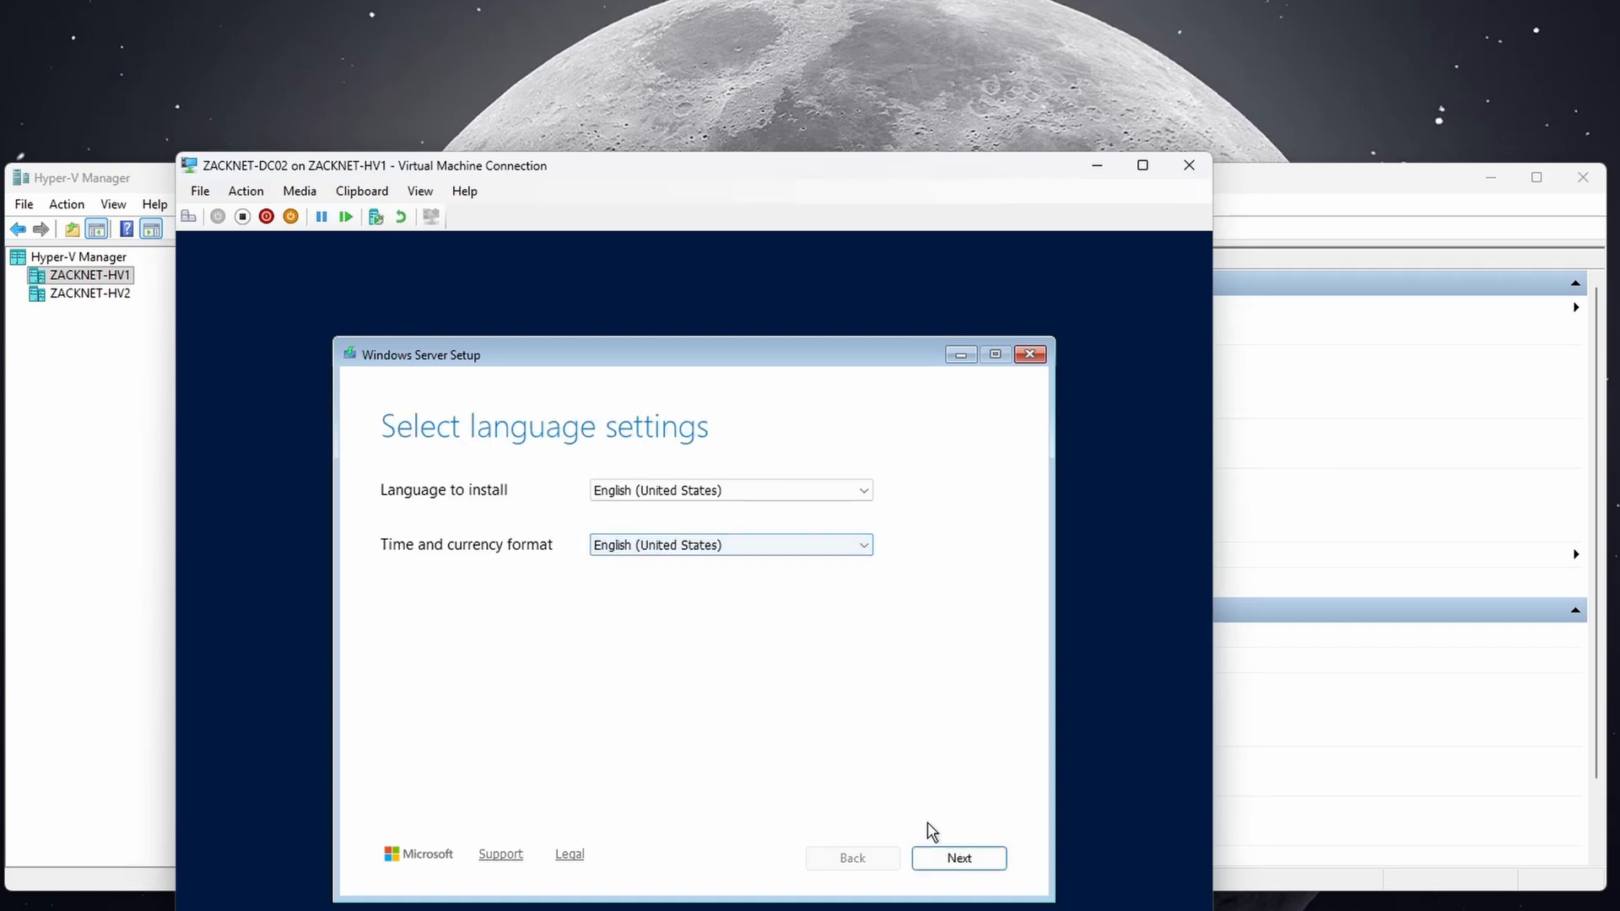
Start DC02 Setup without a product key, choosing Windows Server 2025 Standard (Desktop Experience) and accepting the licence.
left_click(945, 854)
left_click(954, 855)
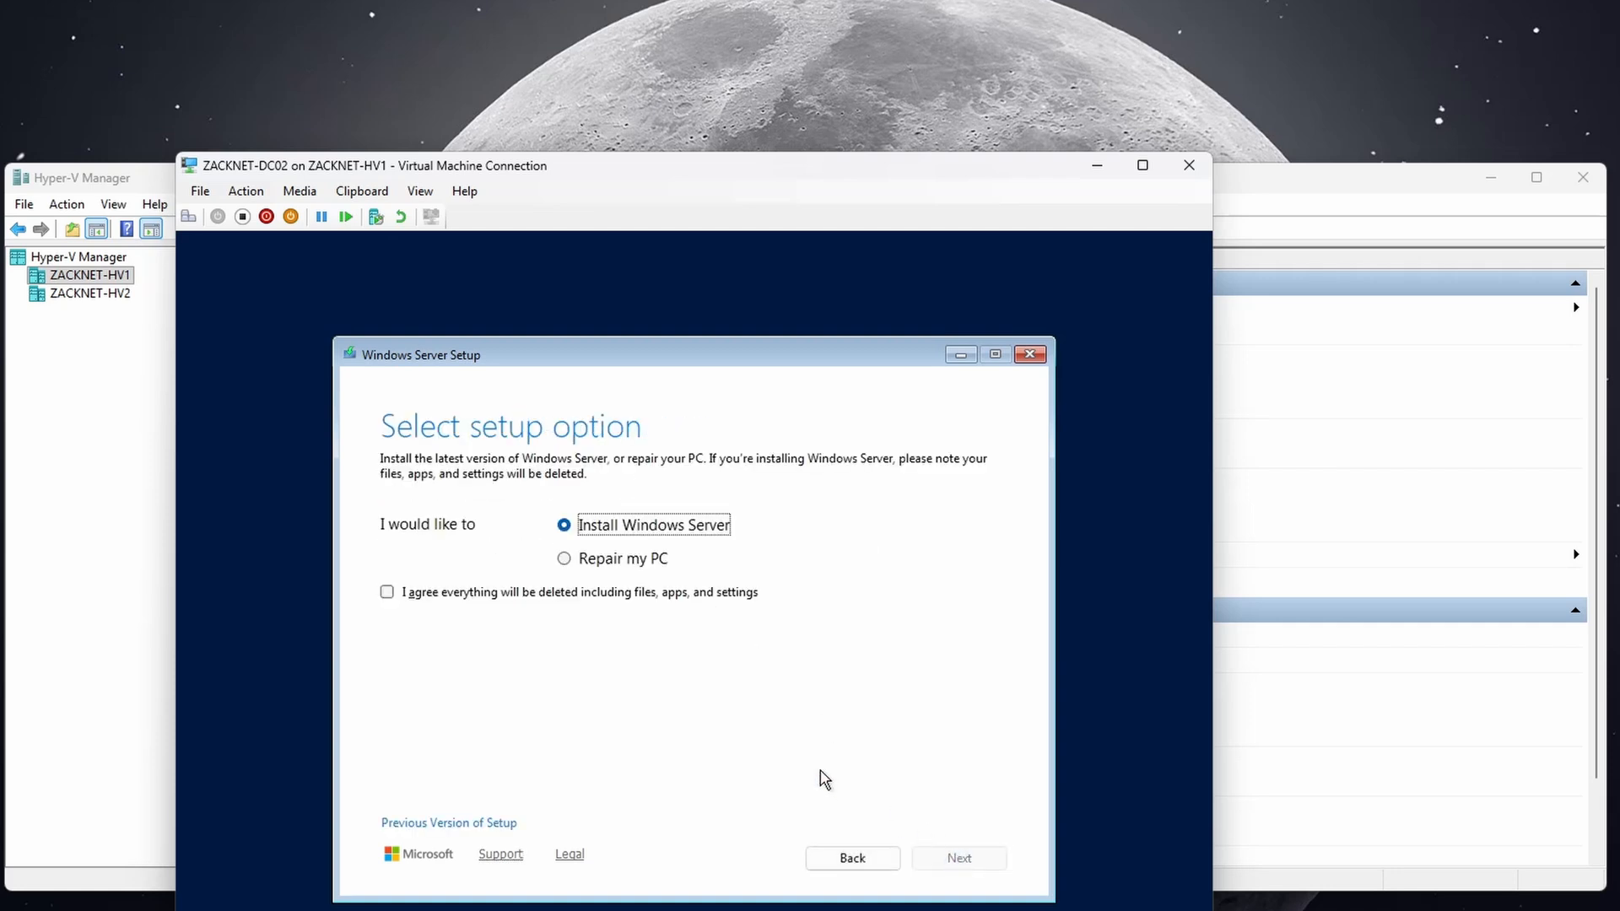
left_click(617, 599)
left_click(959, 857)
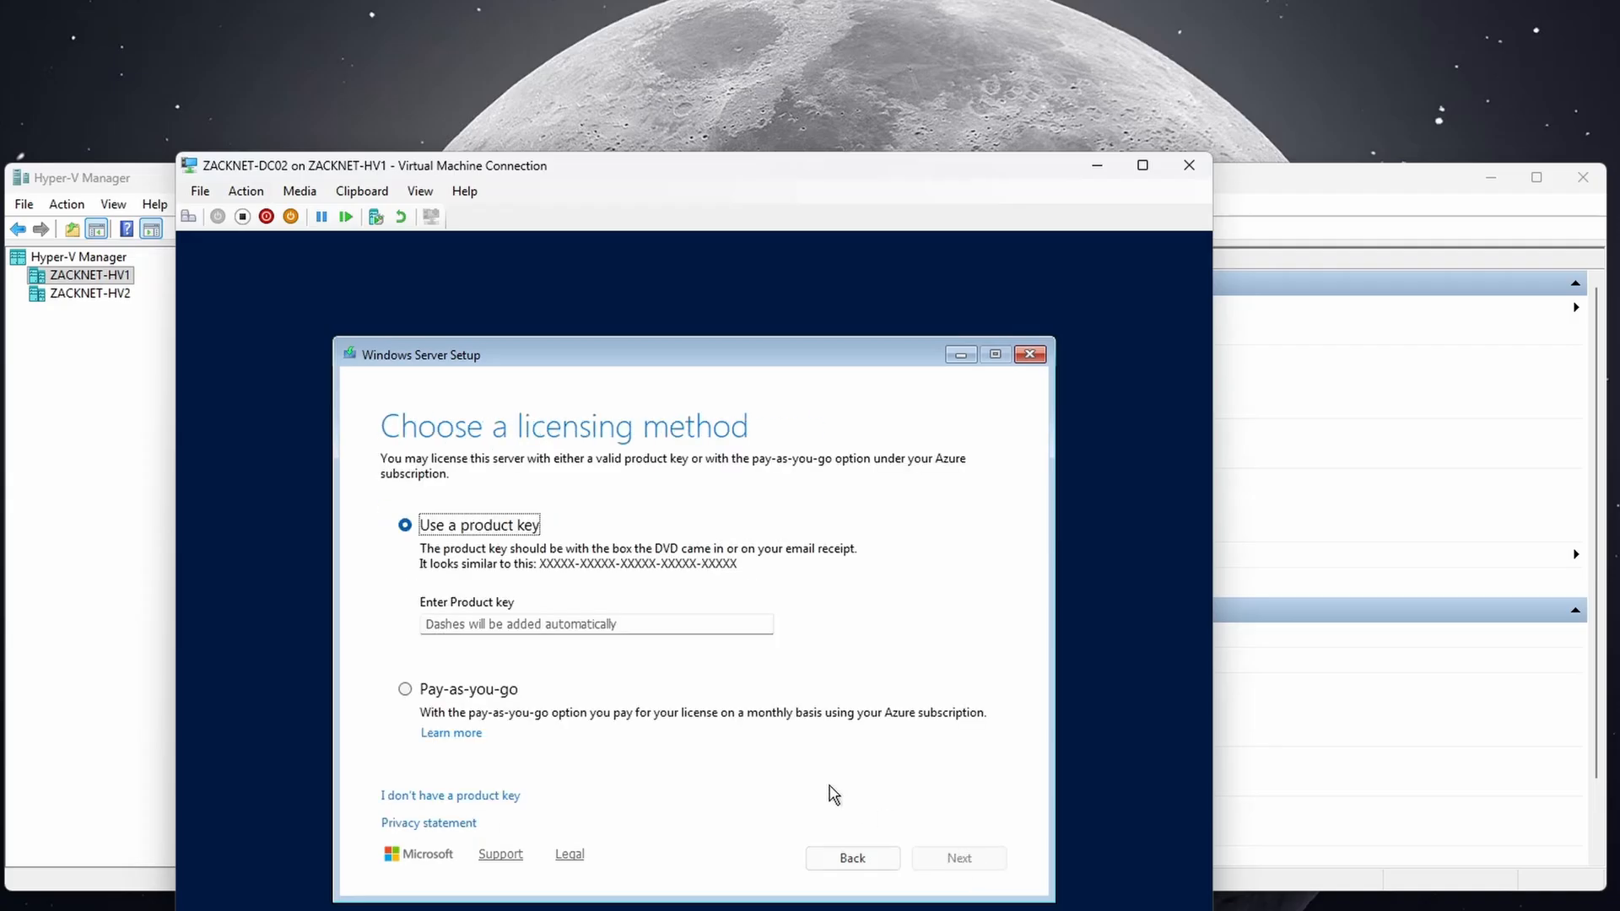
left_click(456, 797)
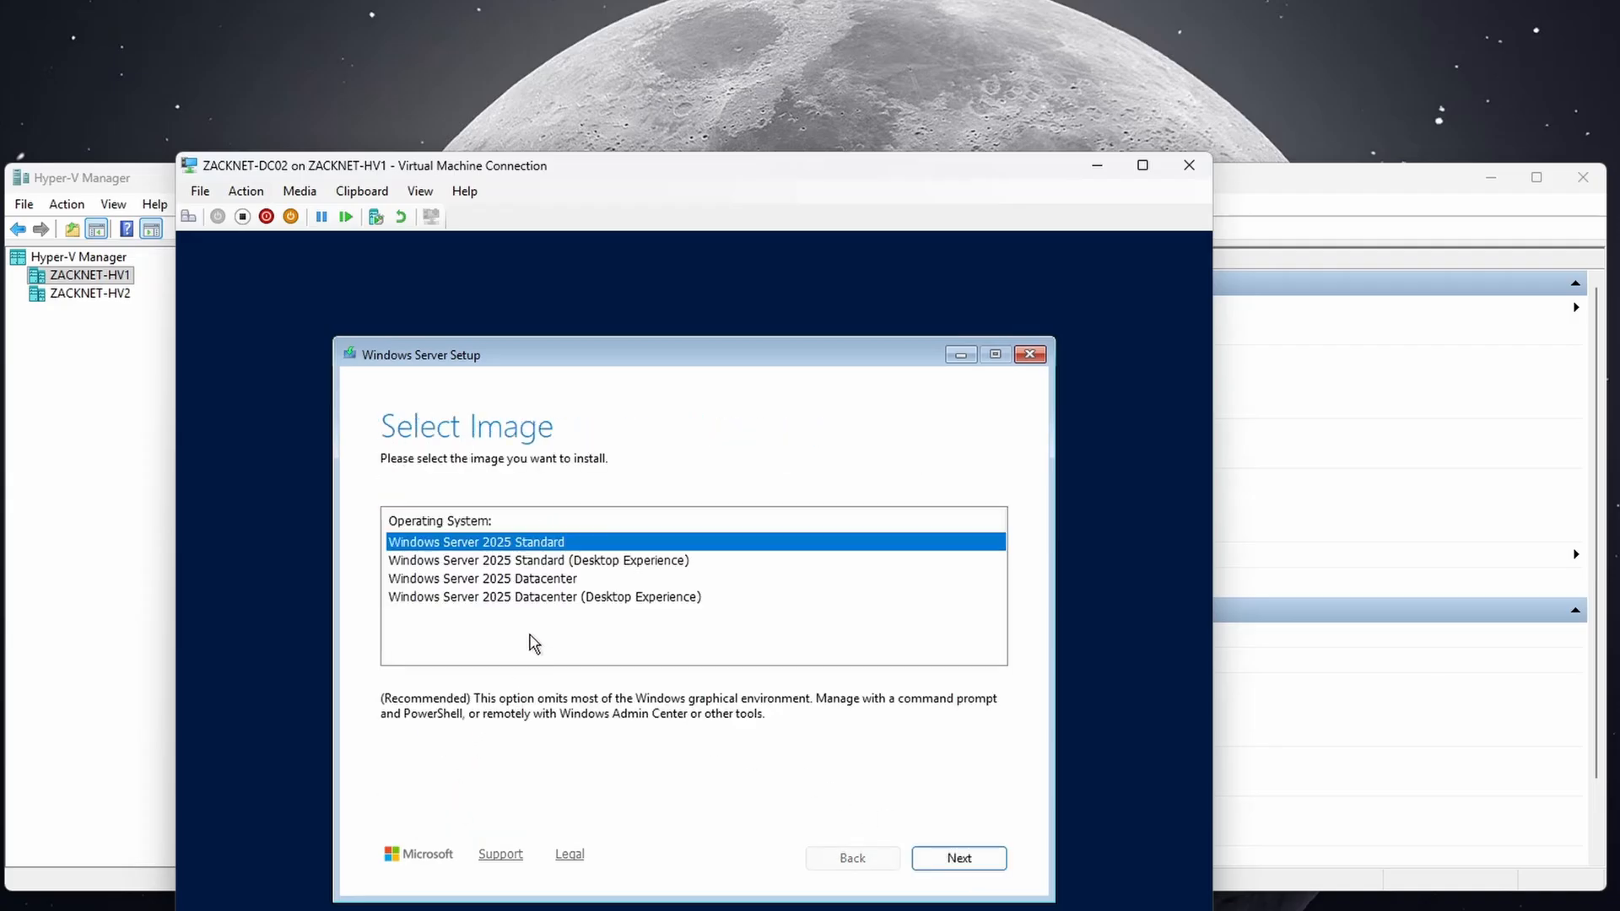
left_click(527, 564)
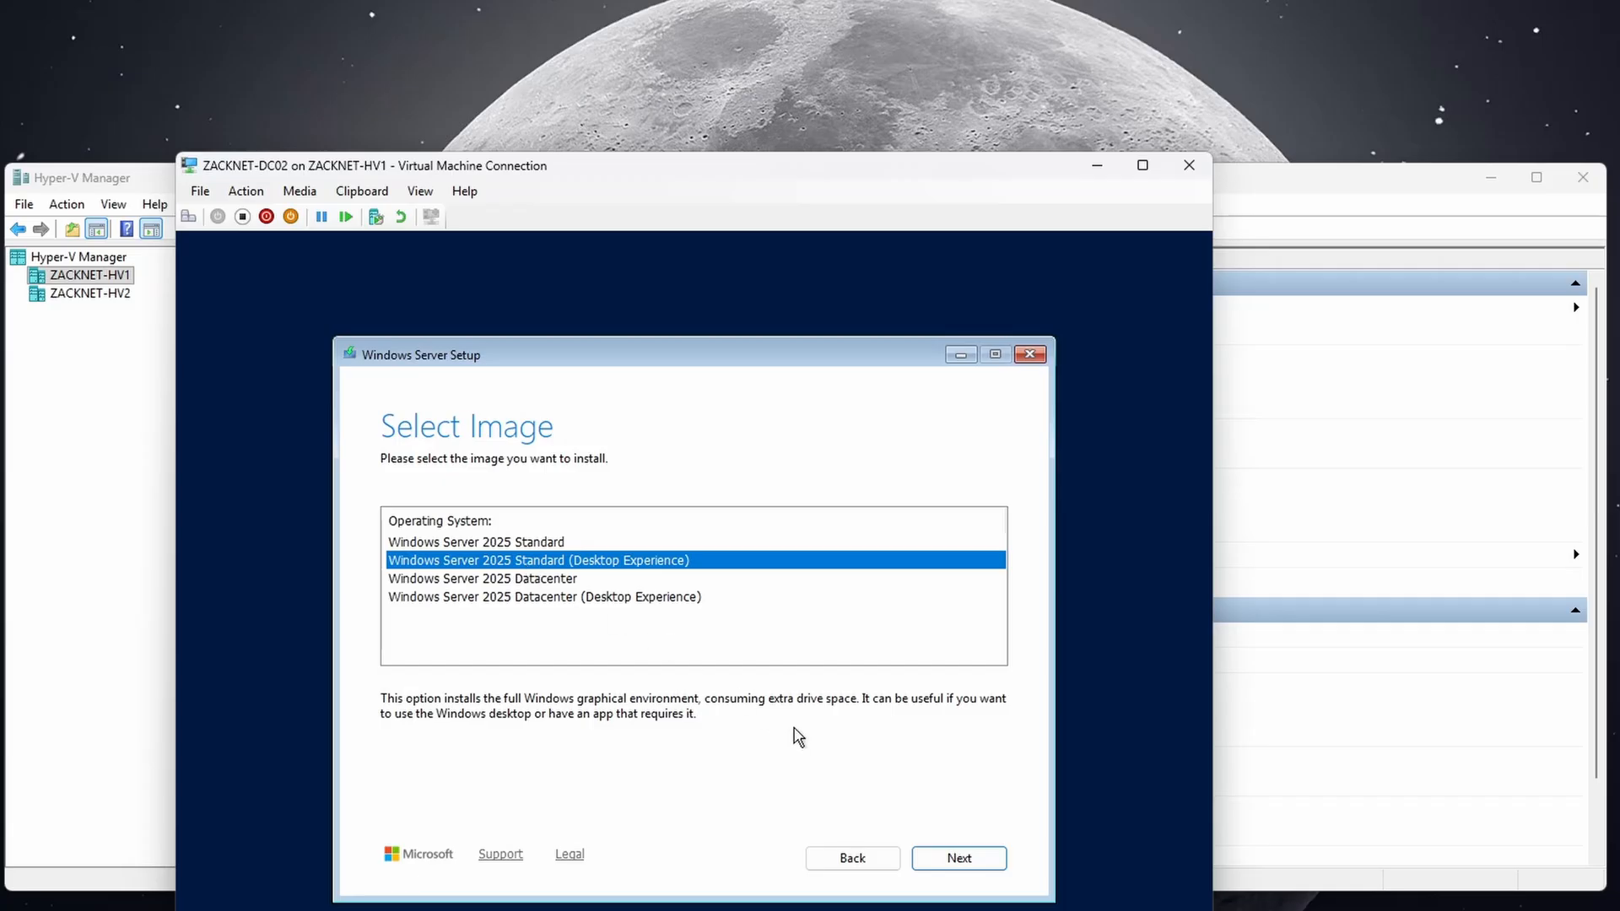
left_click(945, 857)
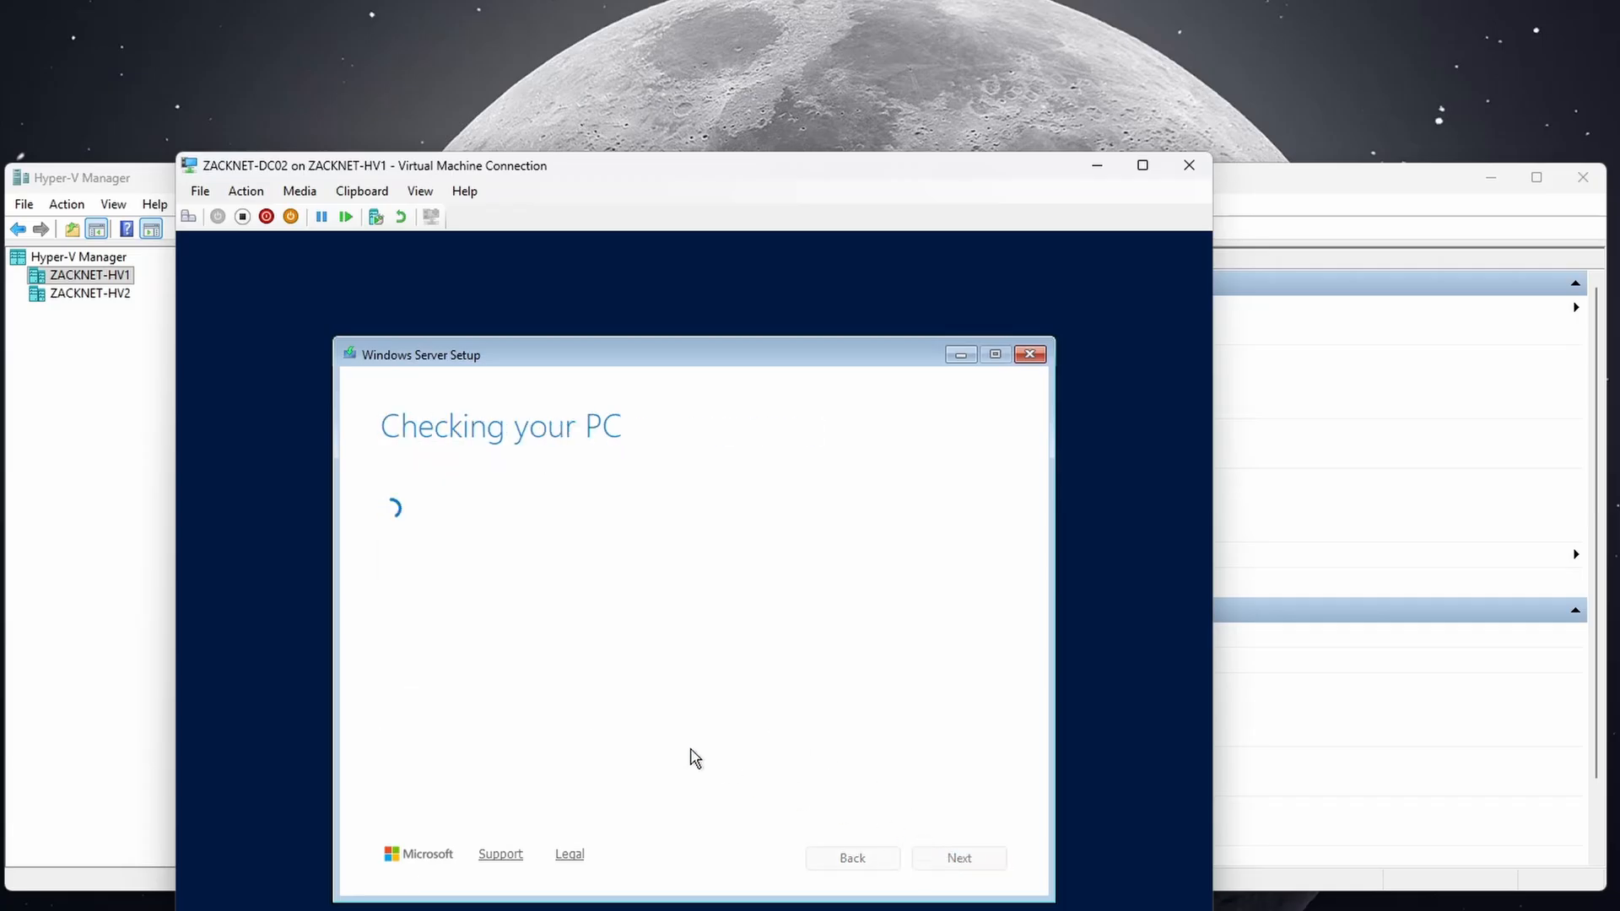
left_click(947, 858)
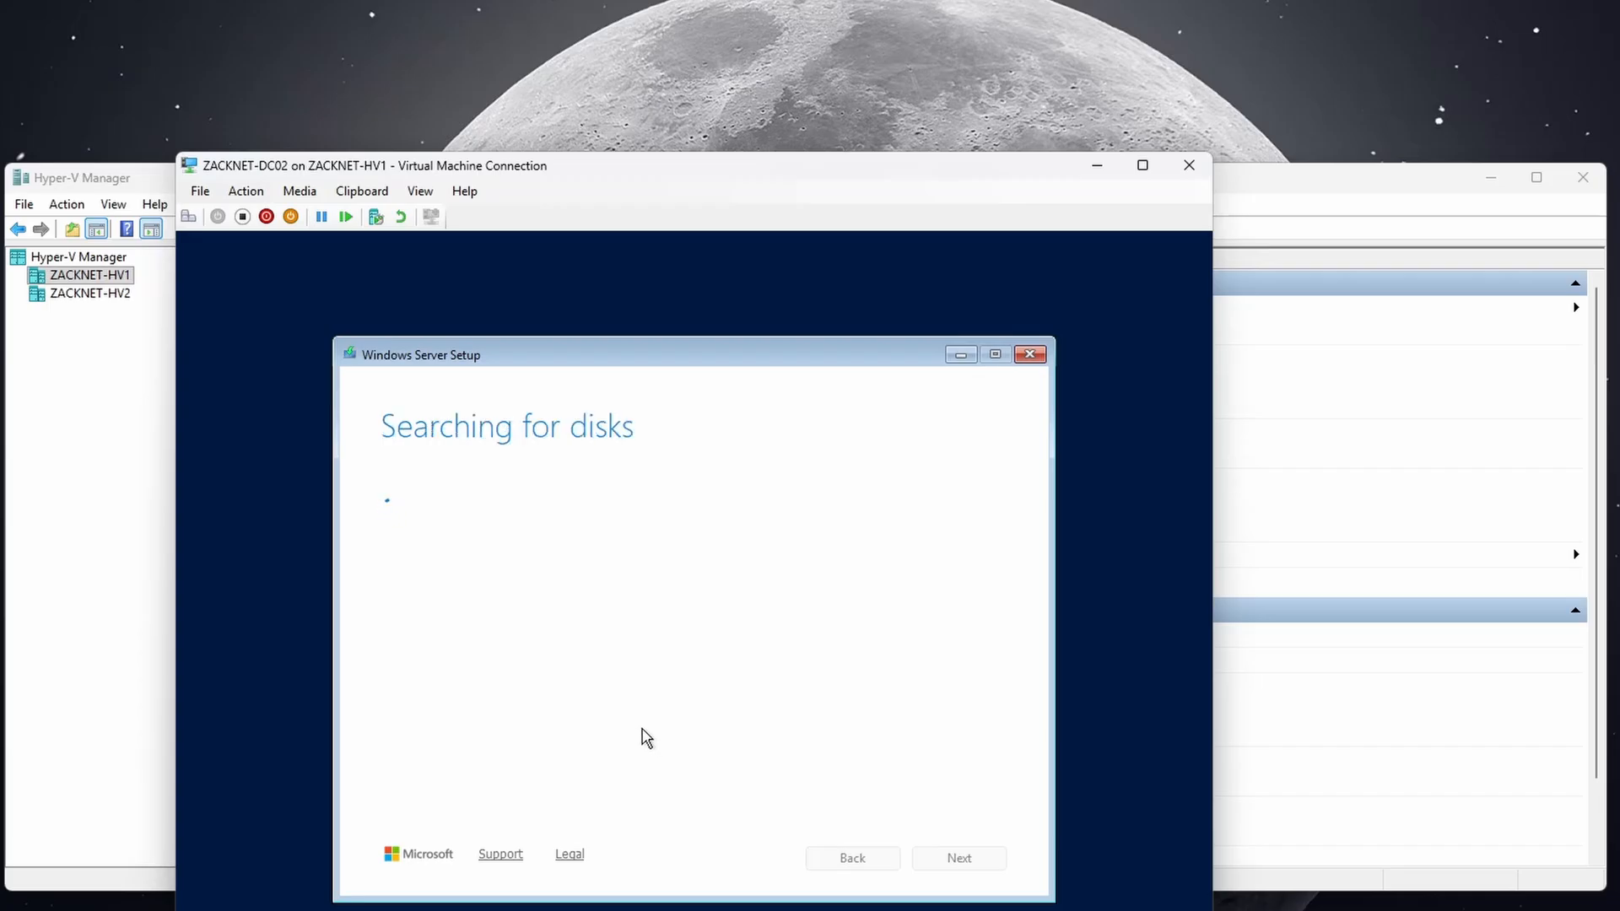
Create an 81918 MB partition on the unallocated disk and install Windows Server onto it.
left_click(745, 540)
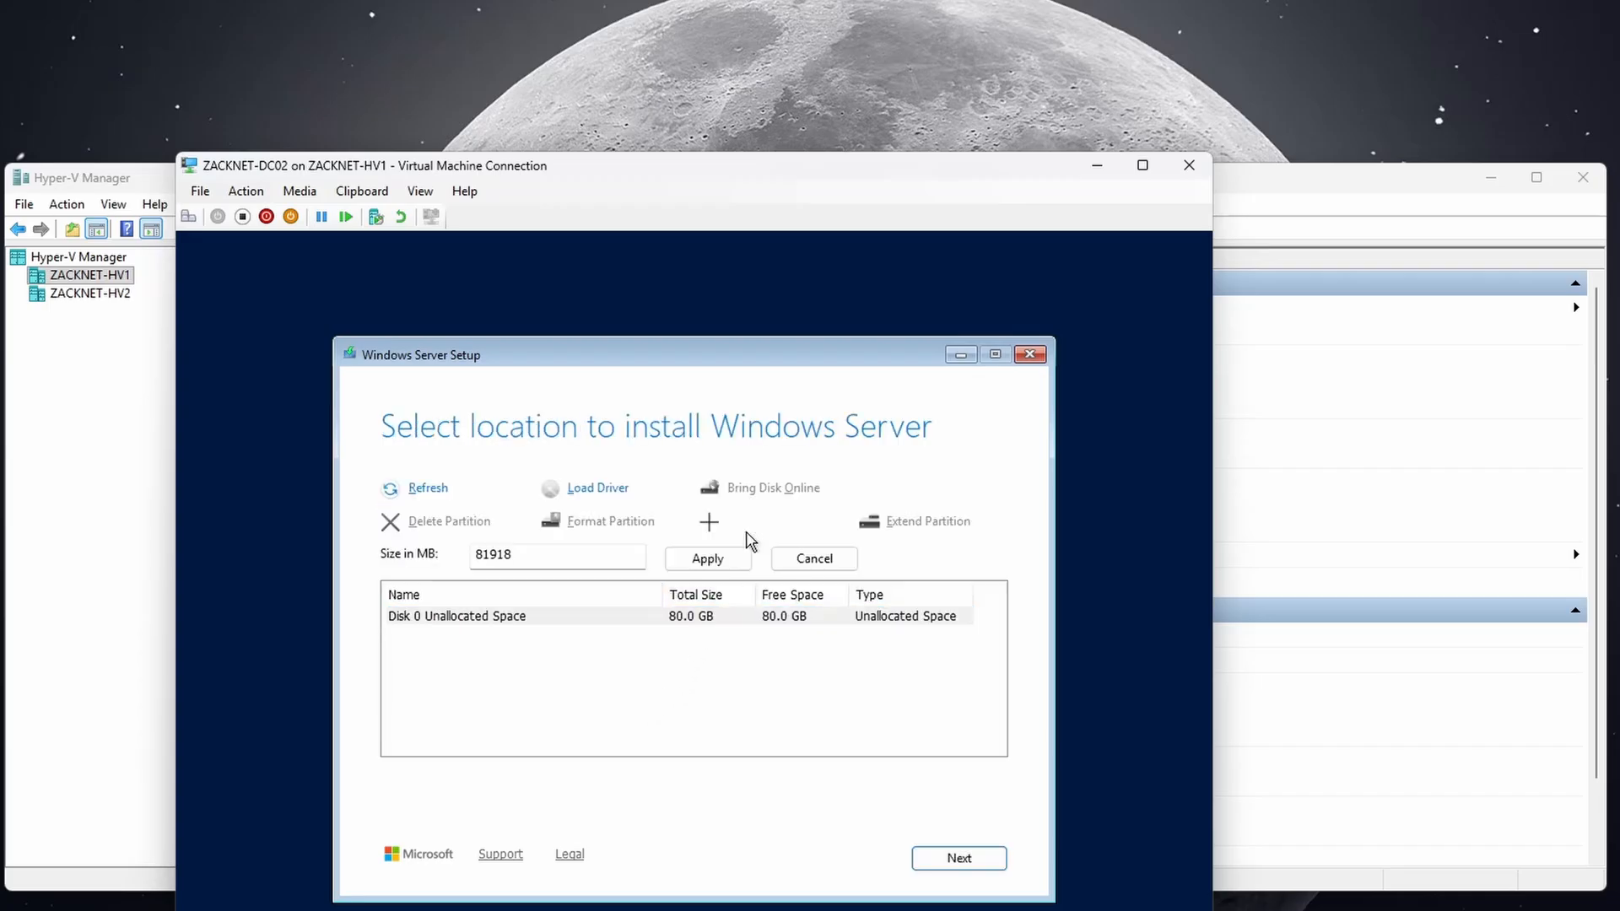
left_click(743, 558)
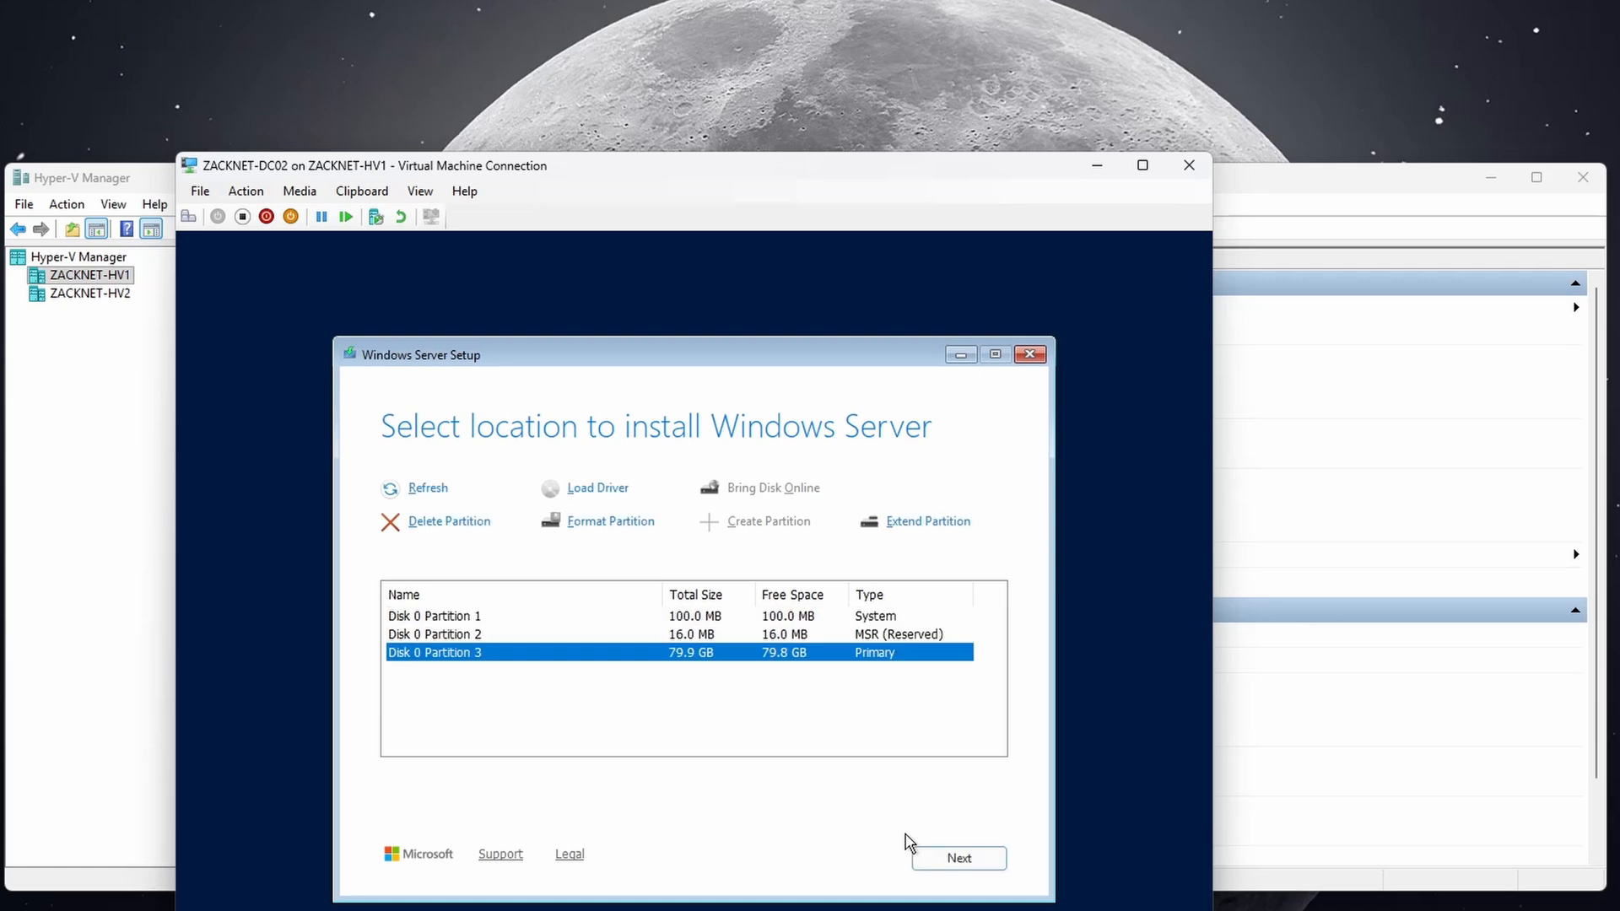
left_click(957, 856)
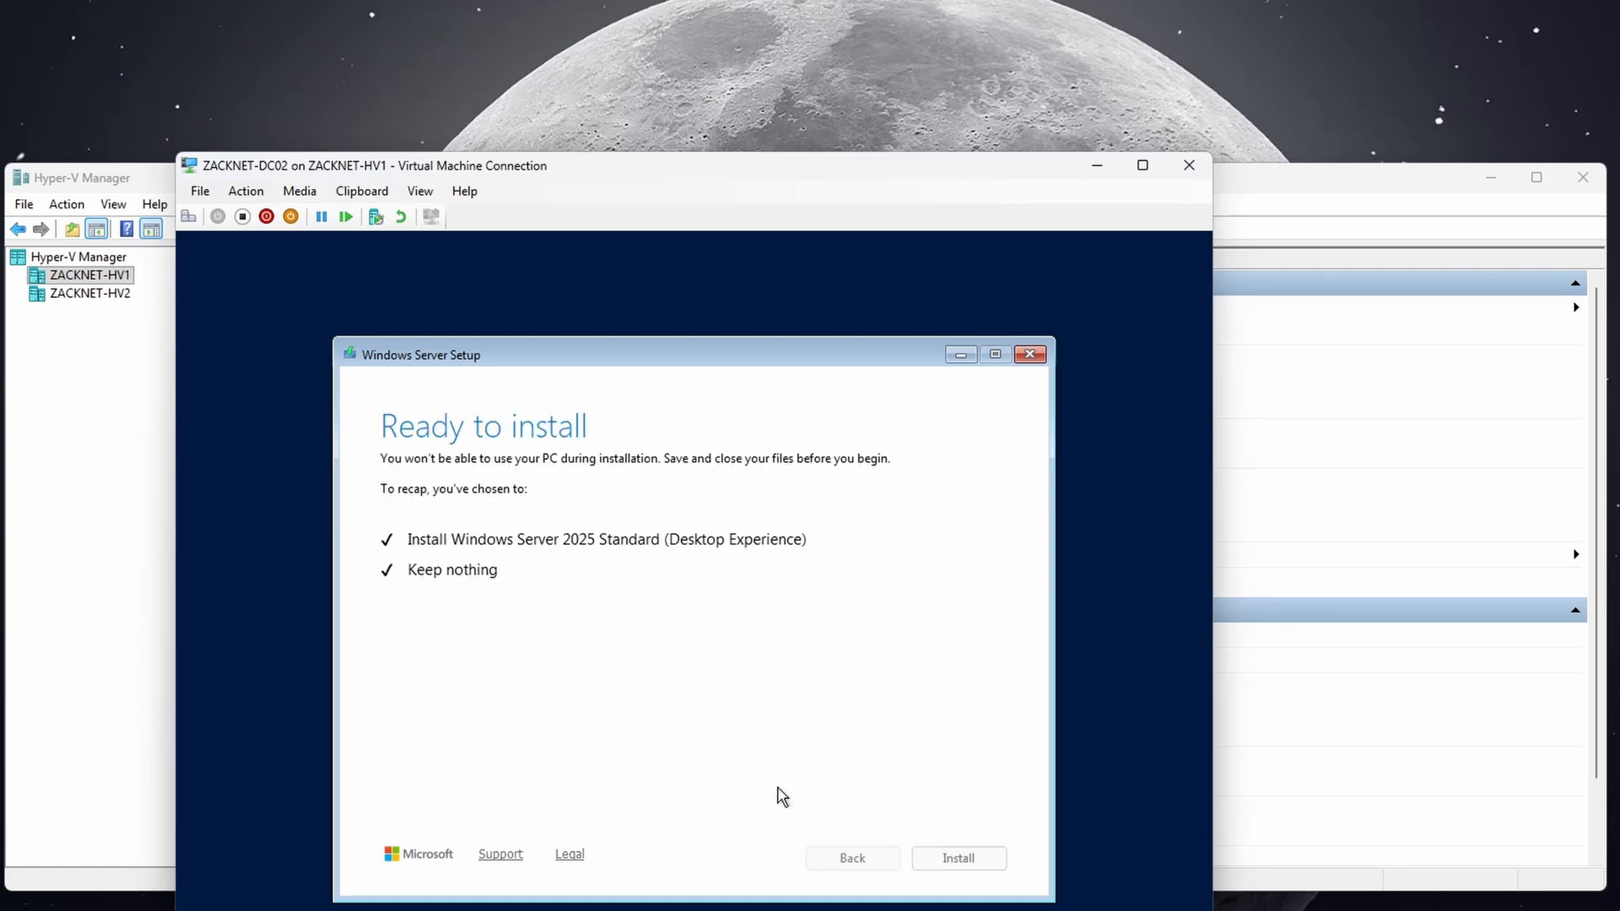
left_click(948, 855)
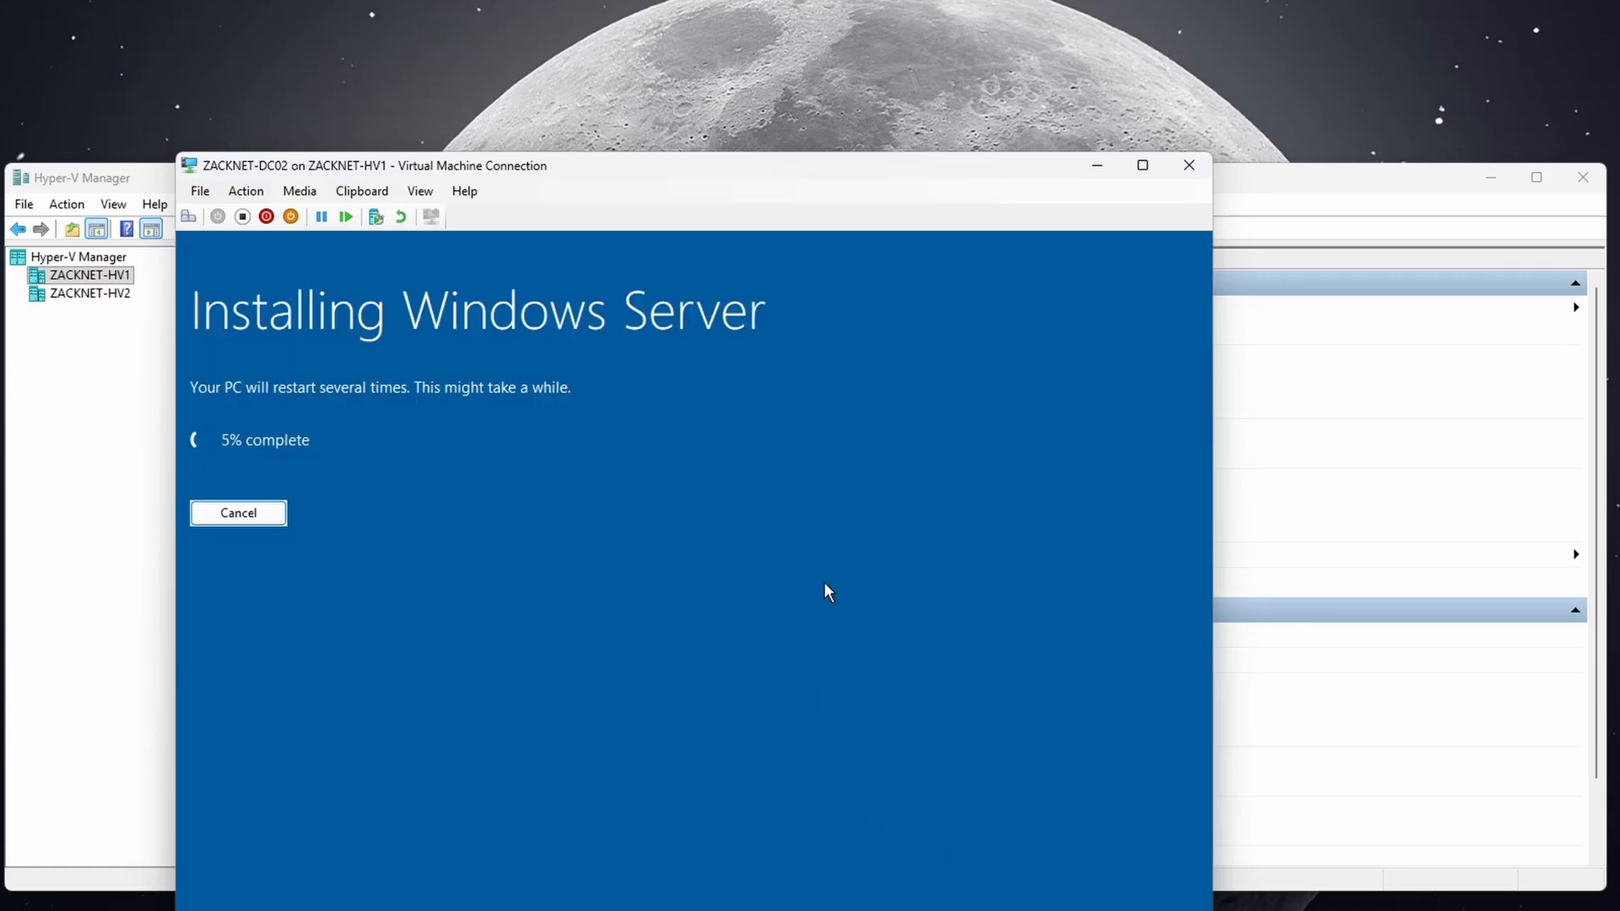
Minimize the console and open ZACKNET-DC02's settings.
left_click(1097, 167)
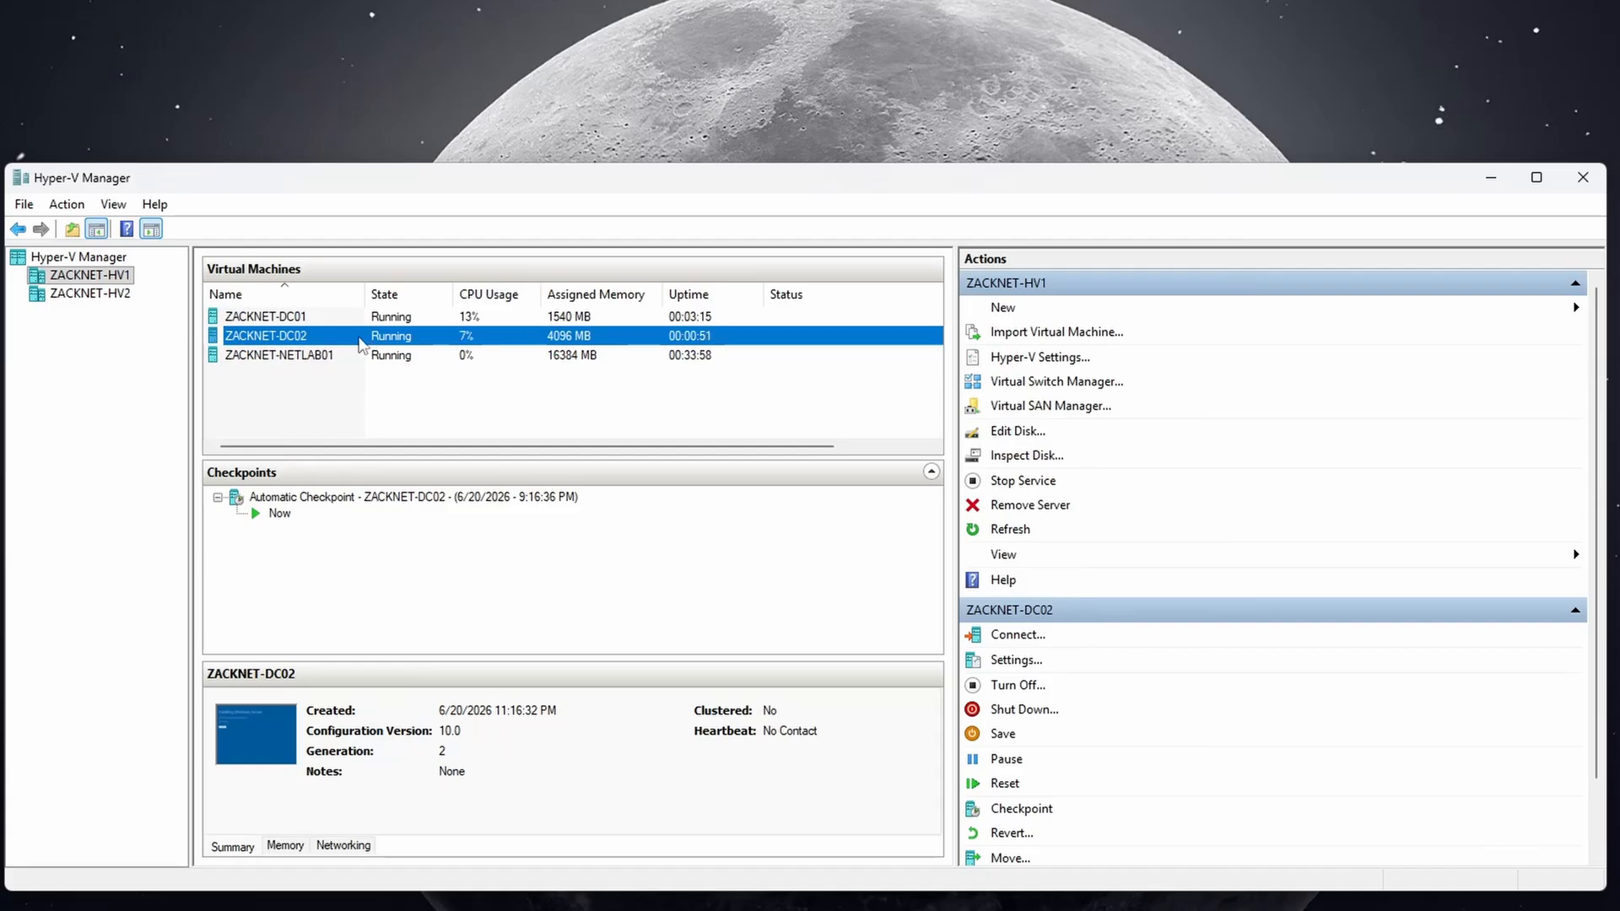
right_click(353, 338)
left_click(401, 381)
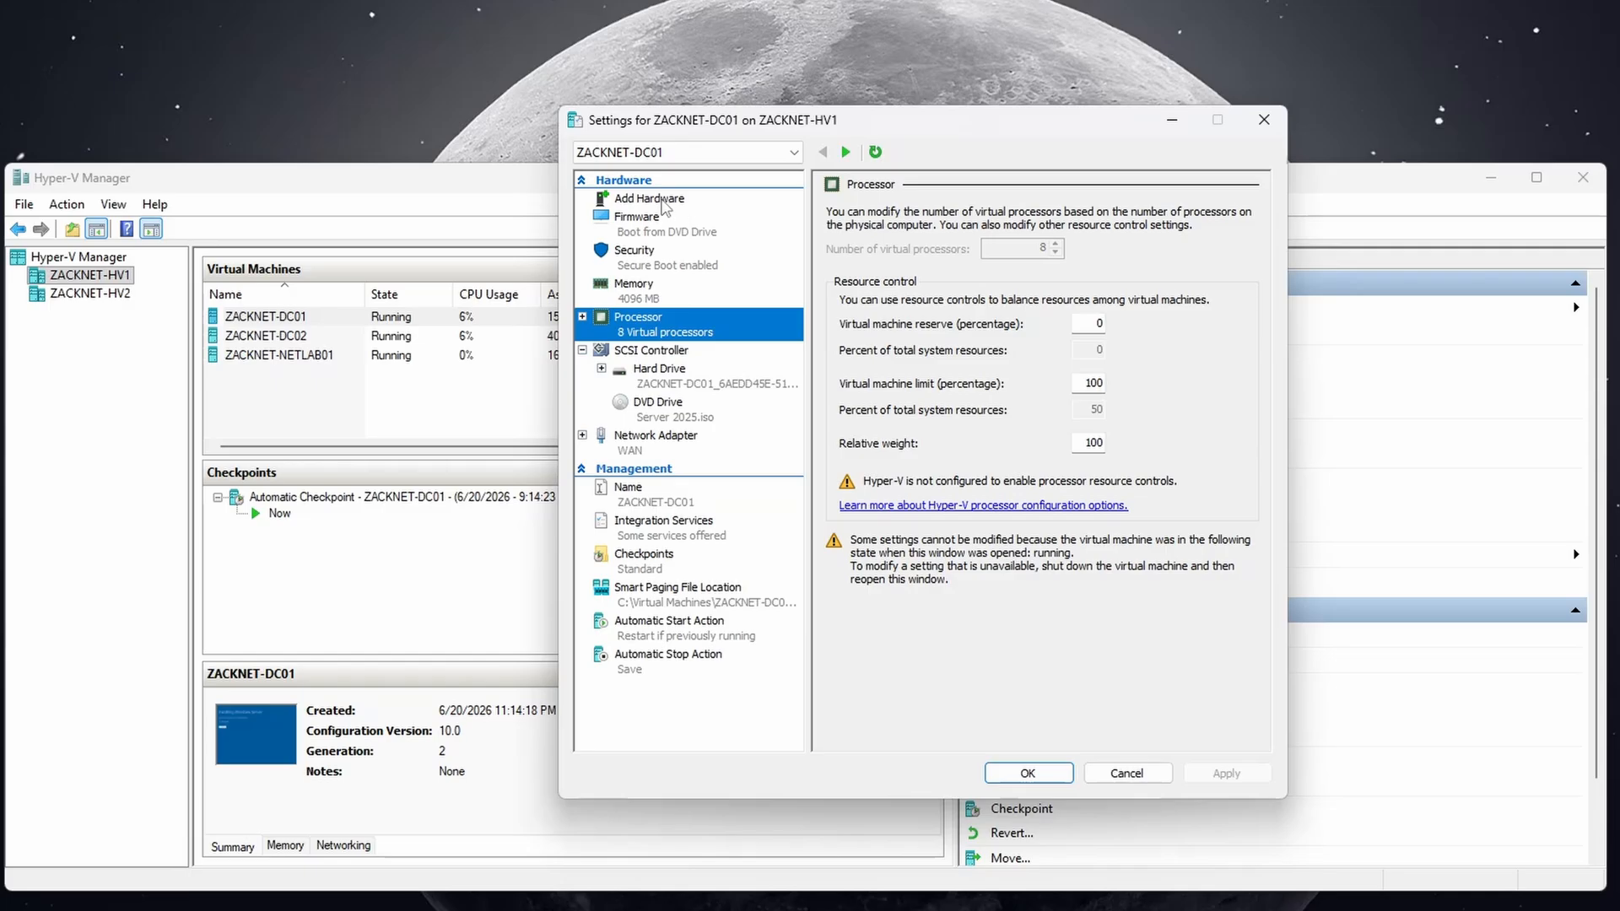
Add a network adapter on the Internal Network switch to ZACKNET-DC01 and save.
left_click(663, 203)
left_click(869, 270)
left_click(1202, 350)
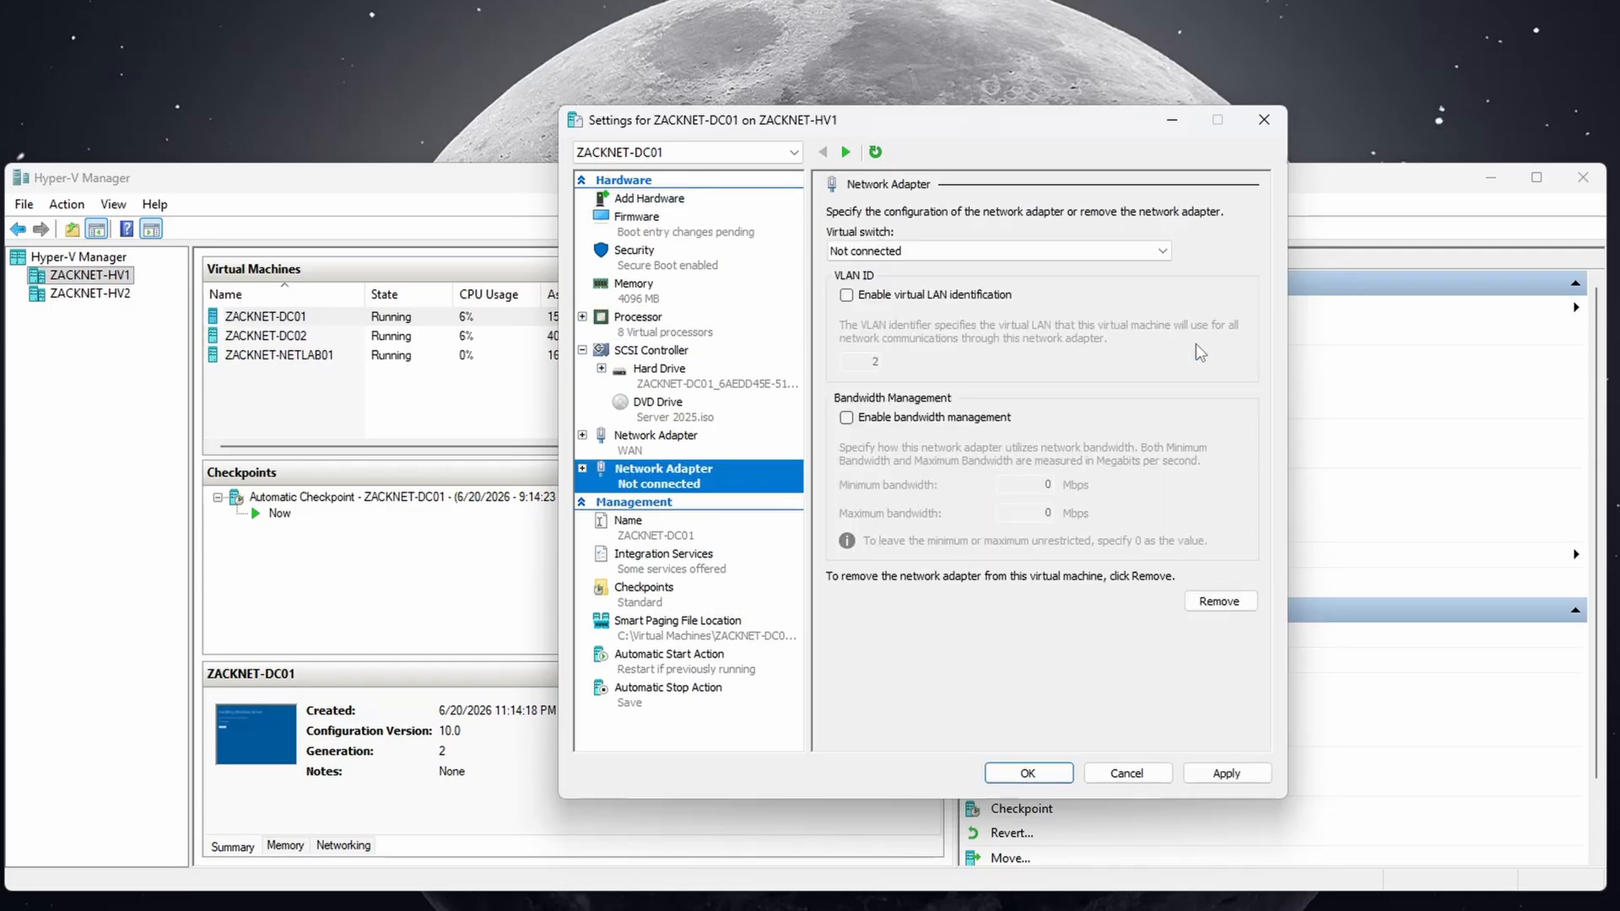
left_click(911, 250)
left_click(868, 282)
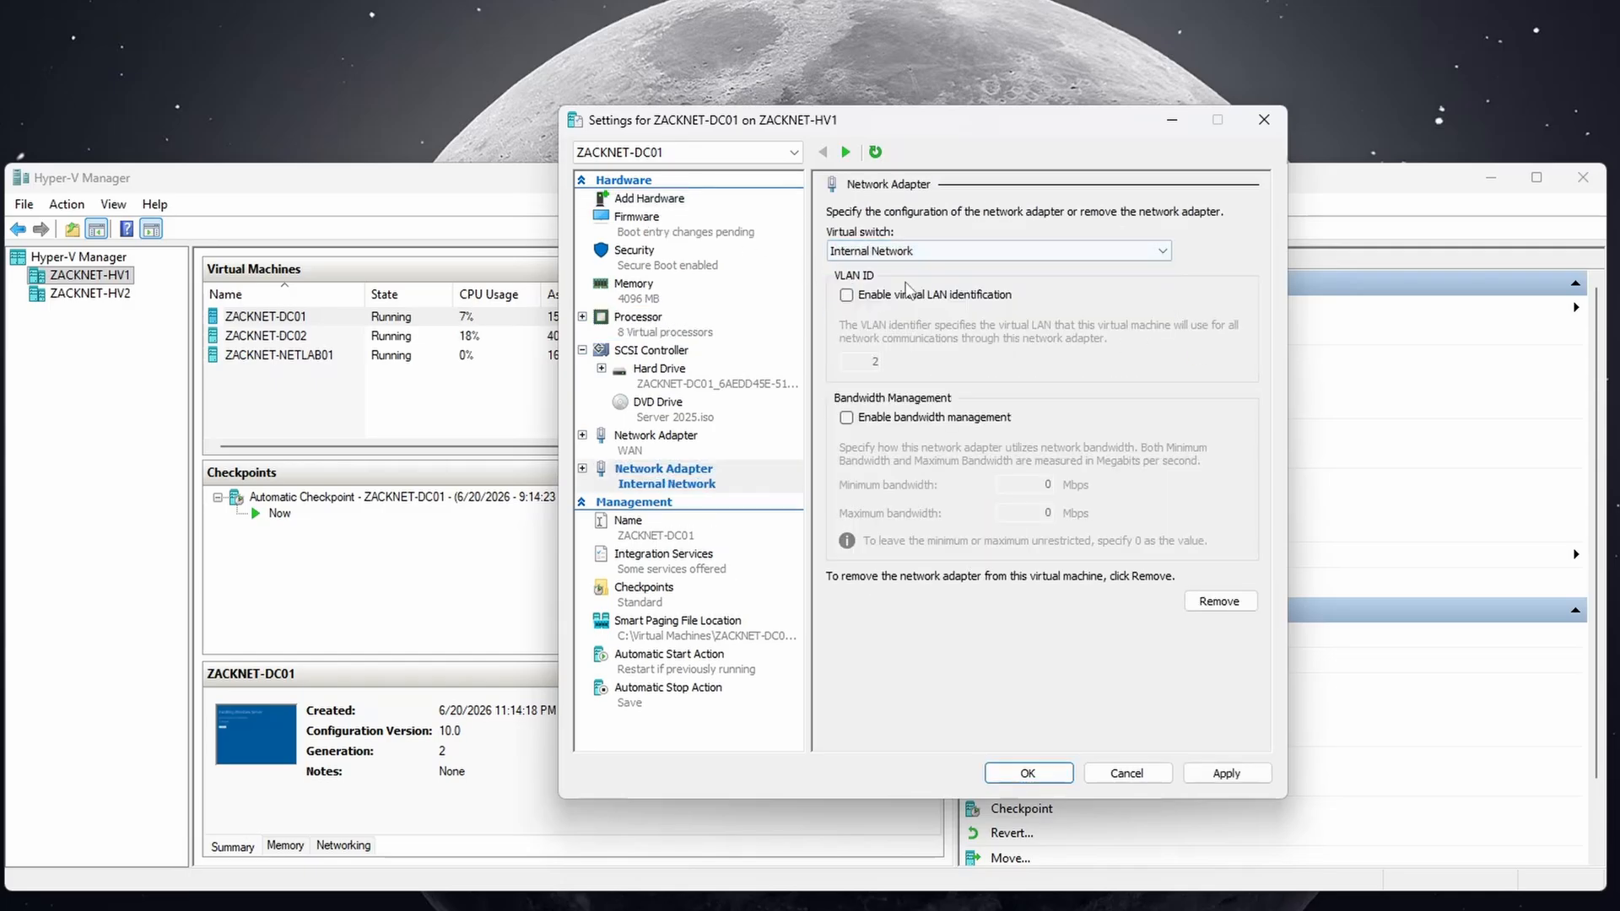
left_click(1027, 771)
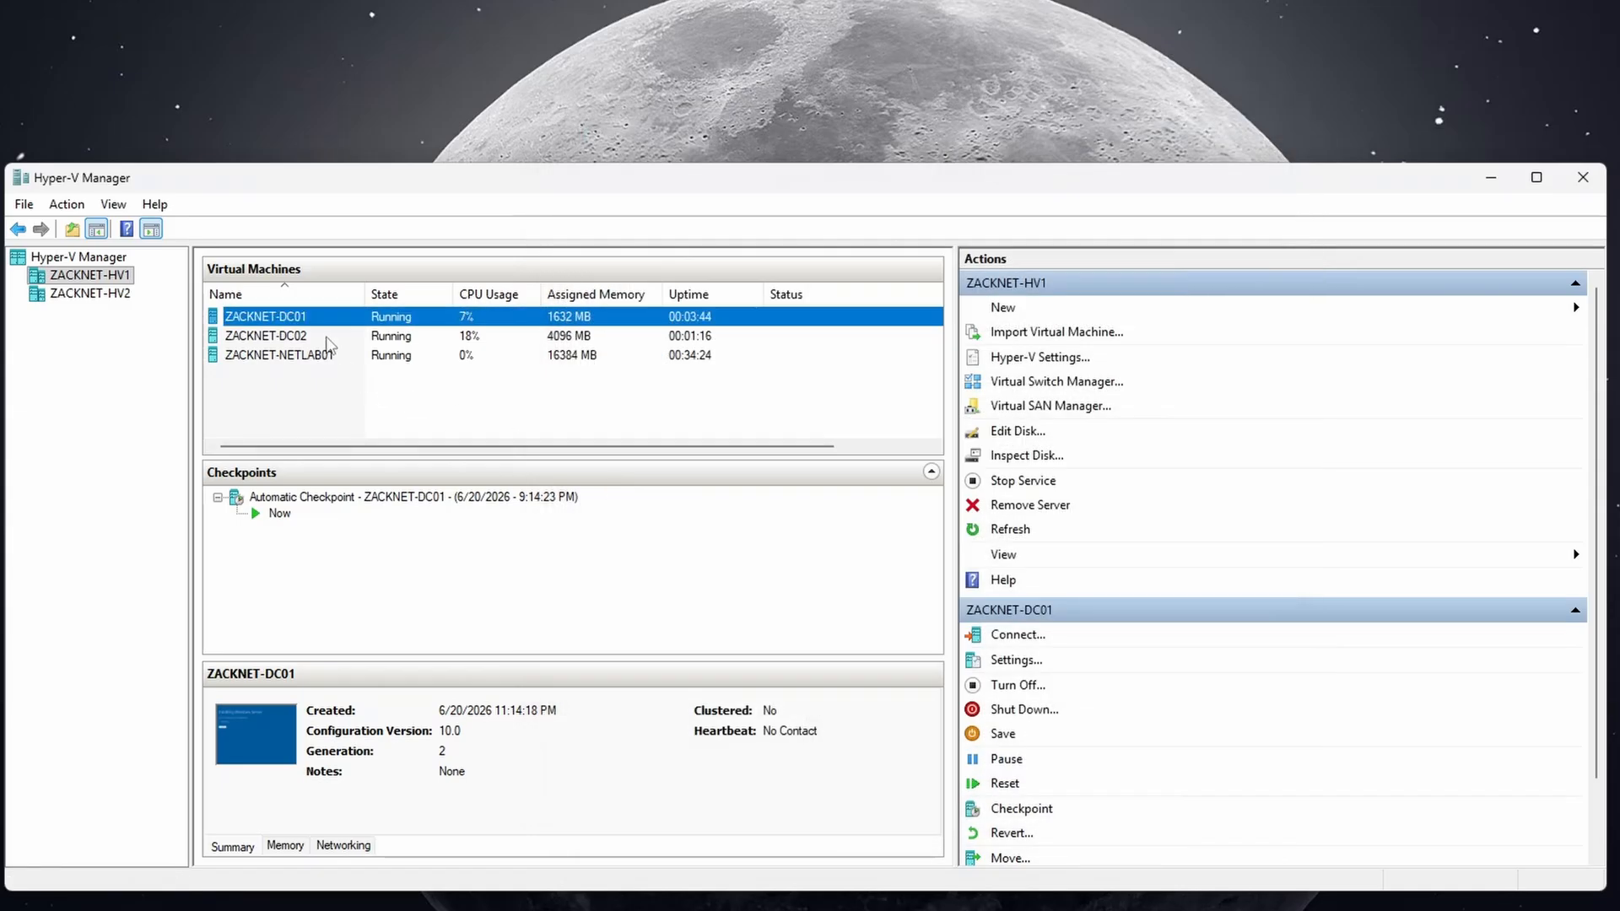
Add a network adapter on the Internal Network switch to ZACKNET-DC02 and apply it.
right_click(327, 338)
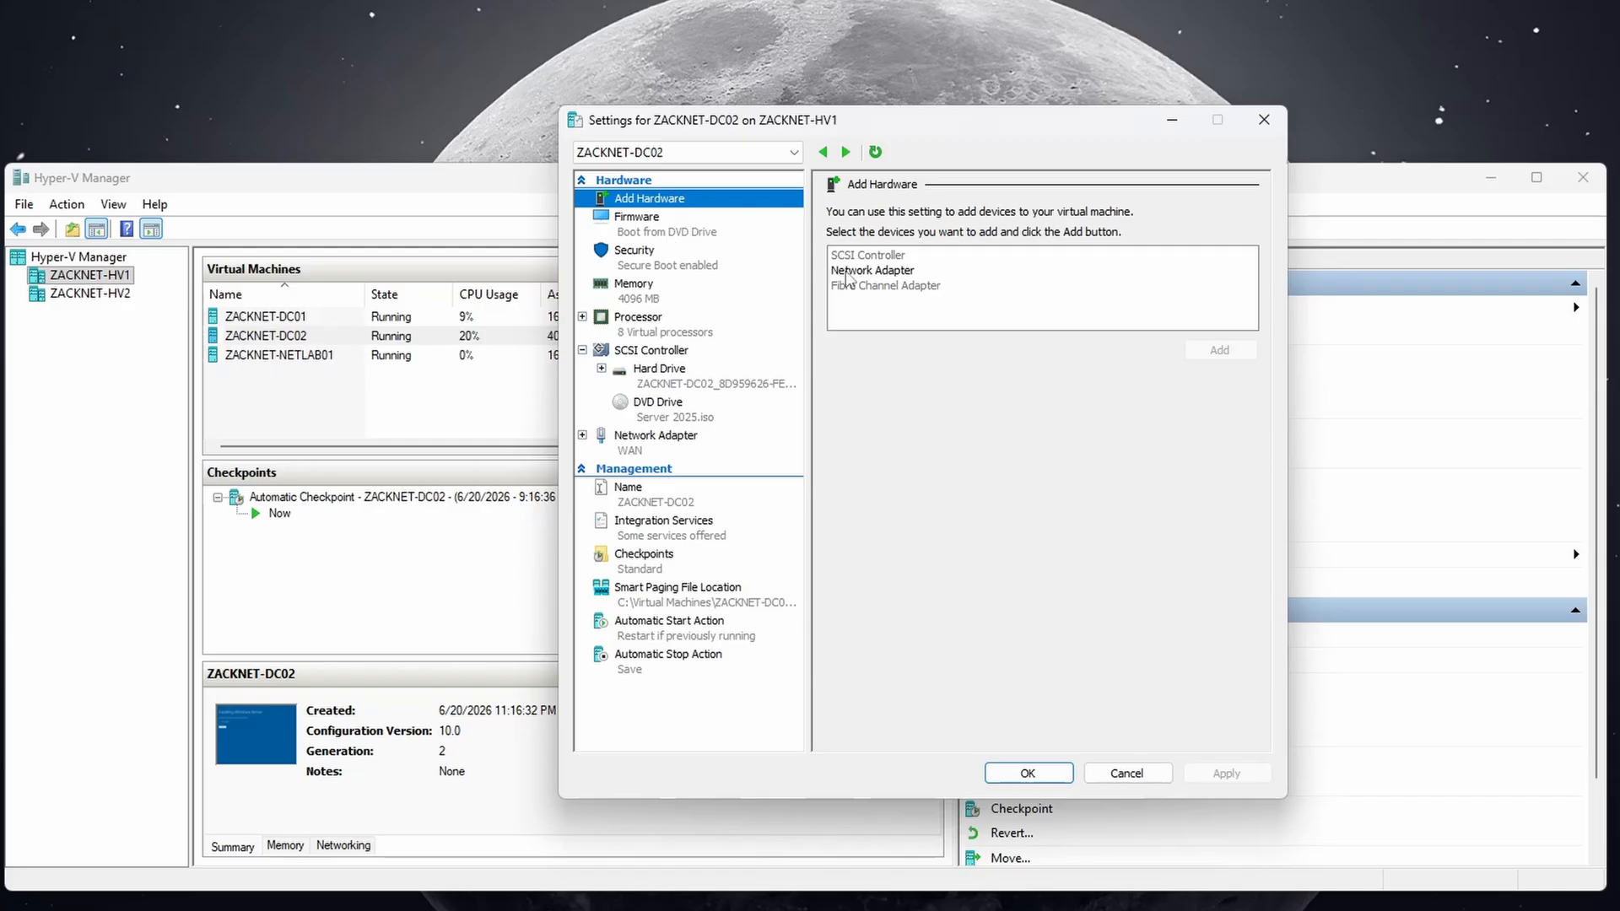
left_click(869, 271)
left_click(1198, 348)
left_click(933, 251)
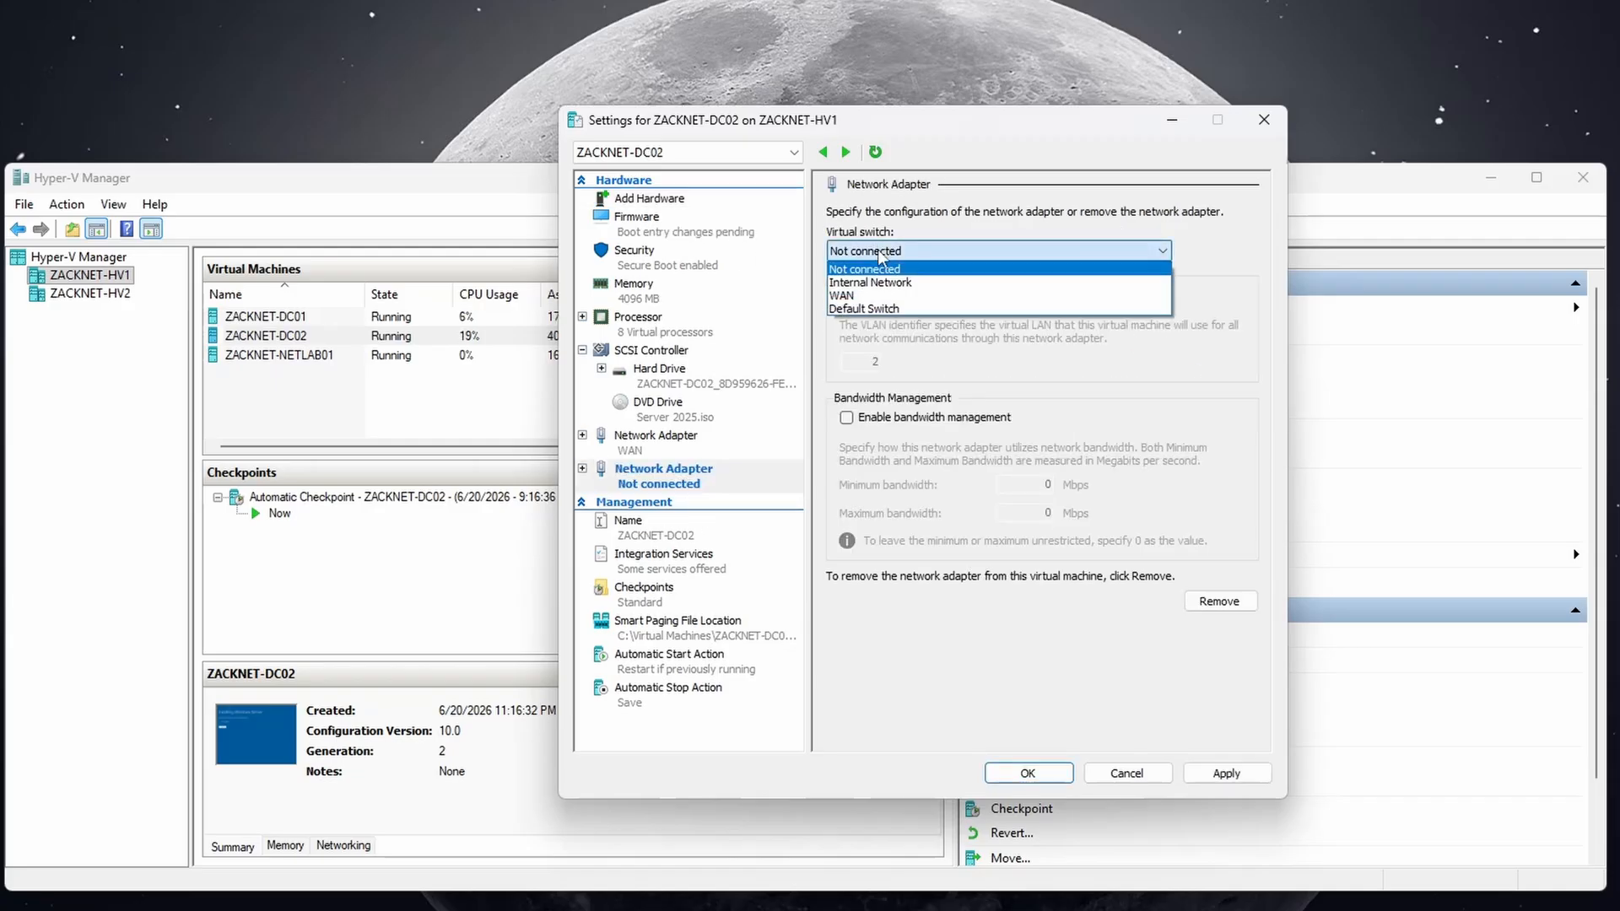
left_click(895, 284)
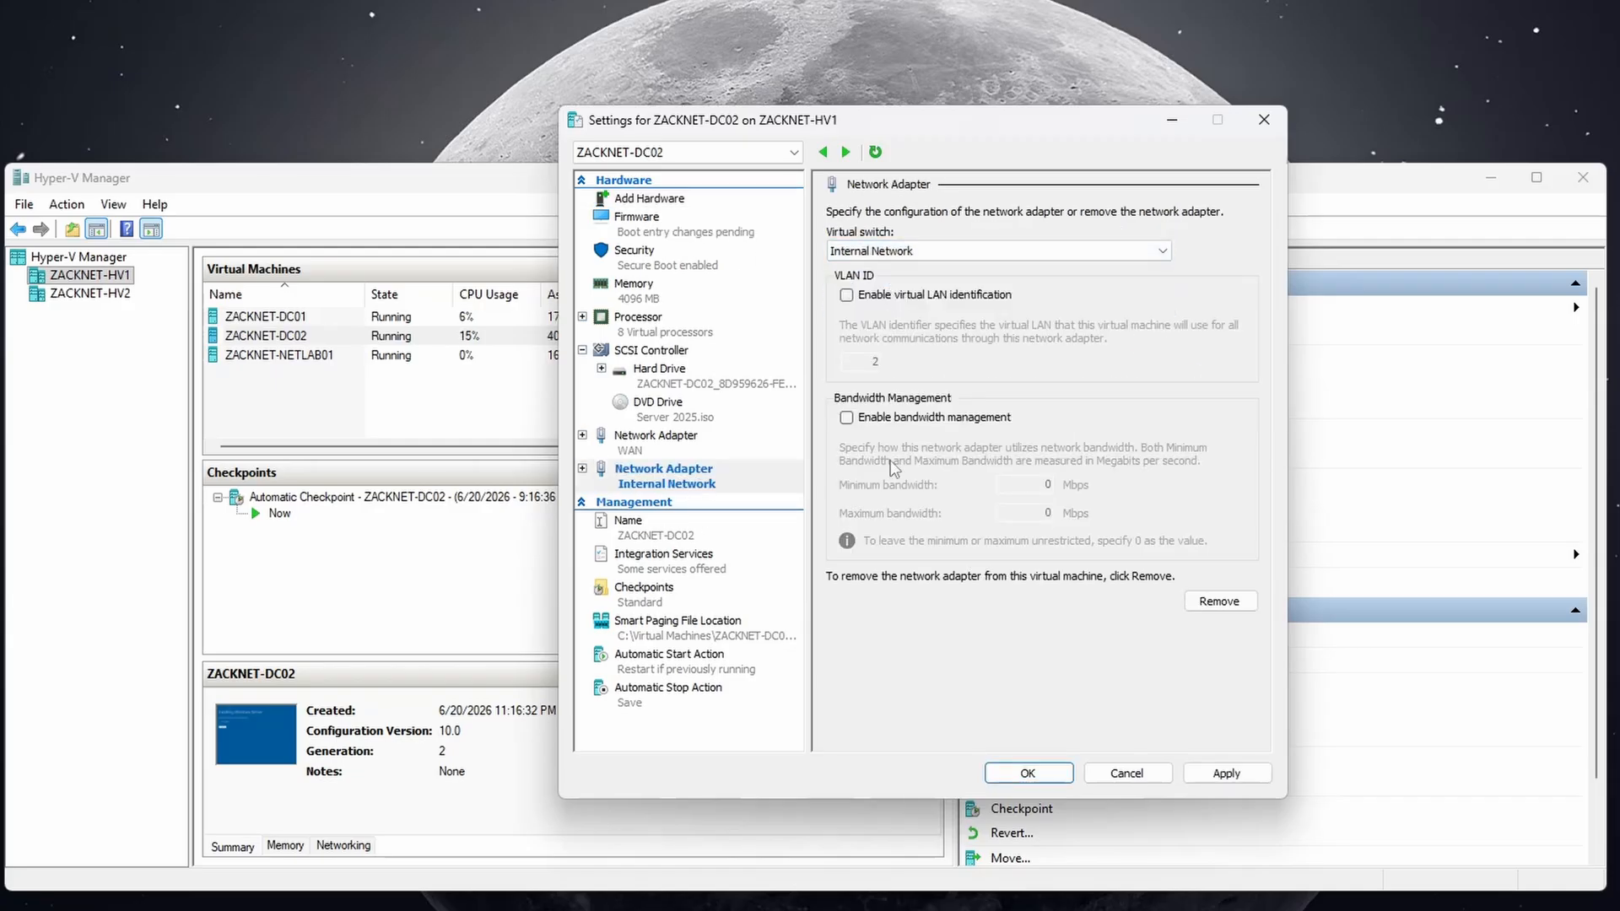
left_click(1225, 772)
left_click(1053, 768)
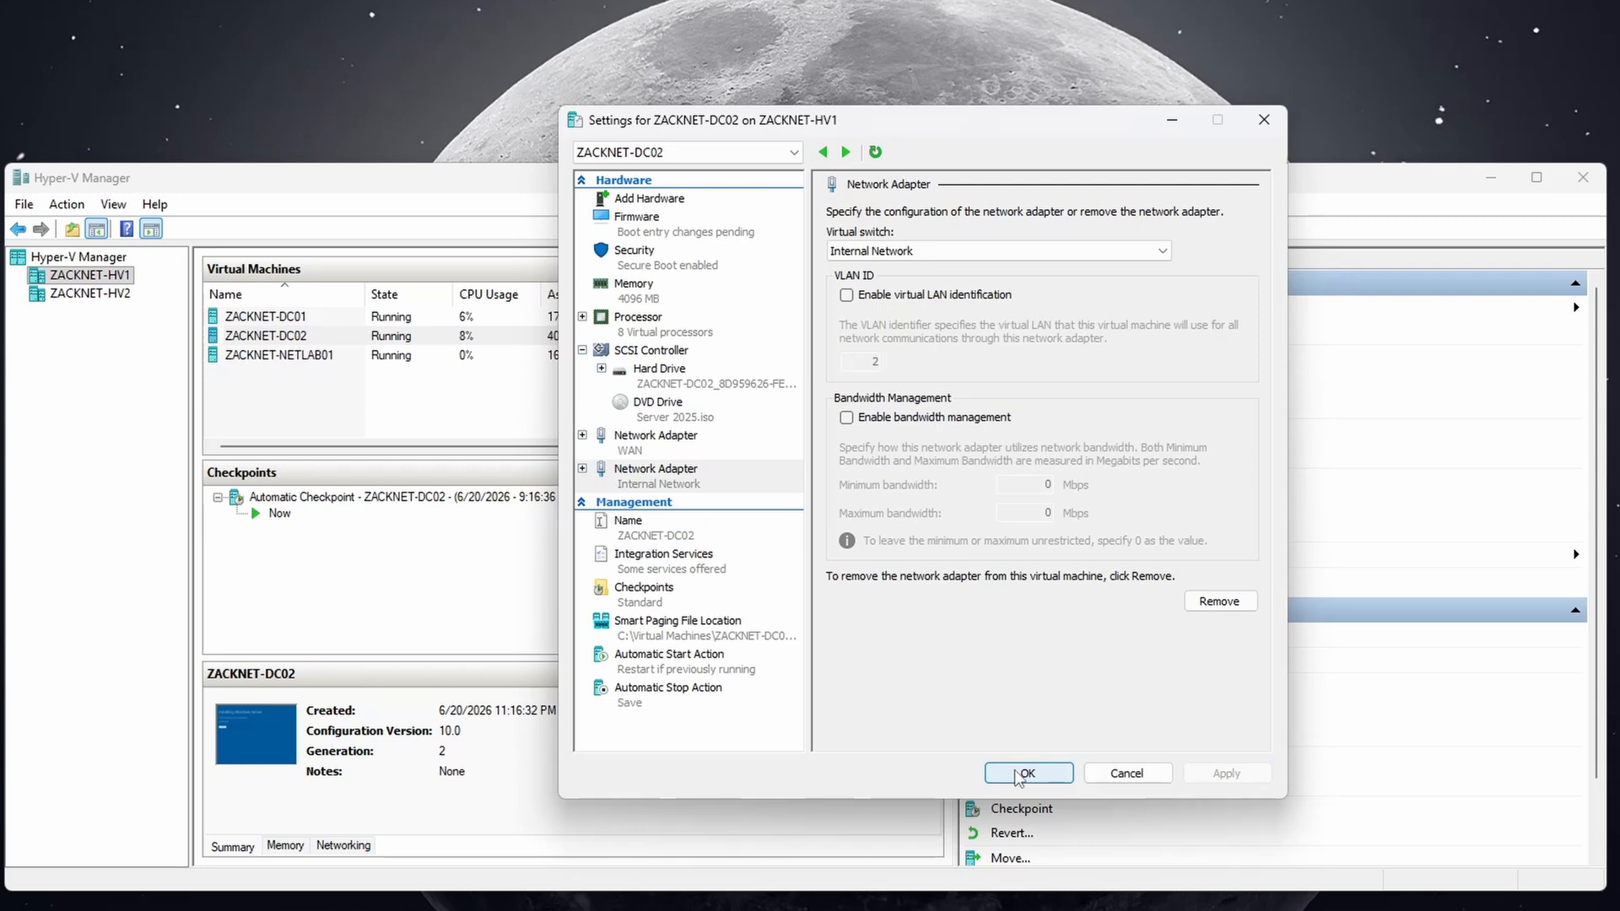
Connect to ZACKNET-DC01's console and move its window to the left.
right_click(342, 331)
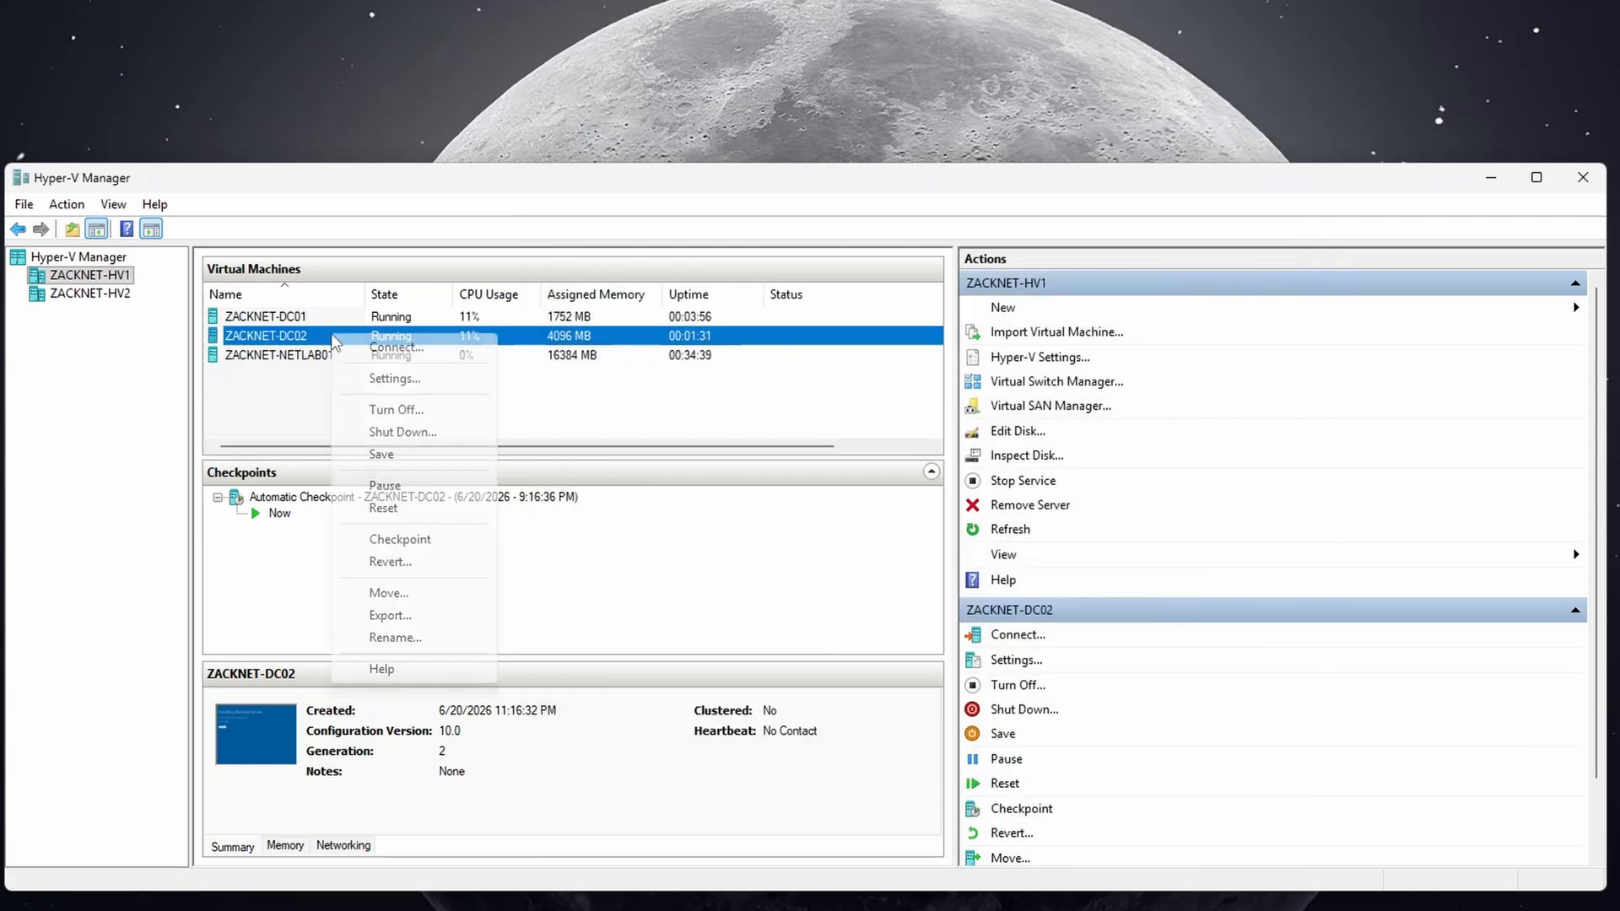
right_click(314, 318)
left_click(350, 332)
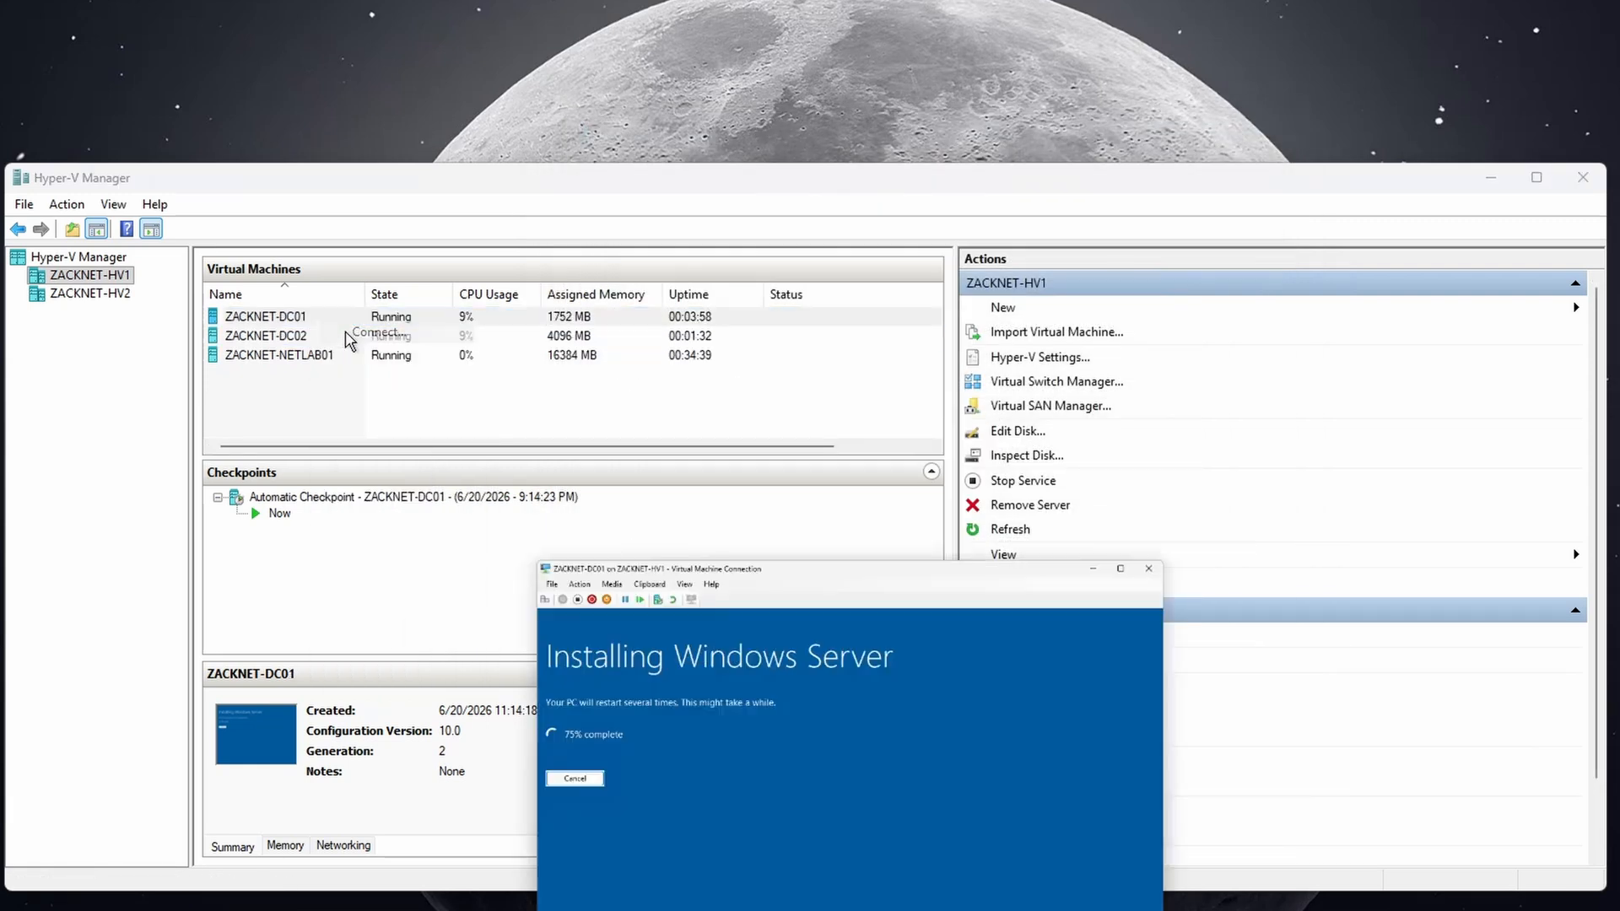
left_click_drag(506, 173, 0, 151)
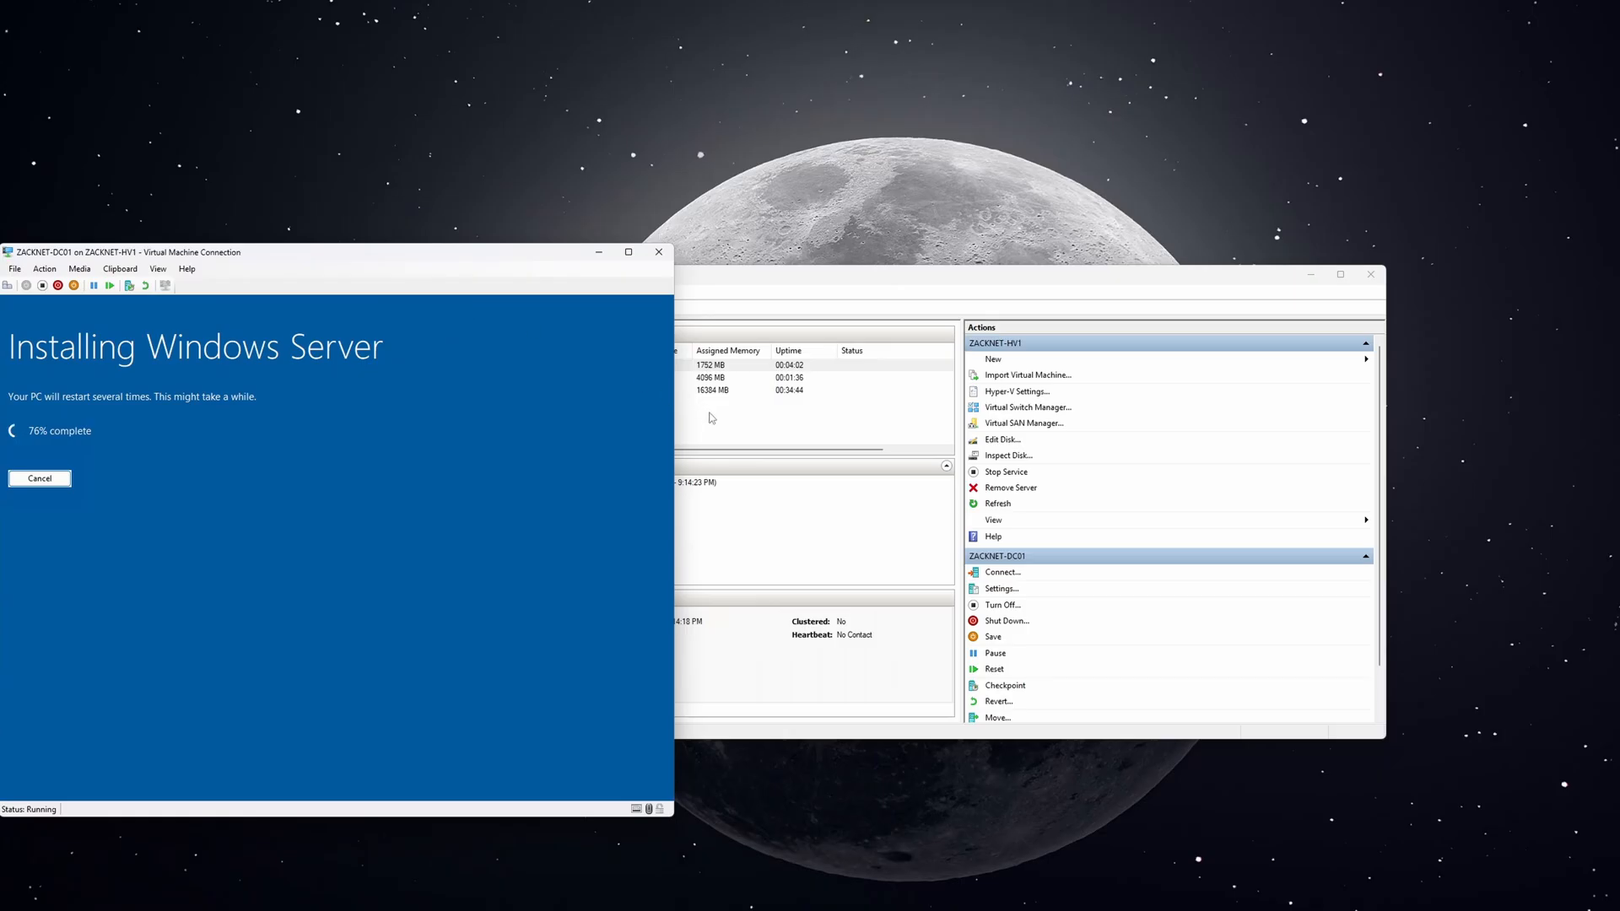
left_click(710, 418)
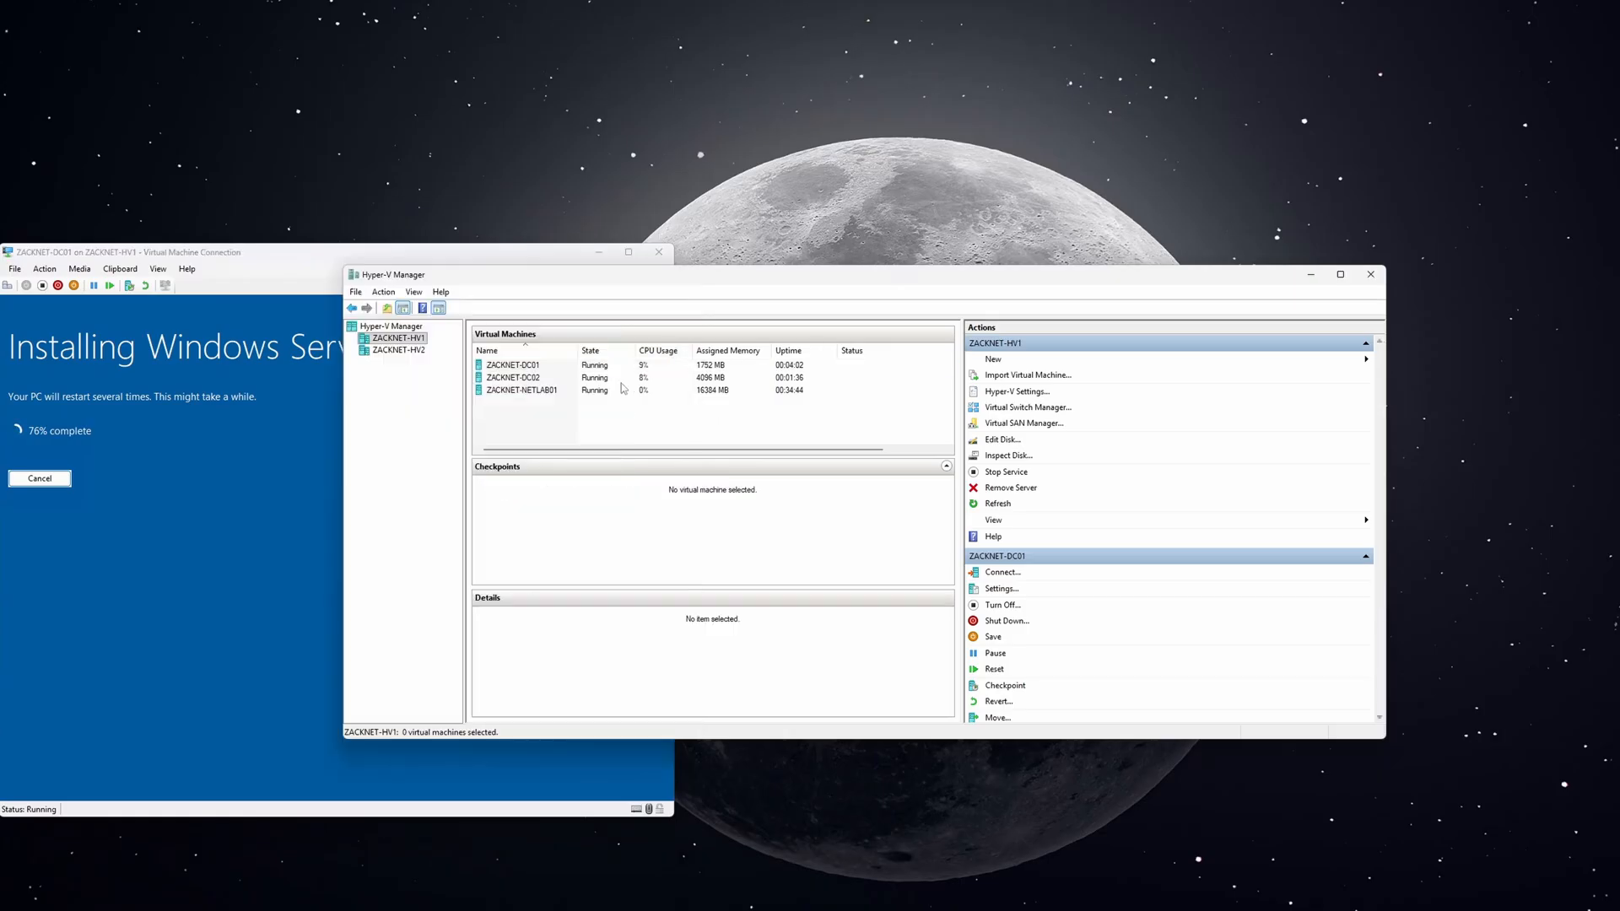
Connect to ZACKNET-DC02's console and place it to the right of DC01's window.
right_click(611, 379)
left_click(650, 389)
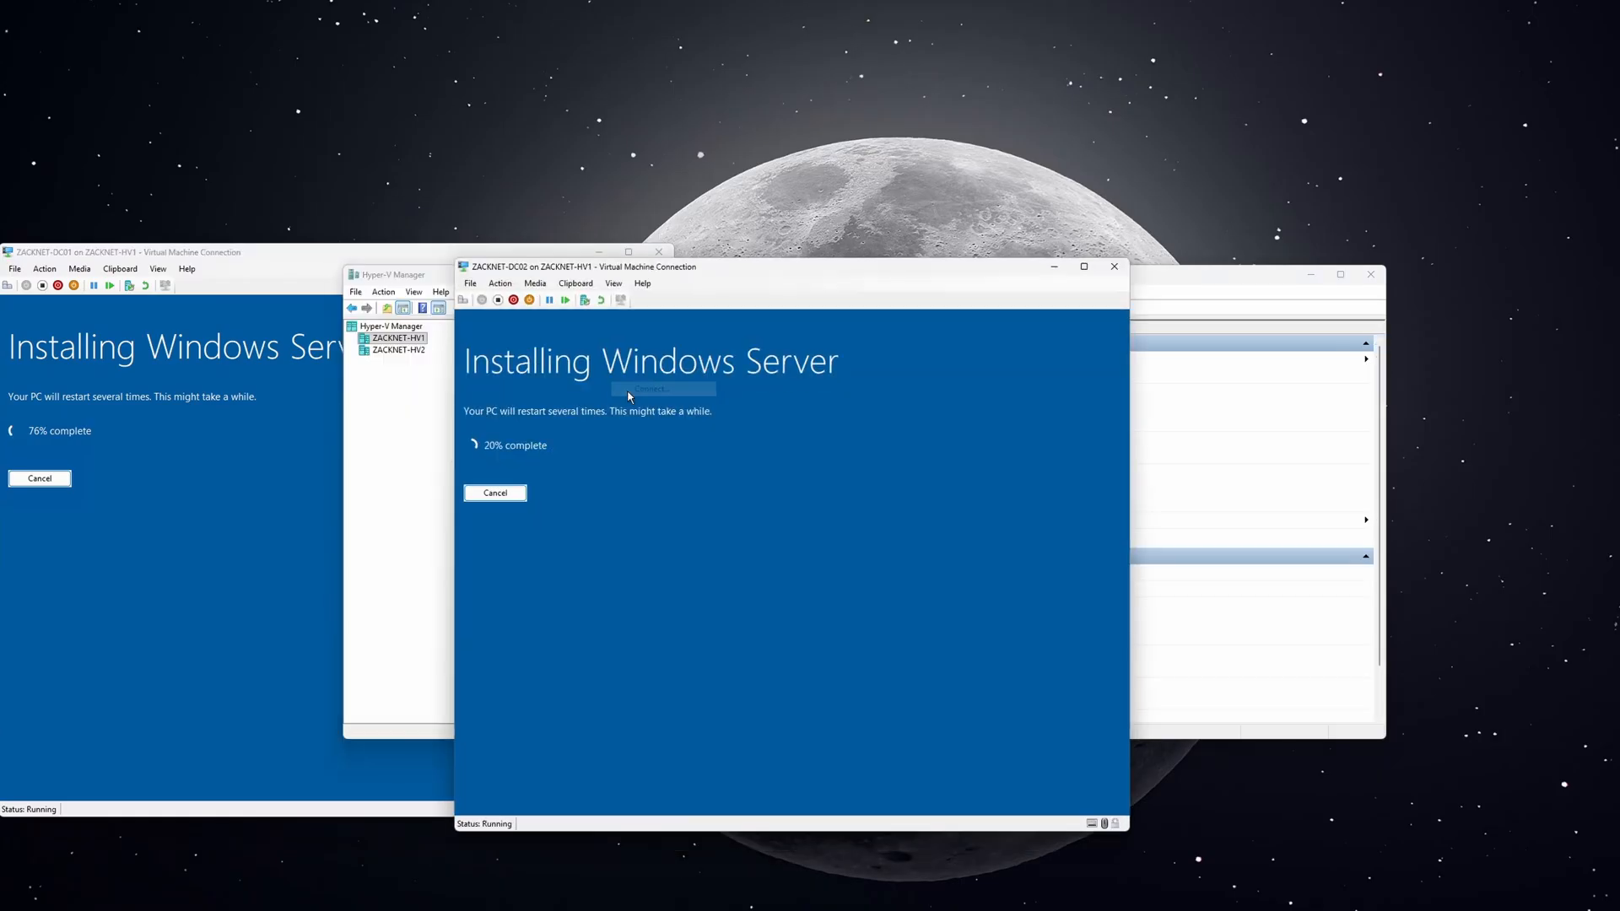
left_click_drag(533, 267, 762, 259)
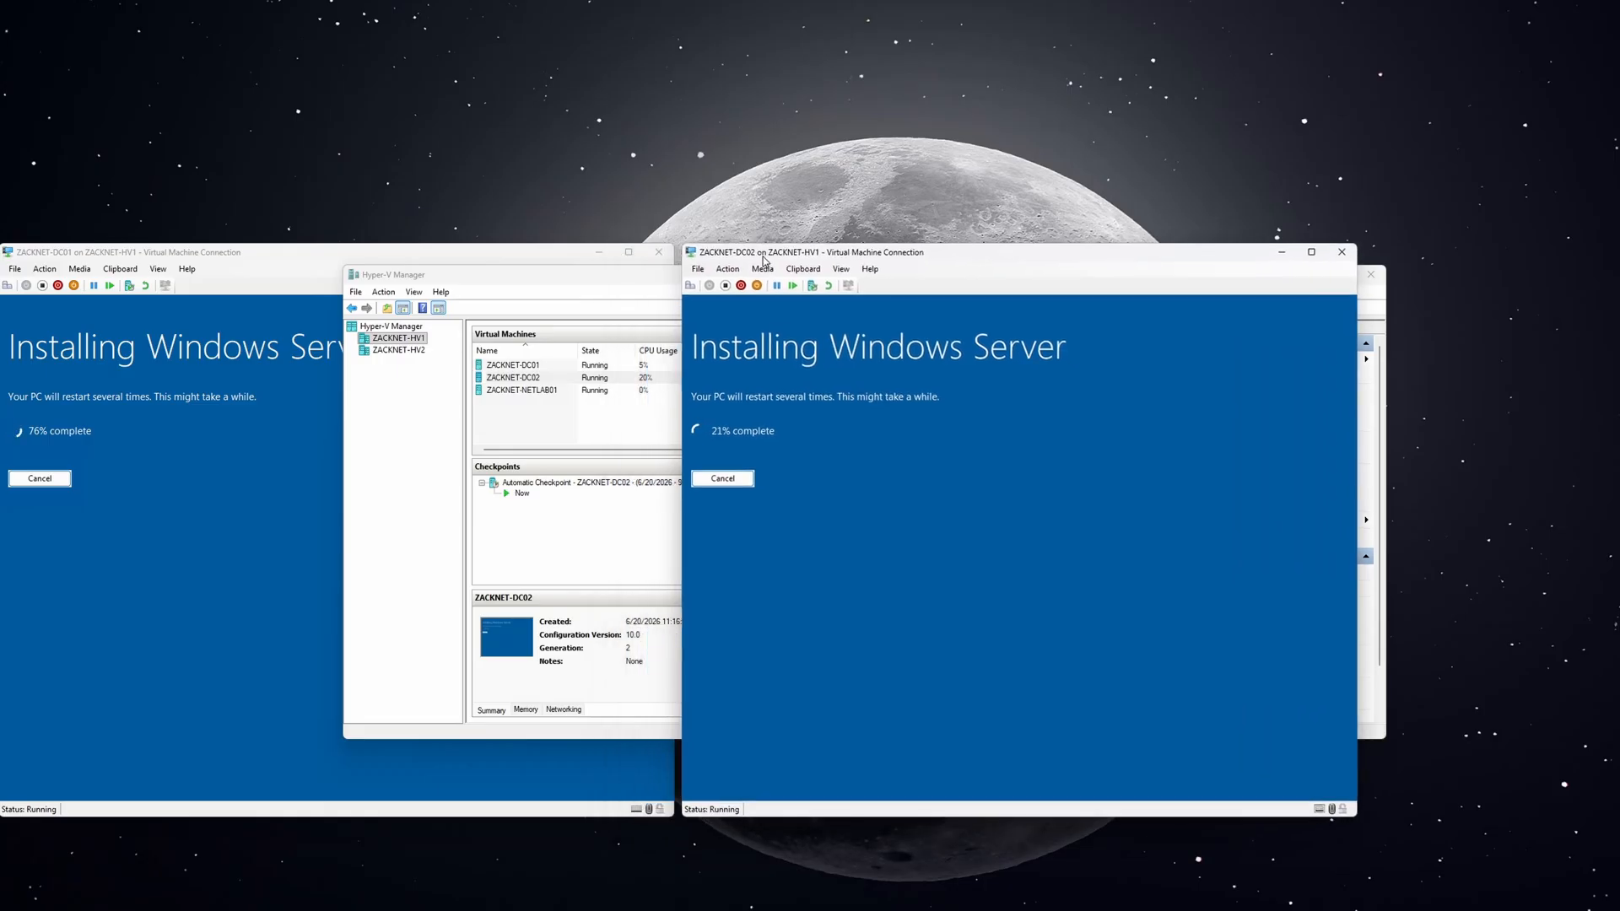
left_click(559, 254)
left_click_drag(545, 255, 551, 256)
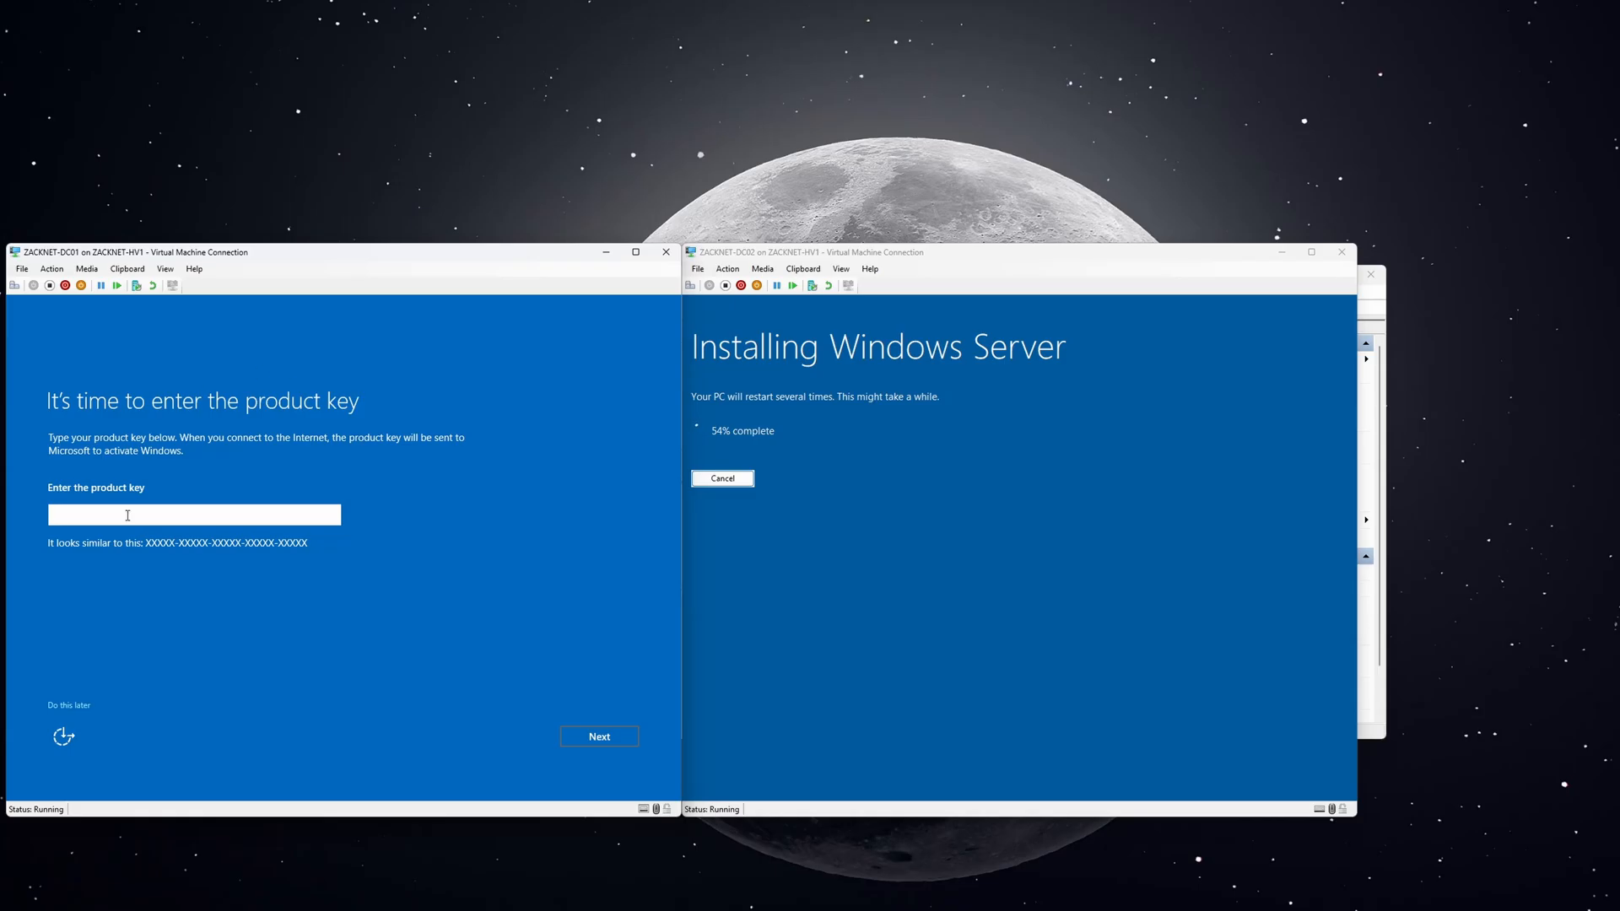
Skip DC01's product key and set and confirm its Administrator password.
left_click(65, 706)
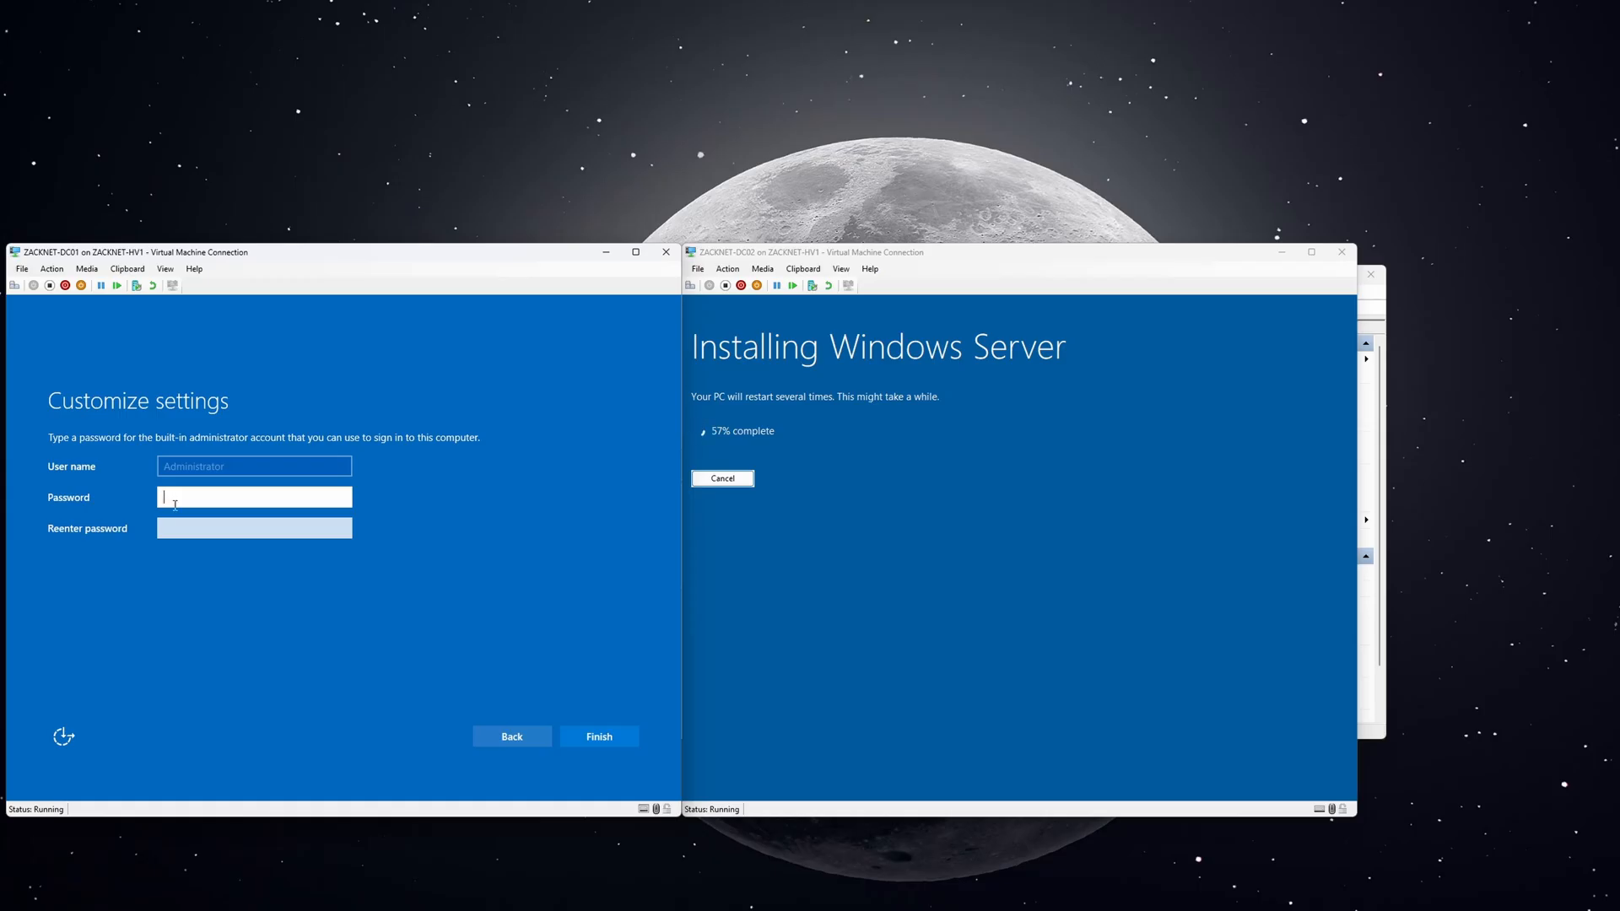
type("P@")
key("Tab")
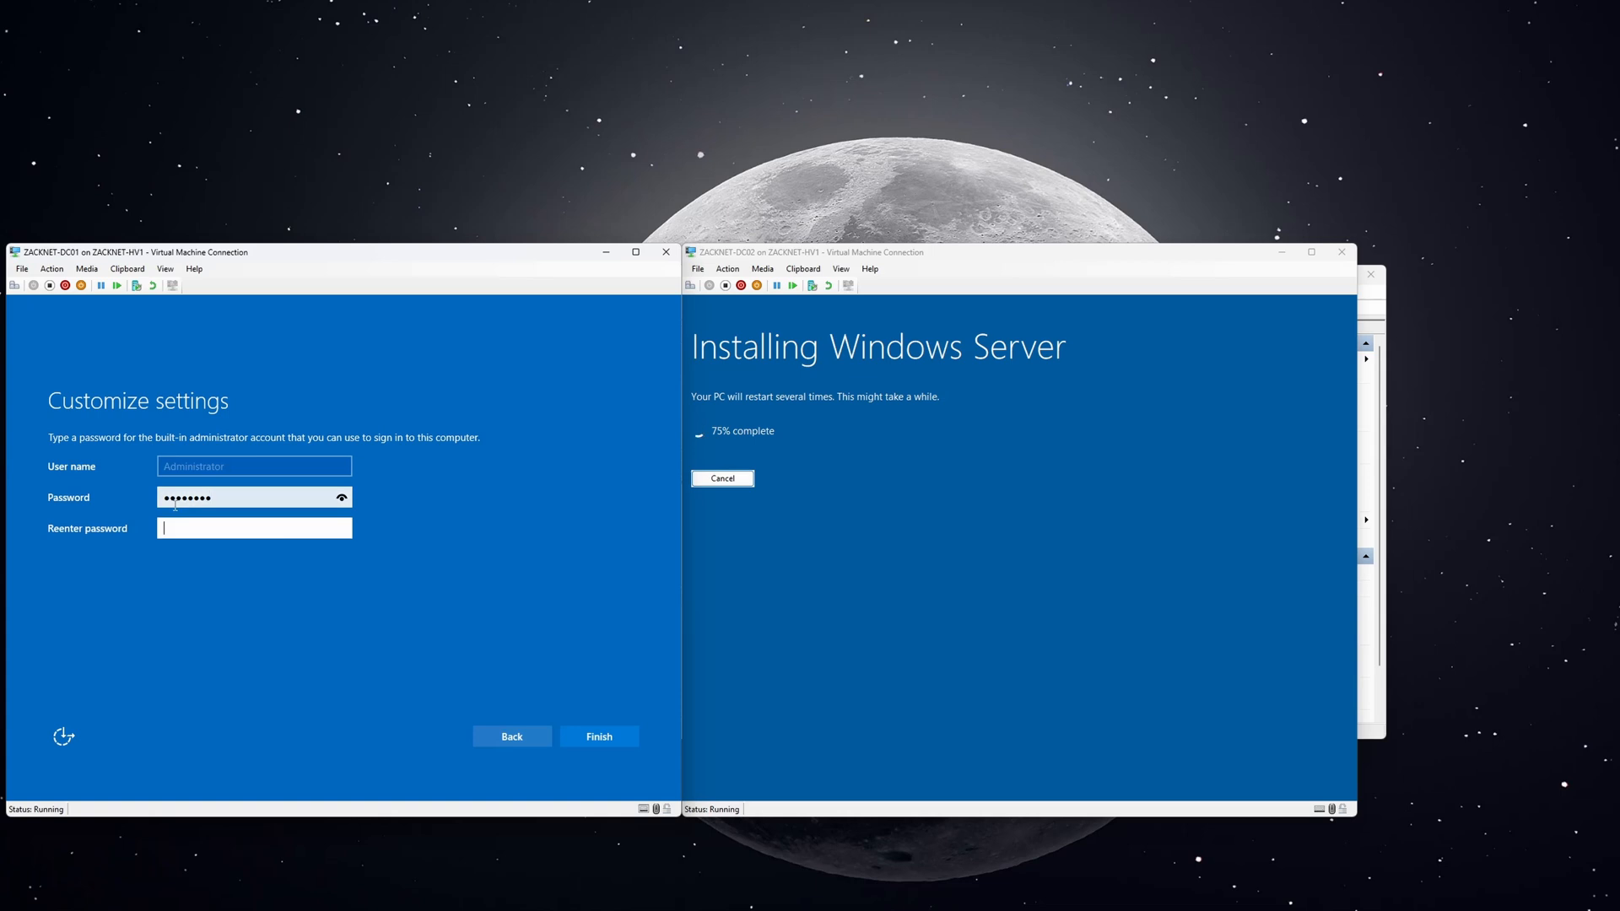
type("P@ssw0rd")
key("Return")
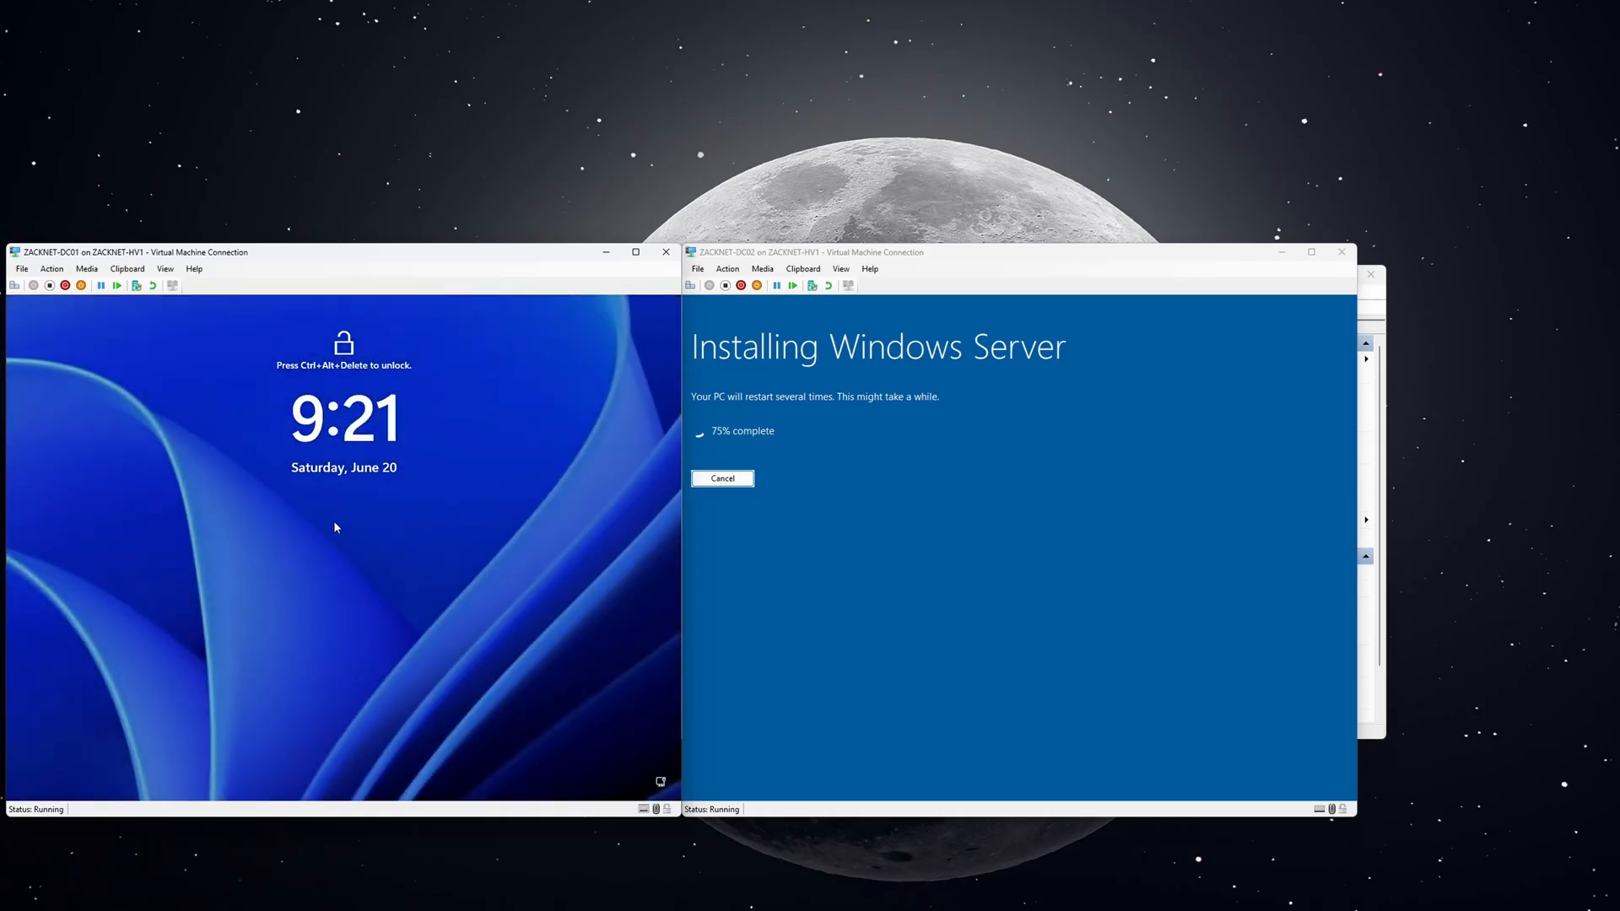
Send Ctrl+Alt+Delete to DC01 and sign in as Administrator with the password.
left_click(51, 268)
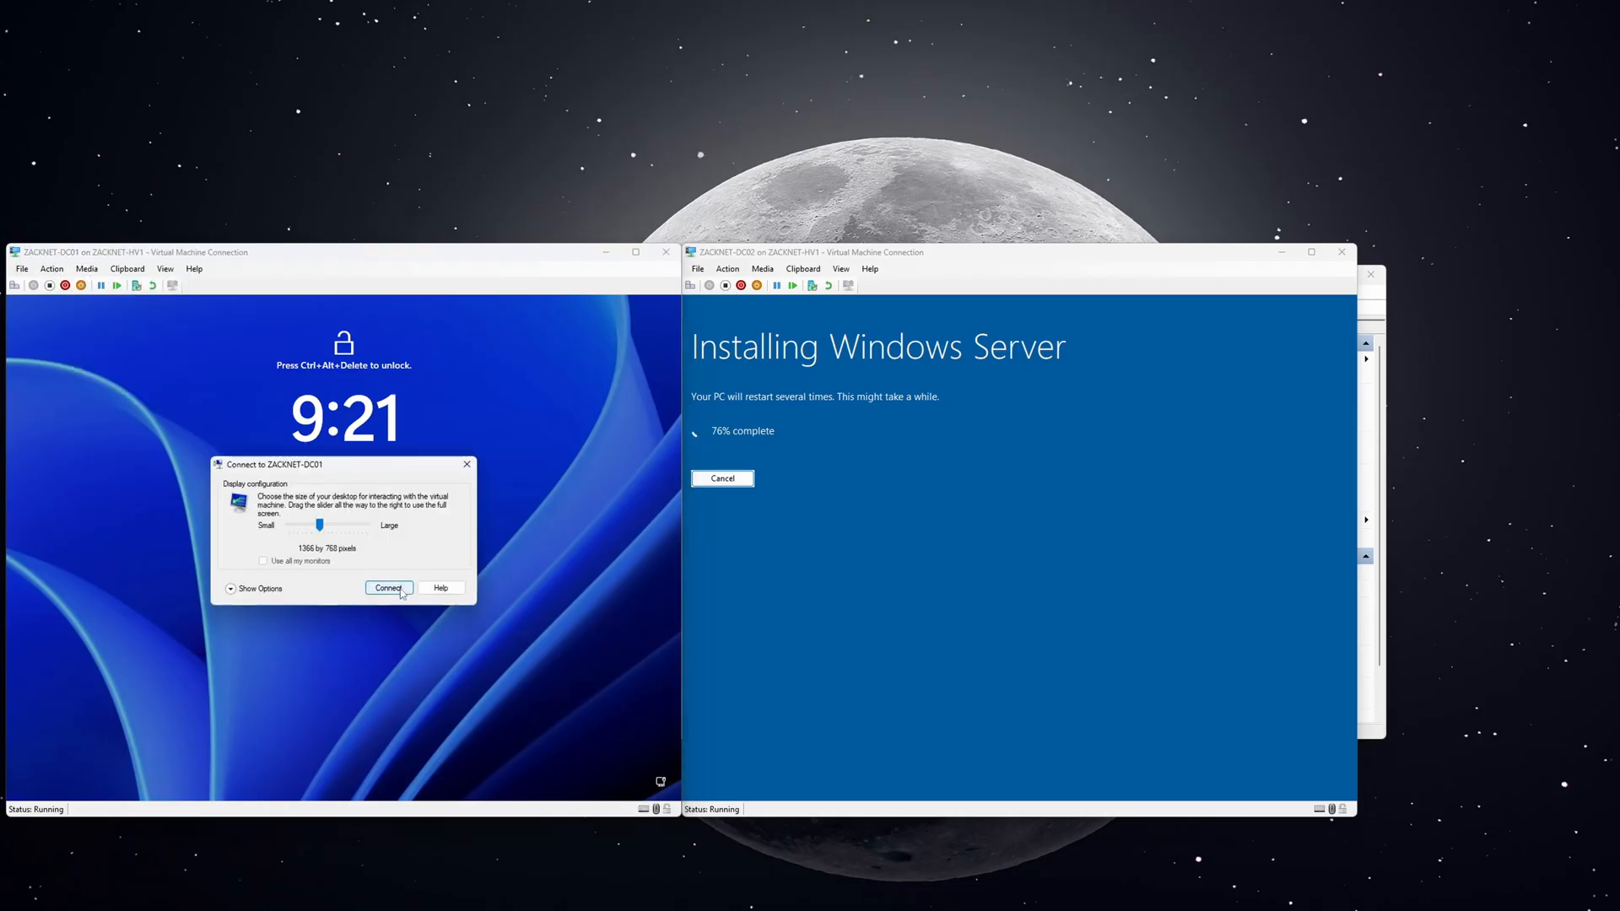
left_click(458, 464)
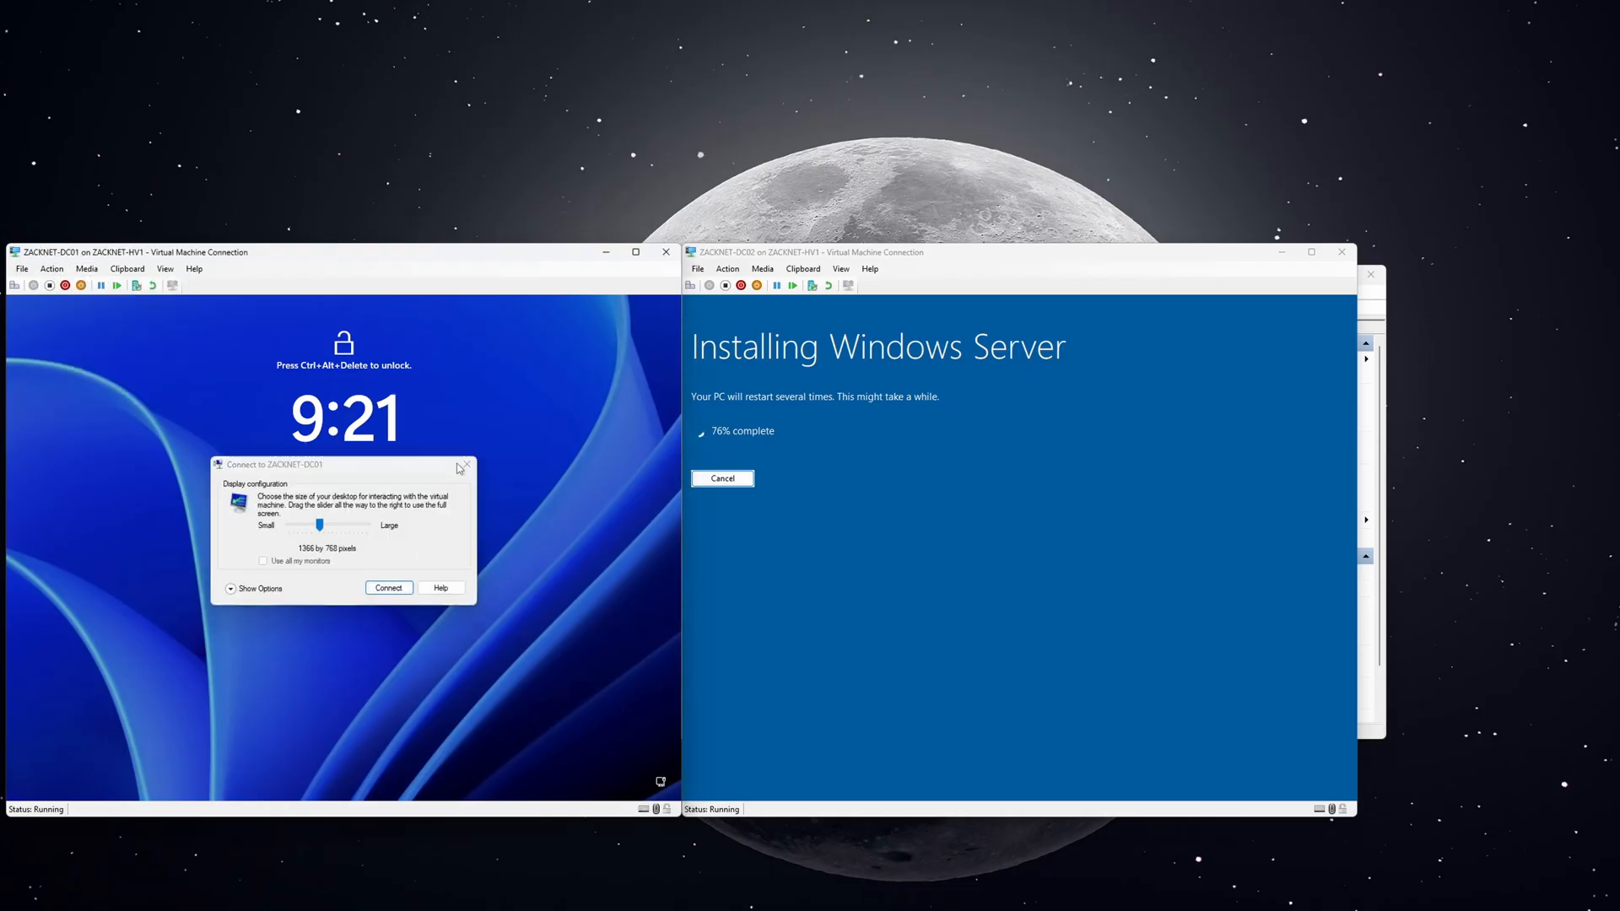
left_click(52, 269)
left_click(65, 282)
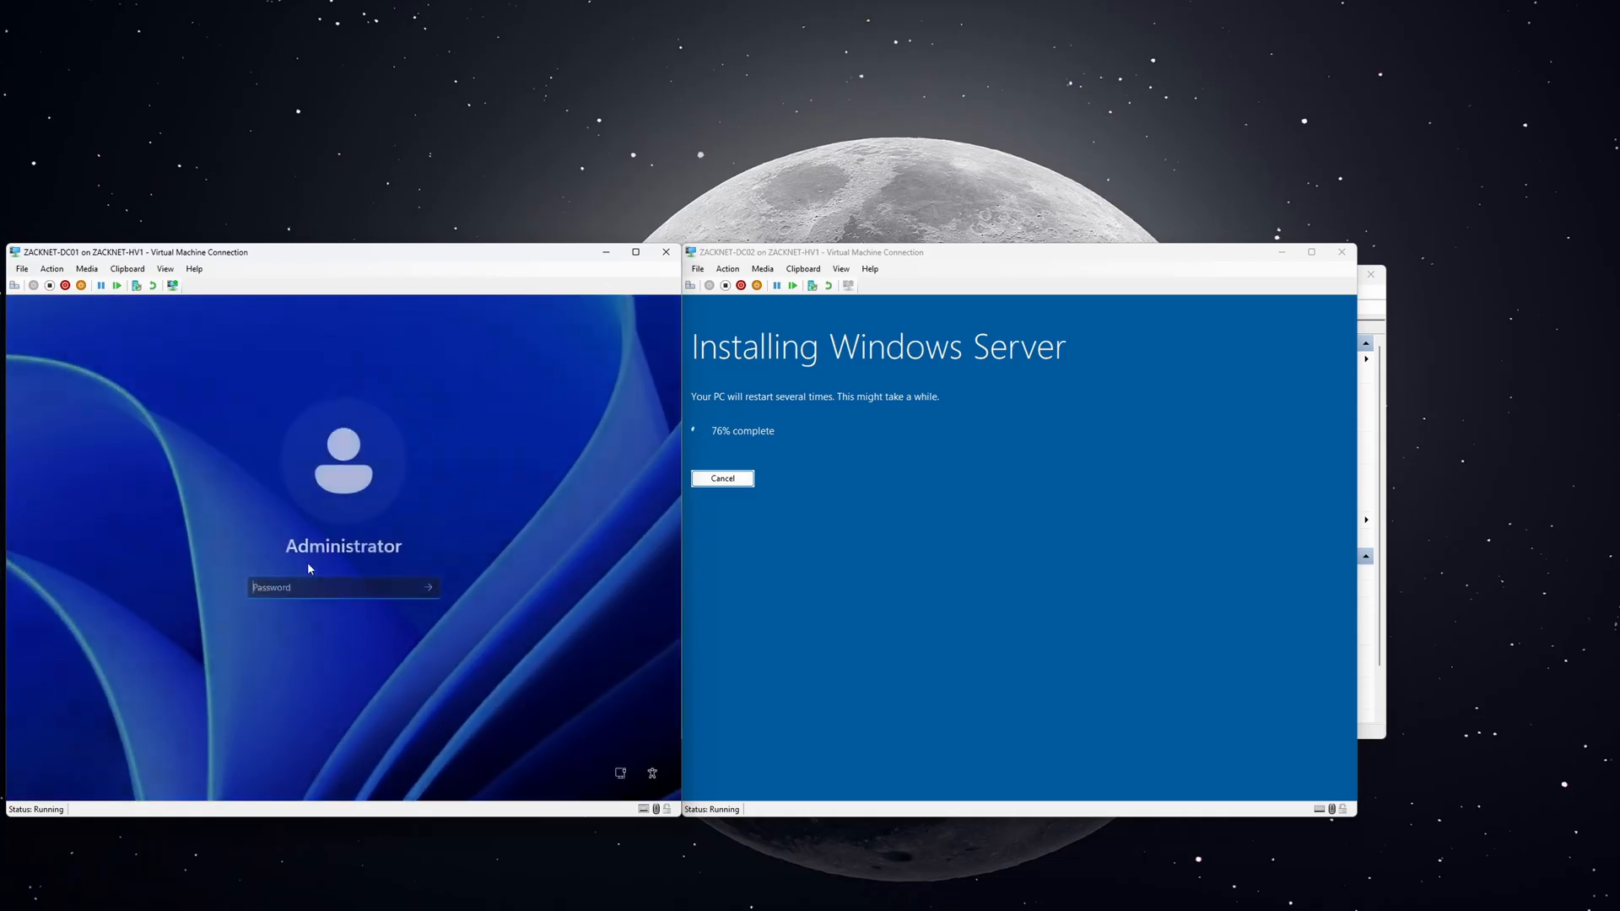
type("****")
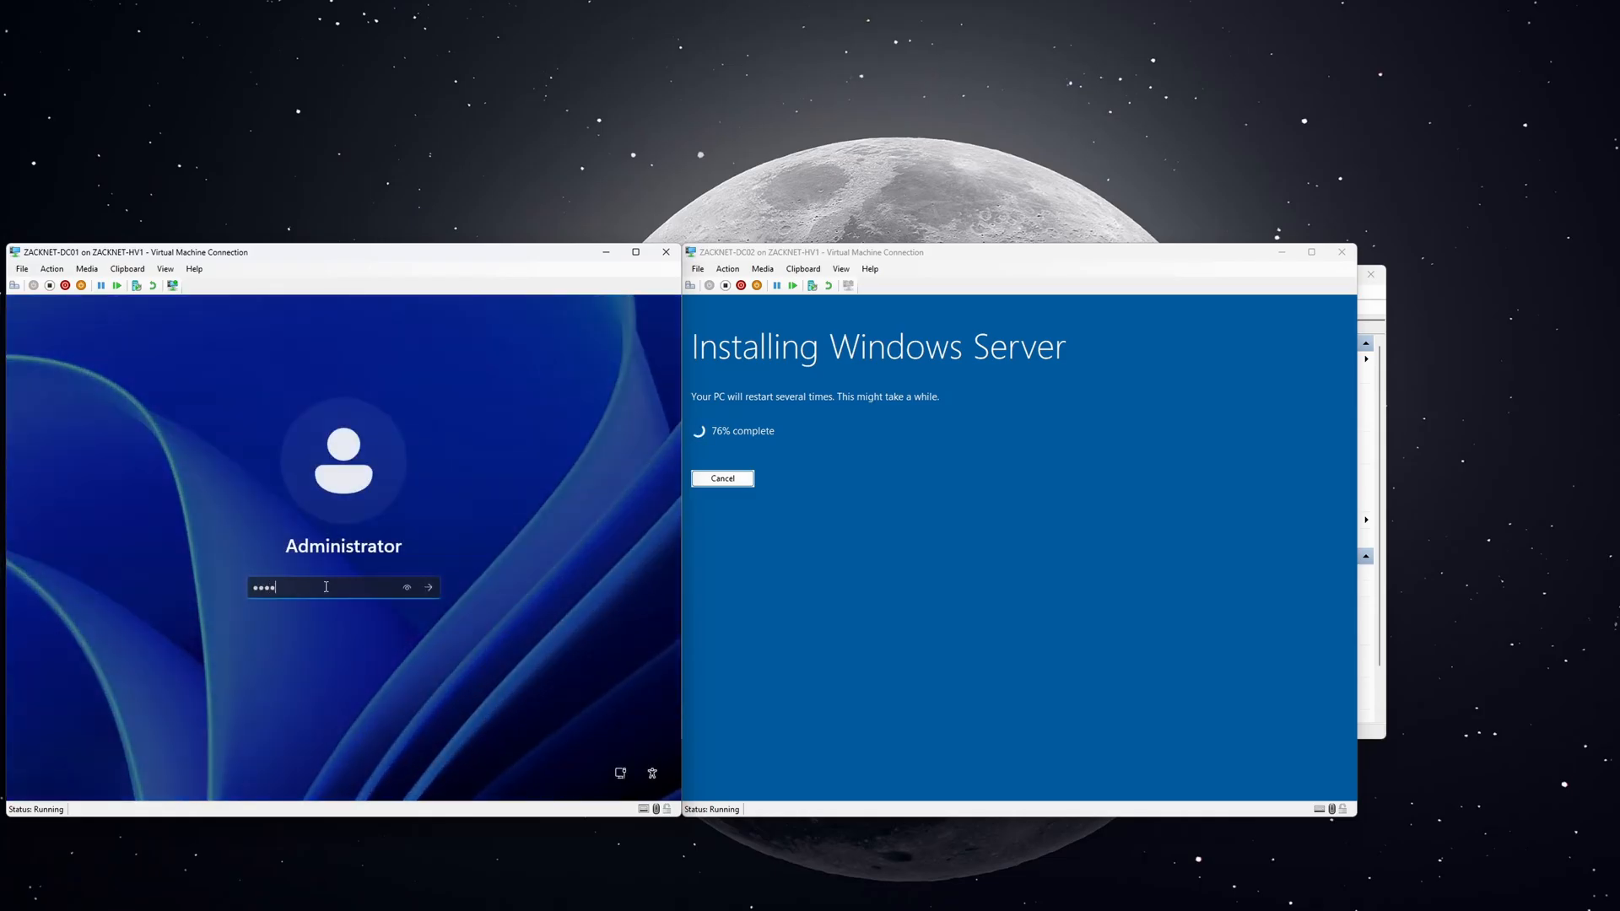
key("Return")
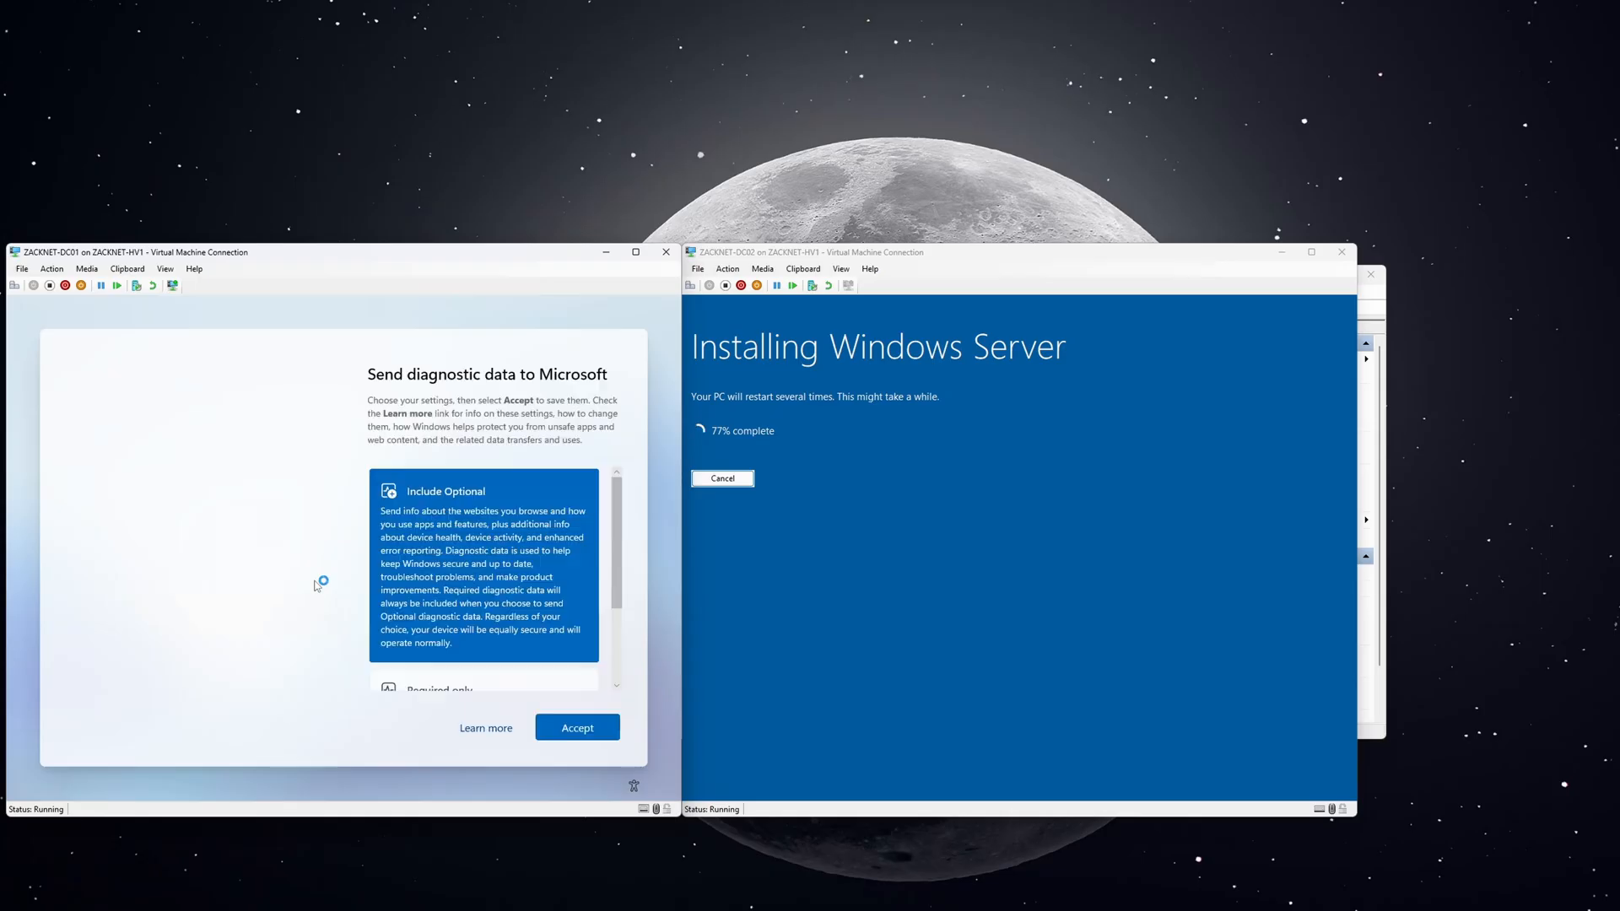
Accept the diagnostic data settings, dismiss the Azure Arc prompt and close Server Manager.
left_click(577, 728)
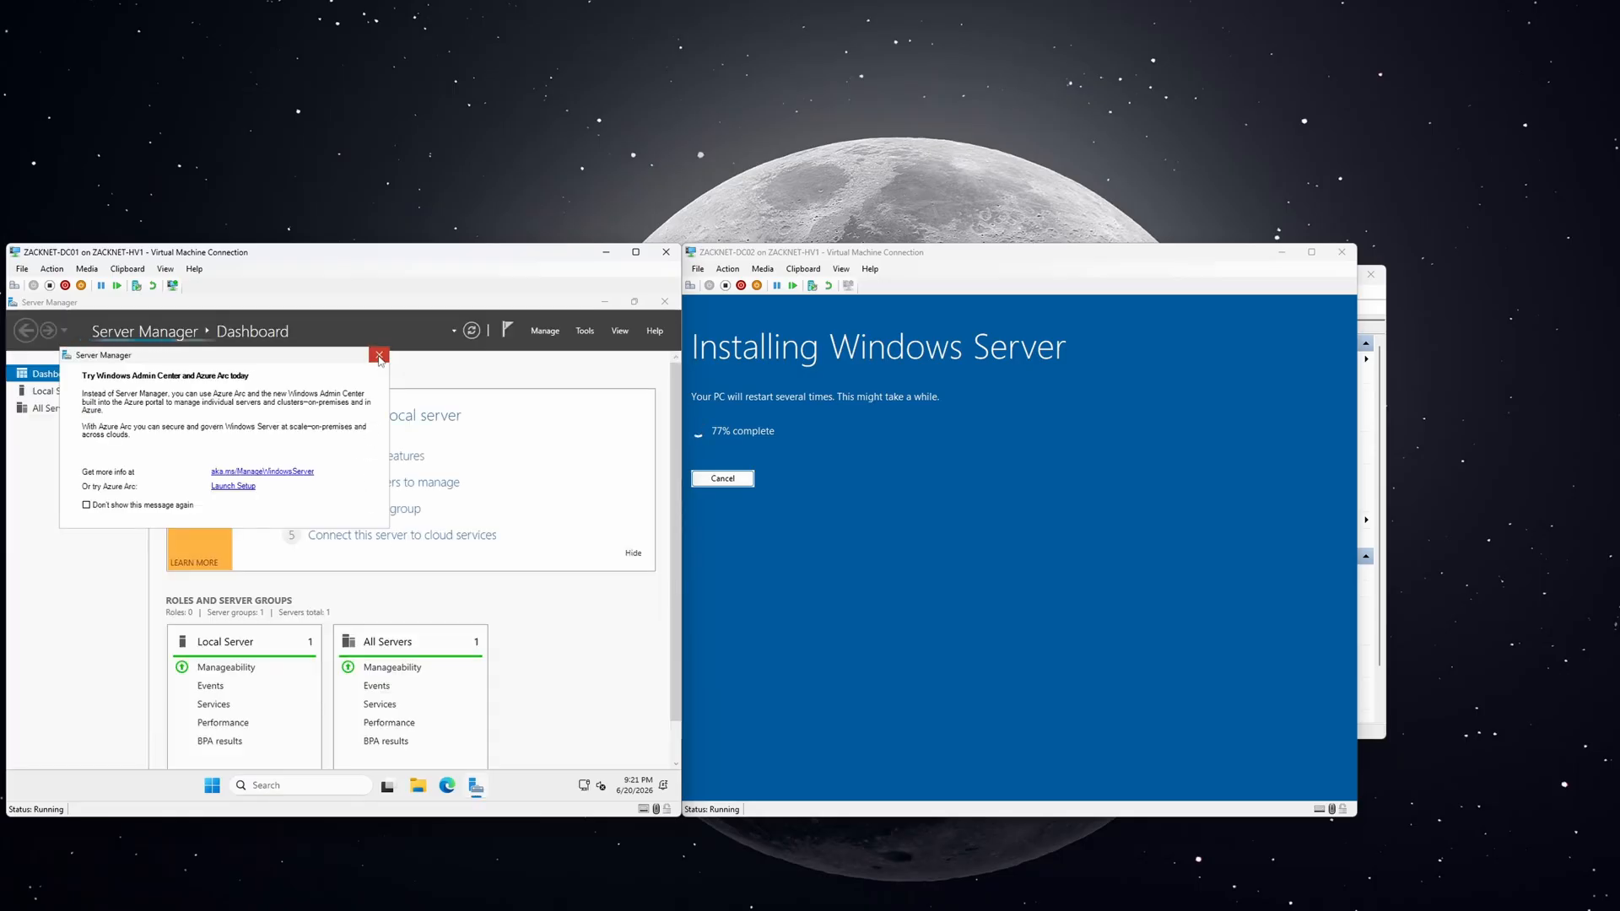
left_click(379, 357)
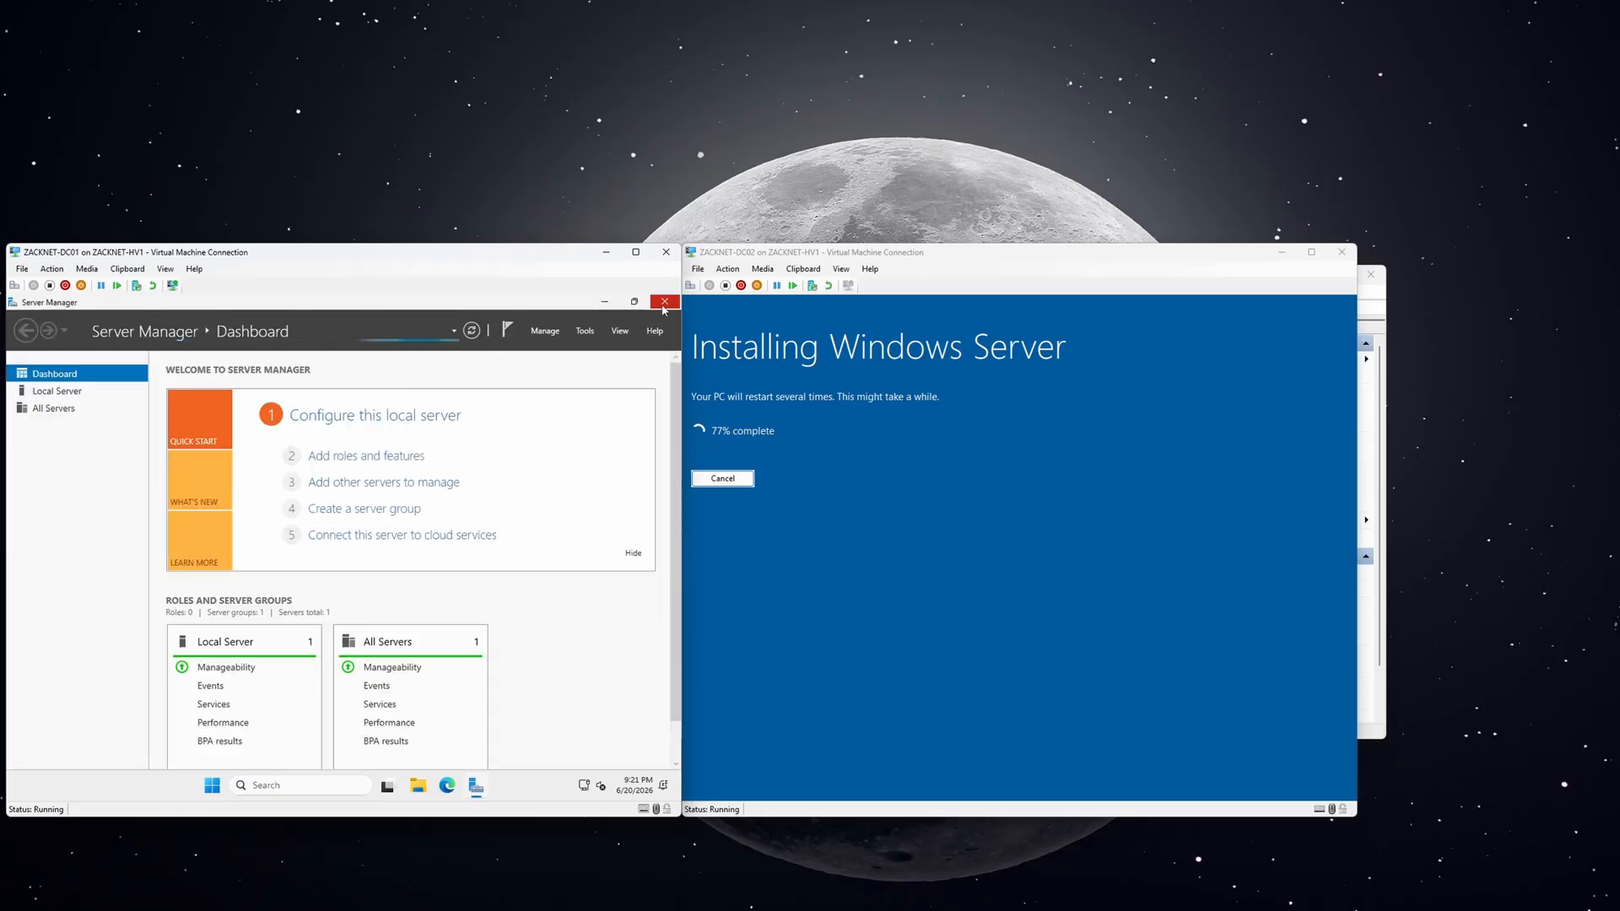
left_click(310, 784)
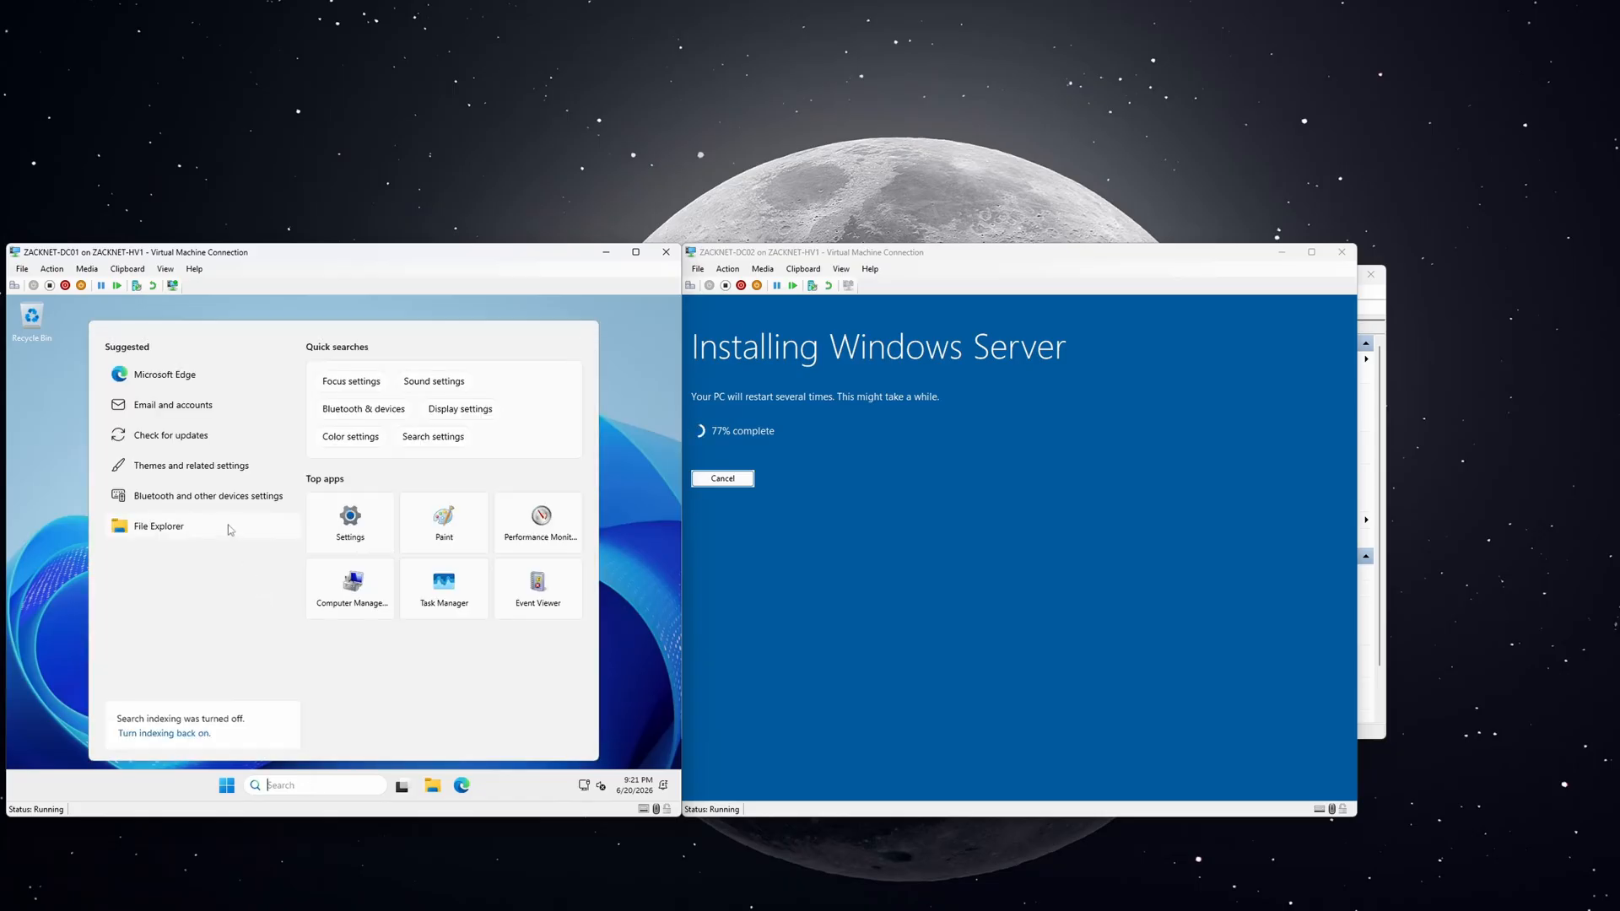
Start checking for updates on DC01, then skip DC02's product key and set its Administrator password.
left_click(191, 432)
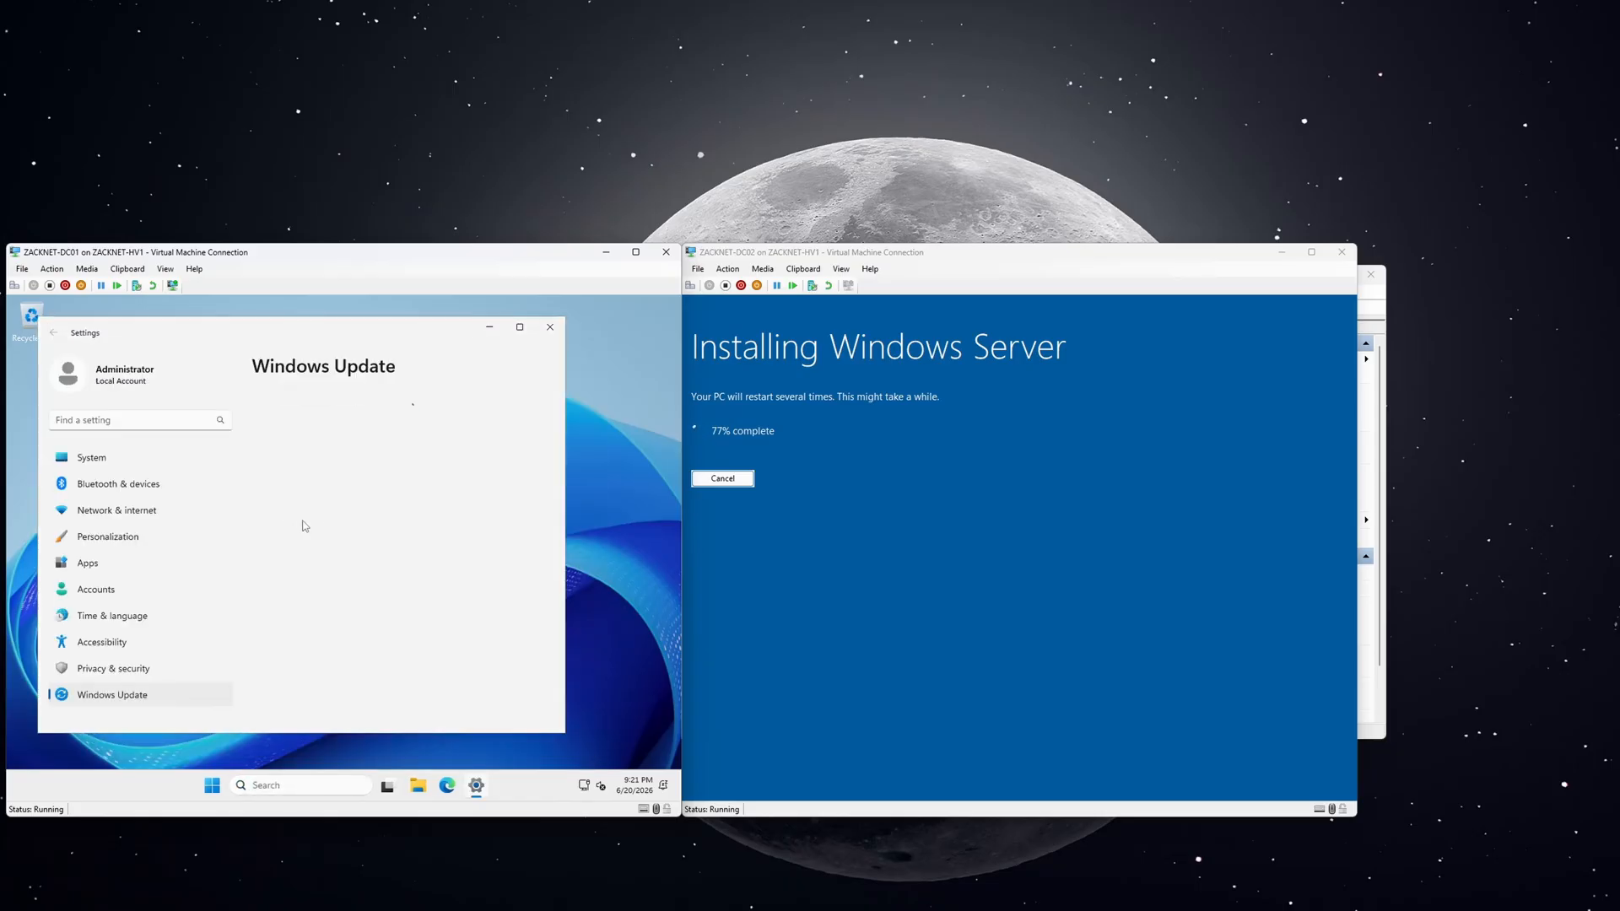
left_click(499, 427)
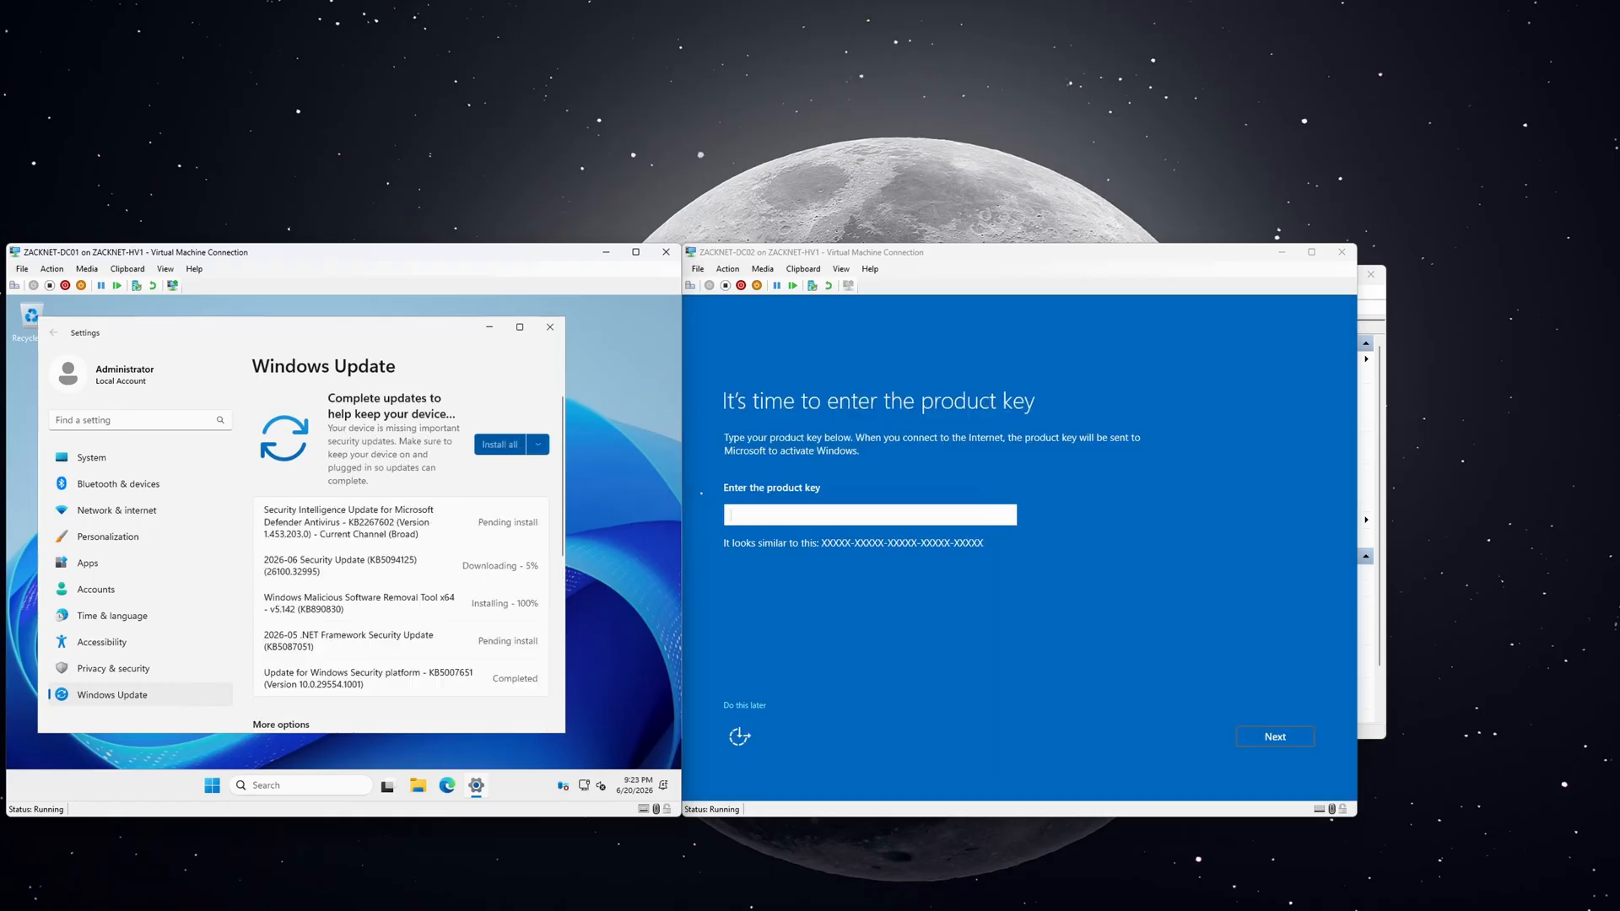
left_click(746, 706)
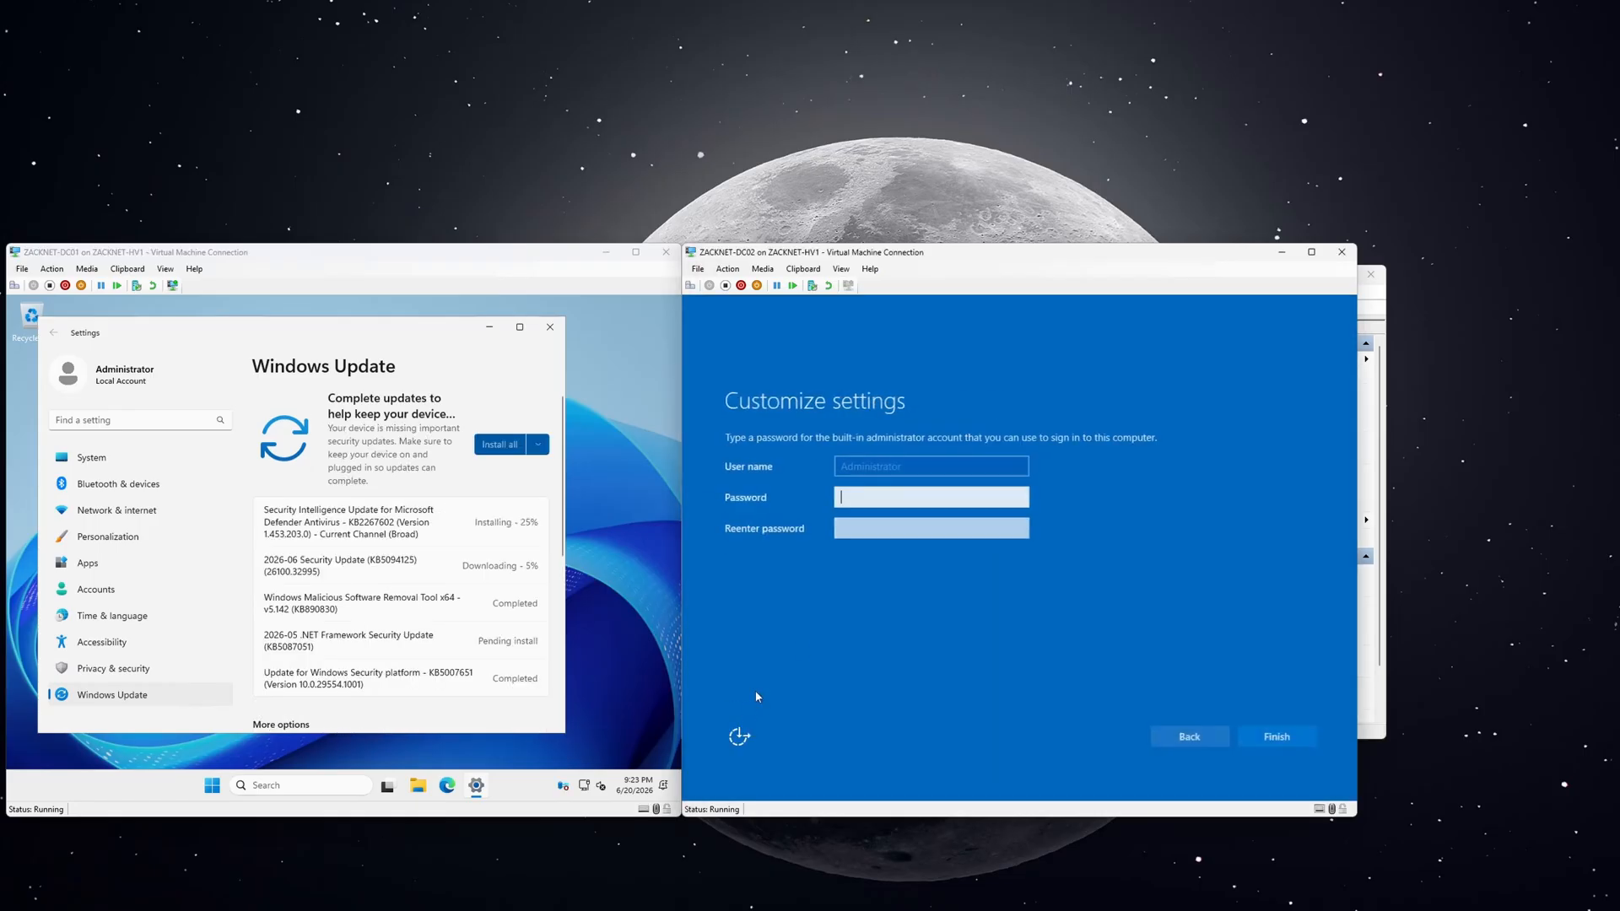
type("••••••")
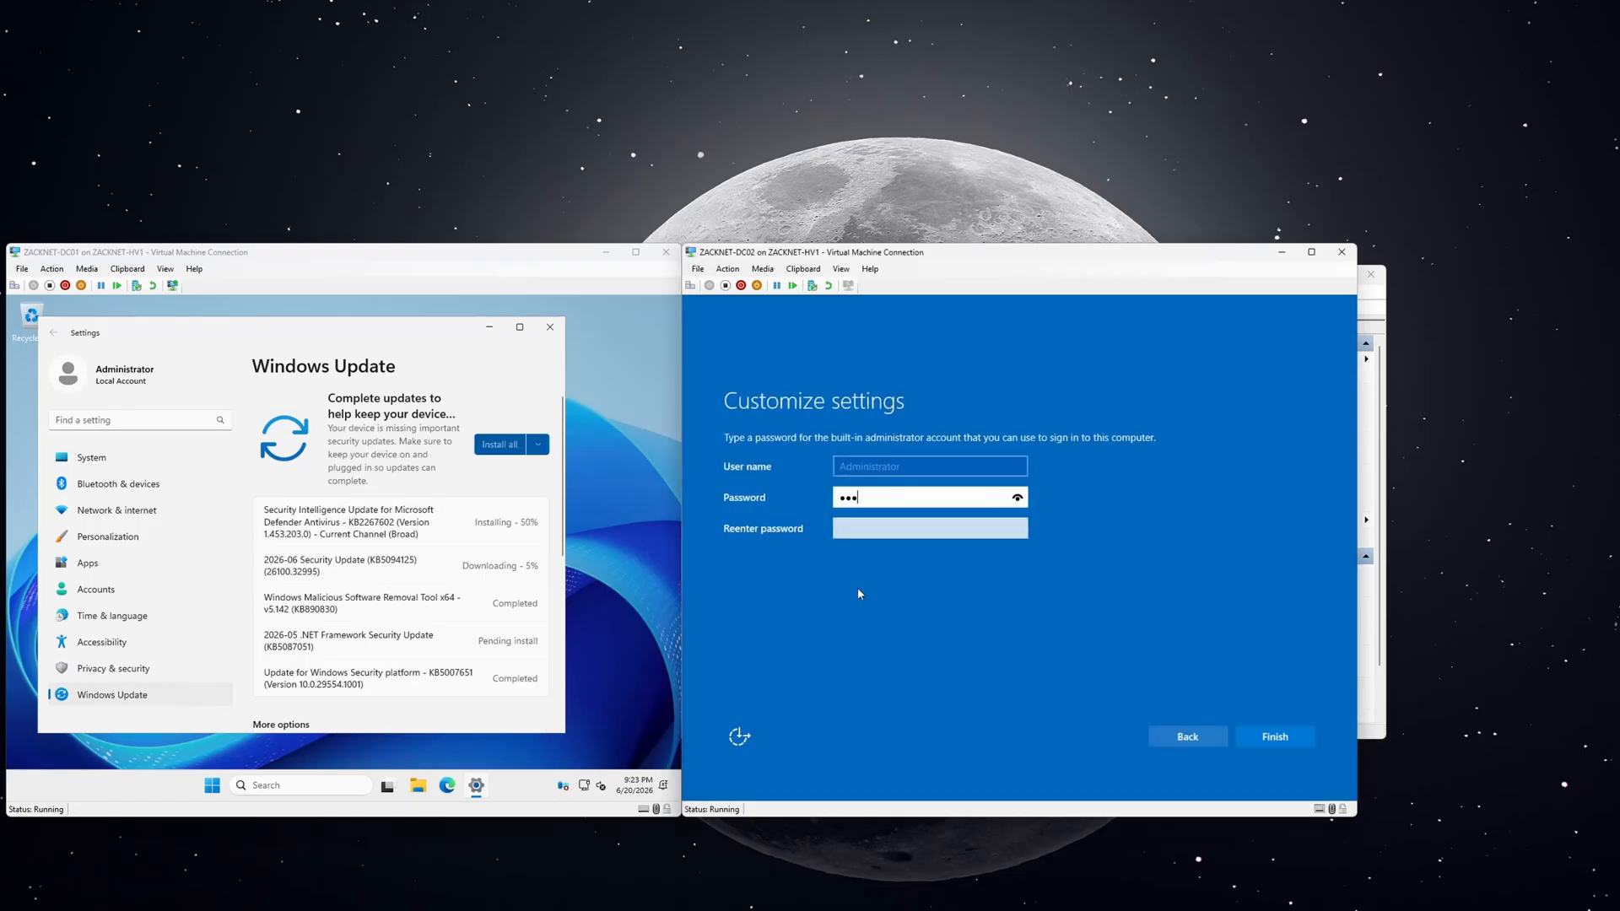
type("••")
key("Return")
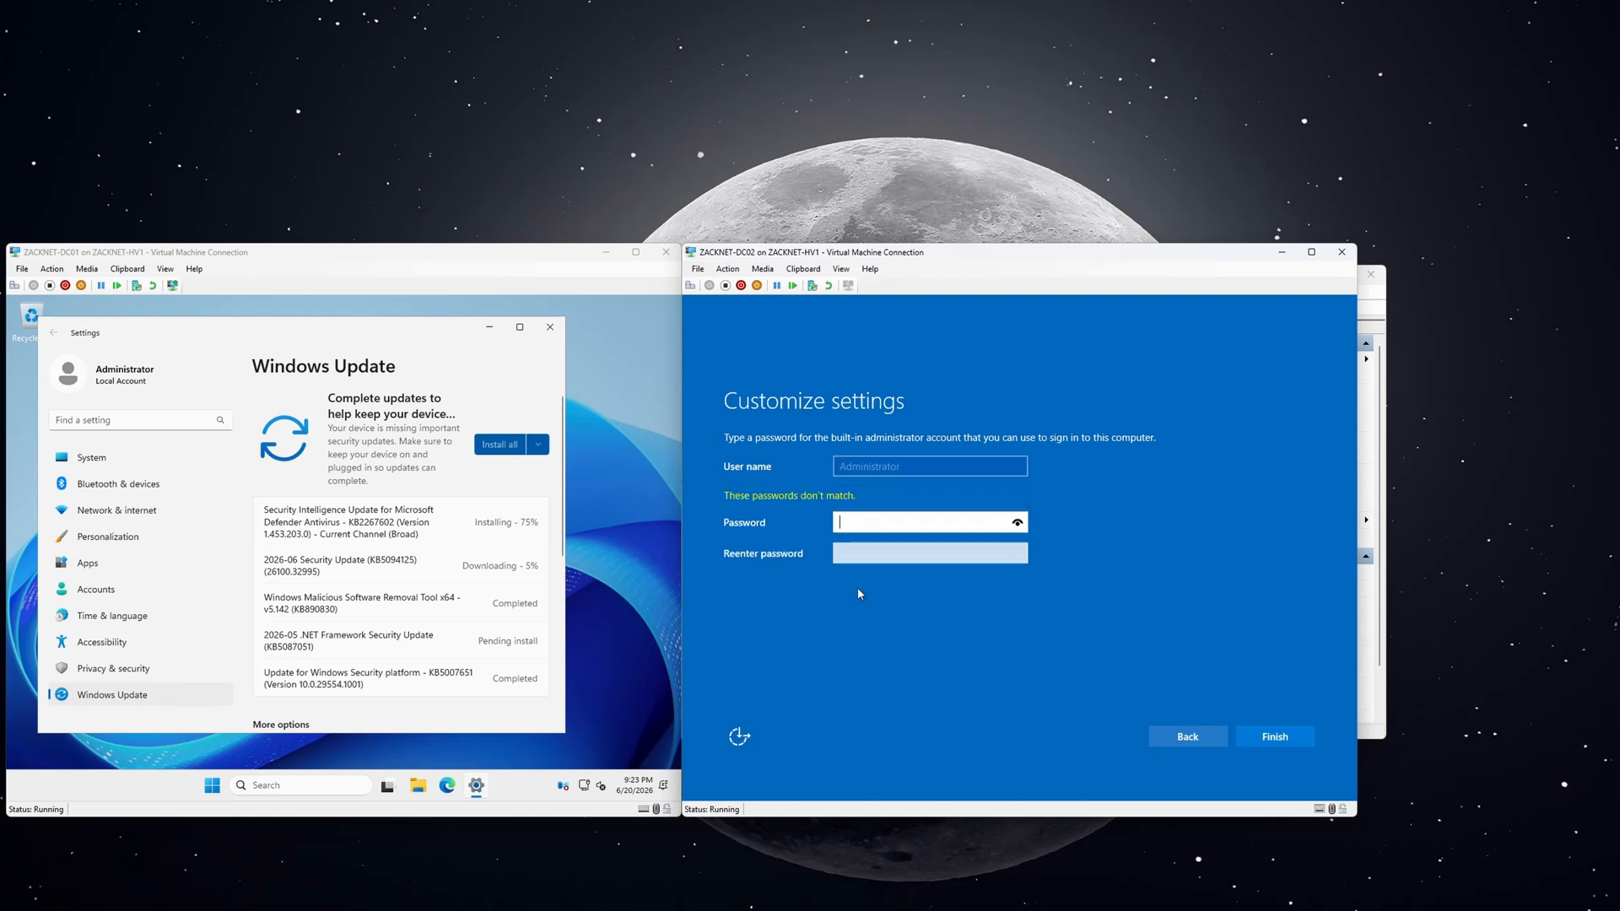
type("••••••••")
key("Tab")
type("••••••")
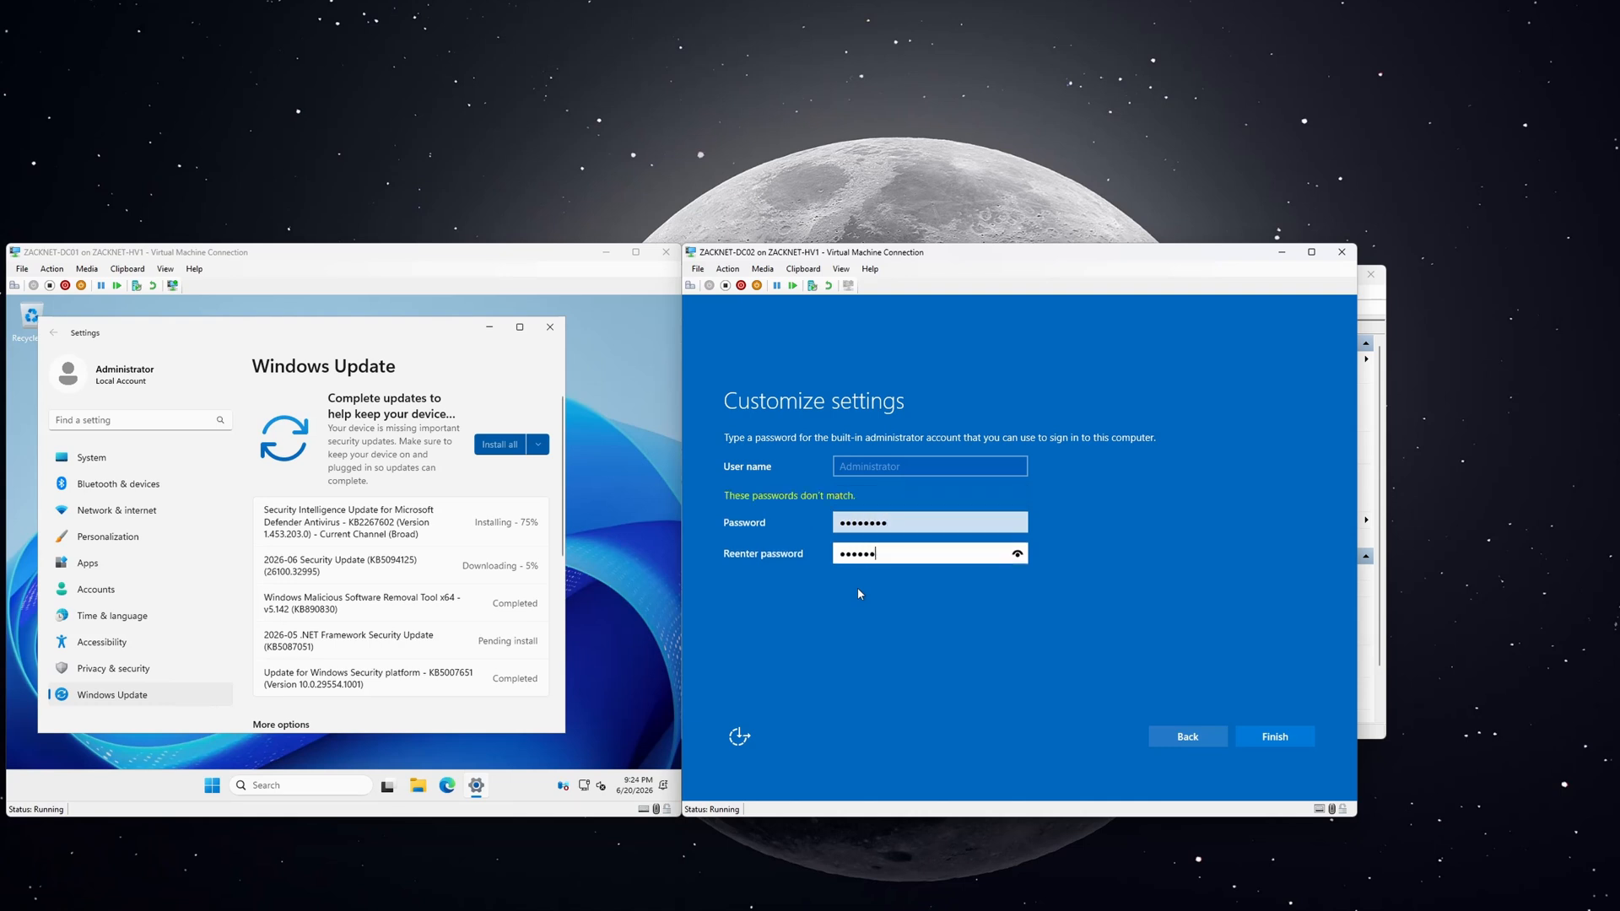
left_click(1257, 738)
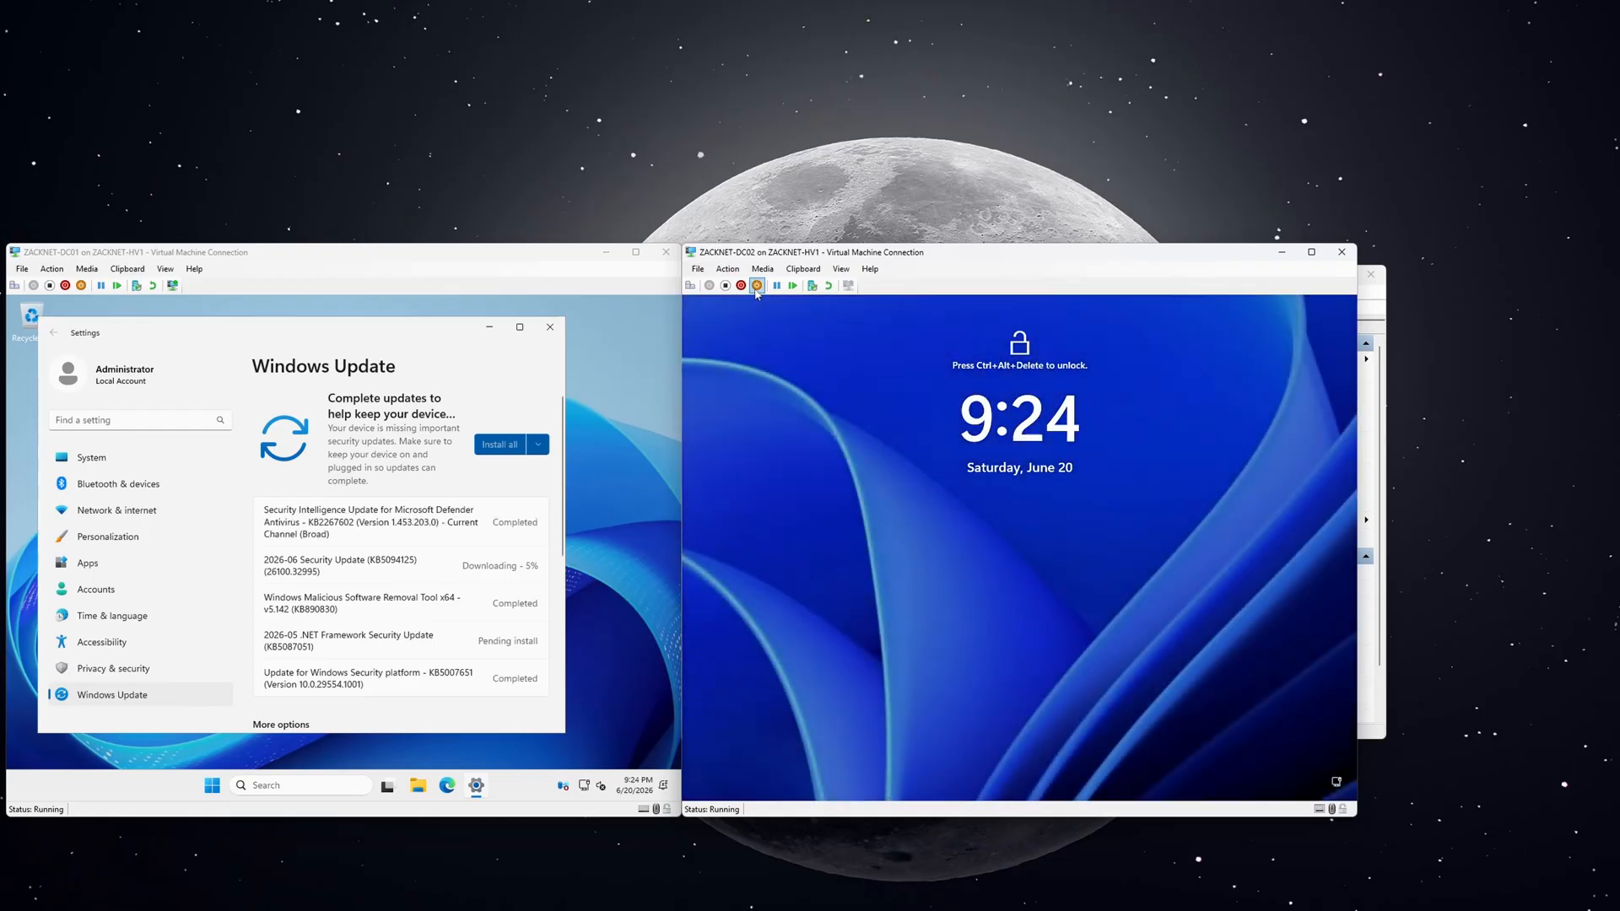
Sign in to DC02 as Administrator via Ctrl+Alt+Delete and open Windows search.
left_click(730, 270)
left_click(759, 283)
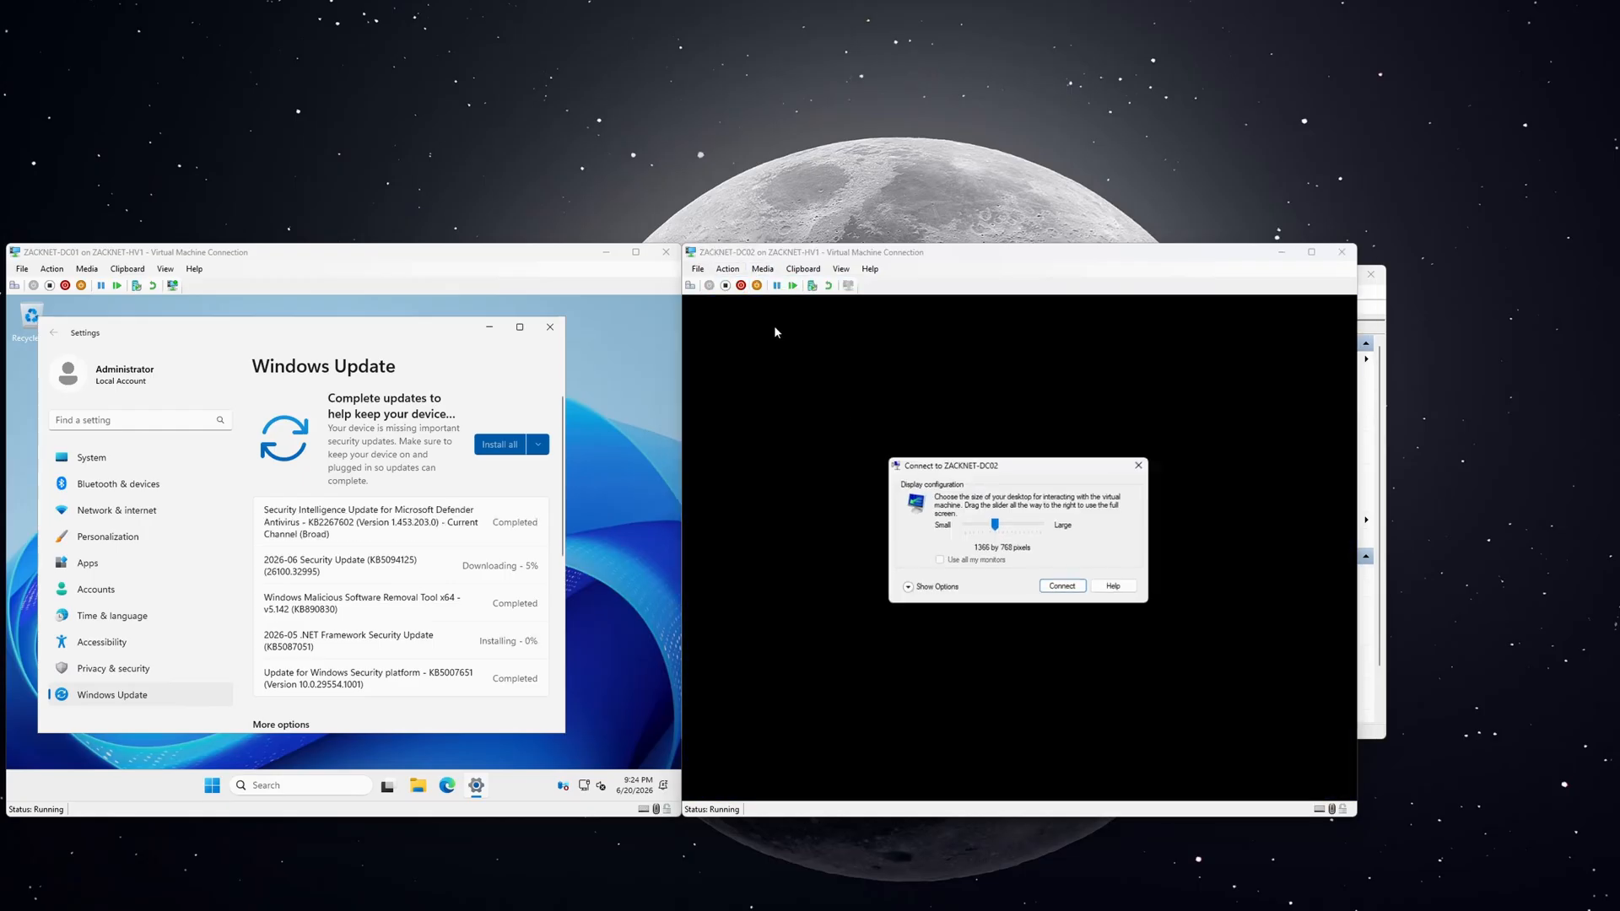
left_click(1064, 588)
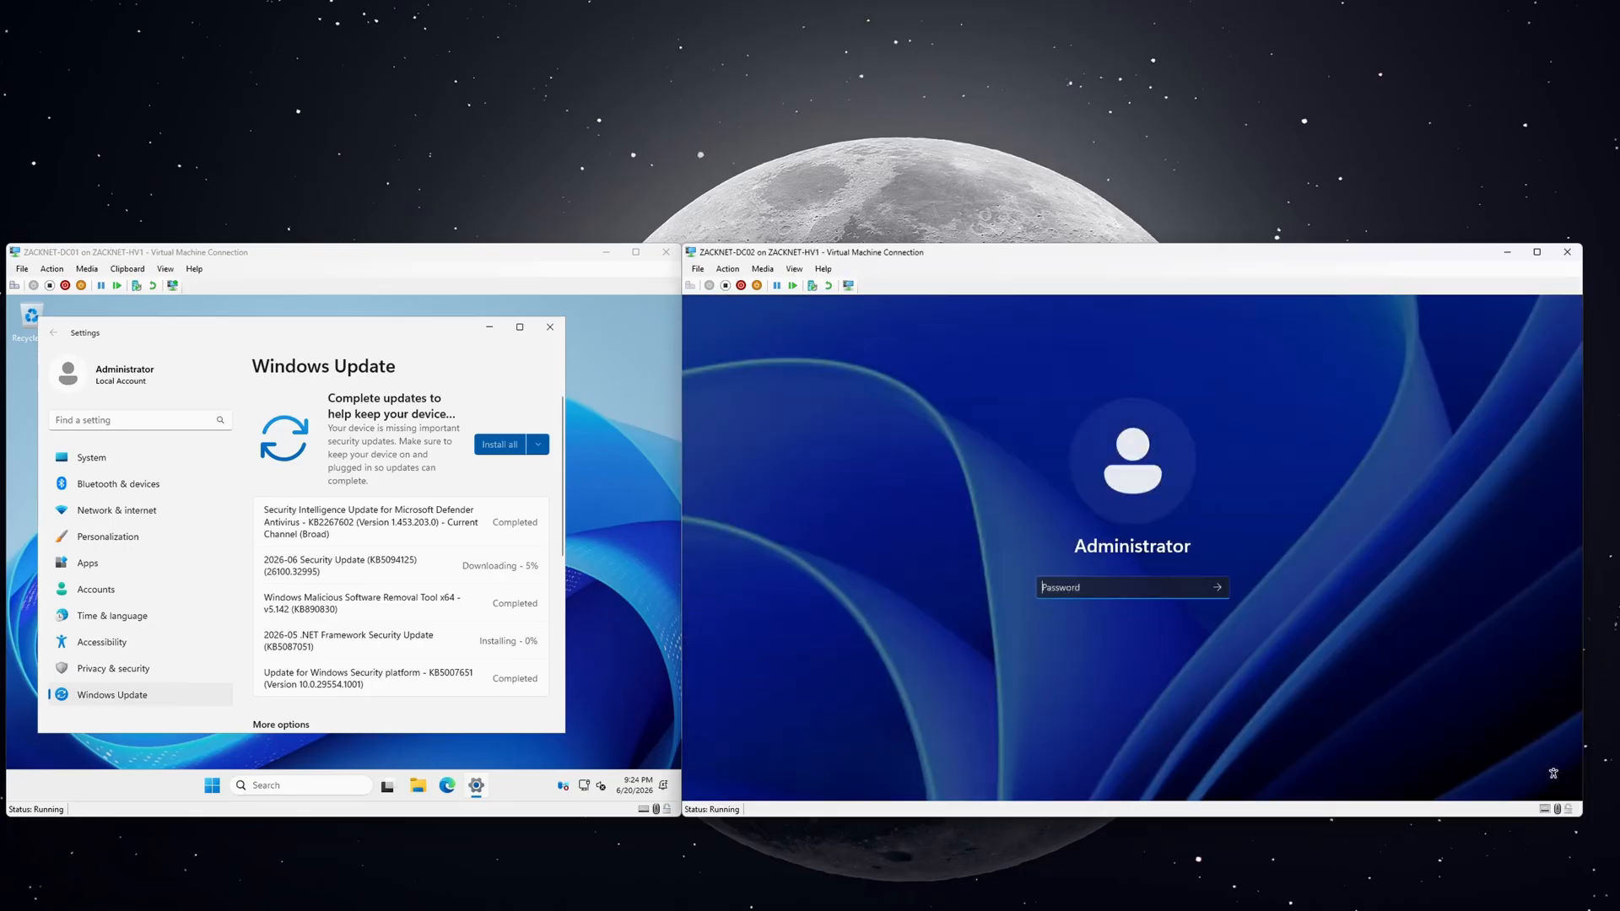
type("*******")
key("Return")
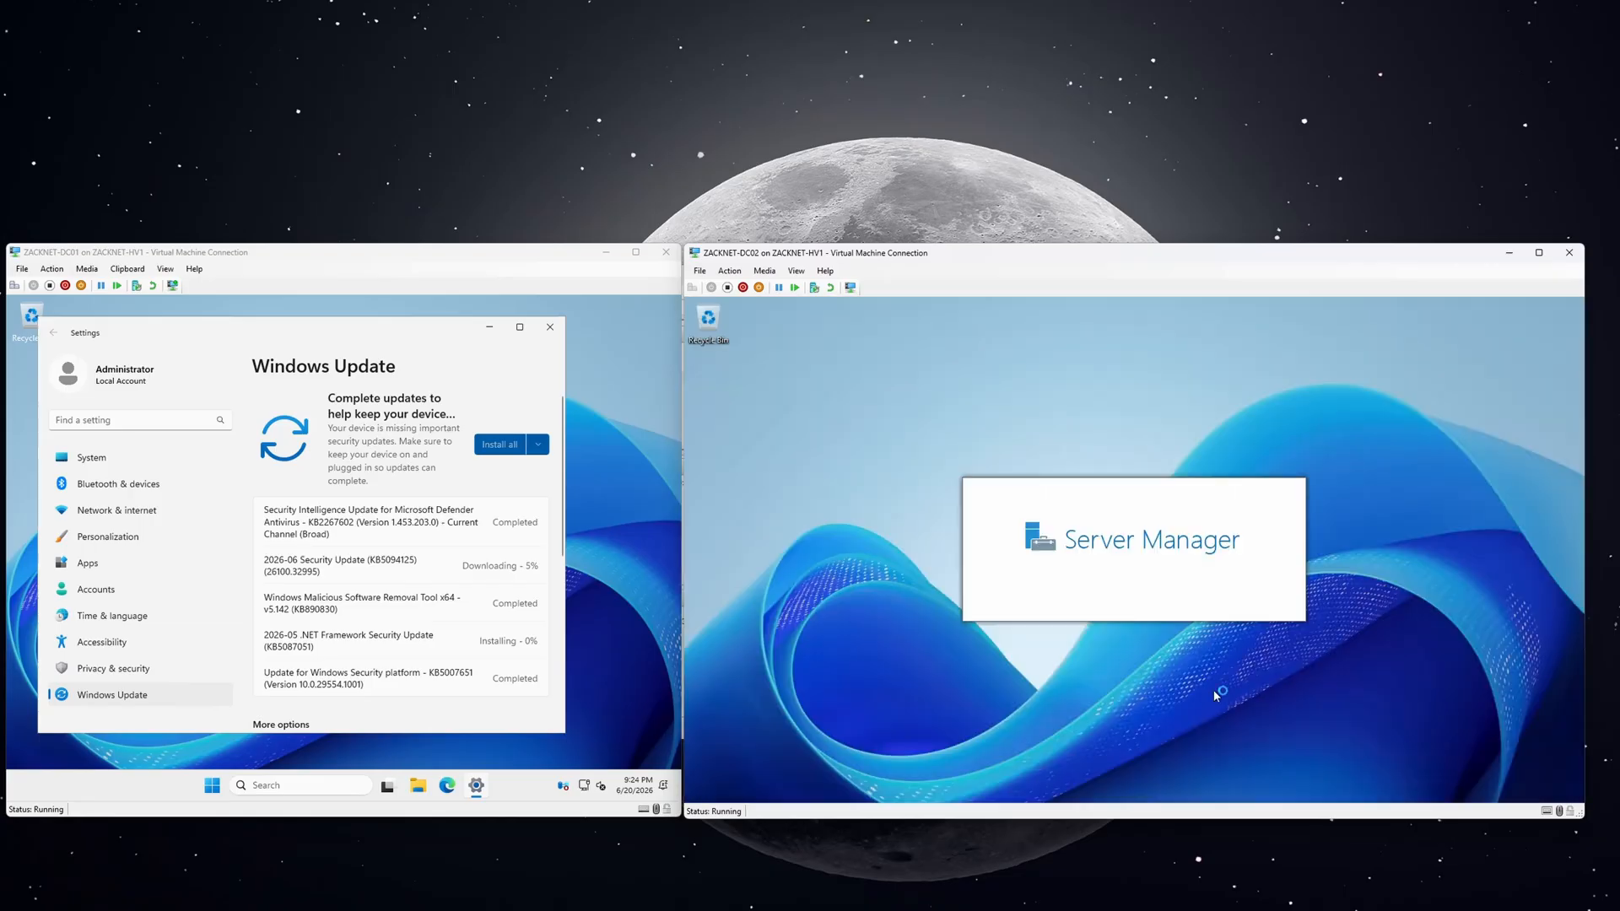
left_click(1113, 785)
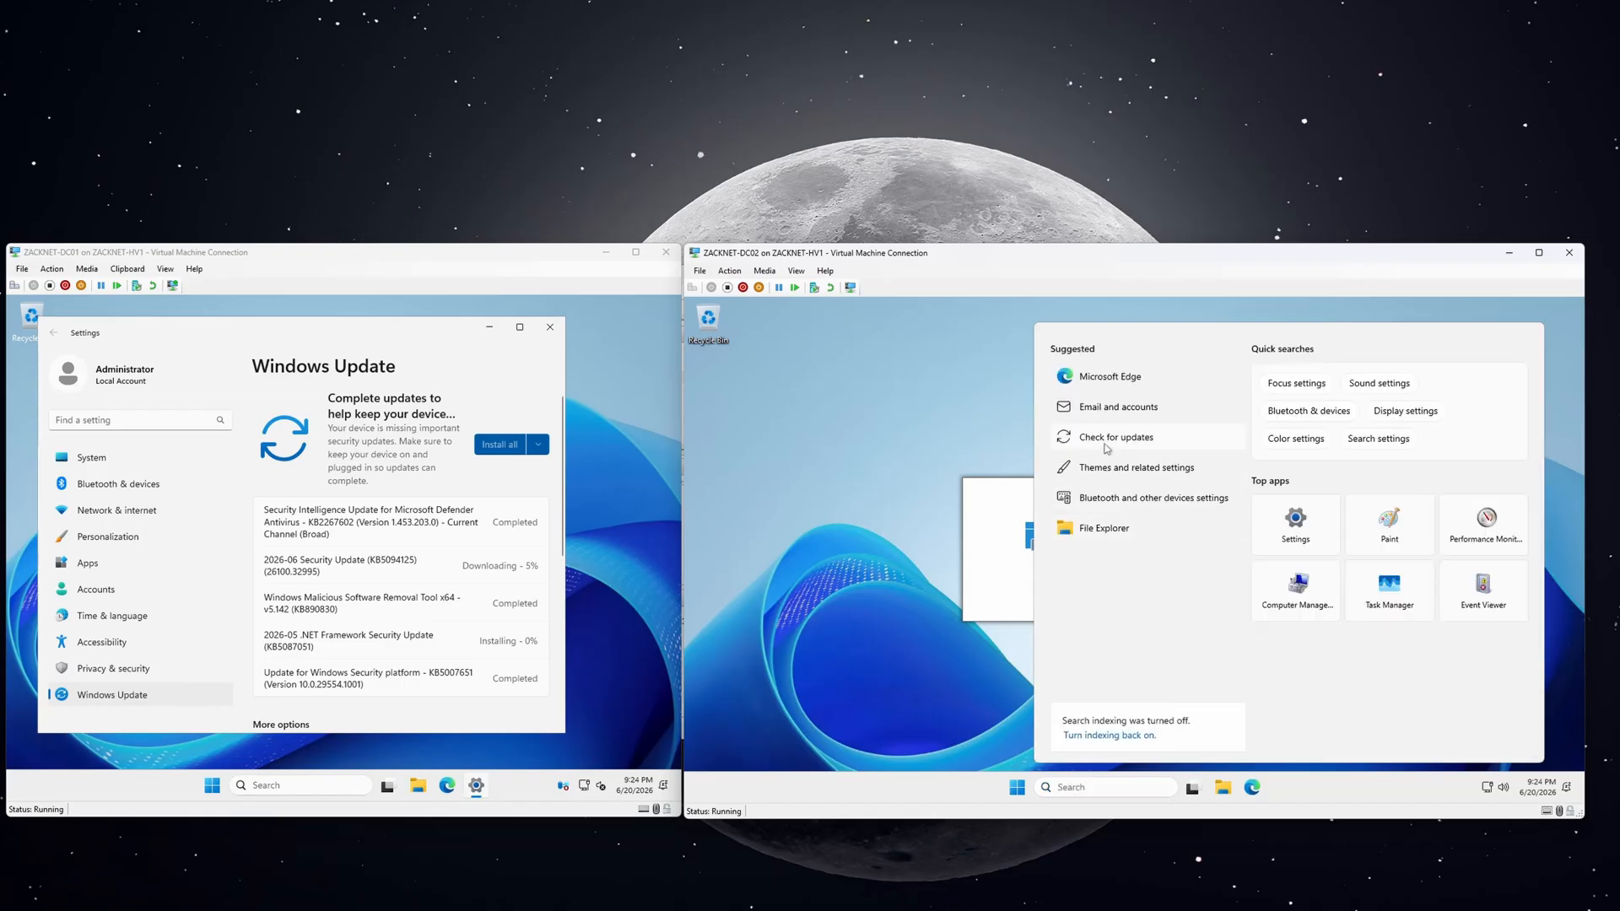
Open Windows Update on DC02 and install updates until it reports up to date.
left_click(1107, 439)
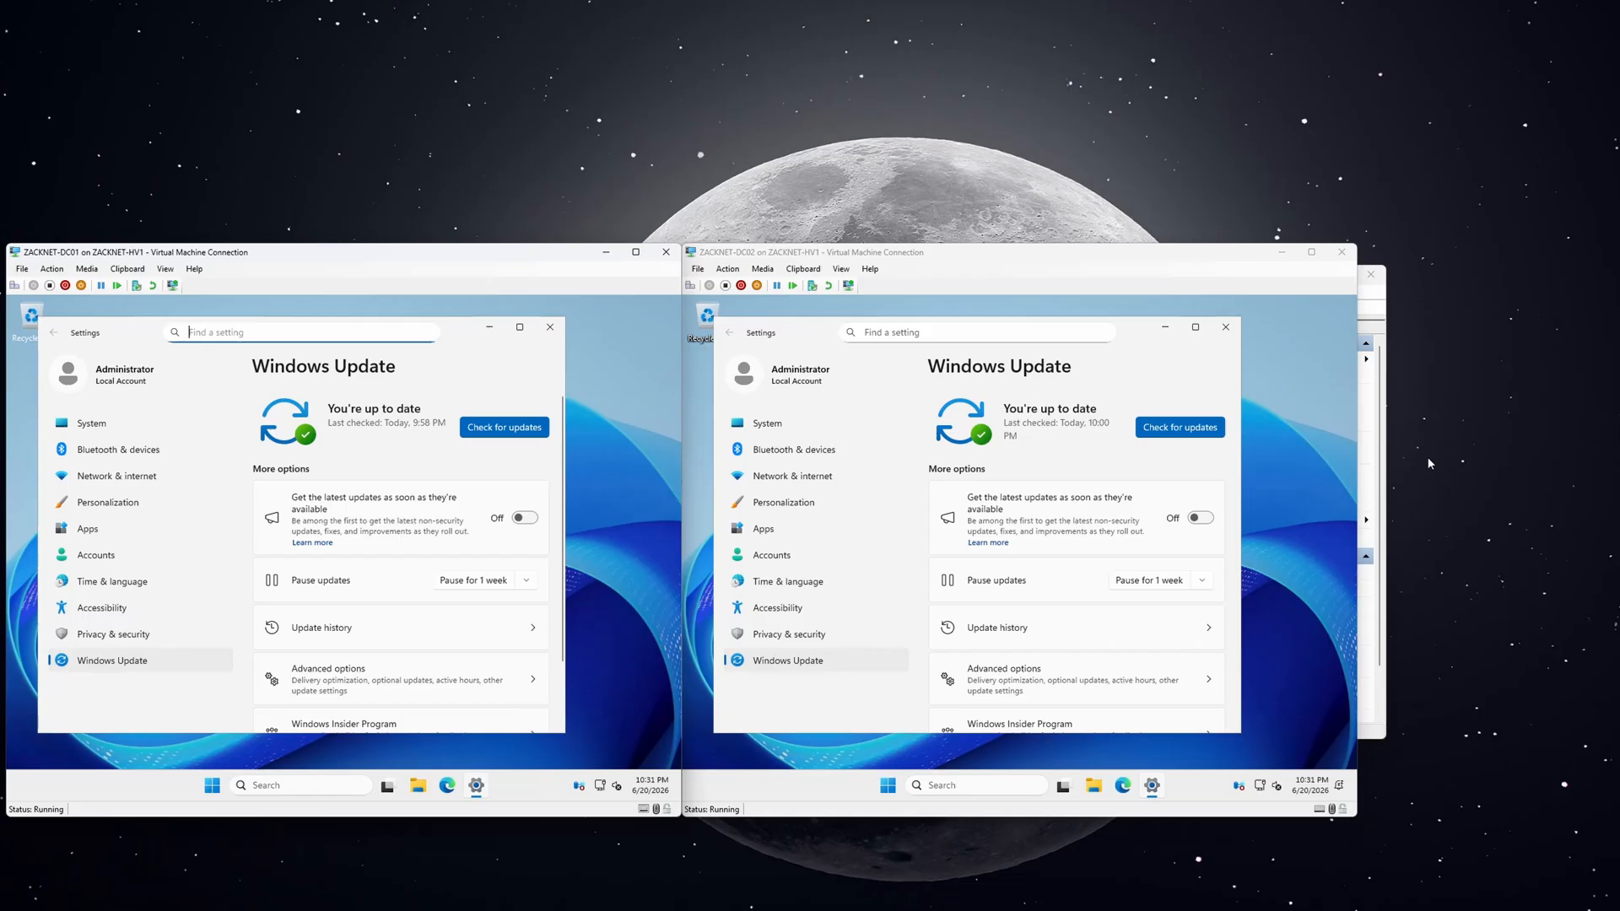
Shut down DC02 and DC01 from their Start menus, confirming a shutdown reason for each.
left_click(888, 786)
left_click(888, 785)
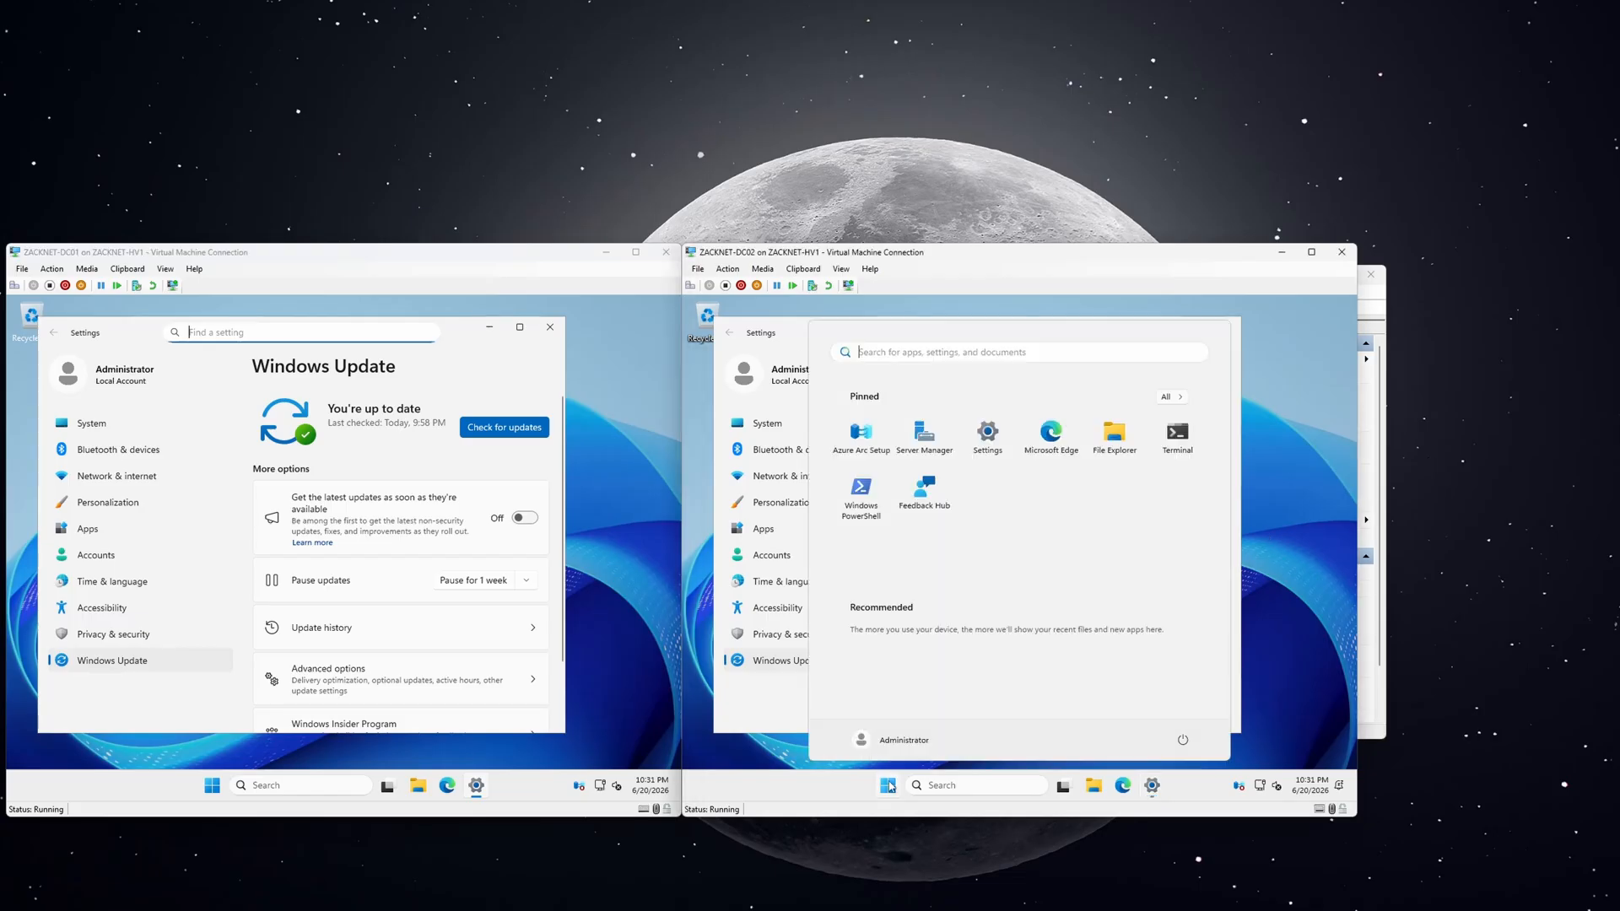
left_click(1182, 740)
left_click(1180, 713)
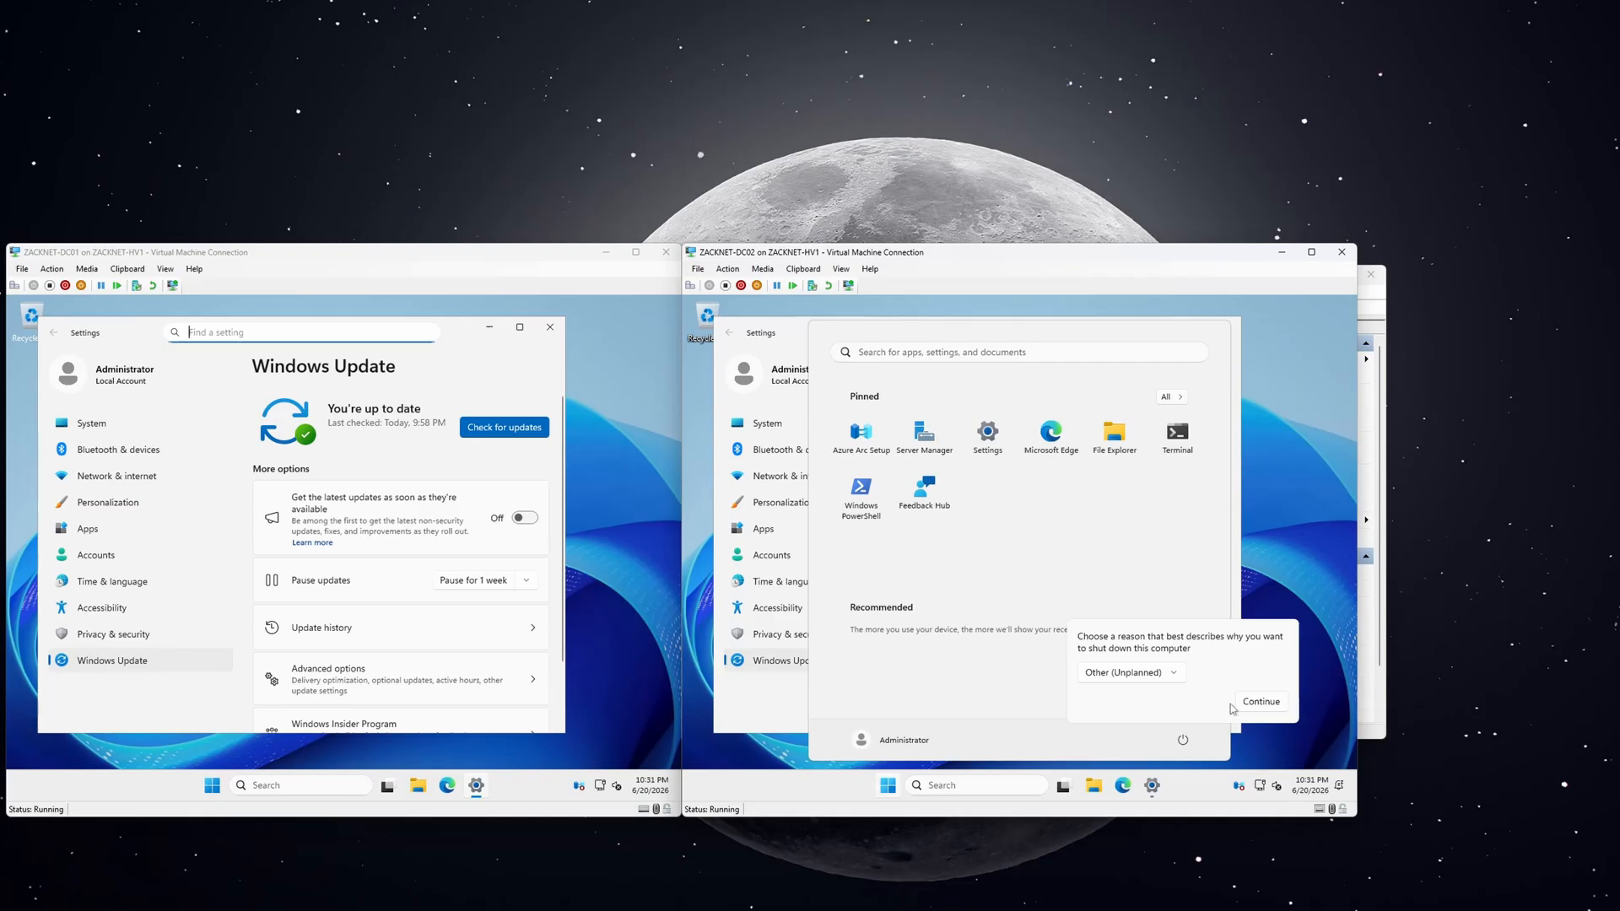
left_click(1261, 706)
left_click(212, 785)
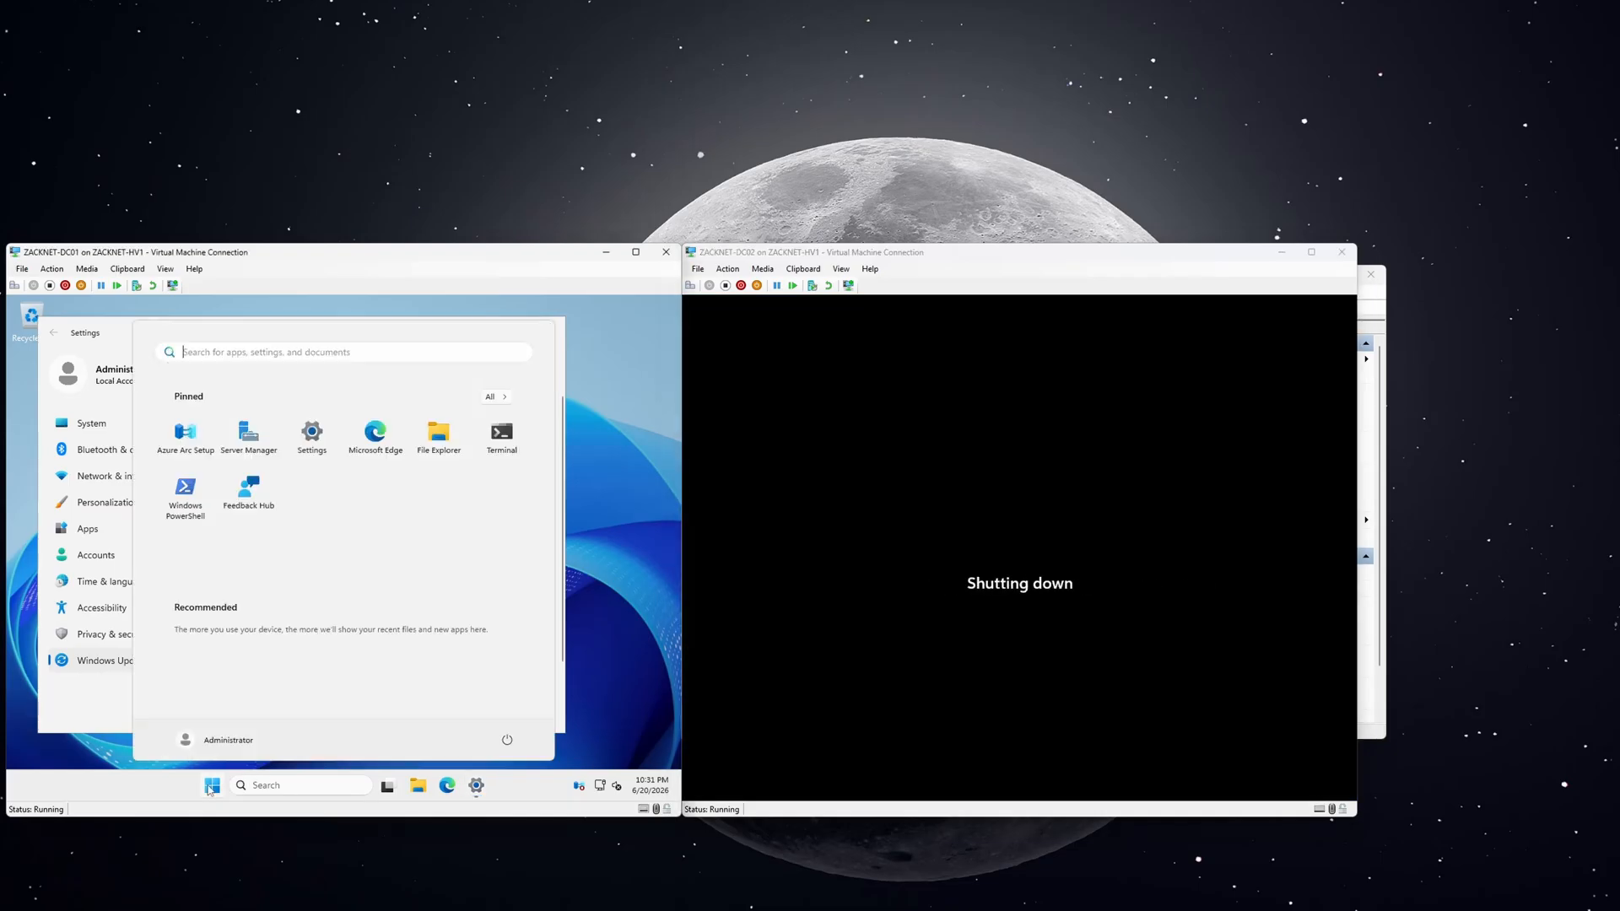
left_click(507, 740)
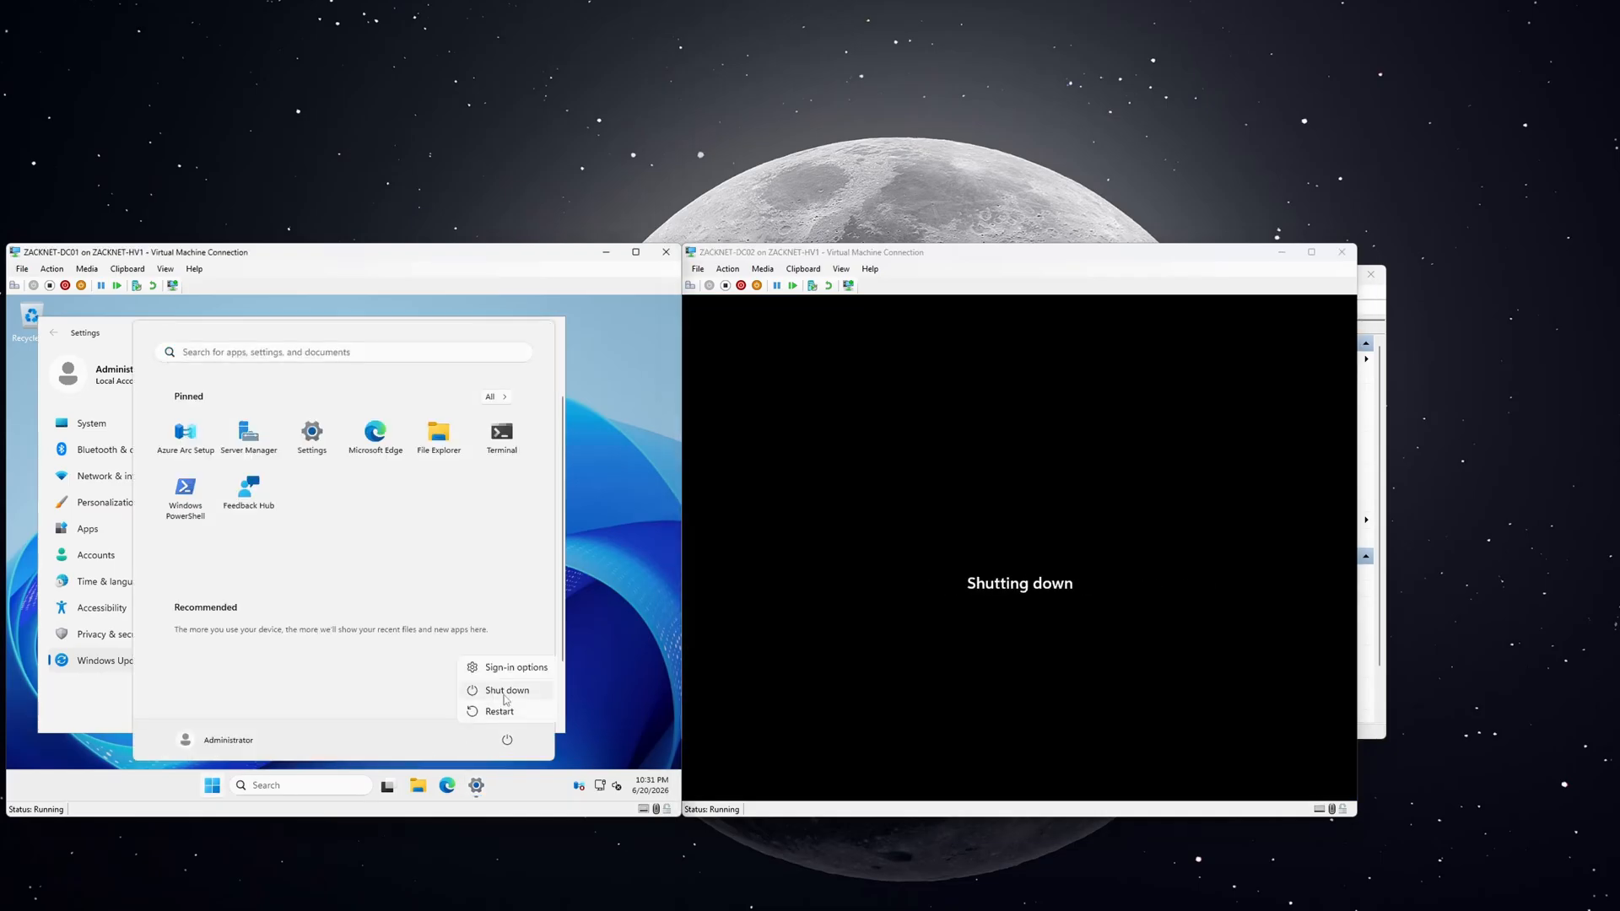
left_click(515, 687)
left_click(585, 701)
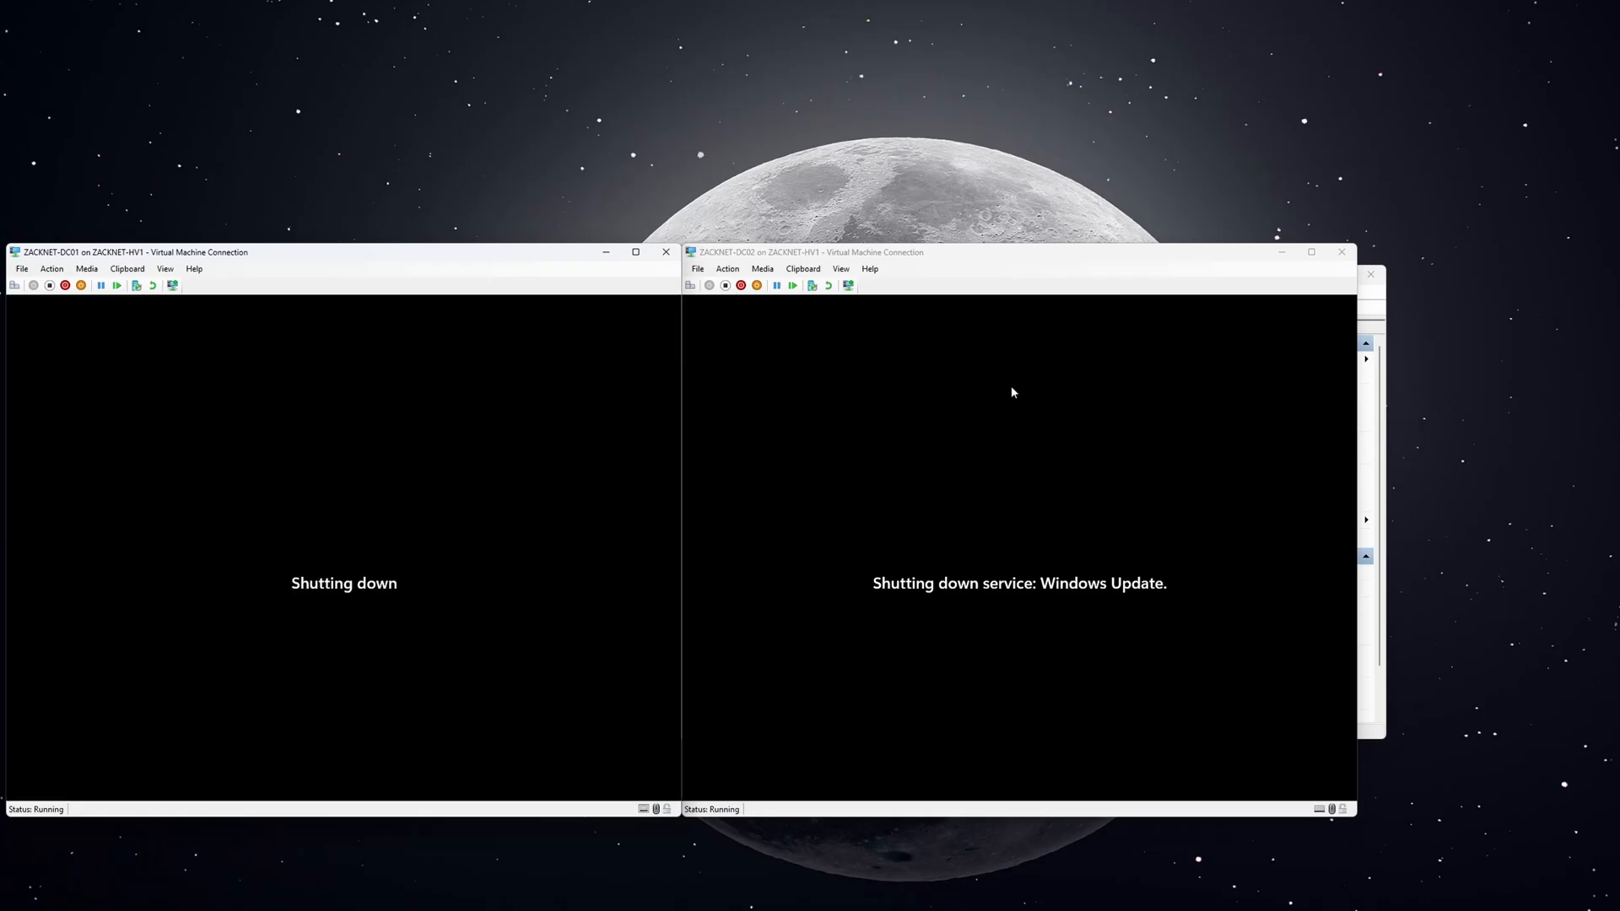
Close the ZACKNET-DC02 and ZACKNET-DC01 console windows.
left_click(1341, 252)
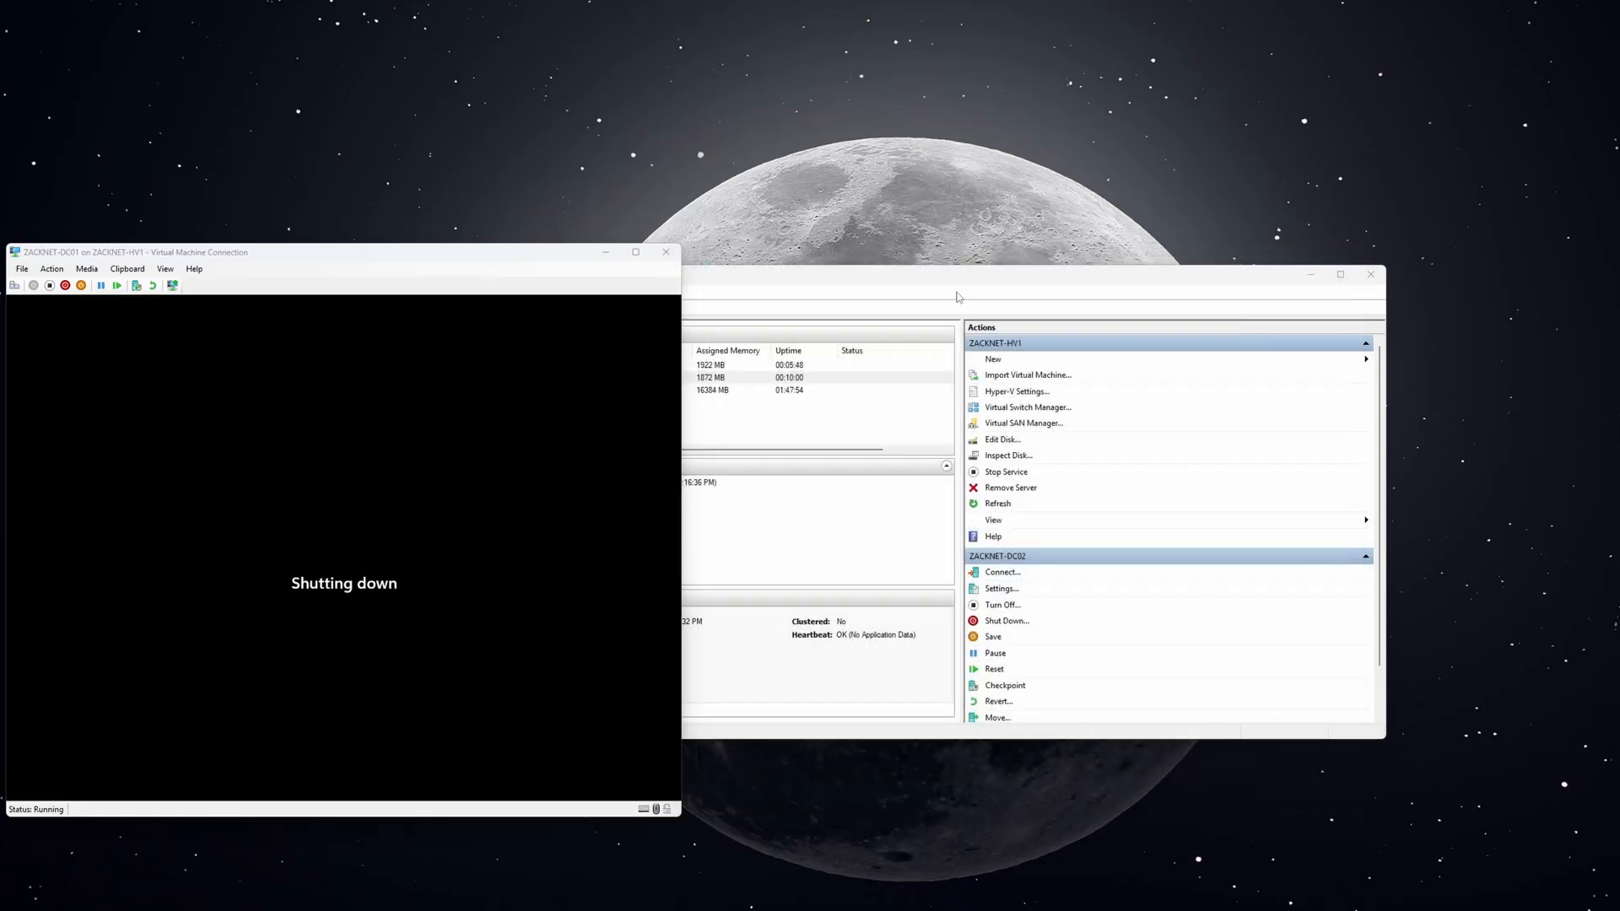
left_click(666, 251)
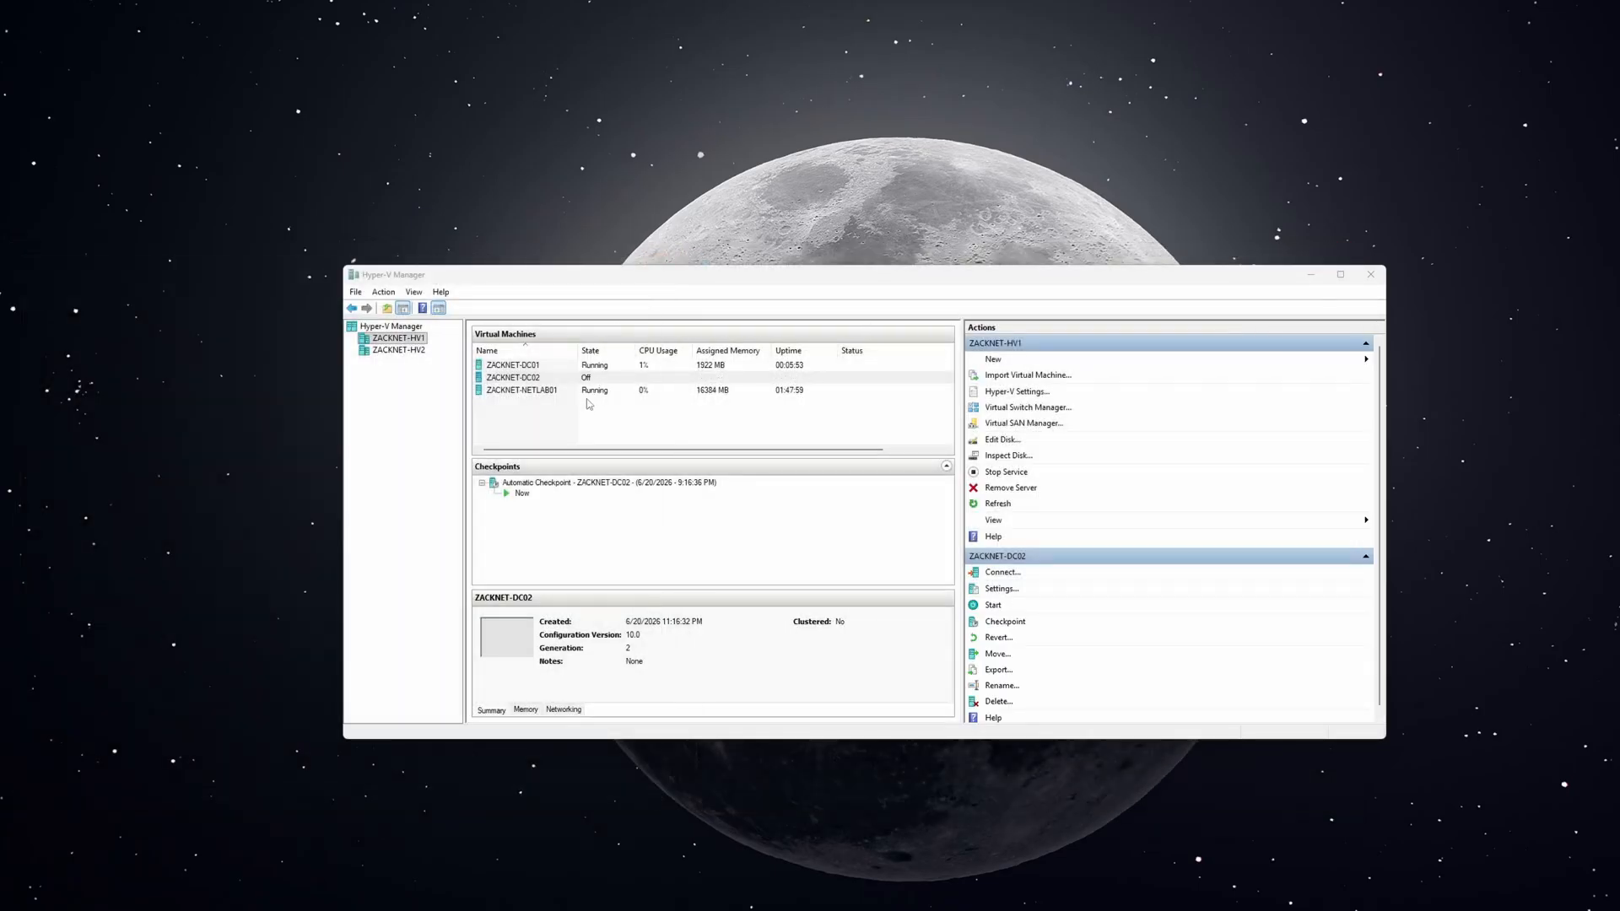
left_click(567, 407)
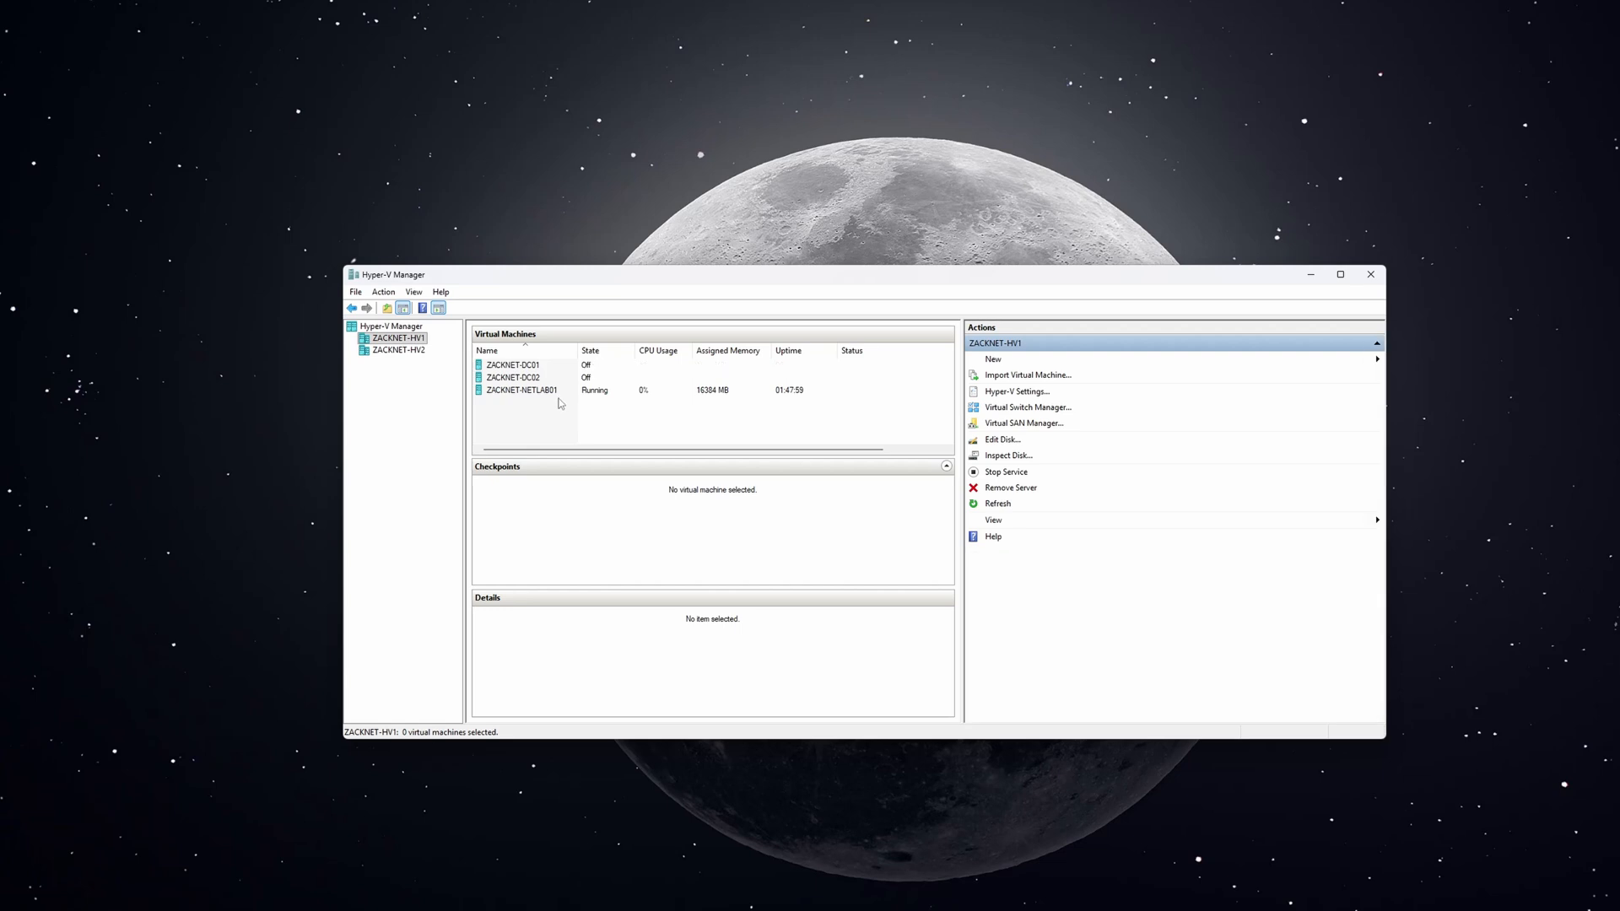
Turn off dynamic memory for ZACKNET-DC01 and set it to 2 virtual processors.
right_click(535, 365)
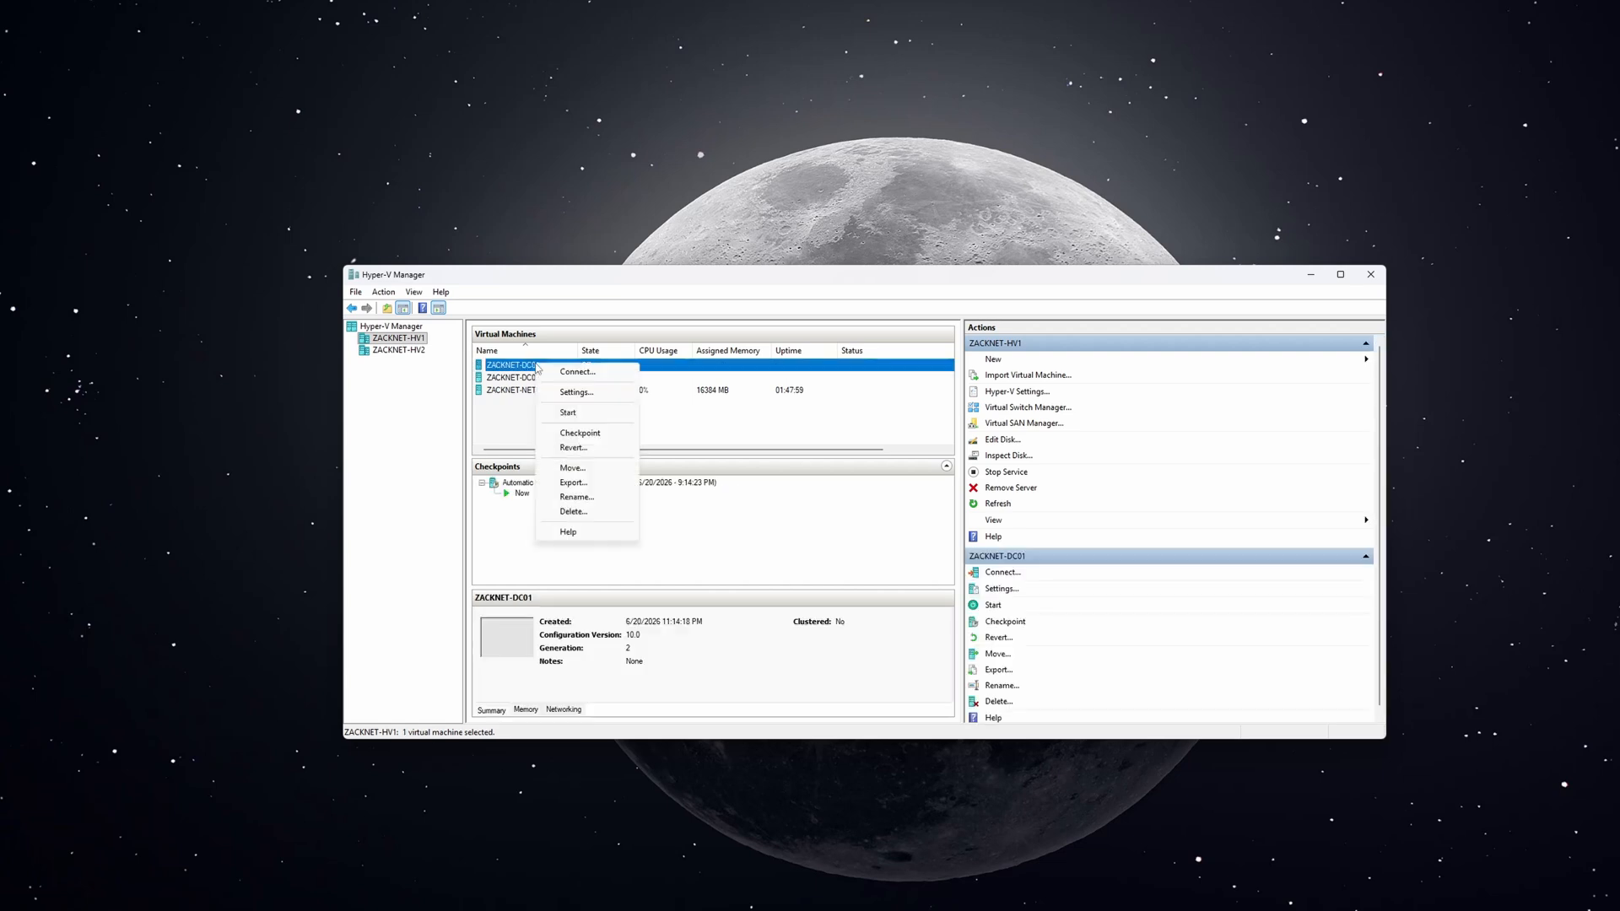
left_click(547, 390)
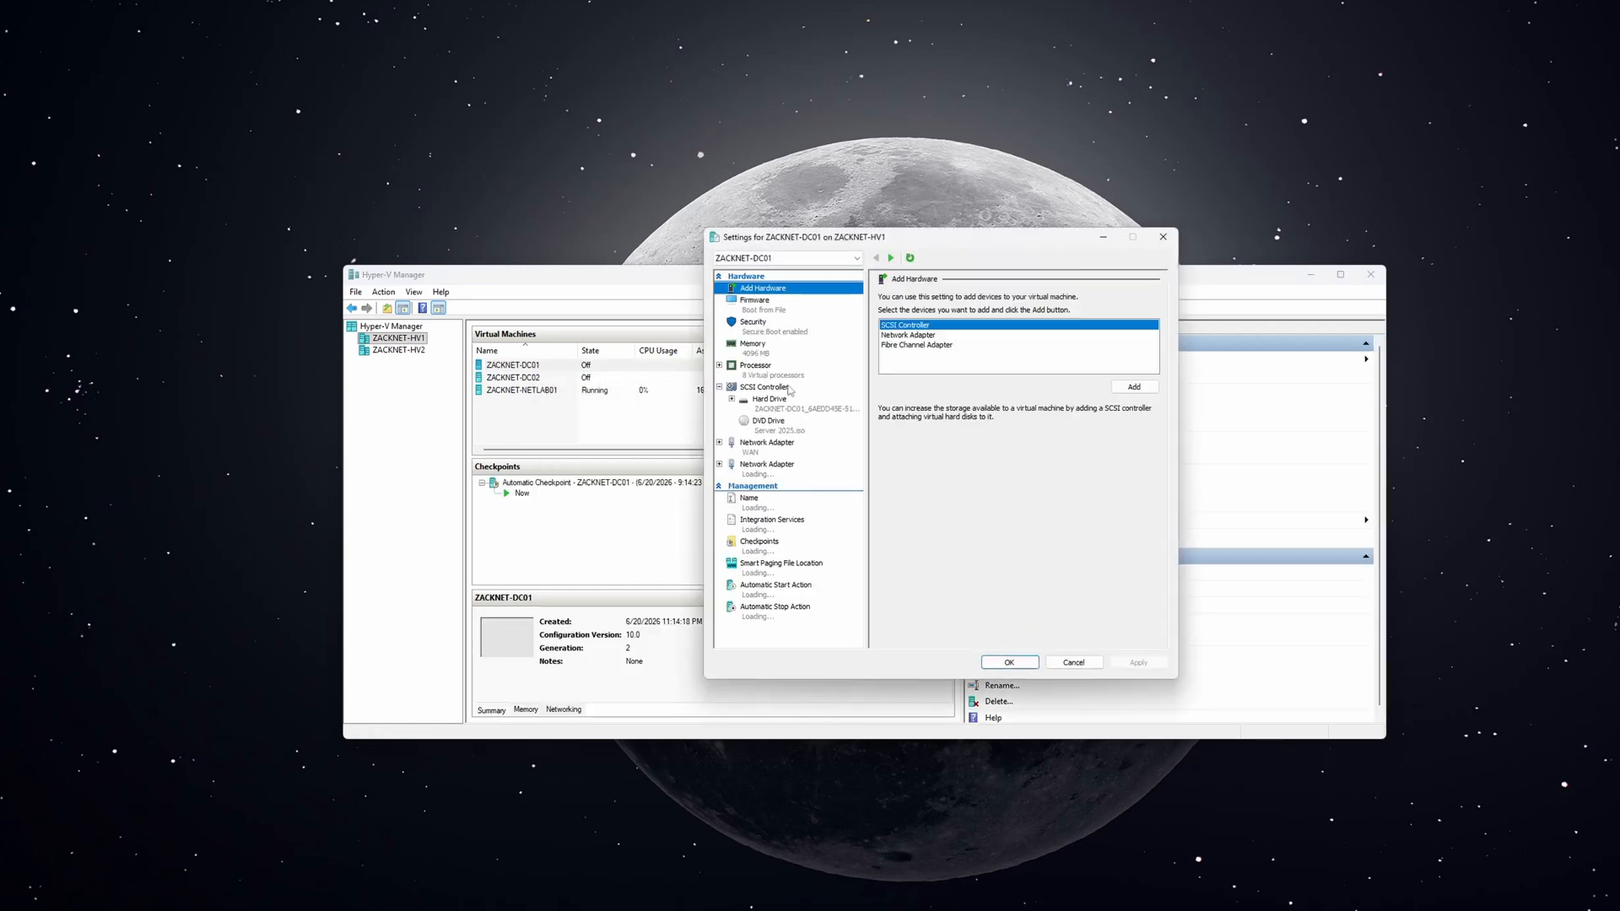
left_click(756, 349)
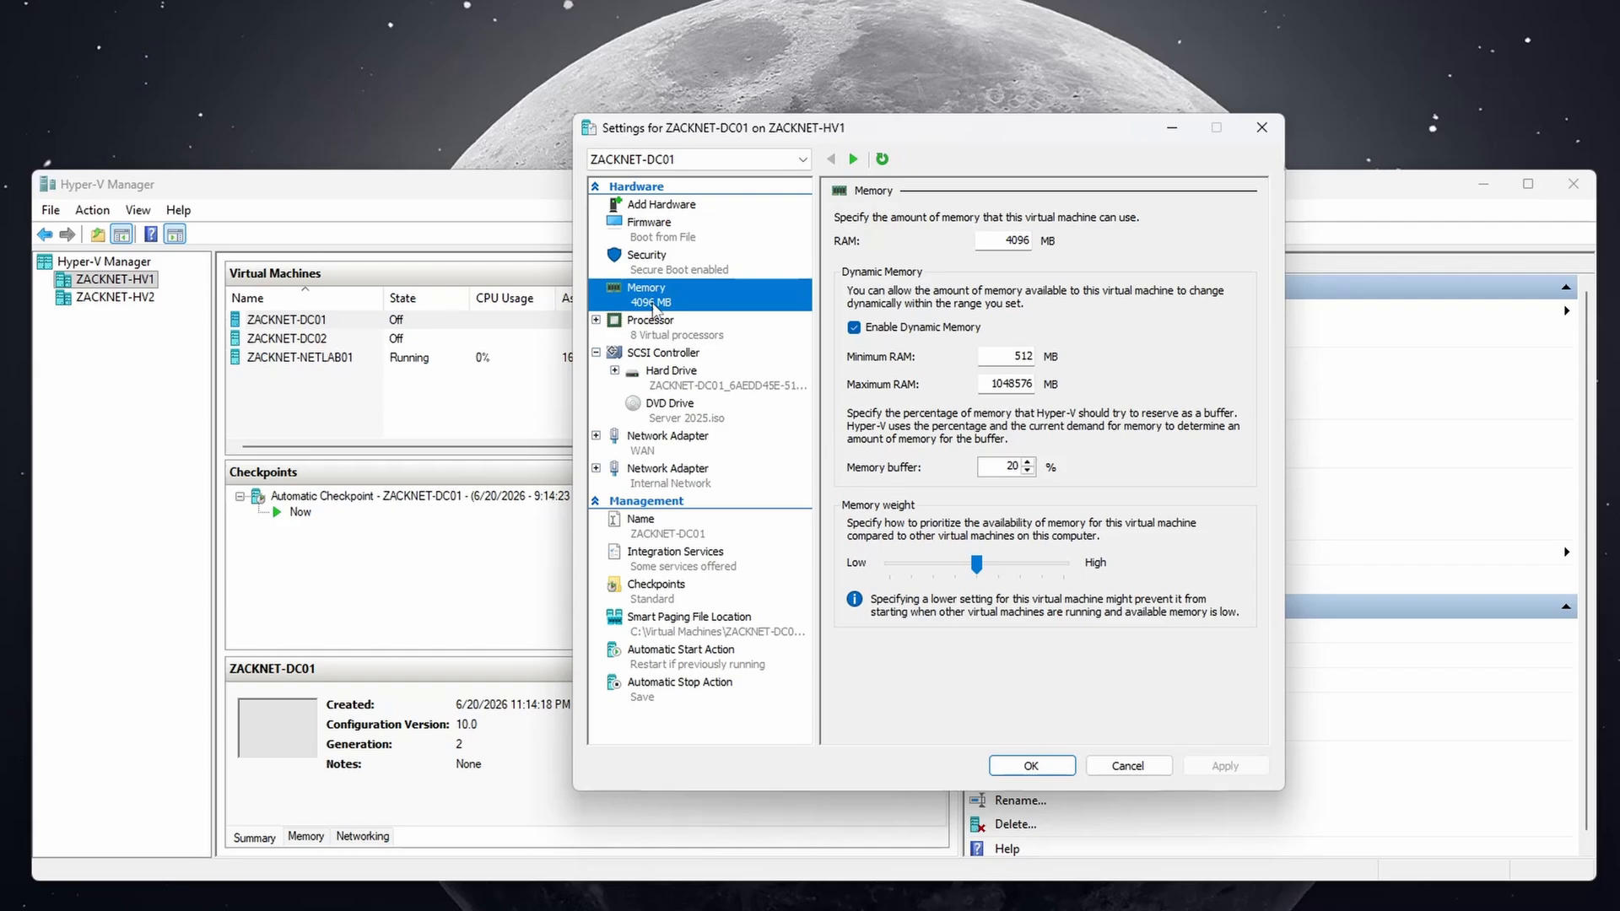
left_click(854, 329)
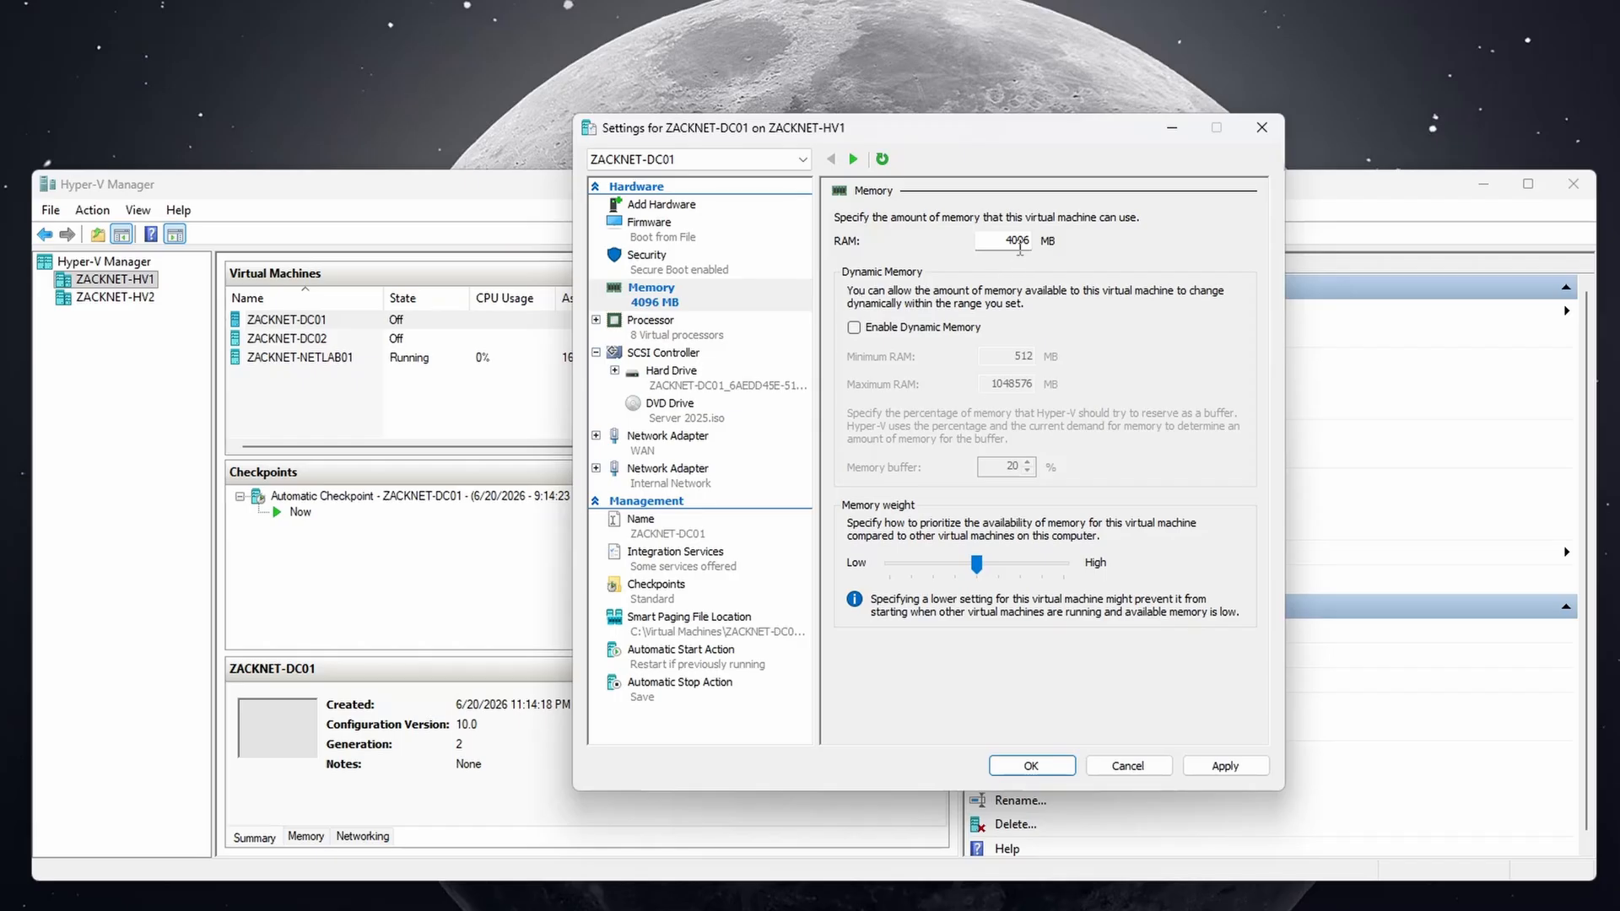
left_click(707, 338)
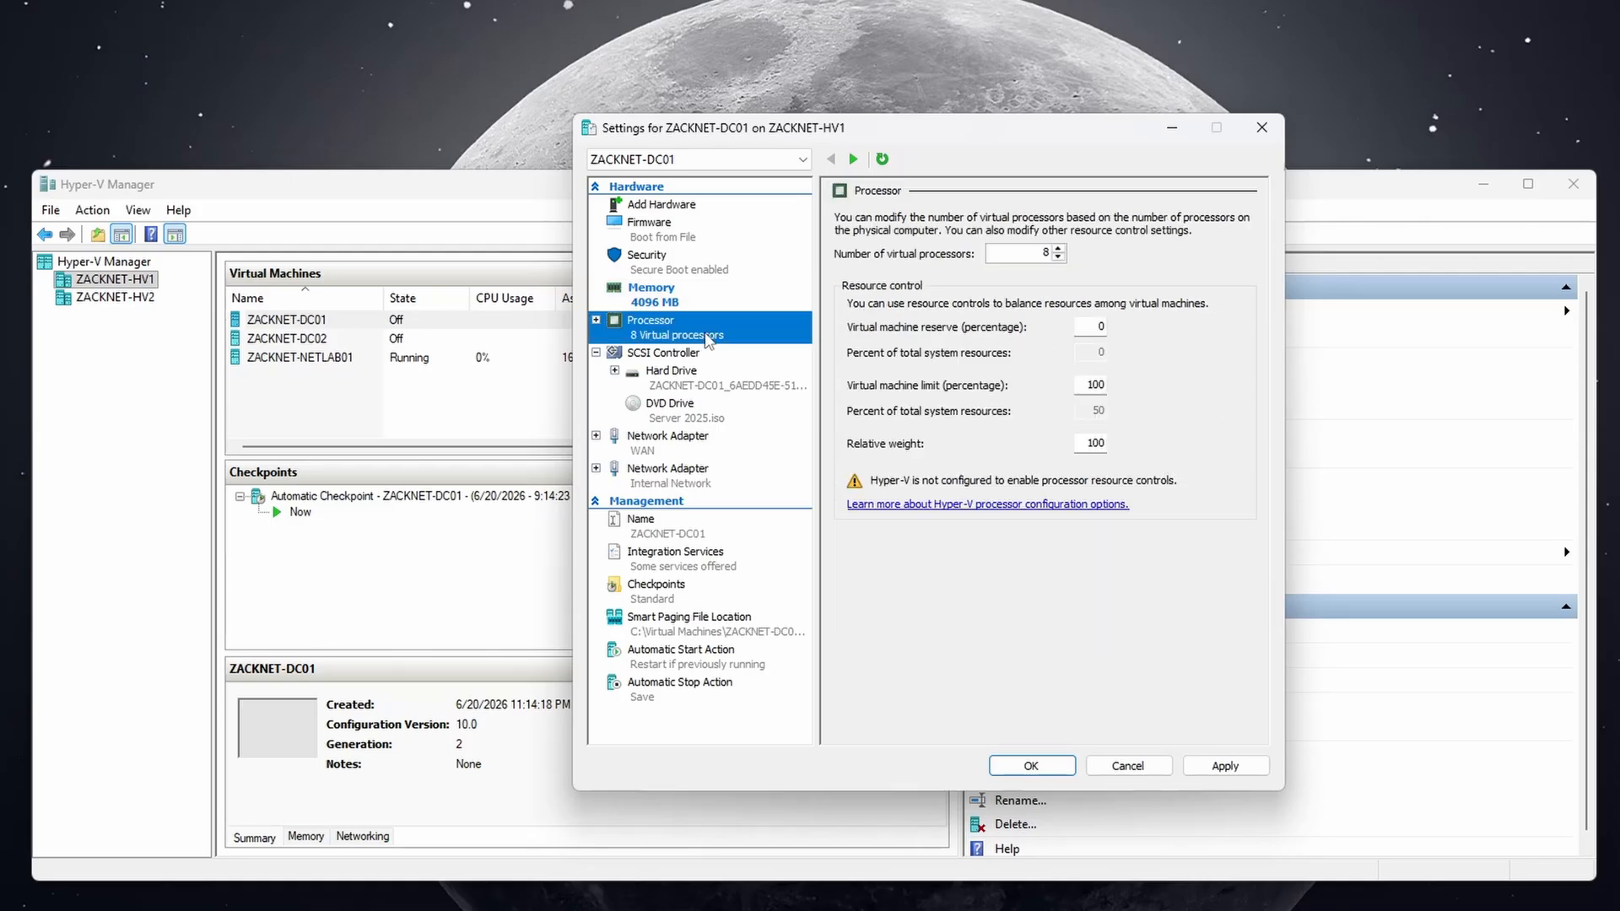
double_click(1046, 254)
type("2")
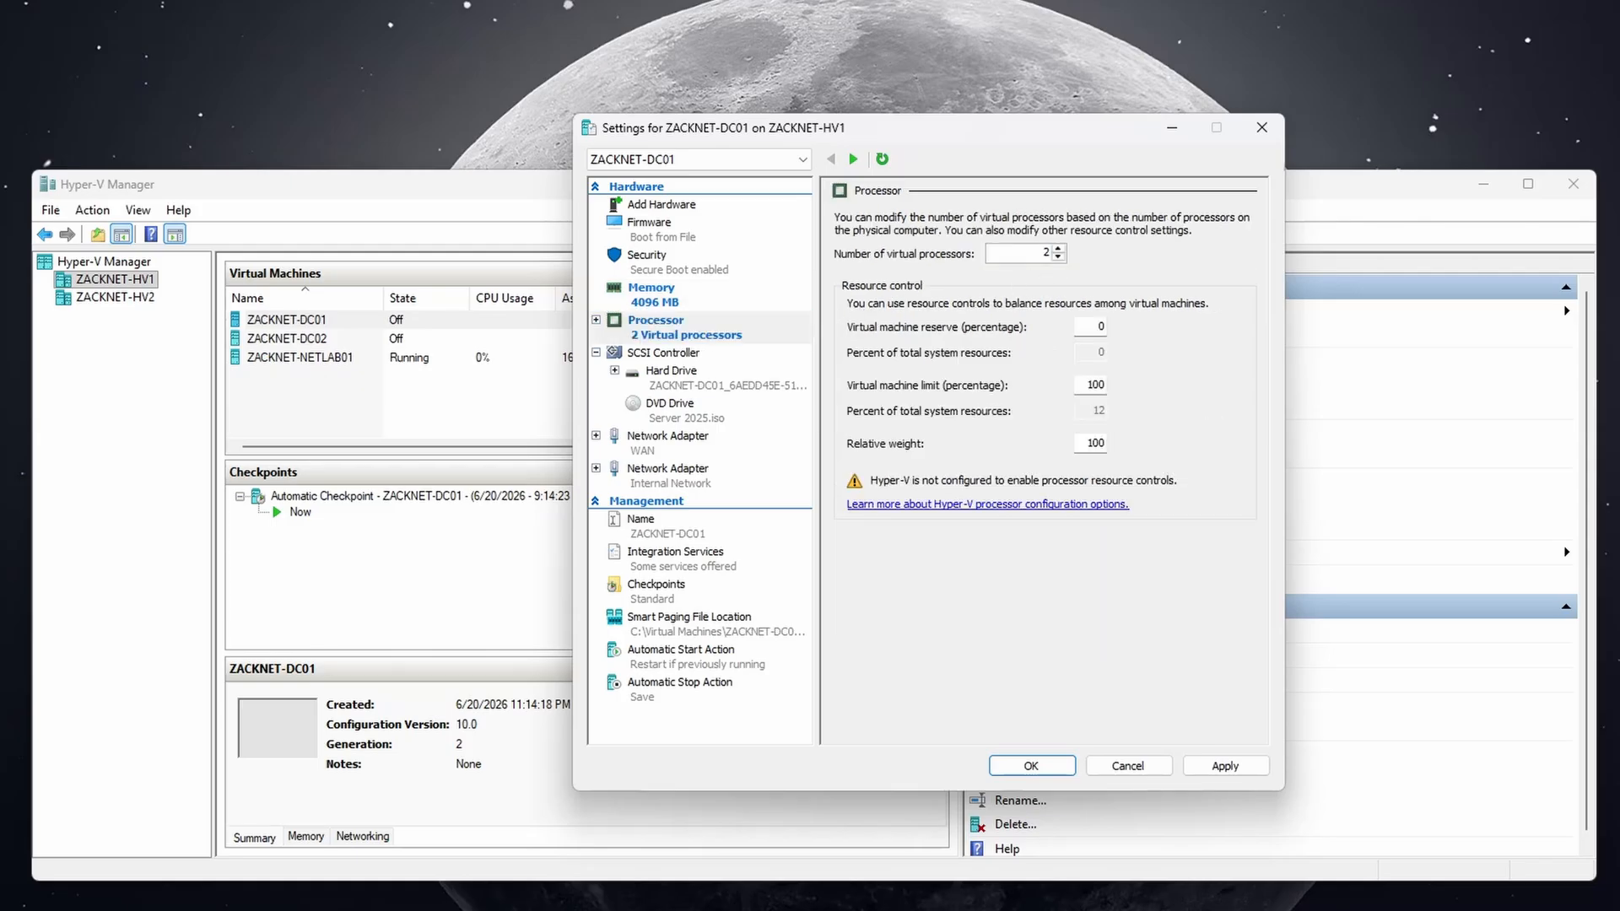
left_click(1222, 764)
left_click(1031, 765)
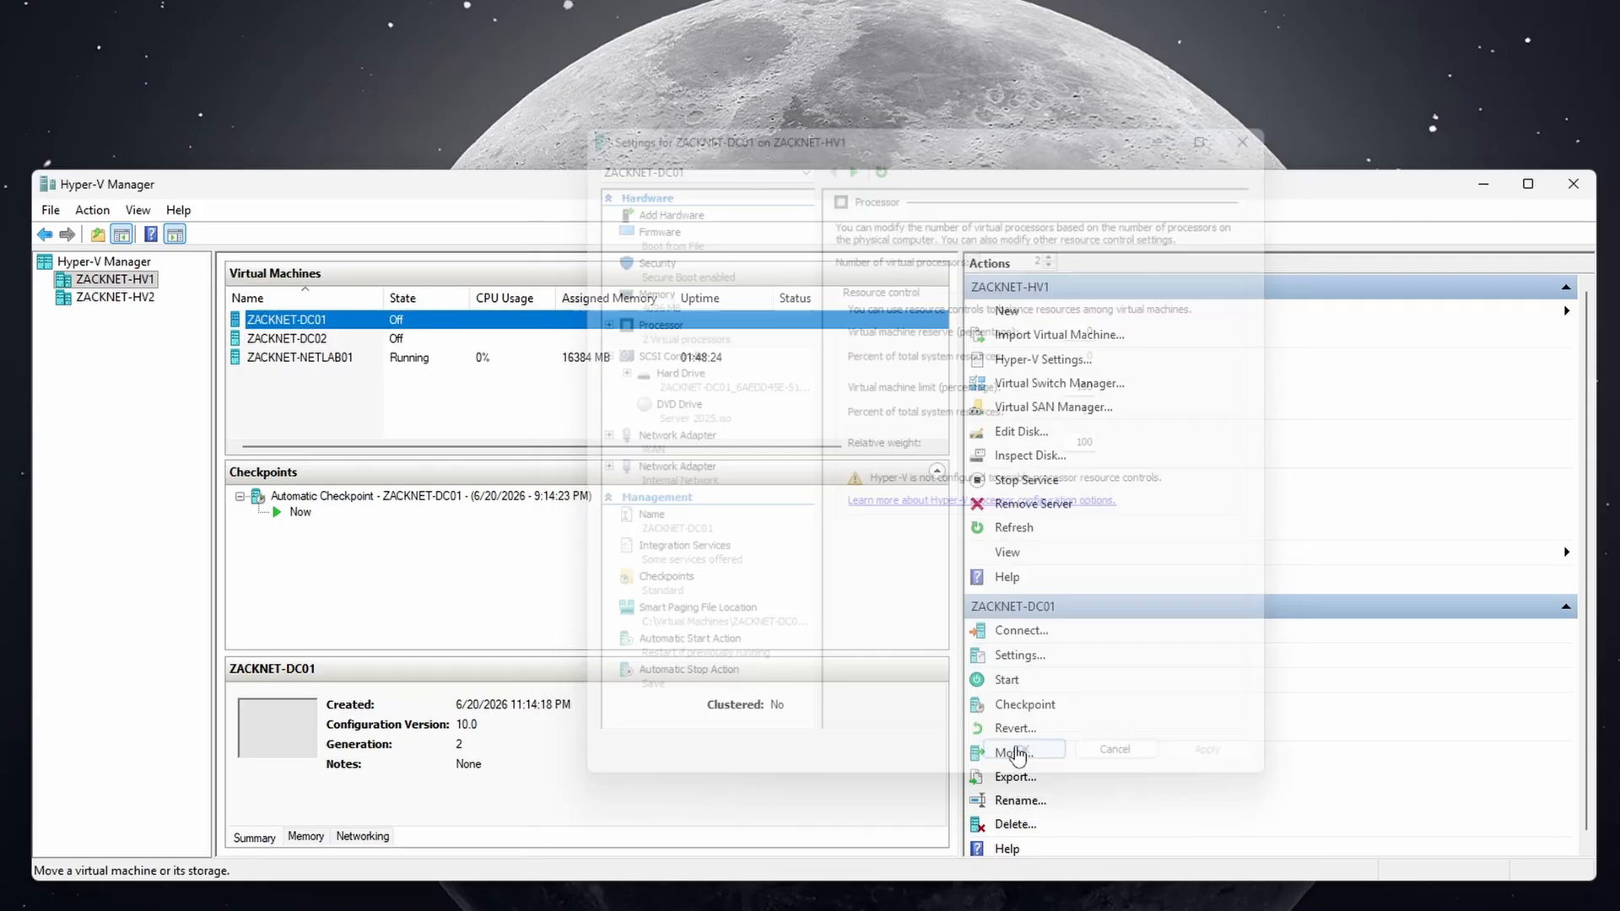
Turn off dynamic memory for ZACKNET-DC02 and set it to 2 virtual processors.
right_click(328, 345)
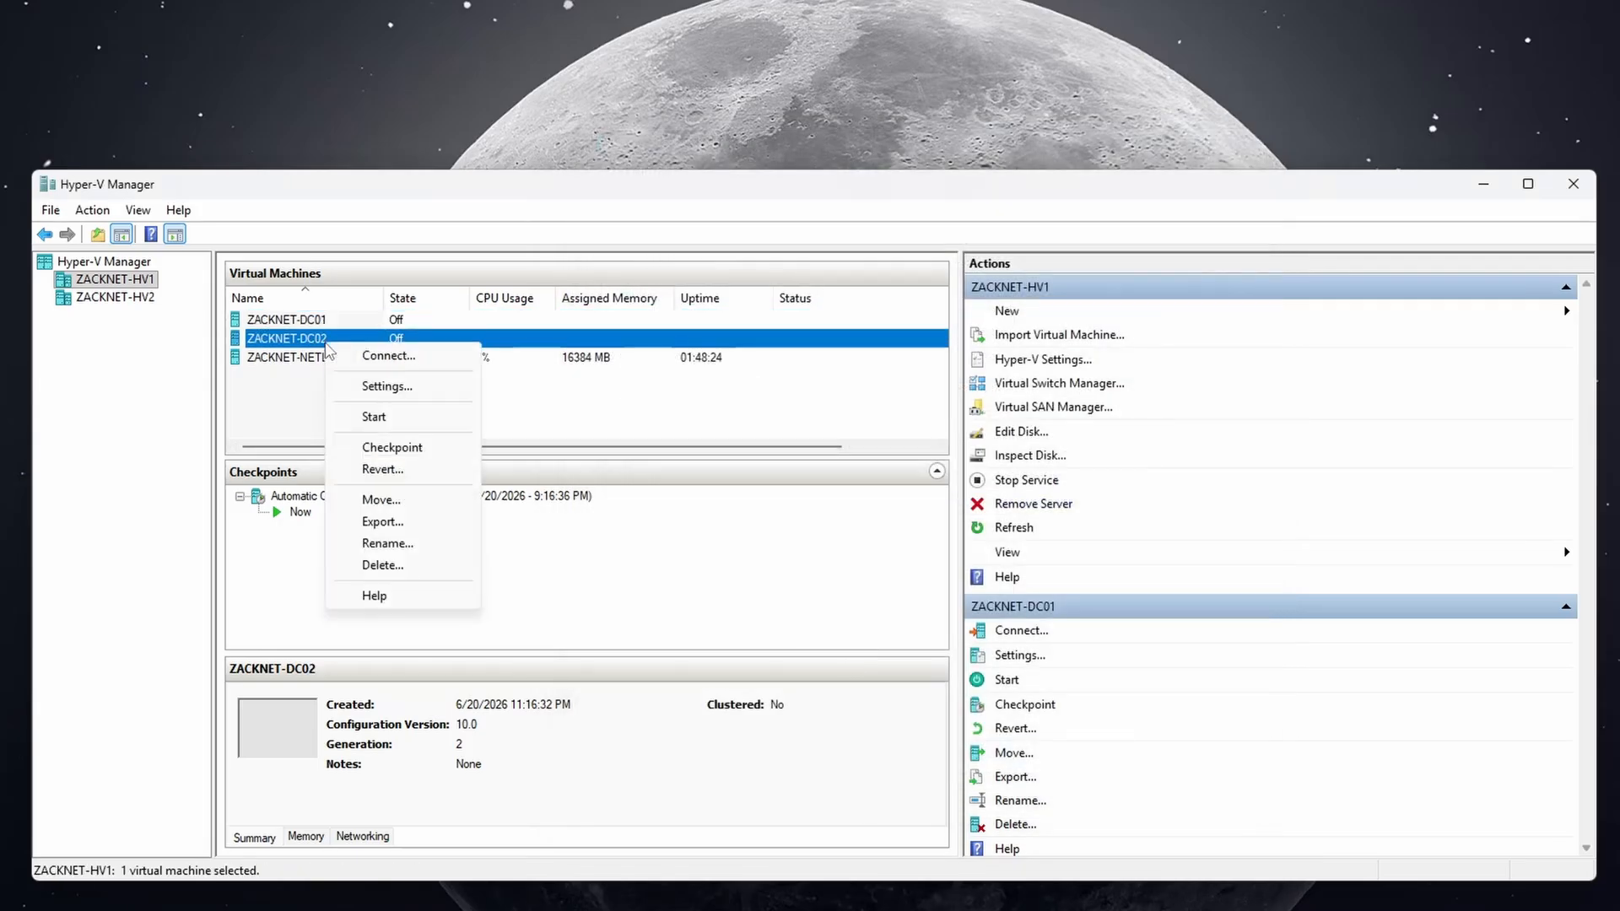
left_click(384, 386)
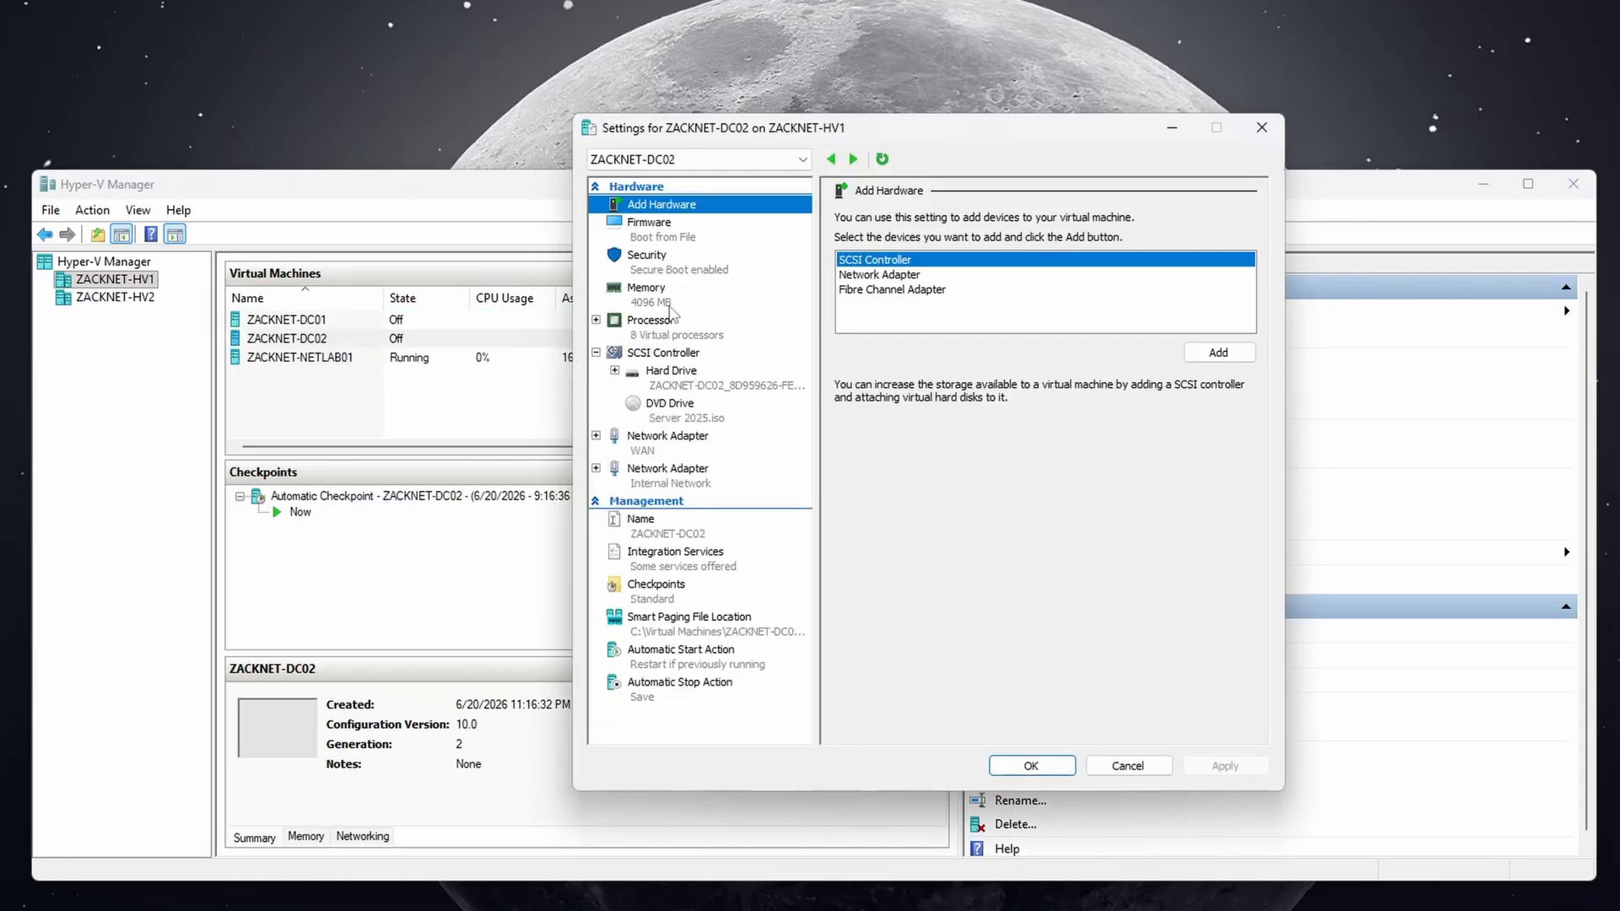
left_click(670, 304)
left_click(882, 327)
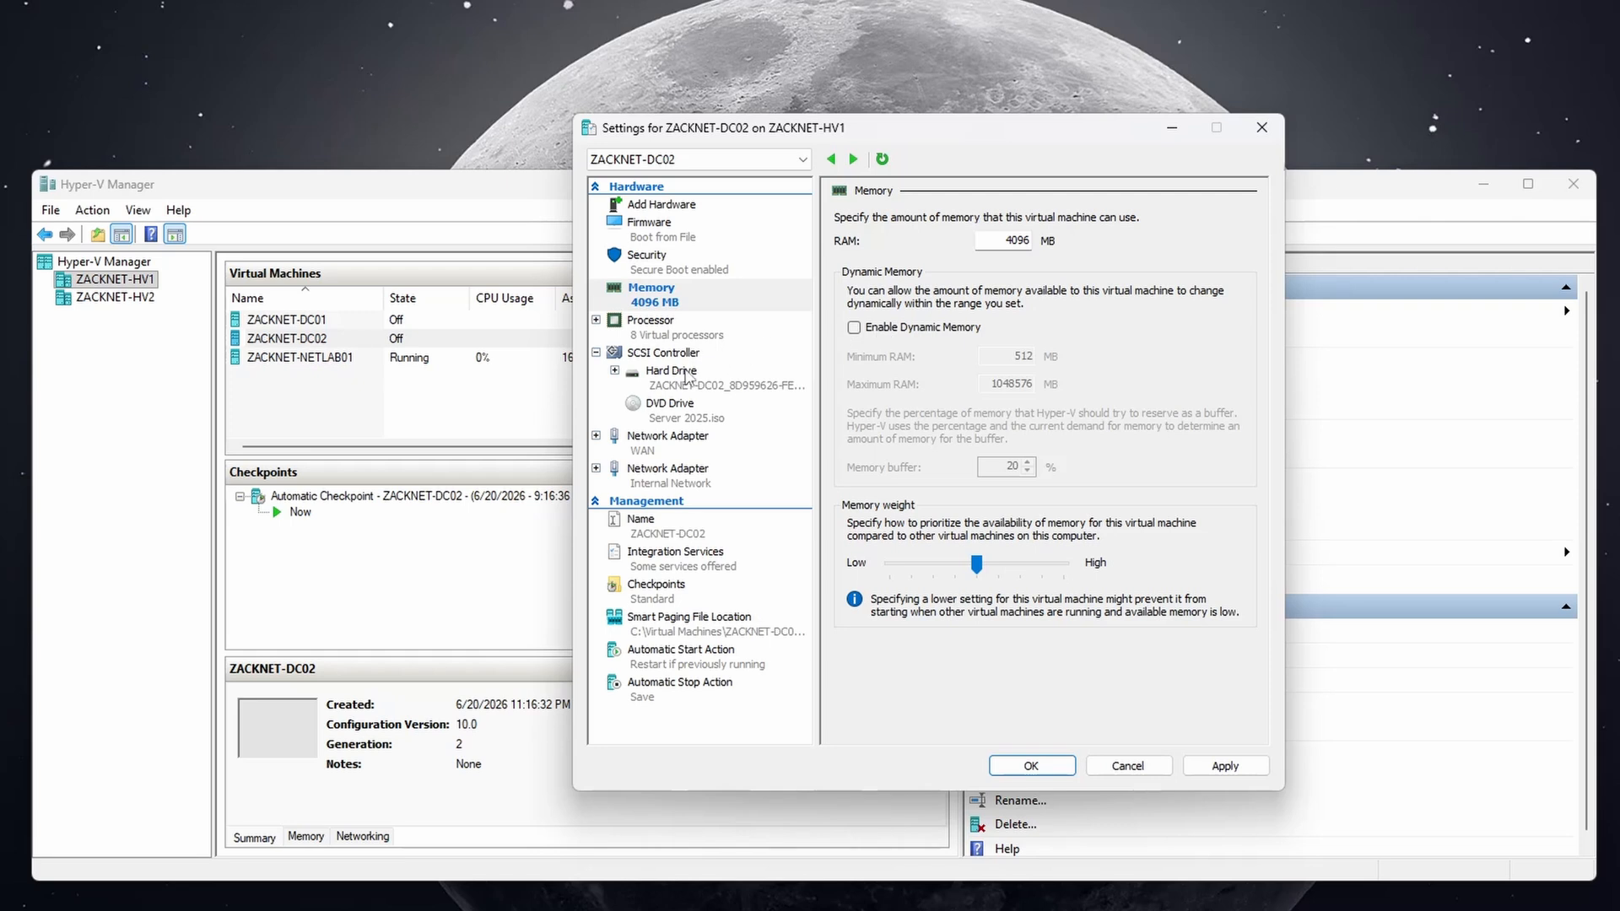
left_click(688, 337)
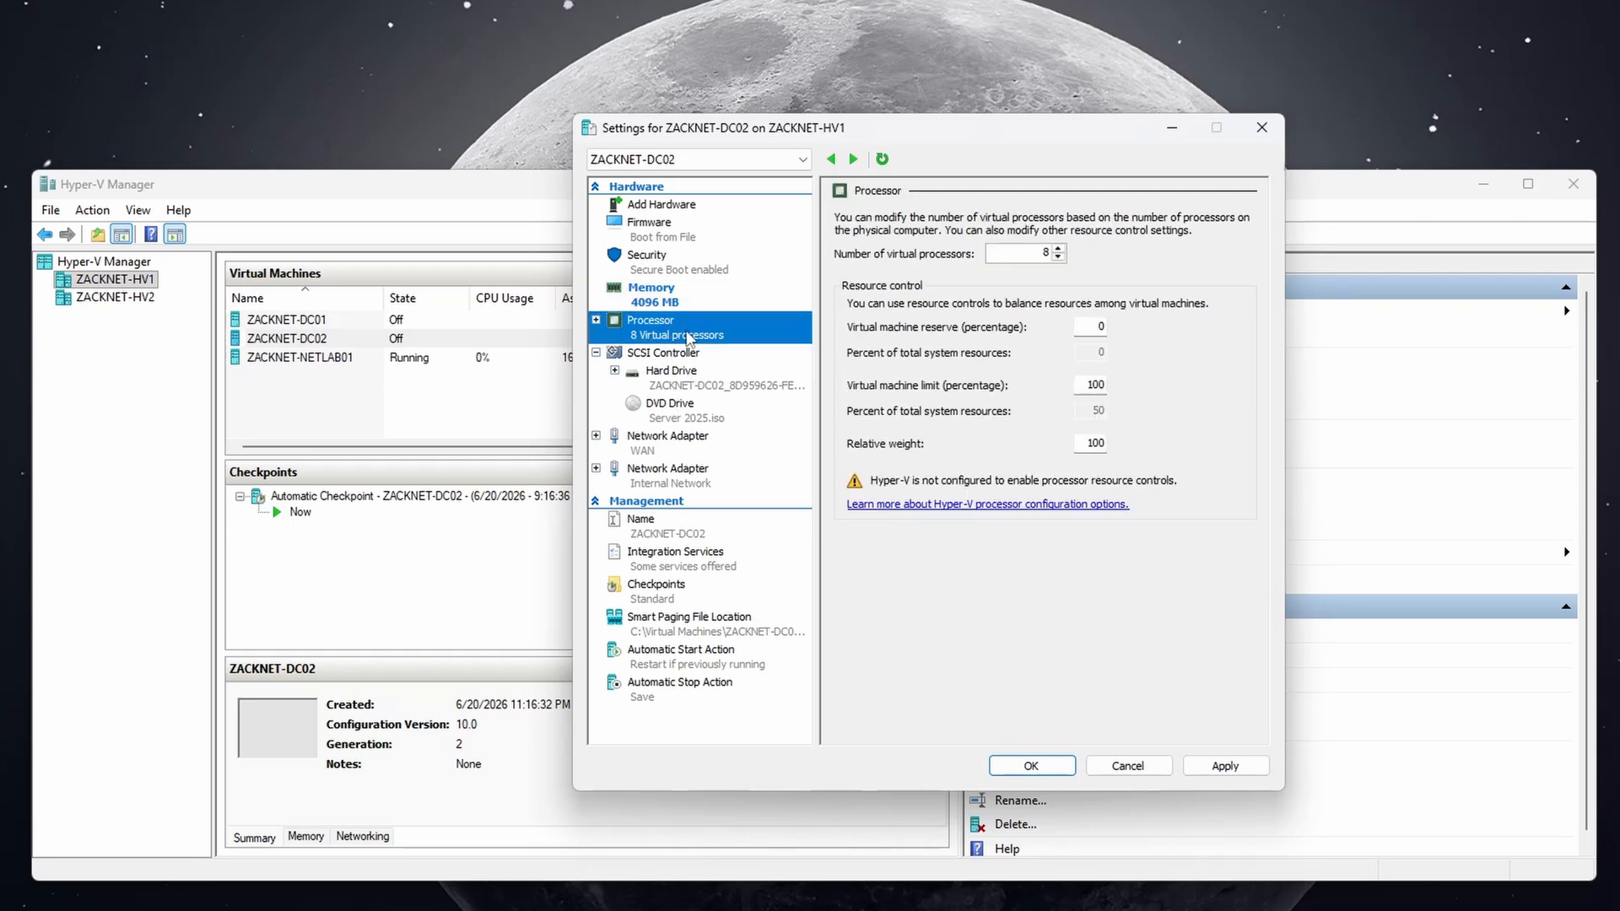
double_click(1033, 253)
type("2")
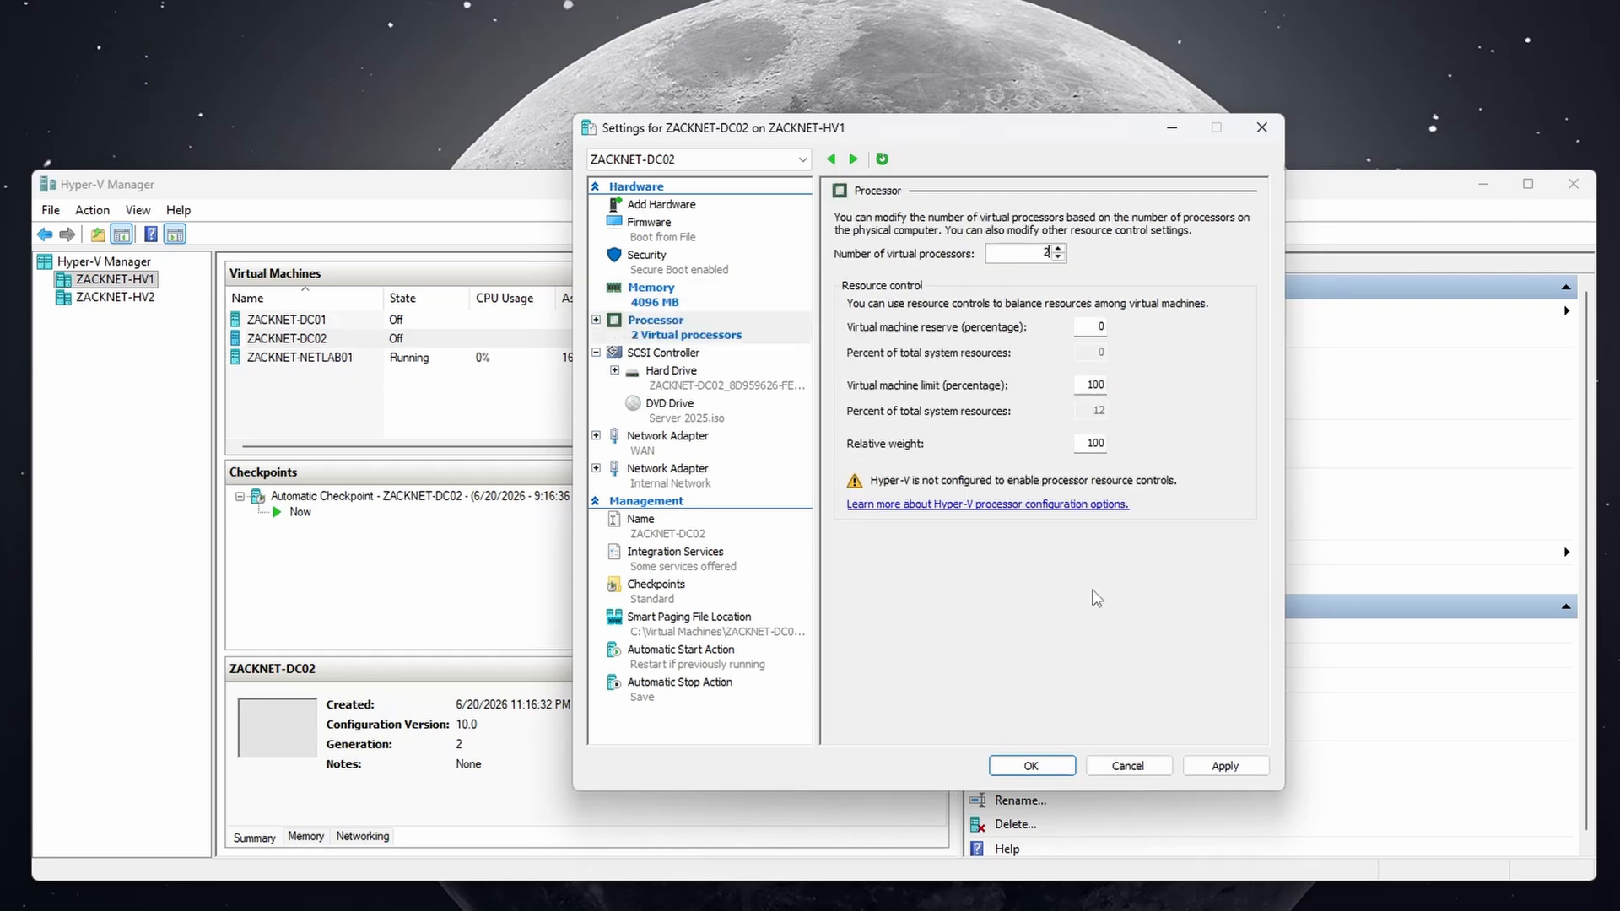
left_click(1215, 765)
left_click(1030, 765)
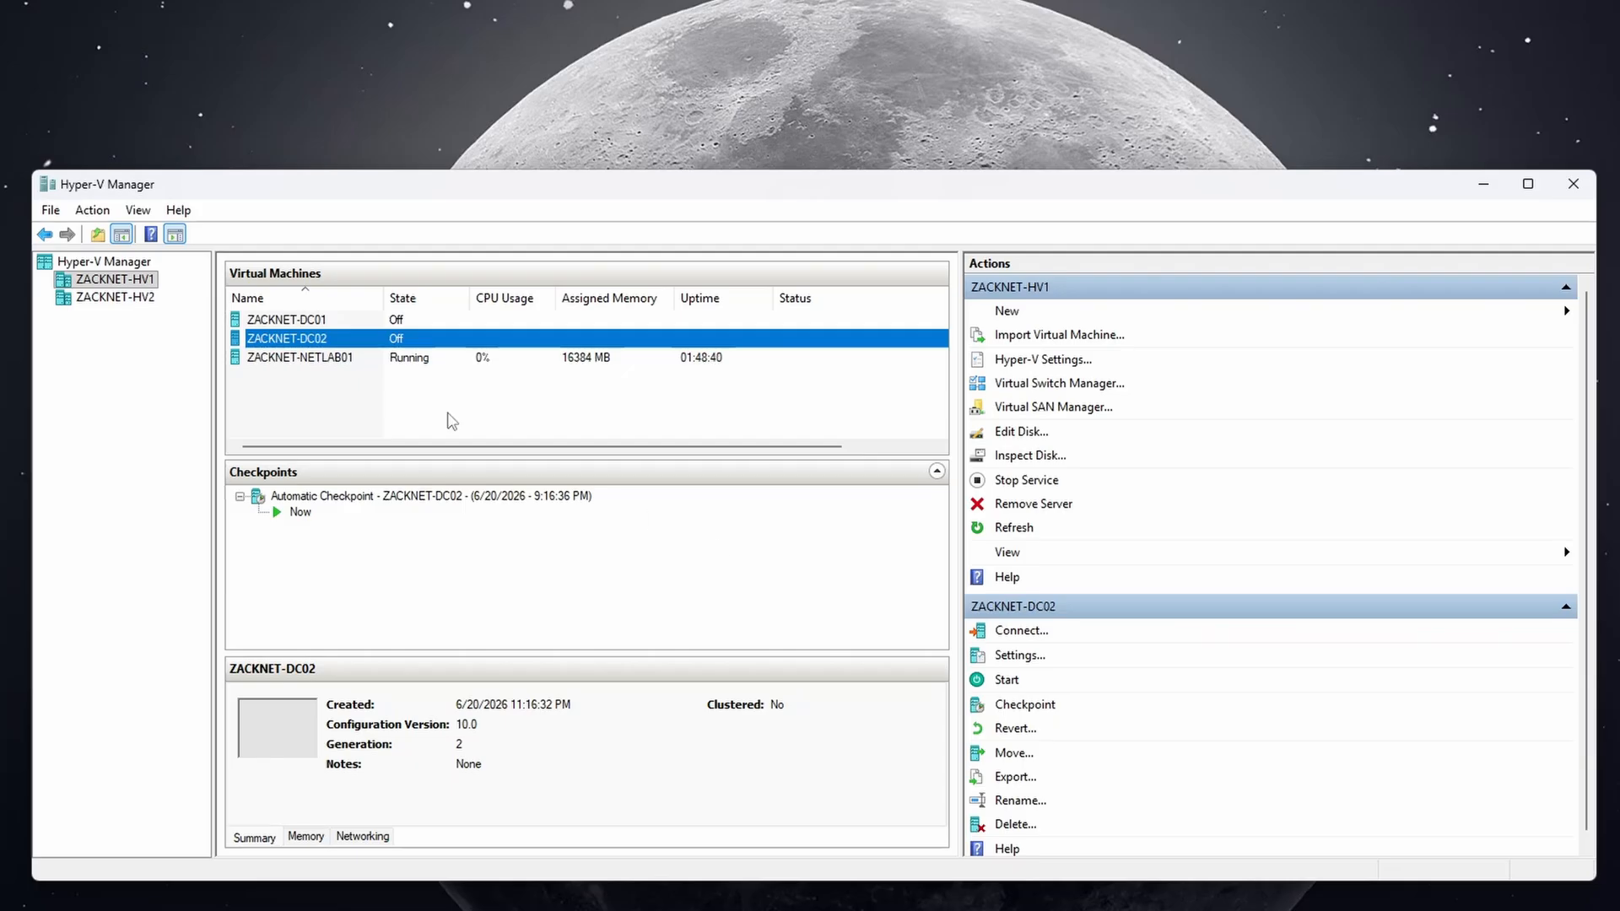
left_click(451, 420)
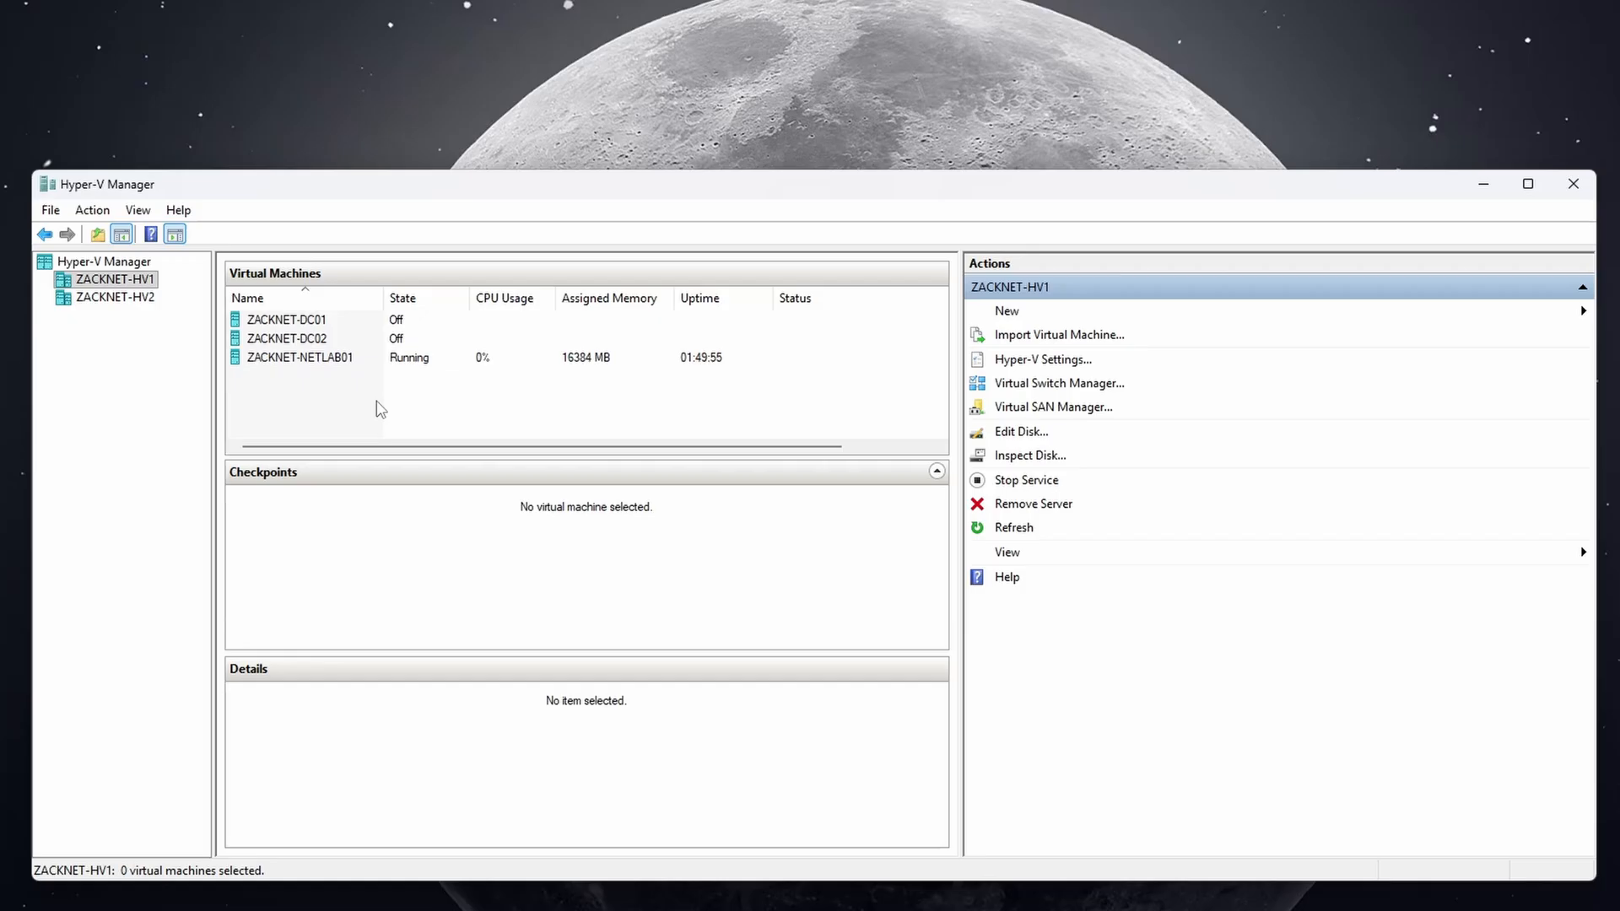
Start a new VM named ZACKNET-MGMT01 stored in C:\Virtual Machines\ZACKNET-MGMT01.
left_click(1008, 312)
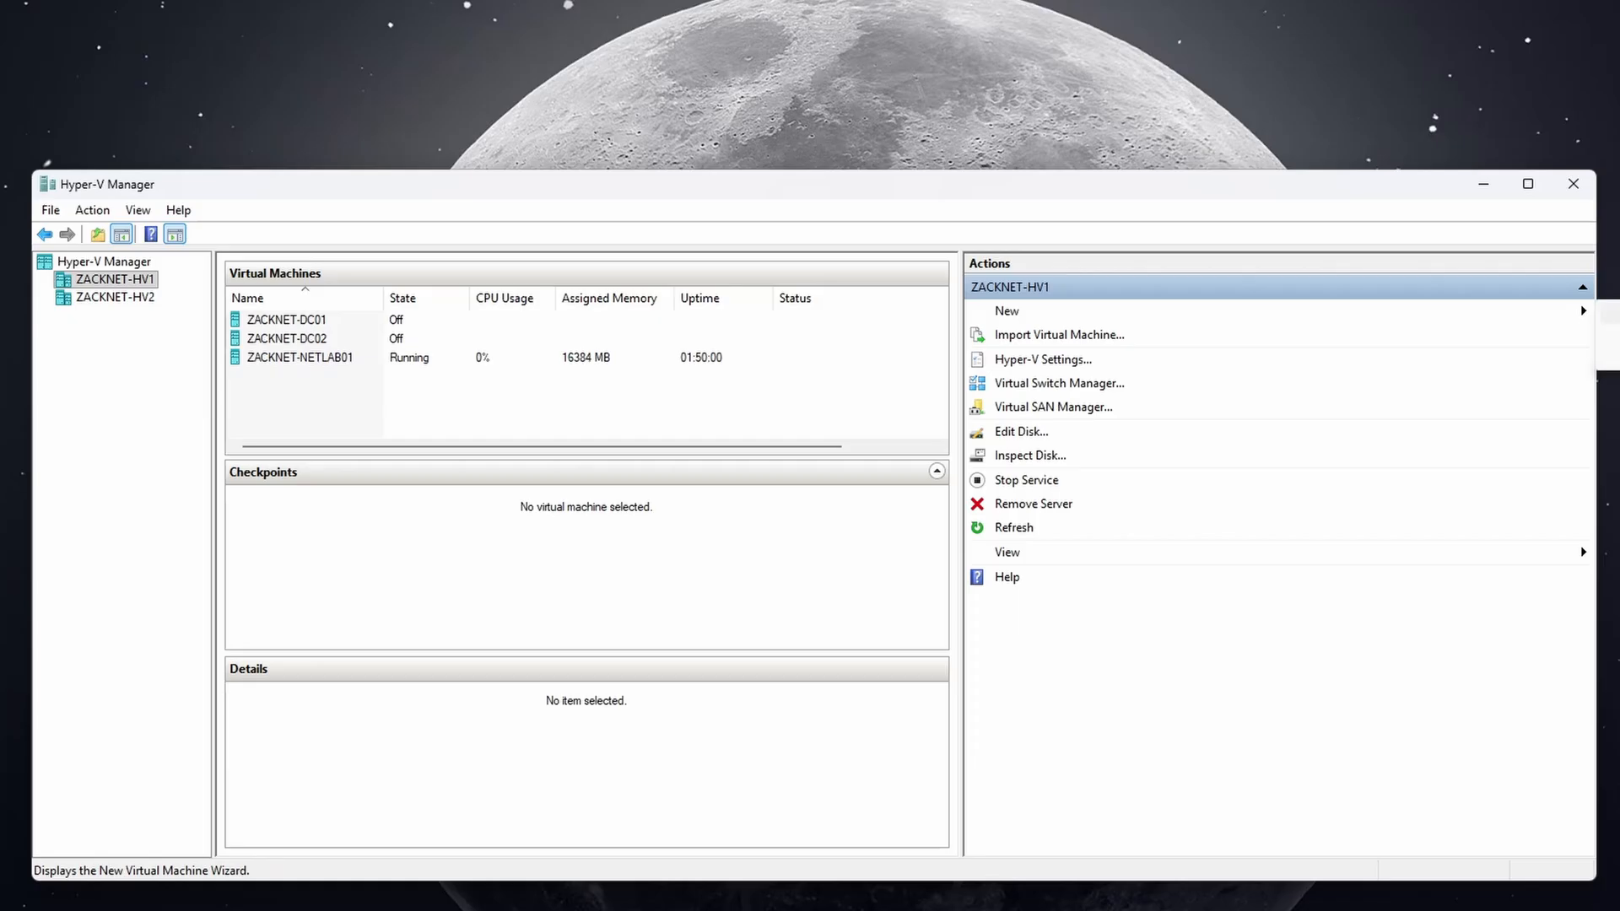
left_click(1607, 312)
left_click(1002, 685)
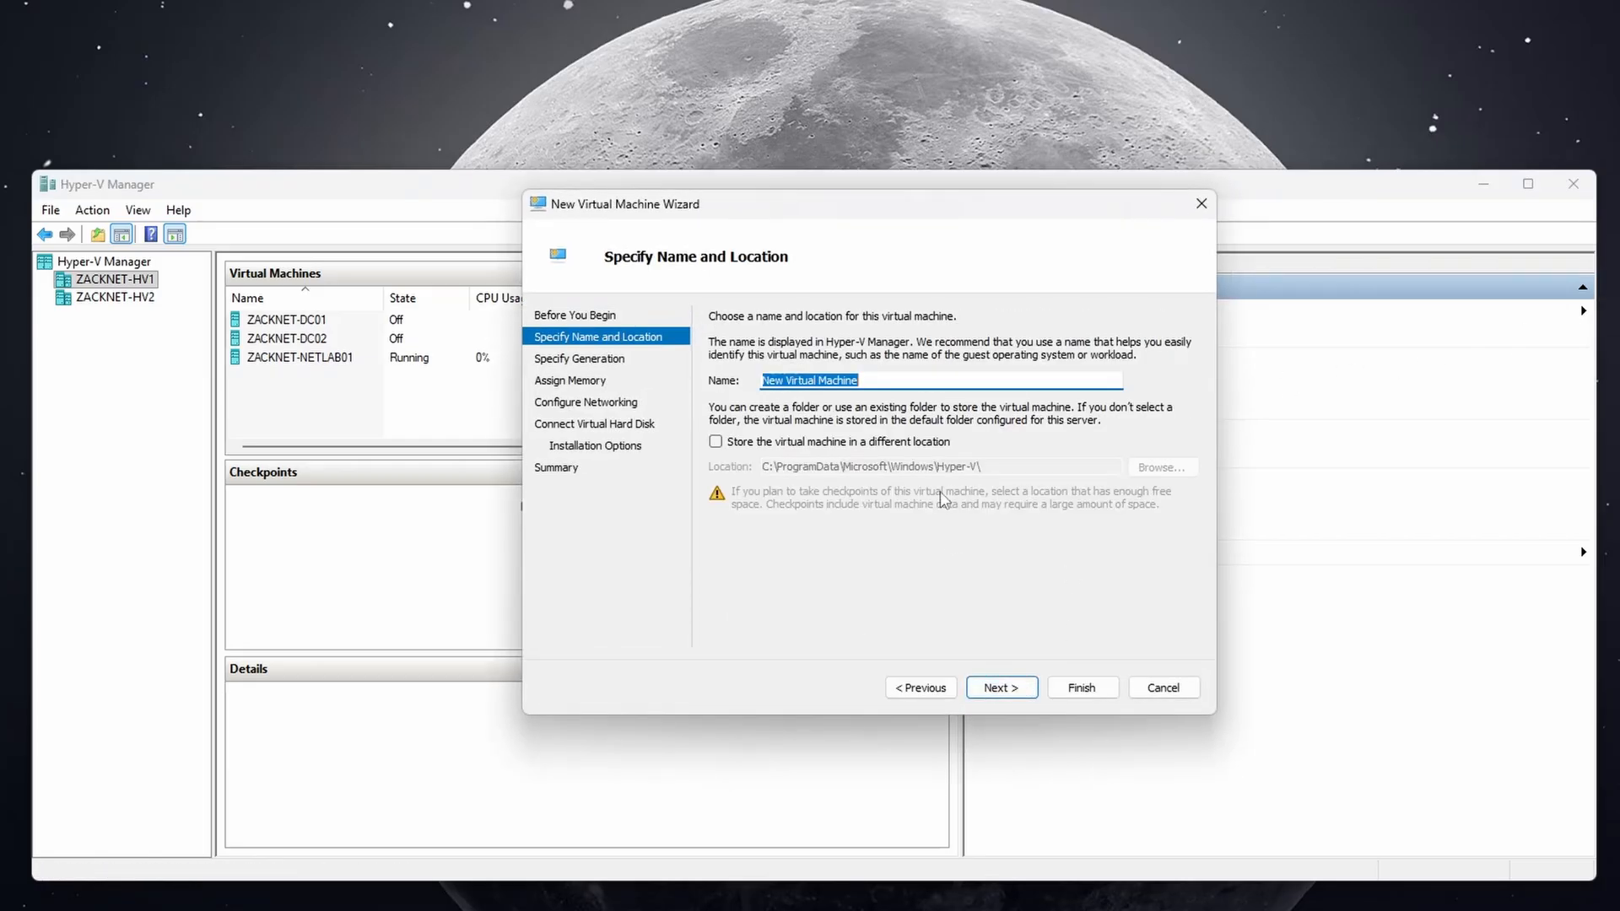
type("ZACKNET-MGMT01")
left_click(871, 443)
left_click(1161, 468)
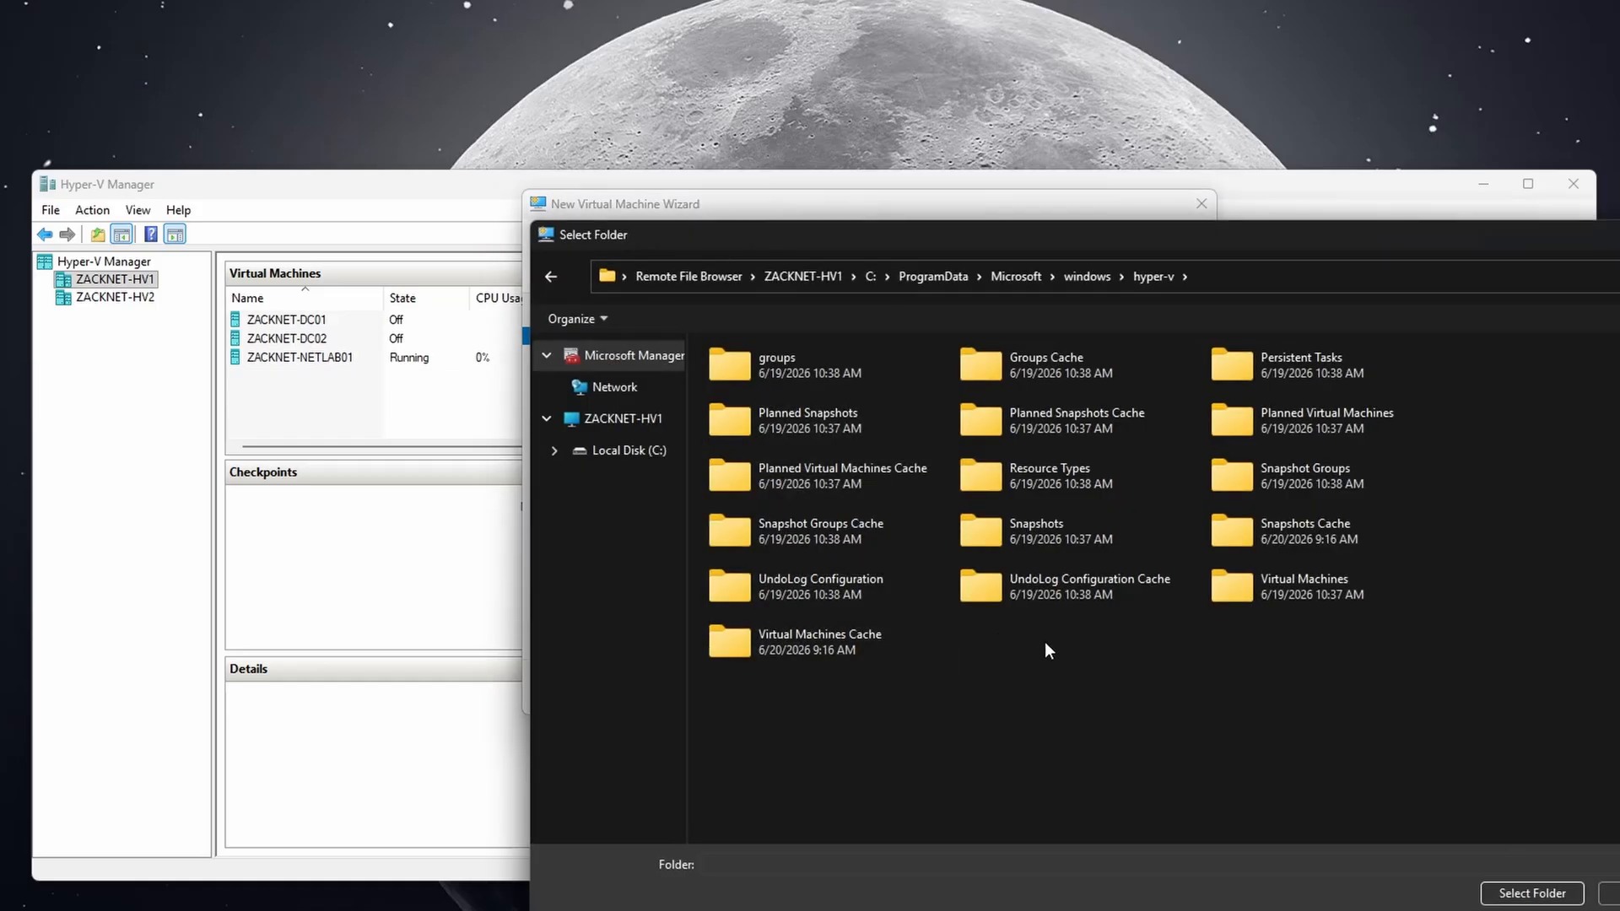
left_click(650, 432)
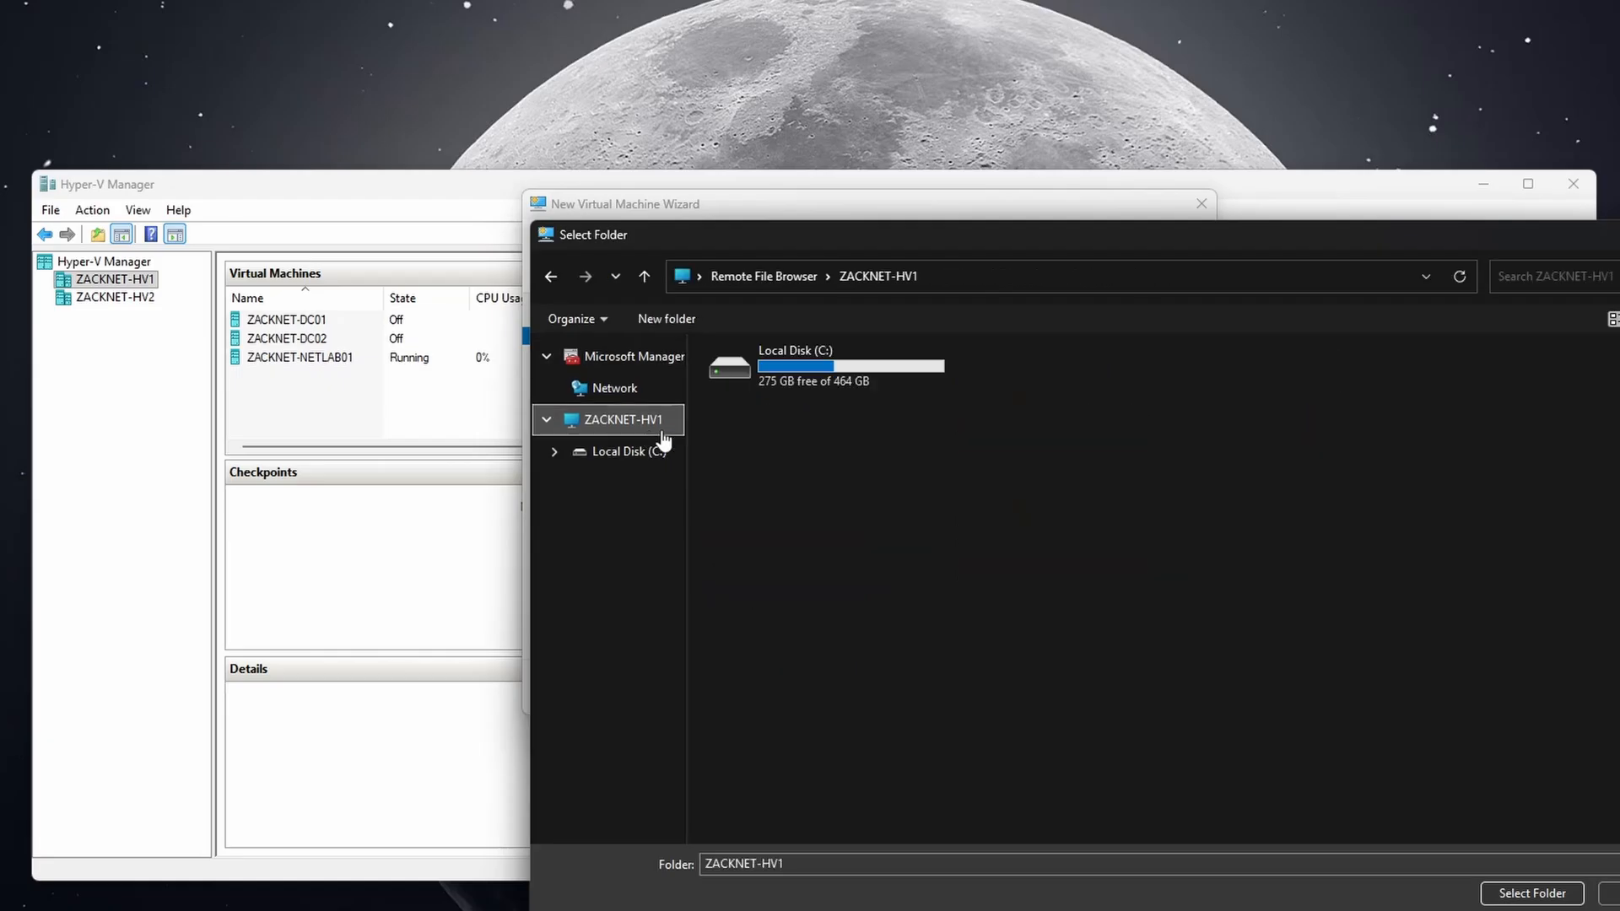
double_click(808, 383)
double_click(1006, 427)
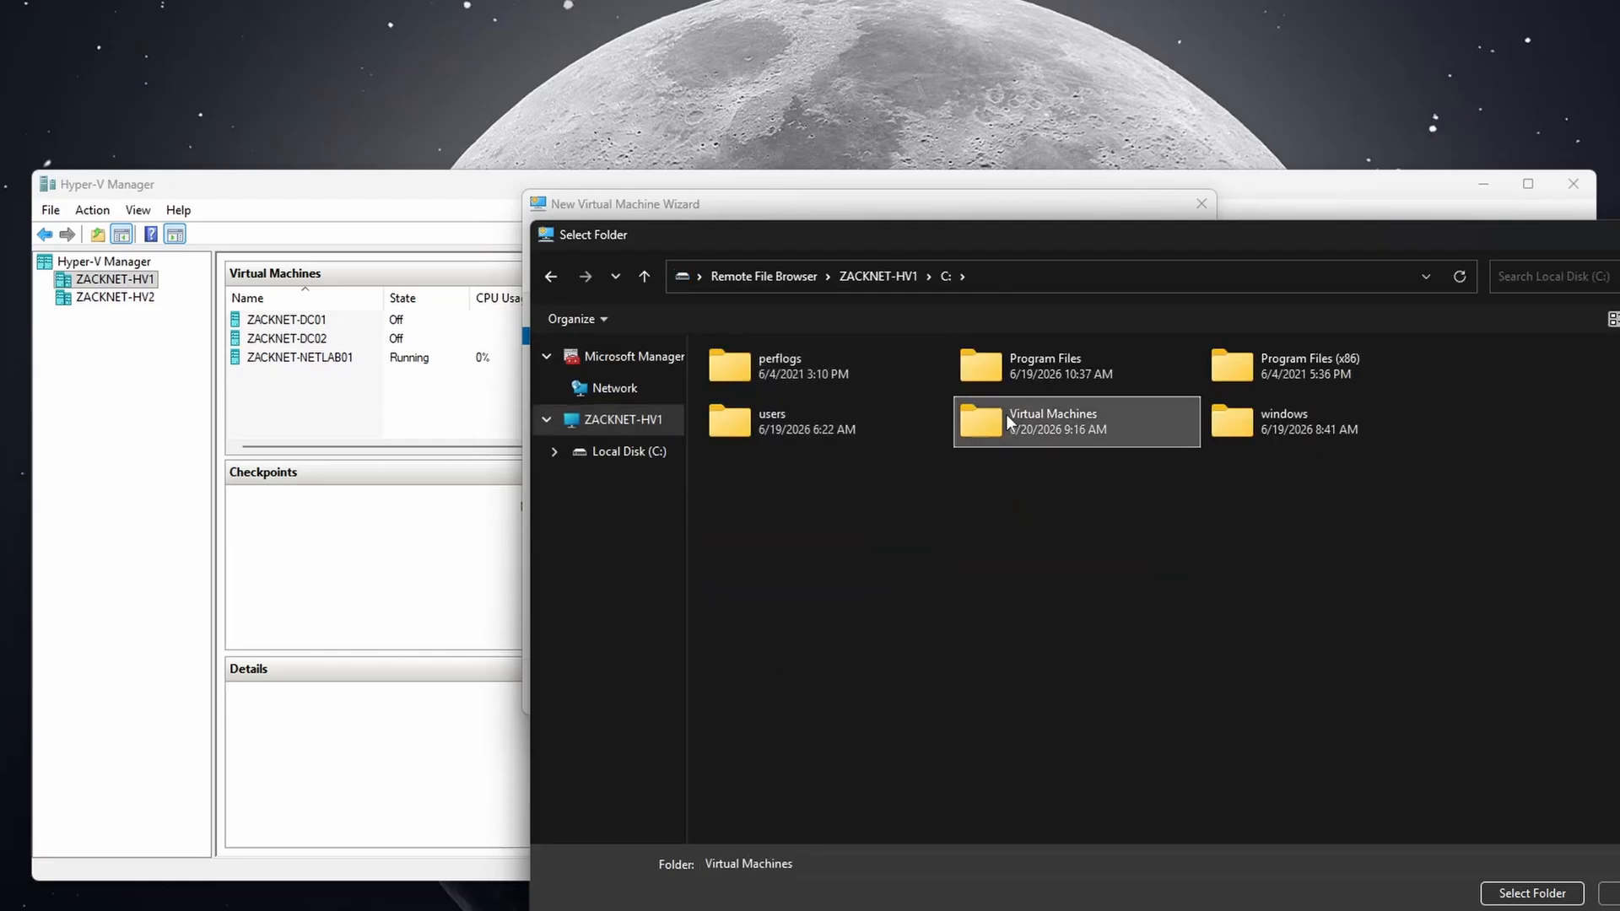
left_click(1559, 891)
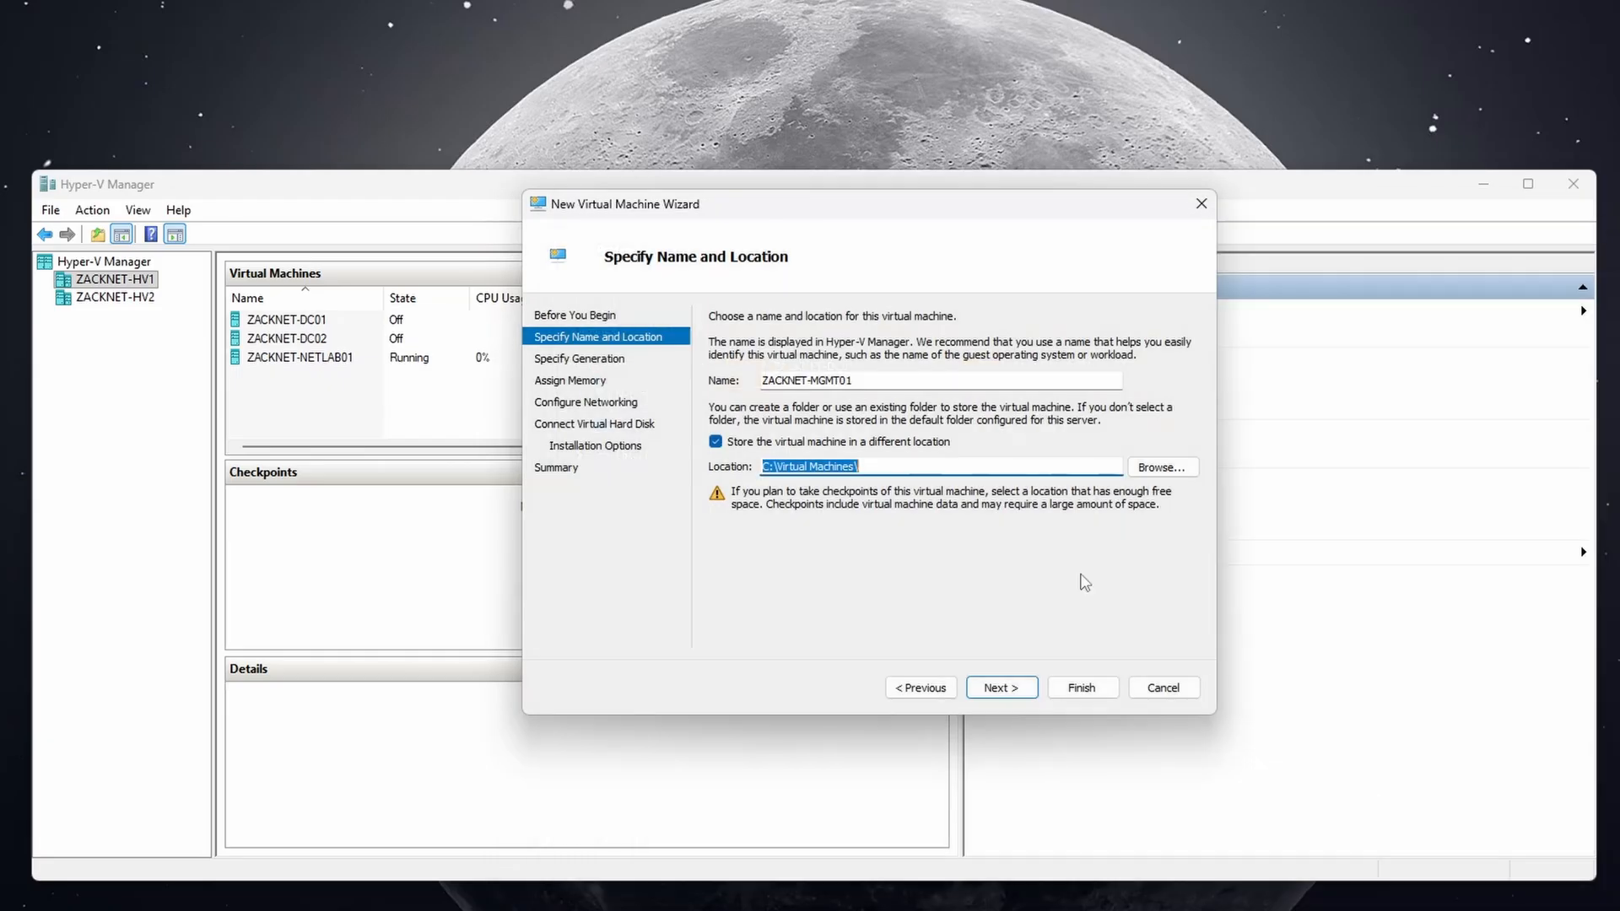
left_click(916, 467)
type("ZACKNET-MGMT01")
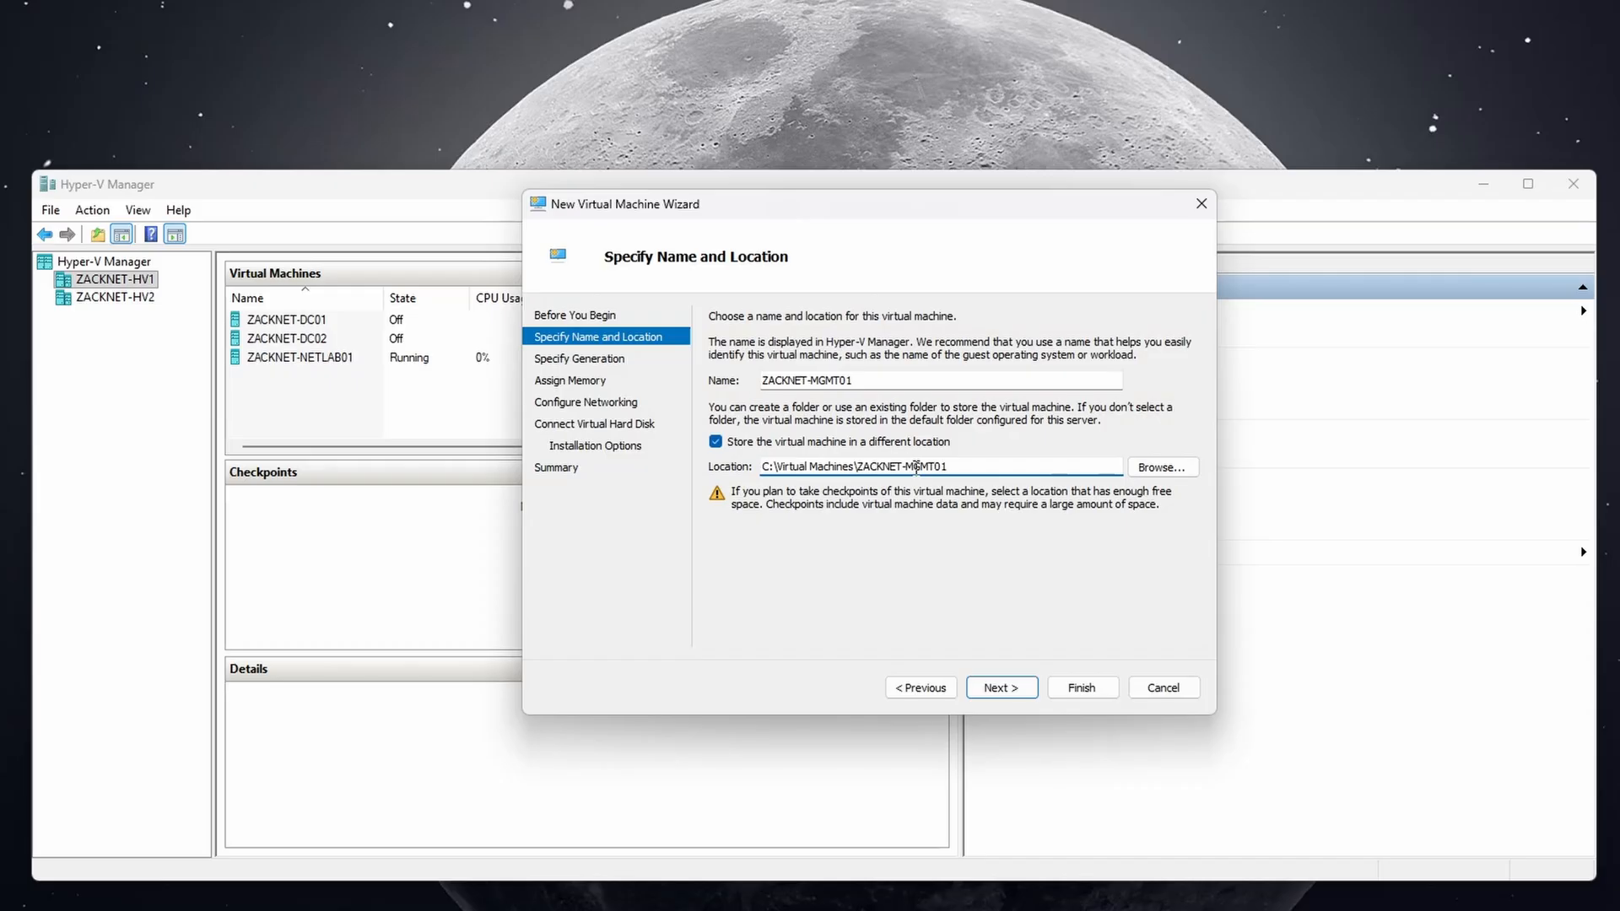
Keep Generation 2 and 4096 MB startup memory, and connect the VM to the WAN switch.
left_click(999, 687)
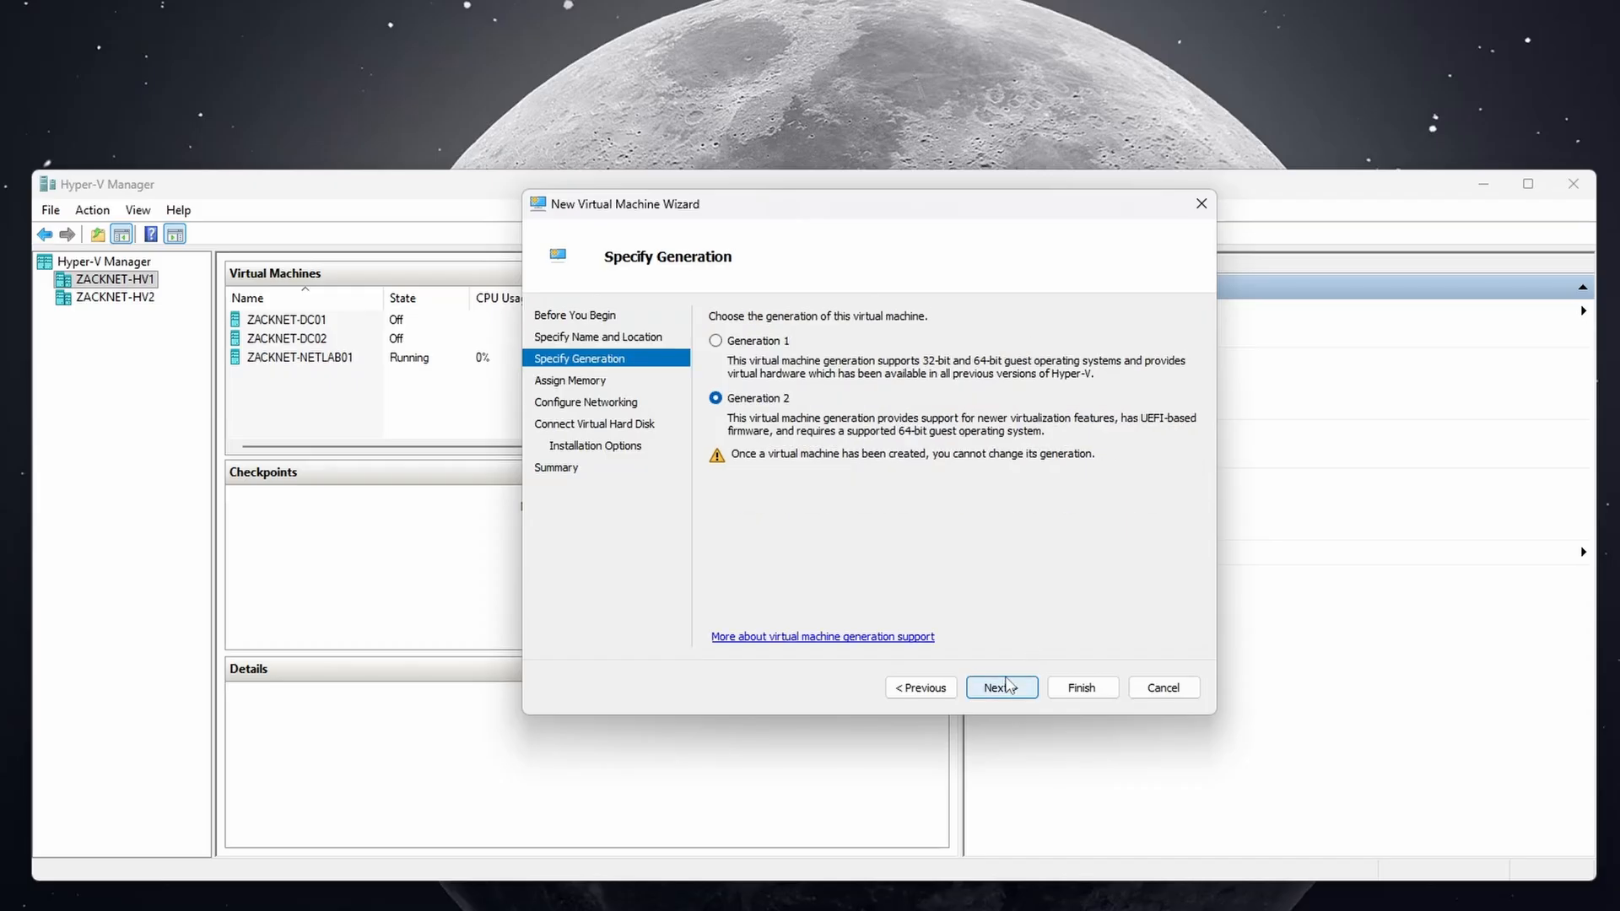
left_click(1008, 692)
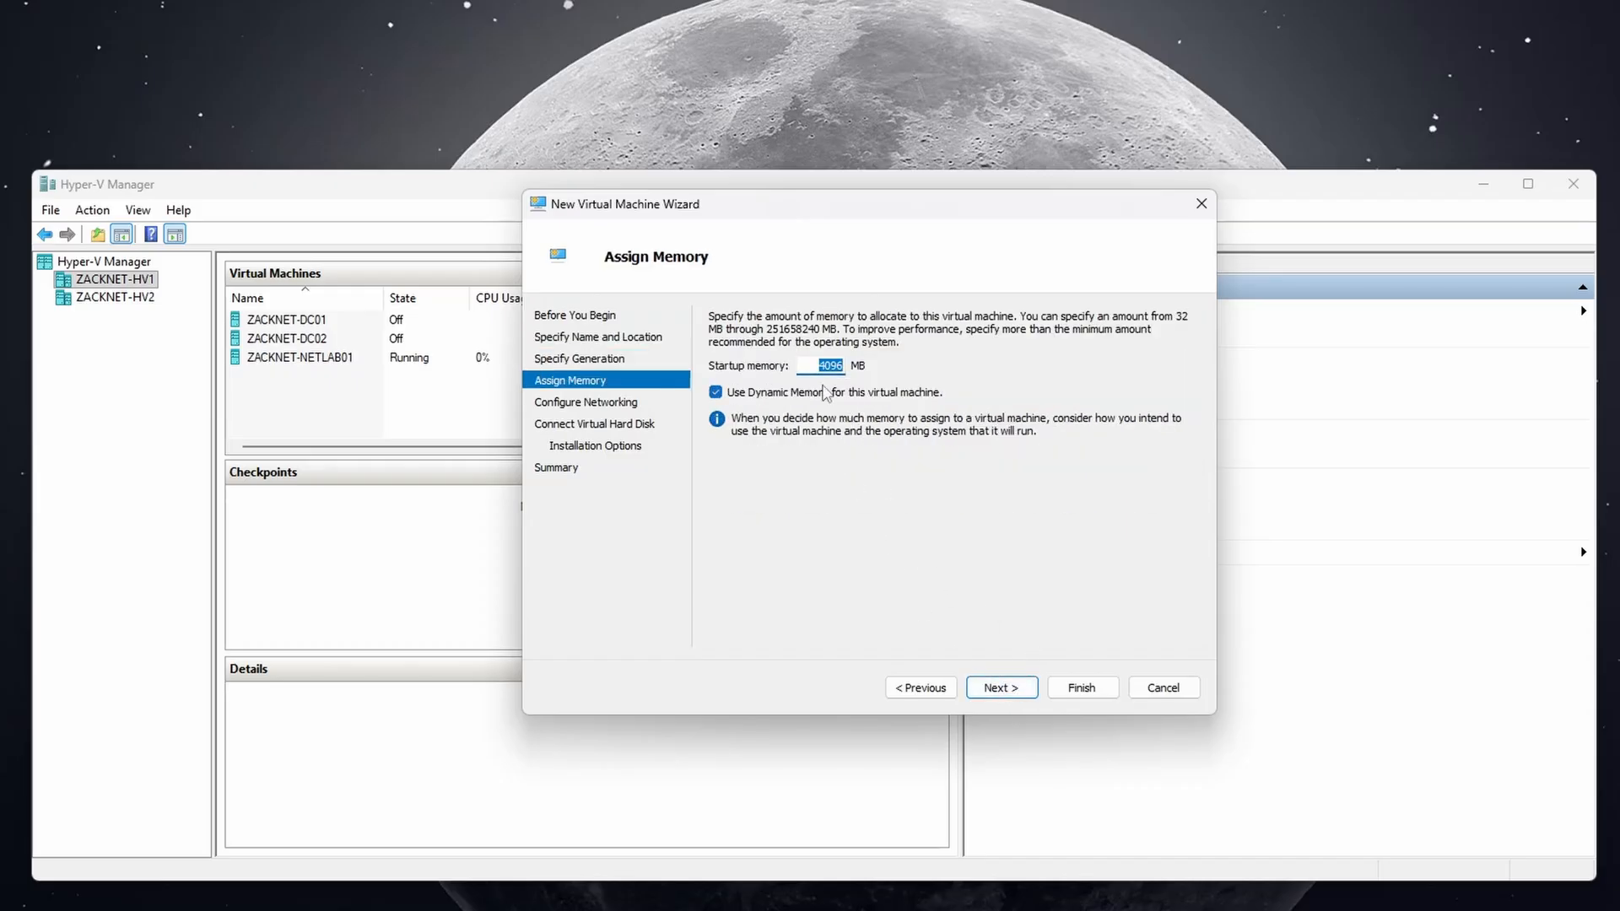
left_click(1004, 688)
left_click(837, 355)
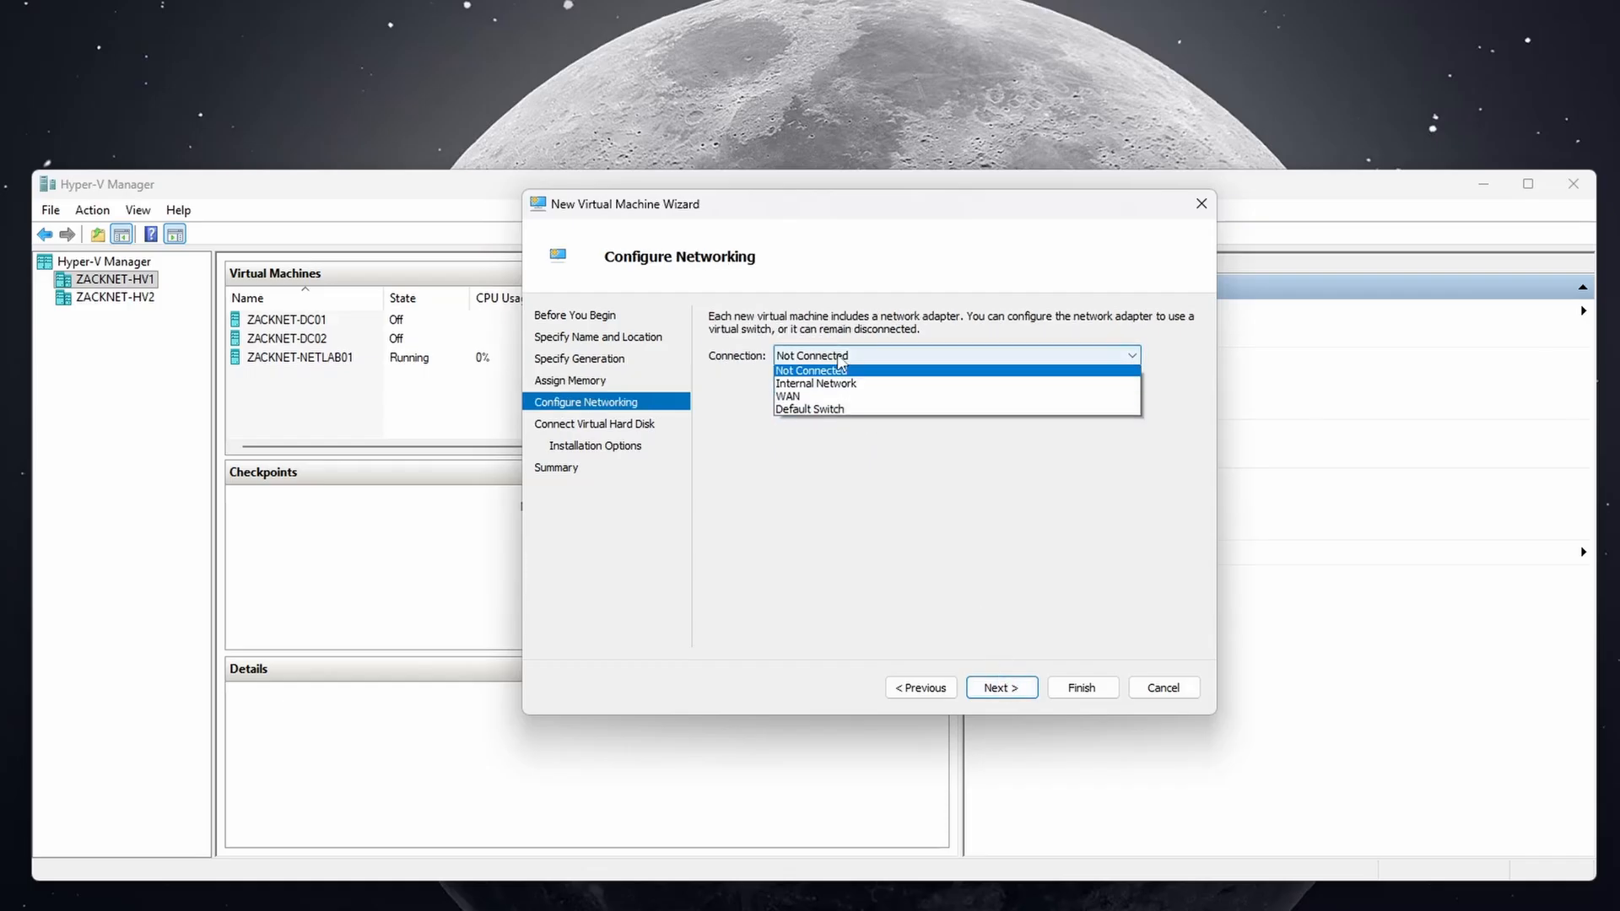
left_click(825, 399)
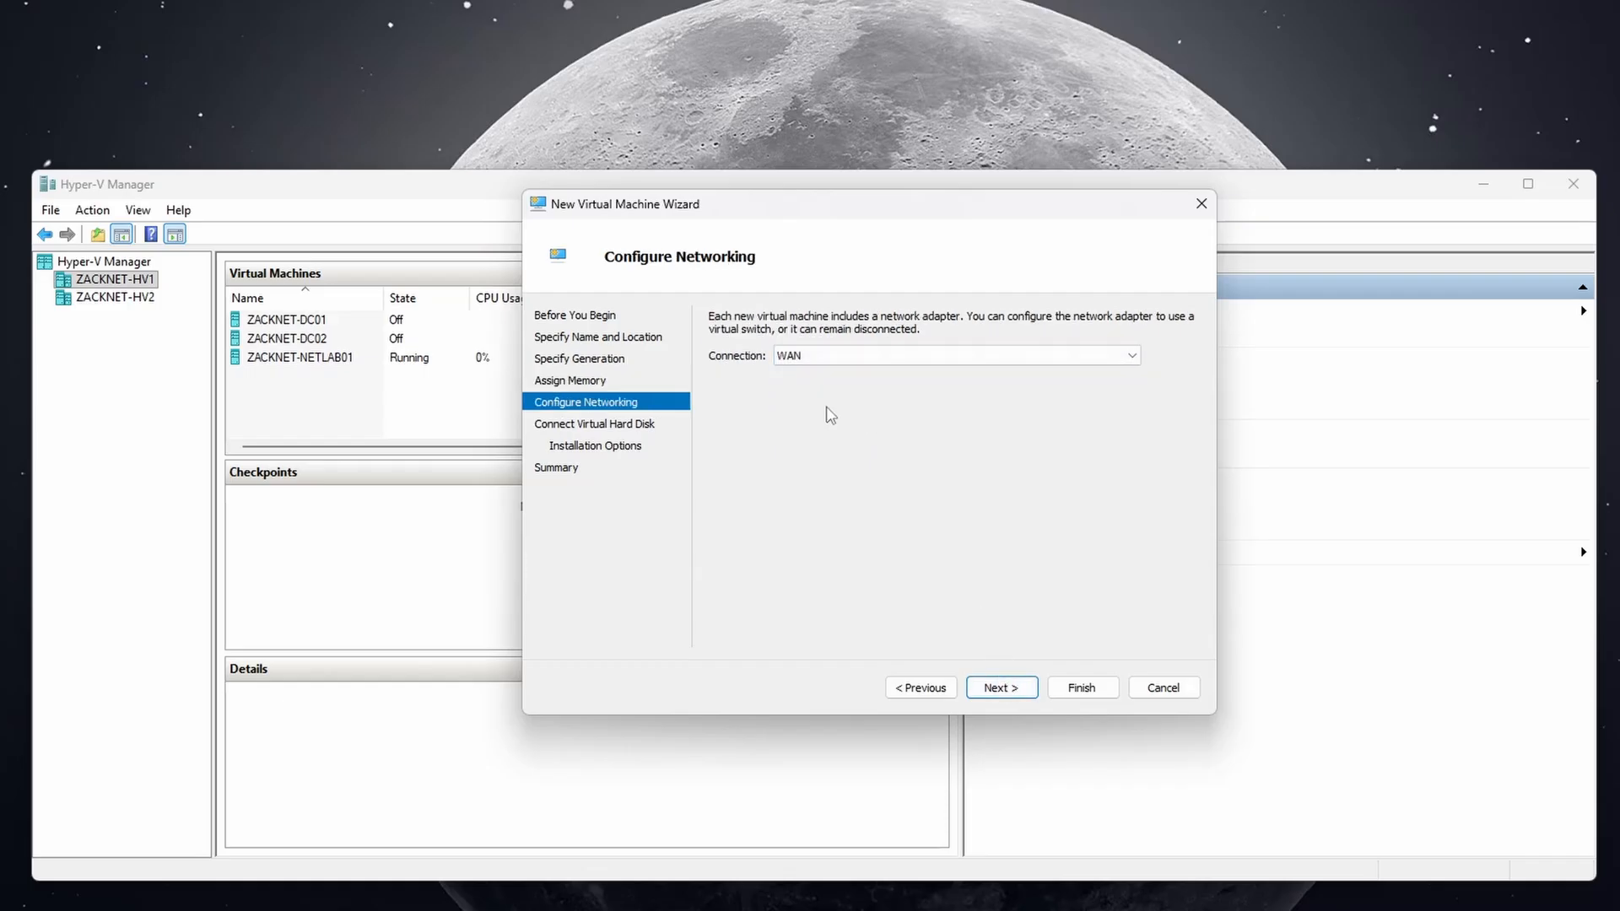
left_click(1004, 688)
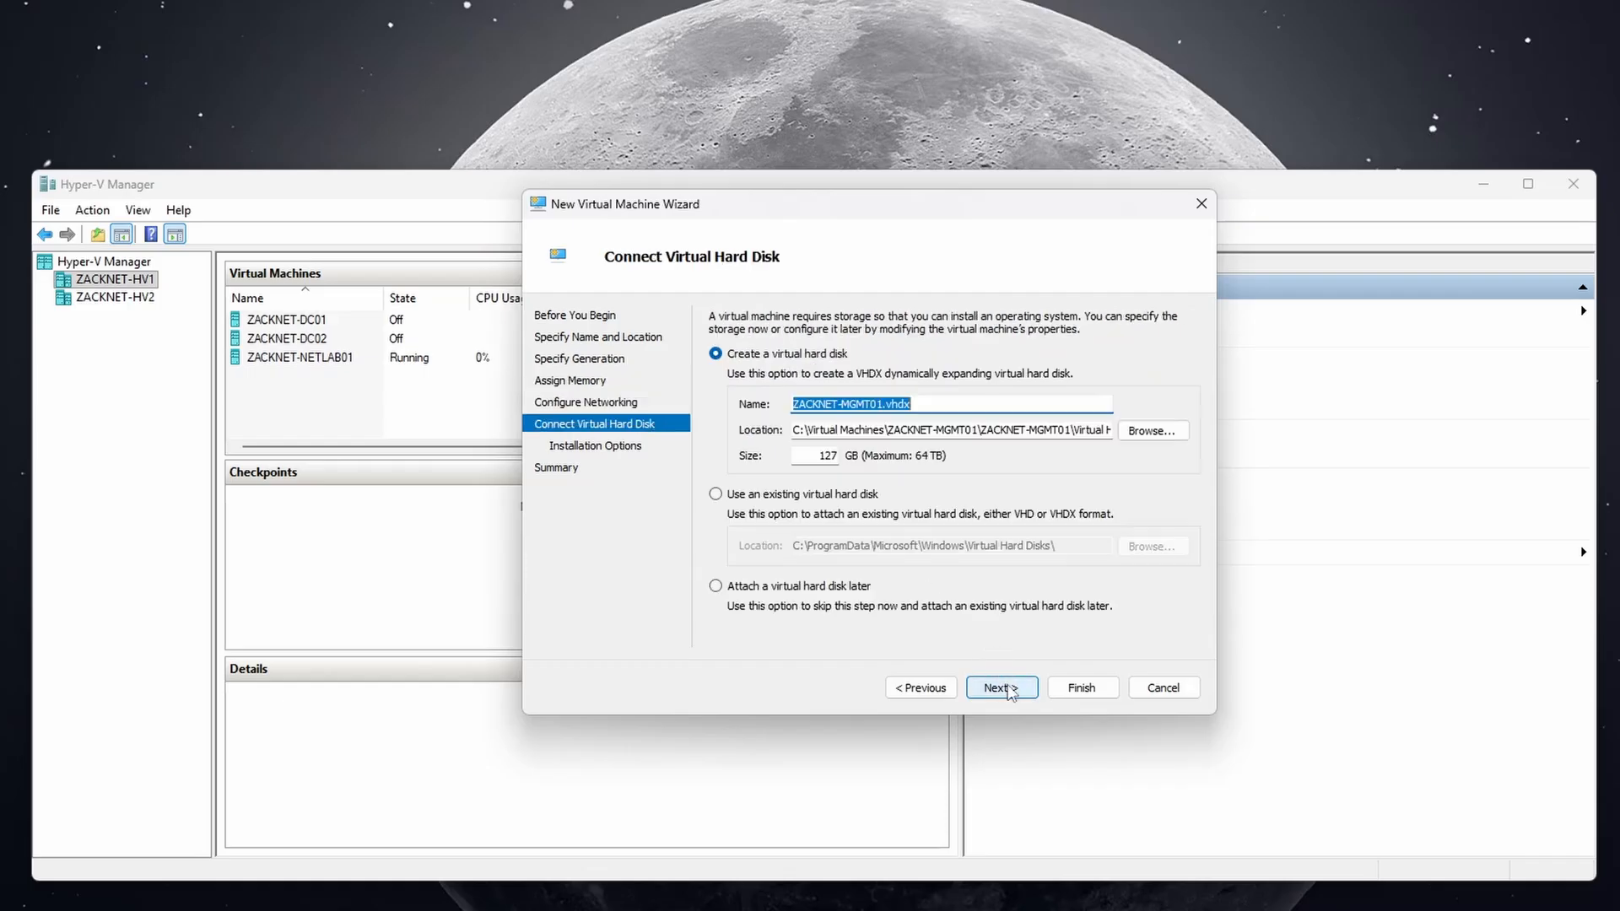
Place the virtual disk in C:\Virtual Machines\ZACKNET-MGMT01\ and resize it to 80 GB.
left_click(1139, 433)
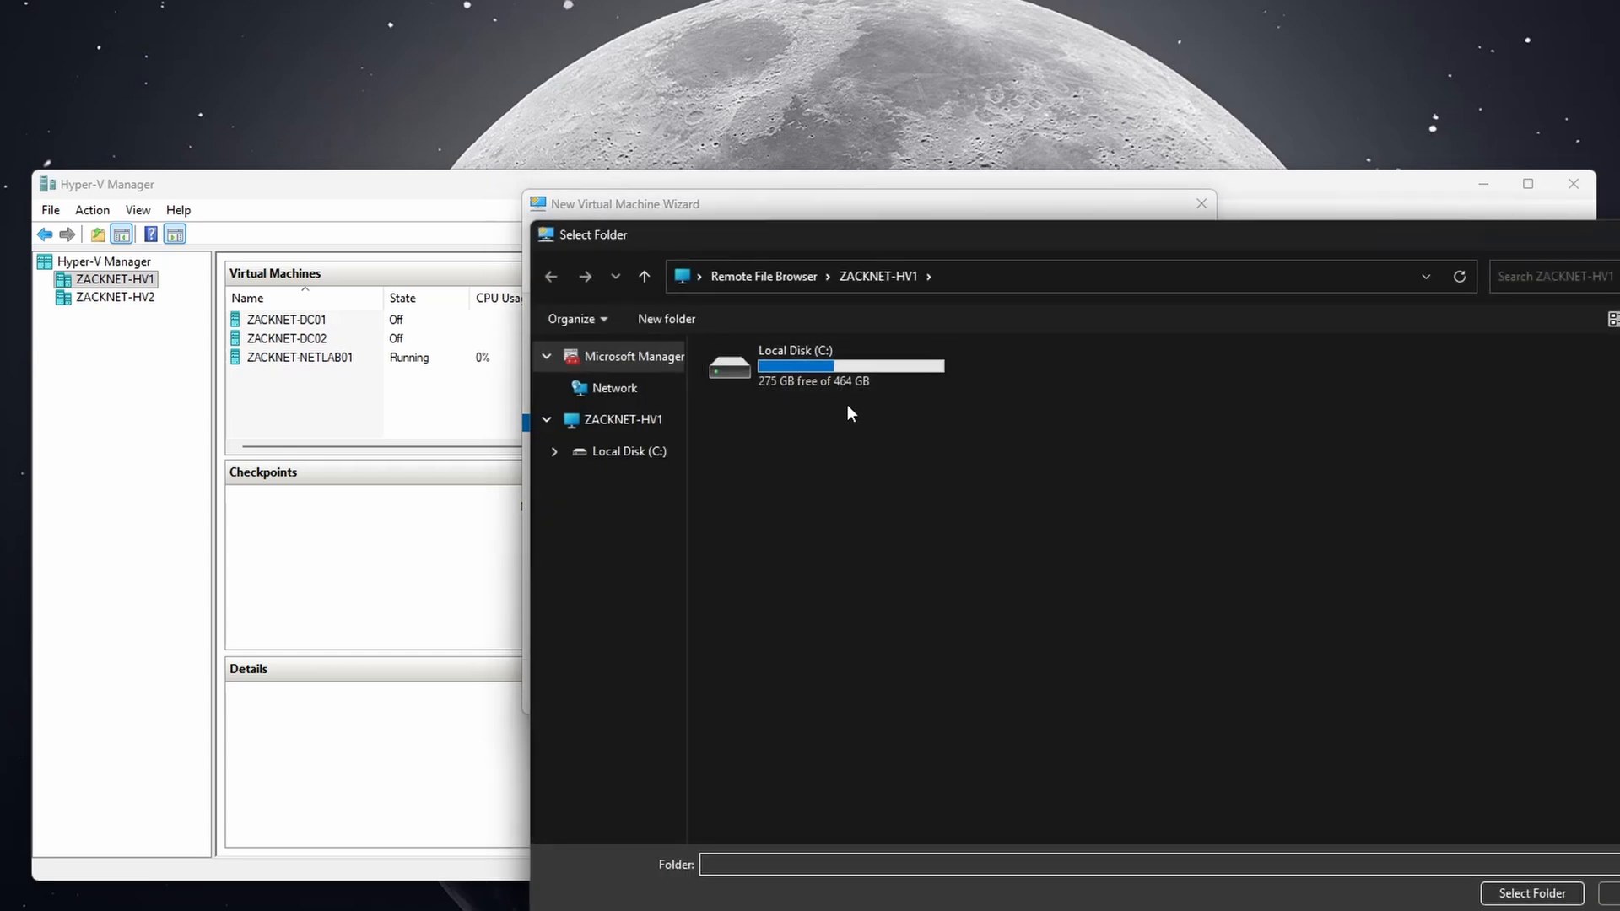
left_click(649, 422)
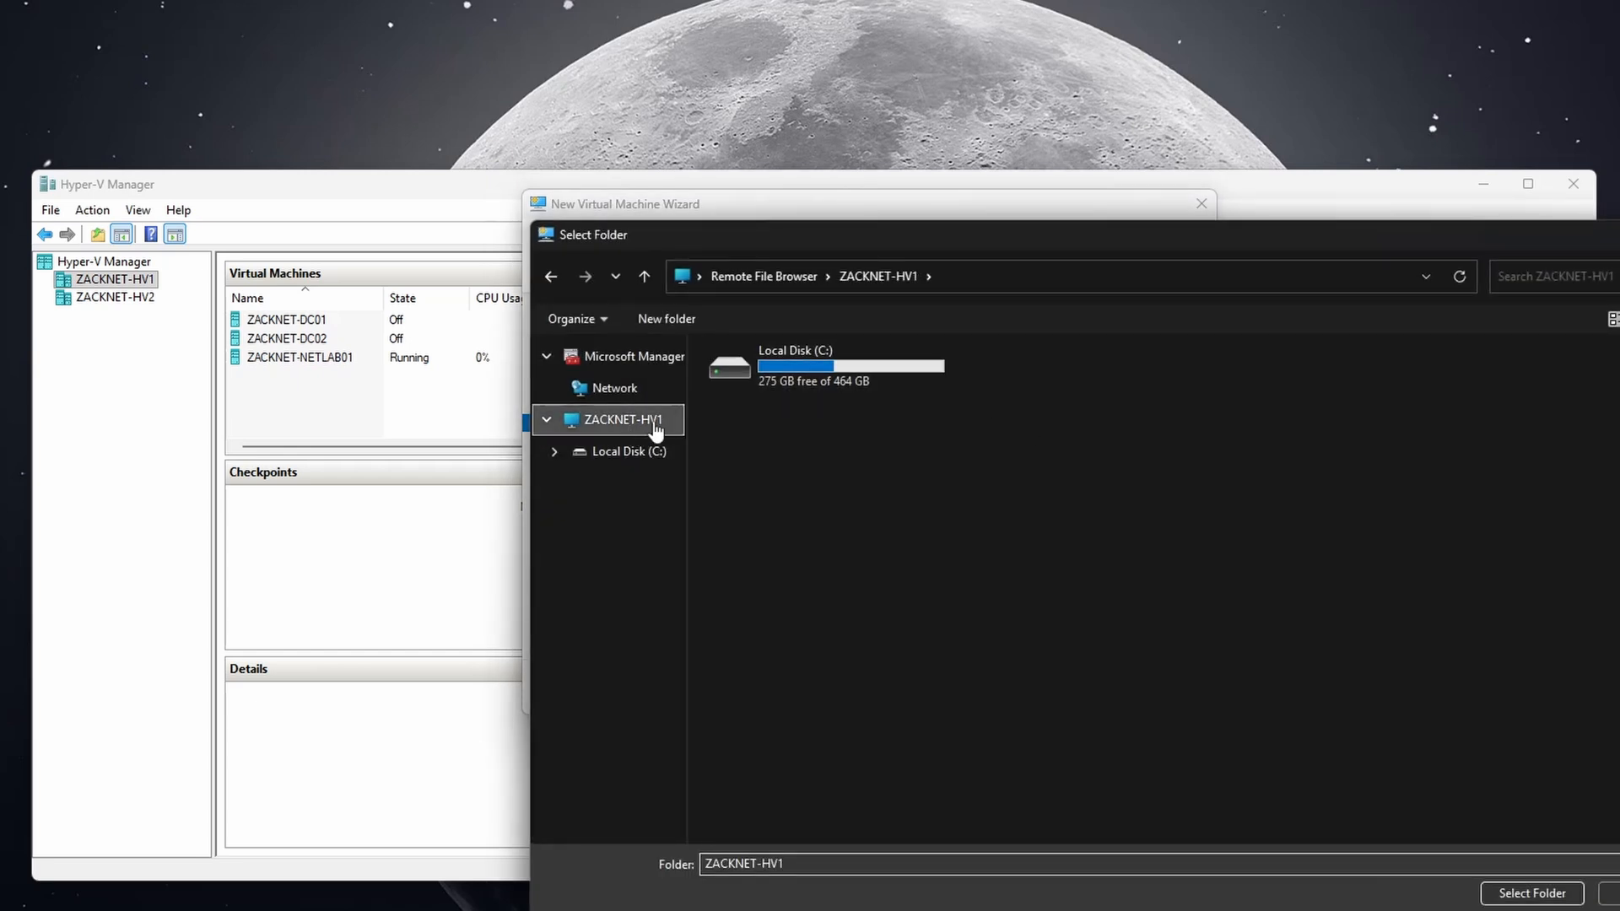
double_click(756, 382)
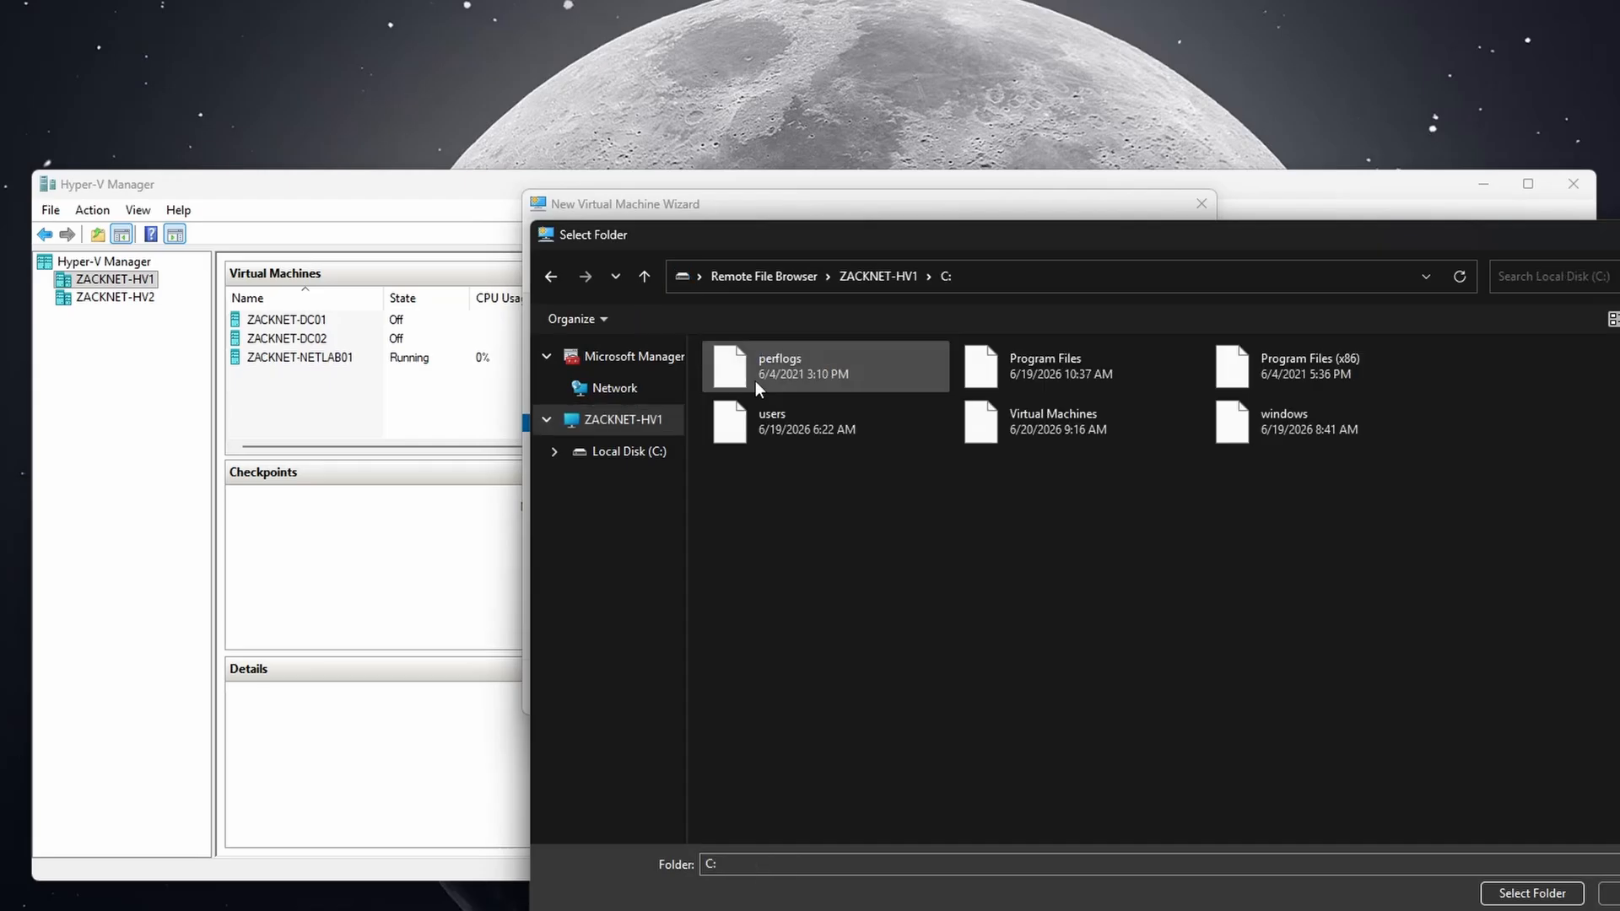
double_click(1030, 427)
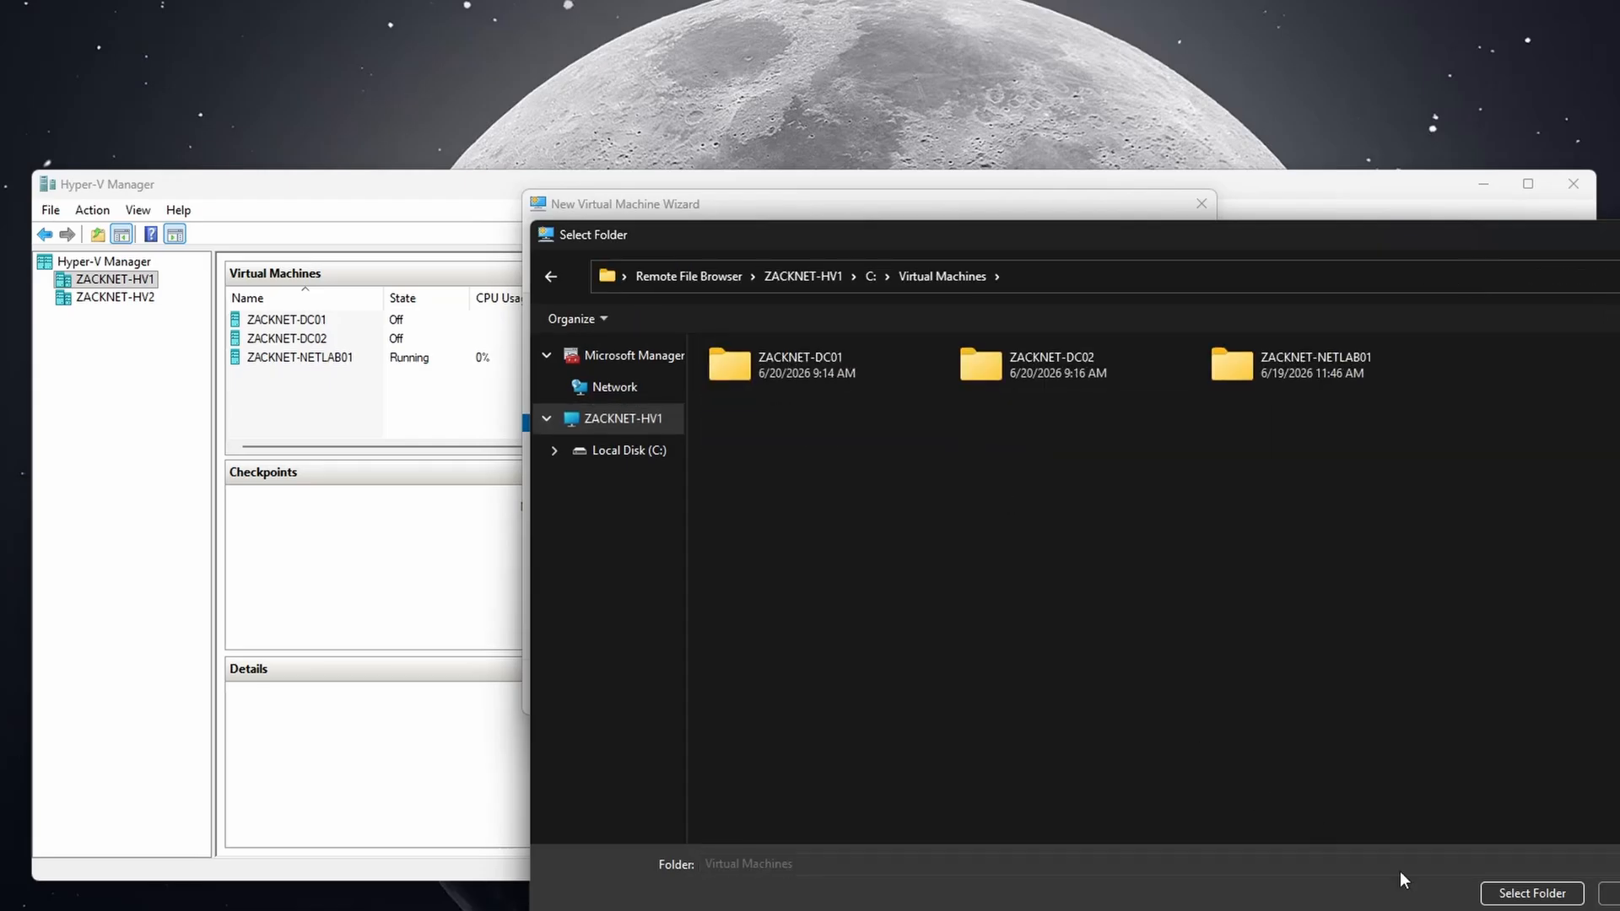
left_click(1496, 896)
left_click(957, 430)
type("ZACKNET-MGMT01")
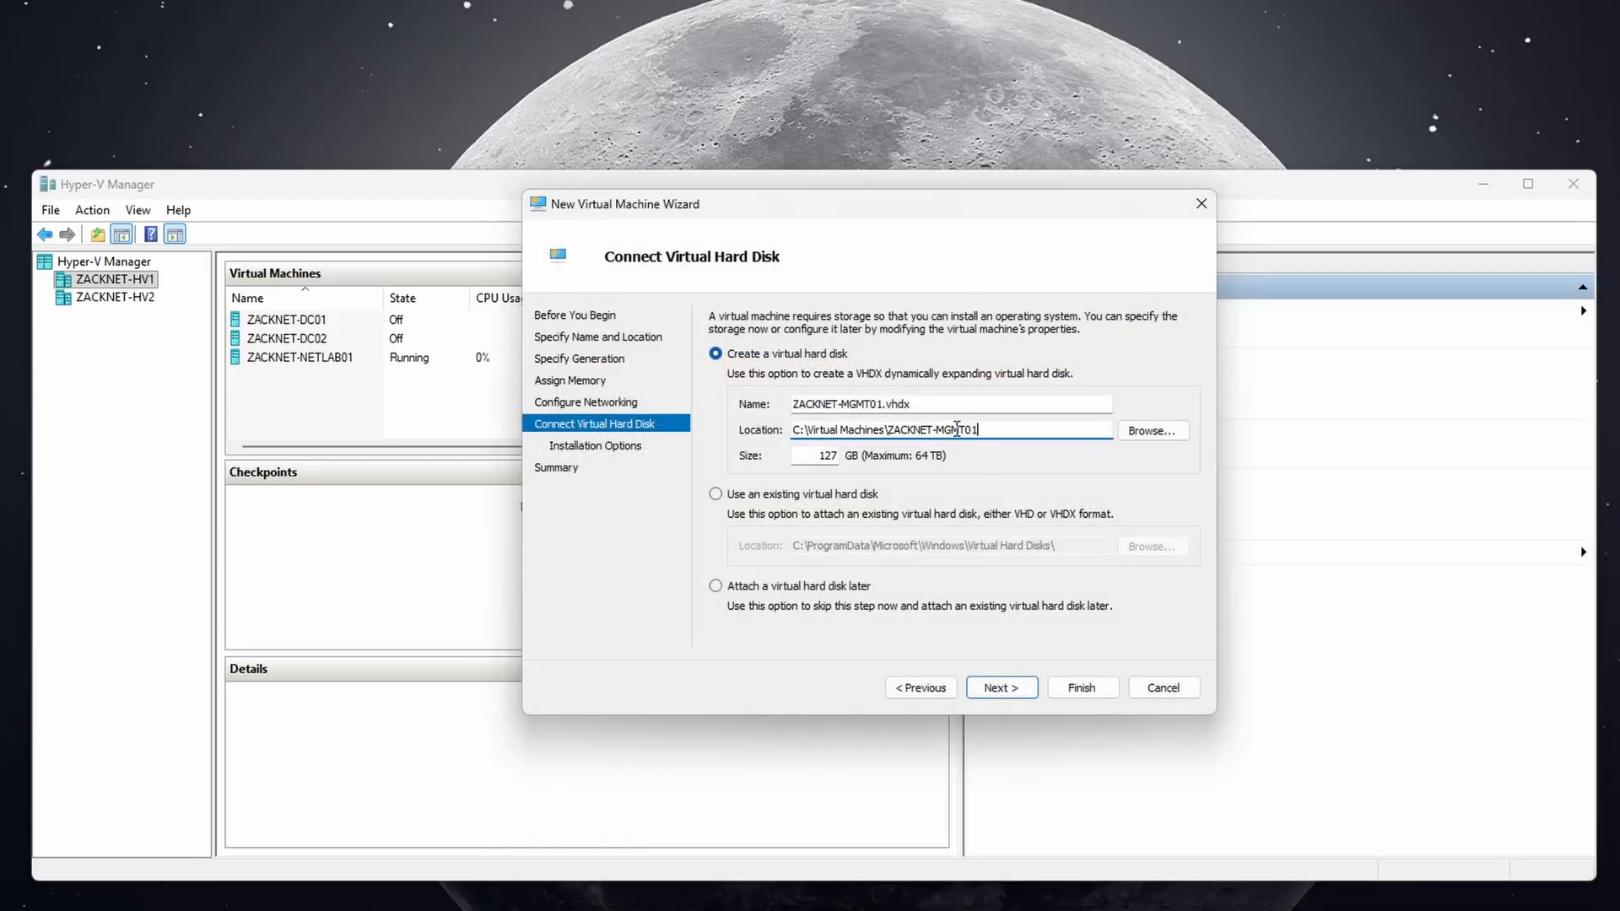
type("\\")
double_click(825, 457)
left_click(825, 456)
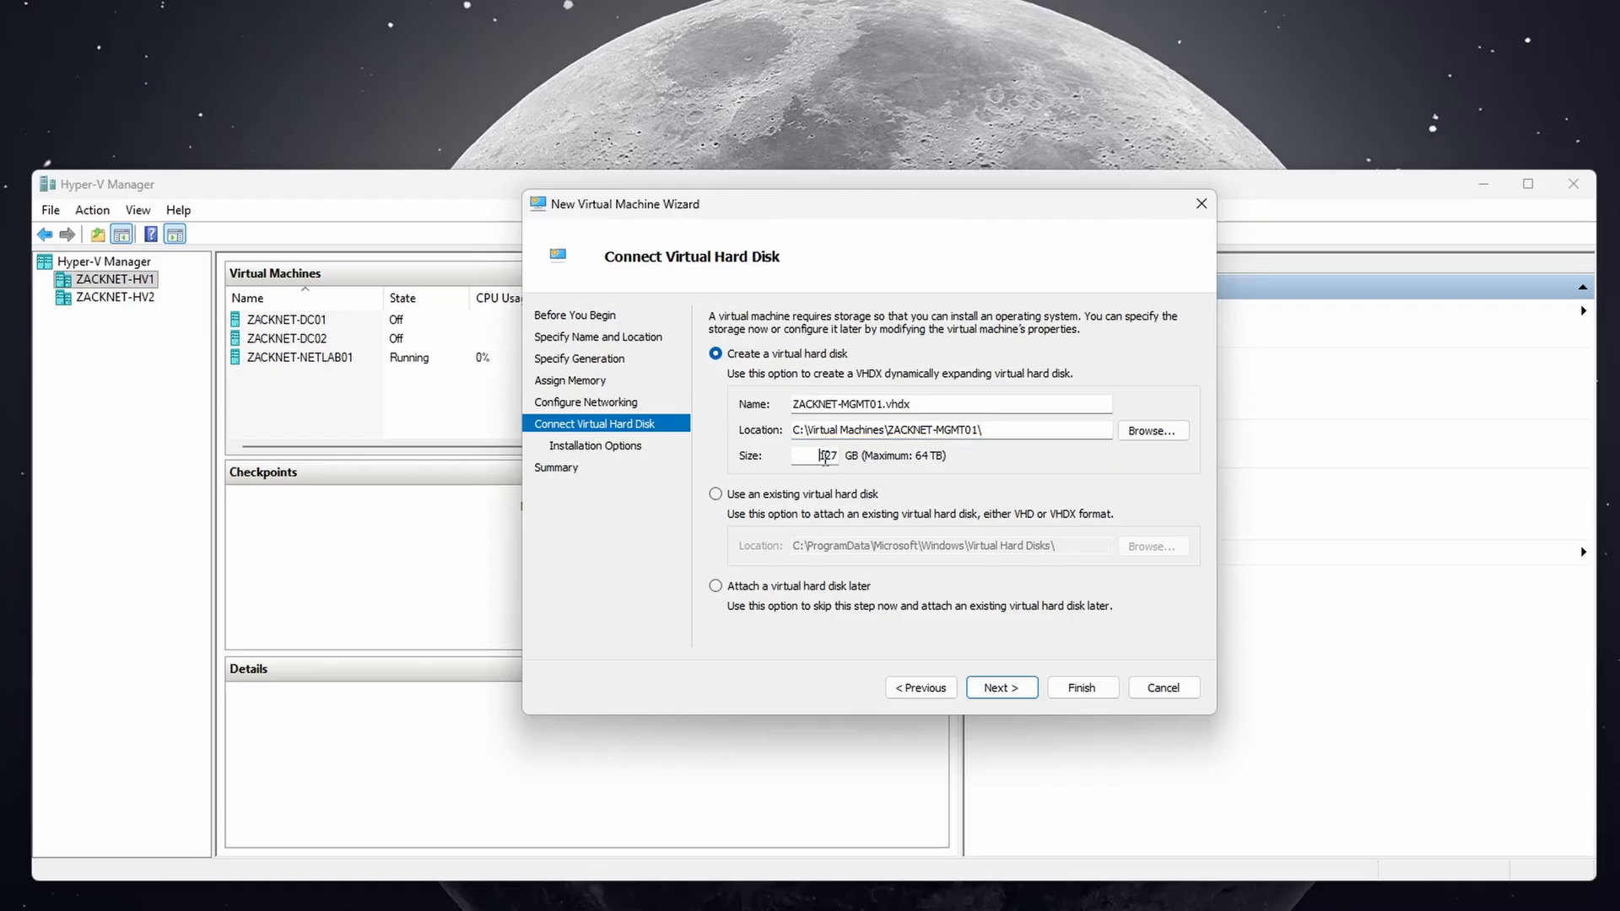
double_click(825, 457)
type("80")
Set the VM to install from Server 2025.iso and finish creating ZACKNET-MGMT01.
left_click(994, 688)
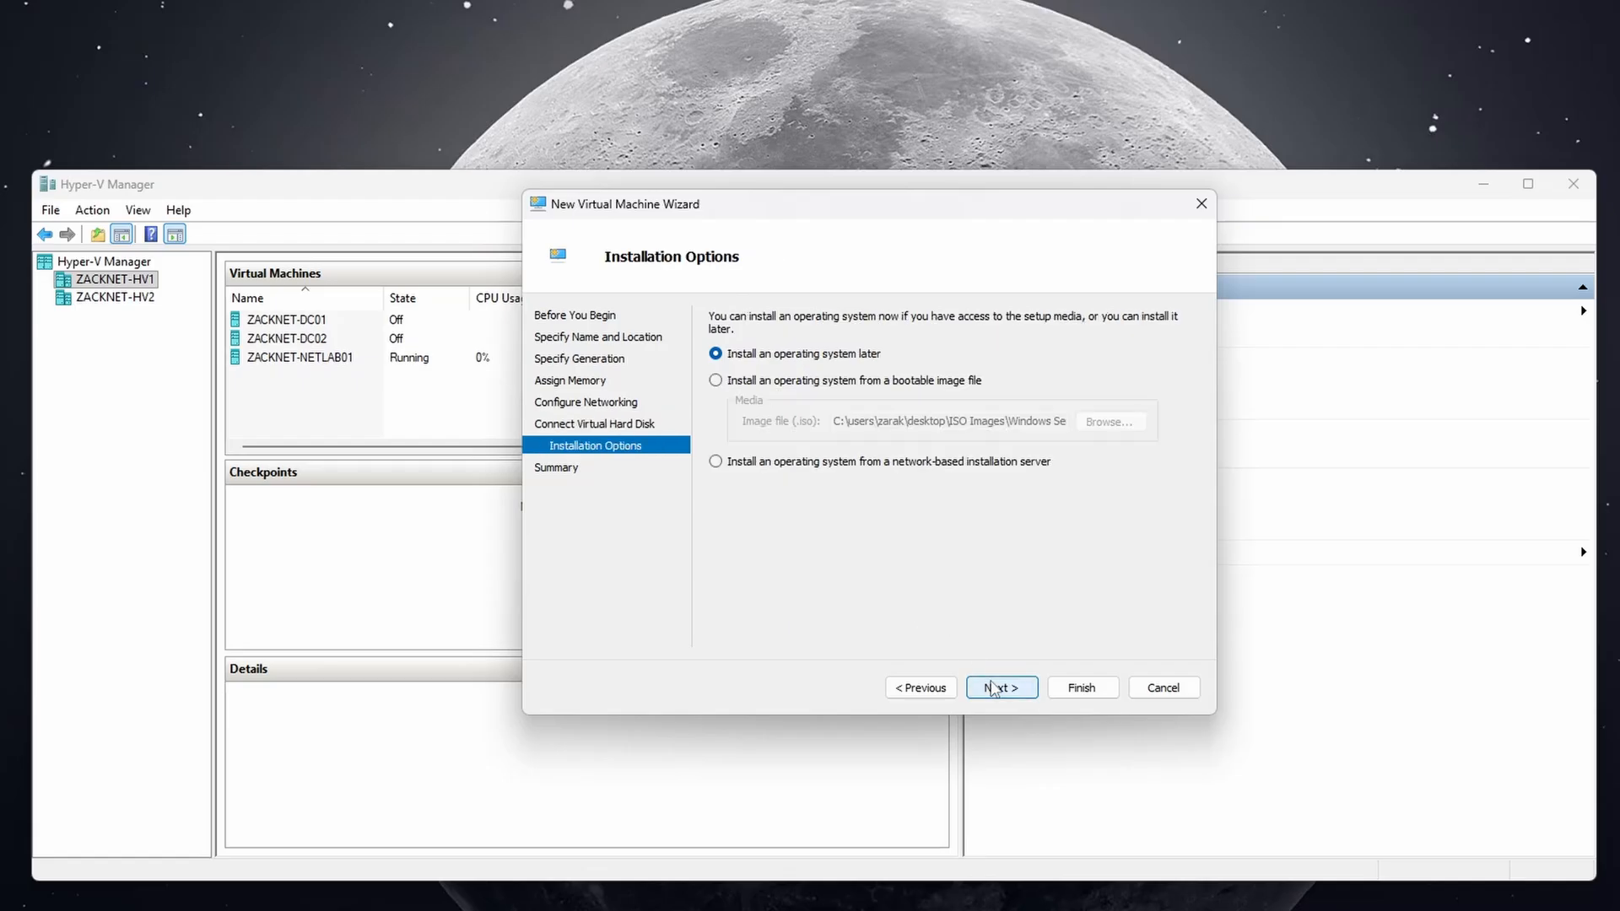
left_click(868, 381)
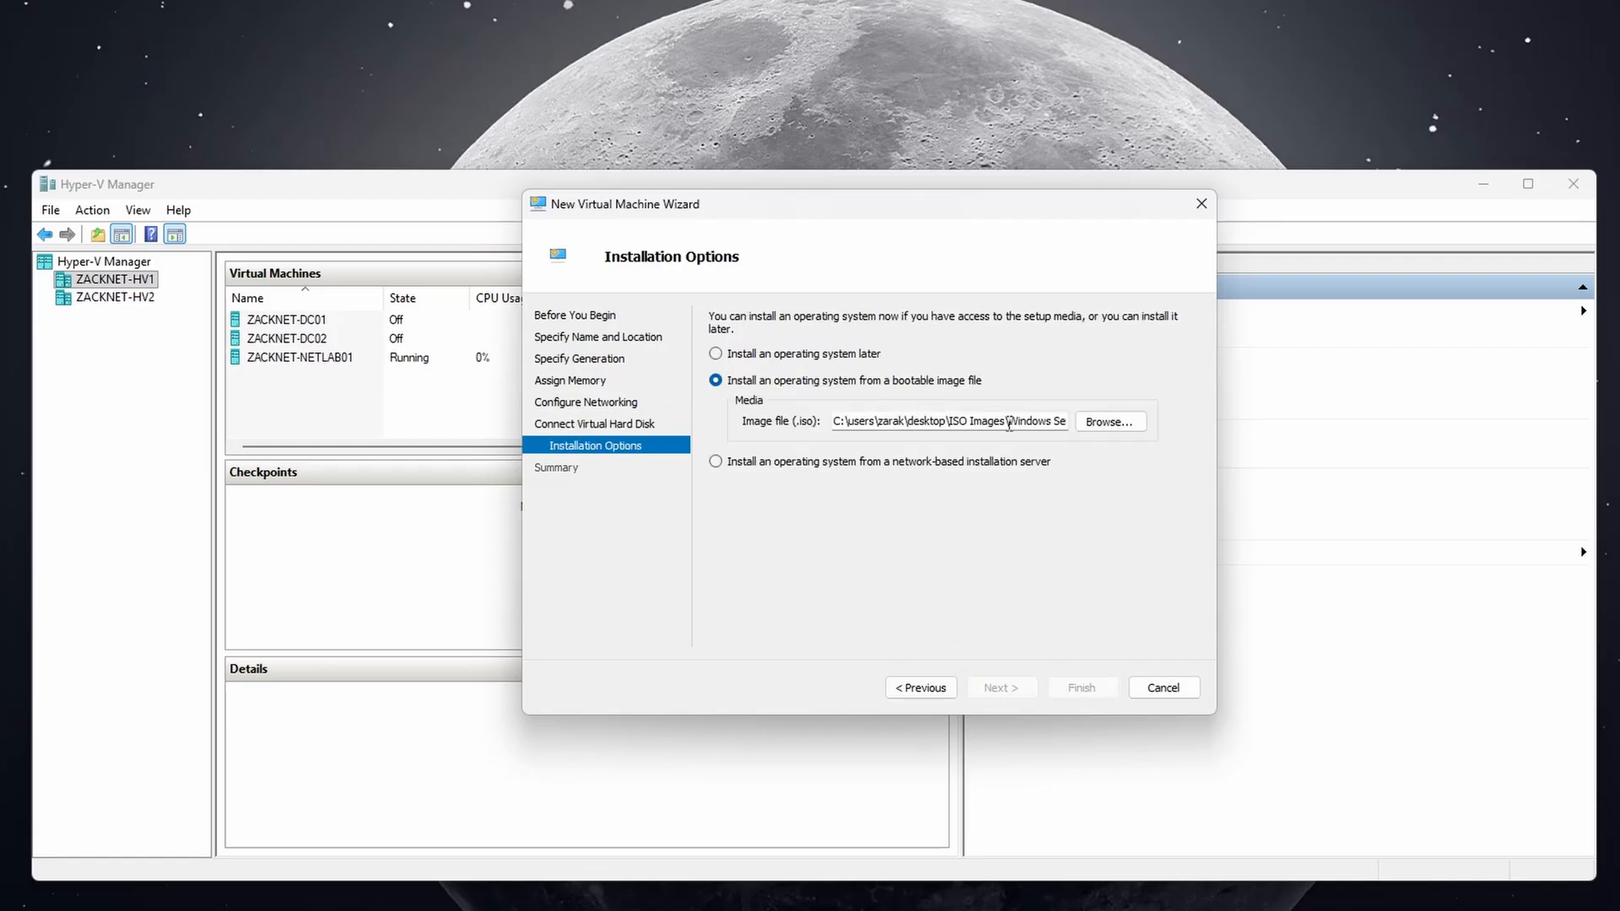
left_click(1109, 422)
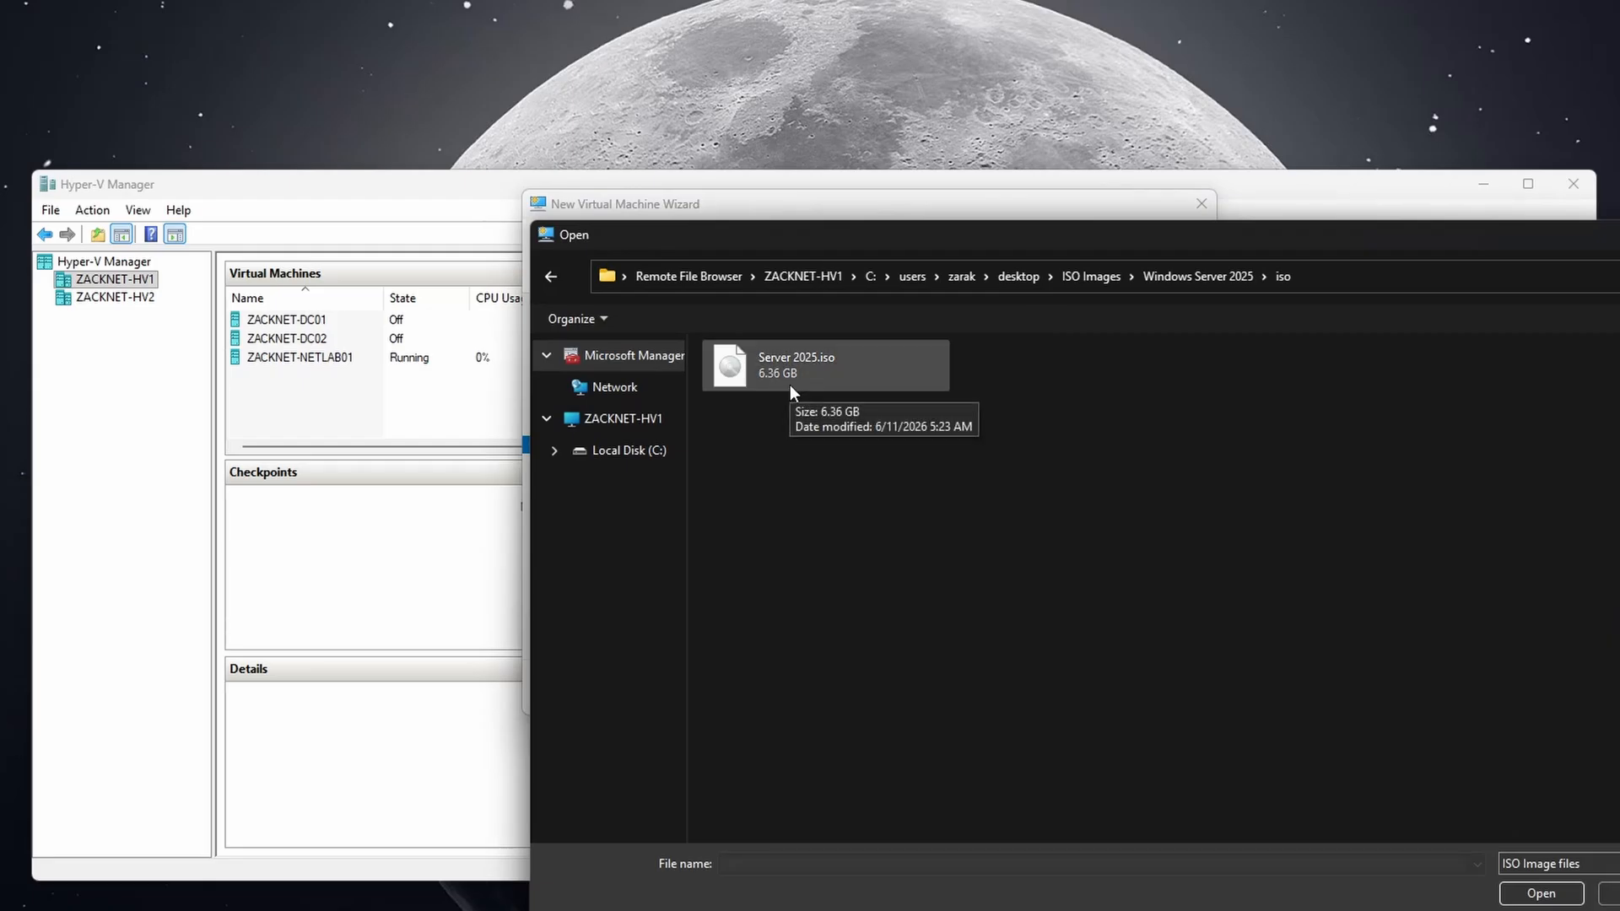
double_click(789, 384)
left_click(1002, 687)
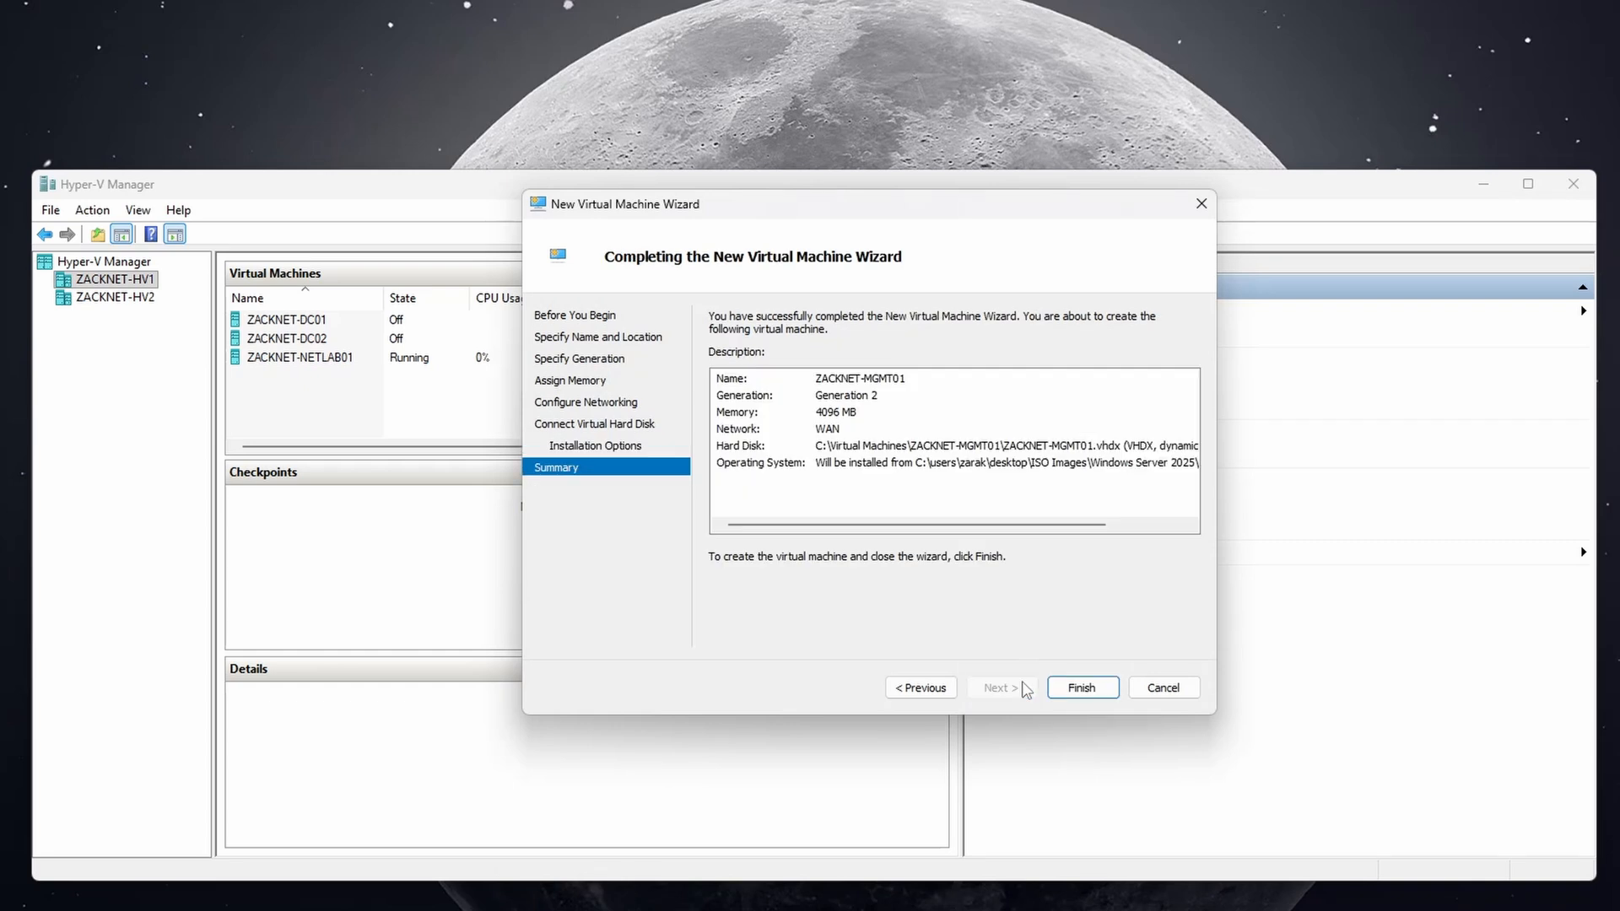
left_click(1082, 688)
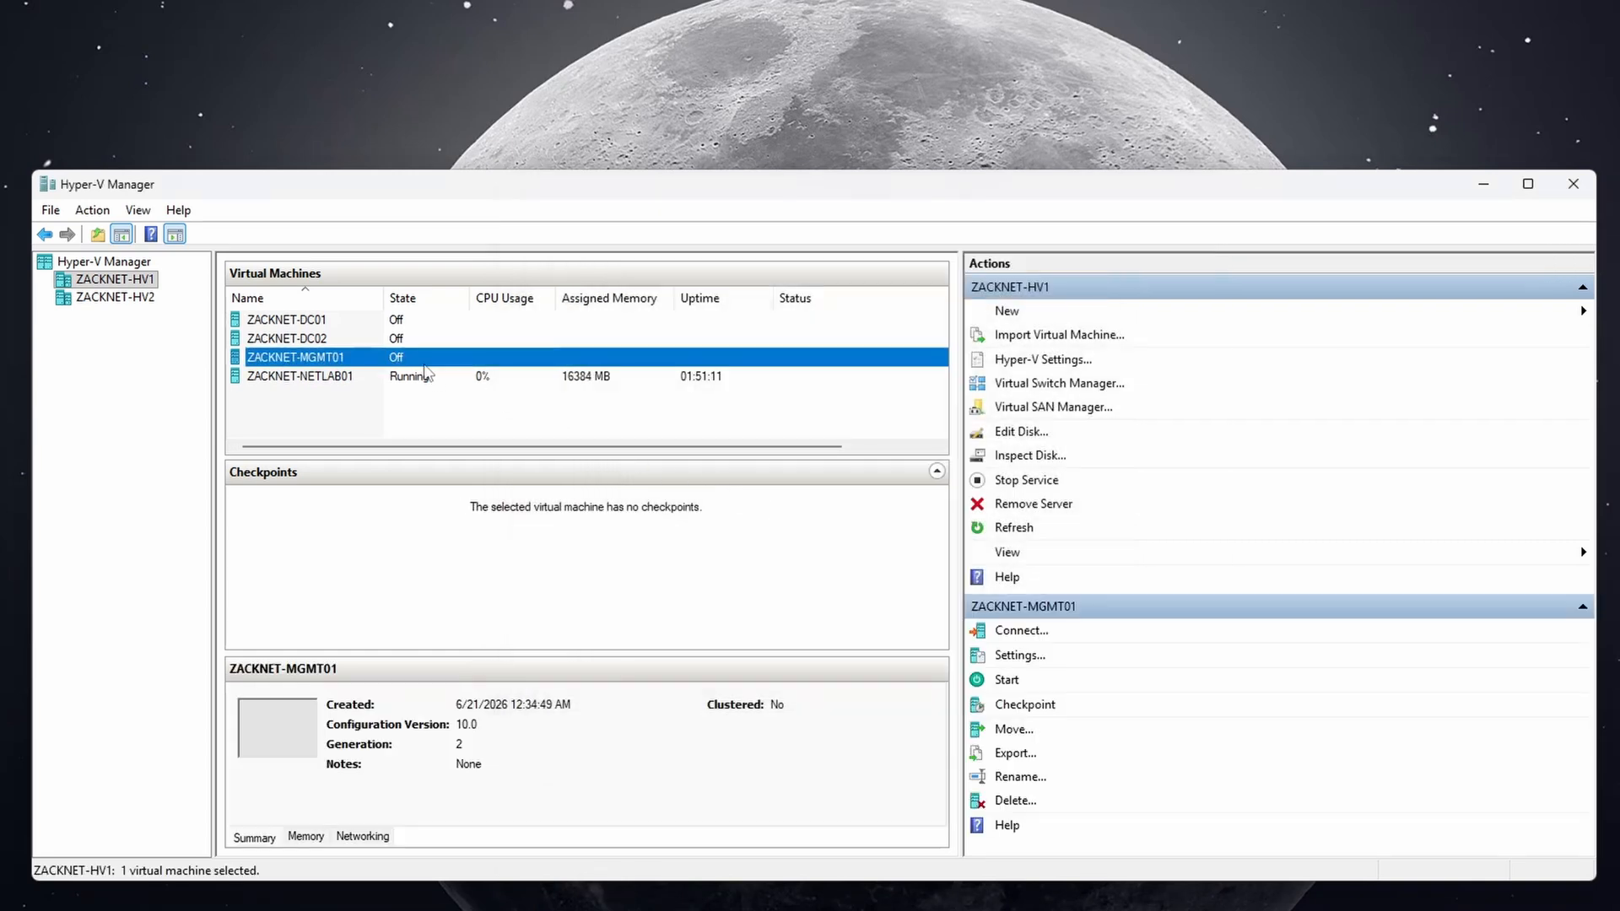
right_click(417, 360)
left_click(372, 414)
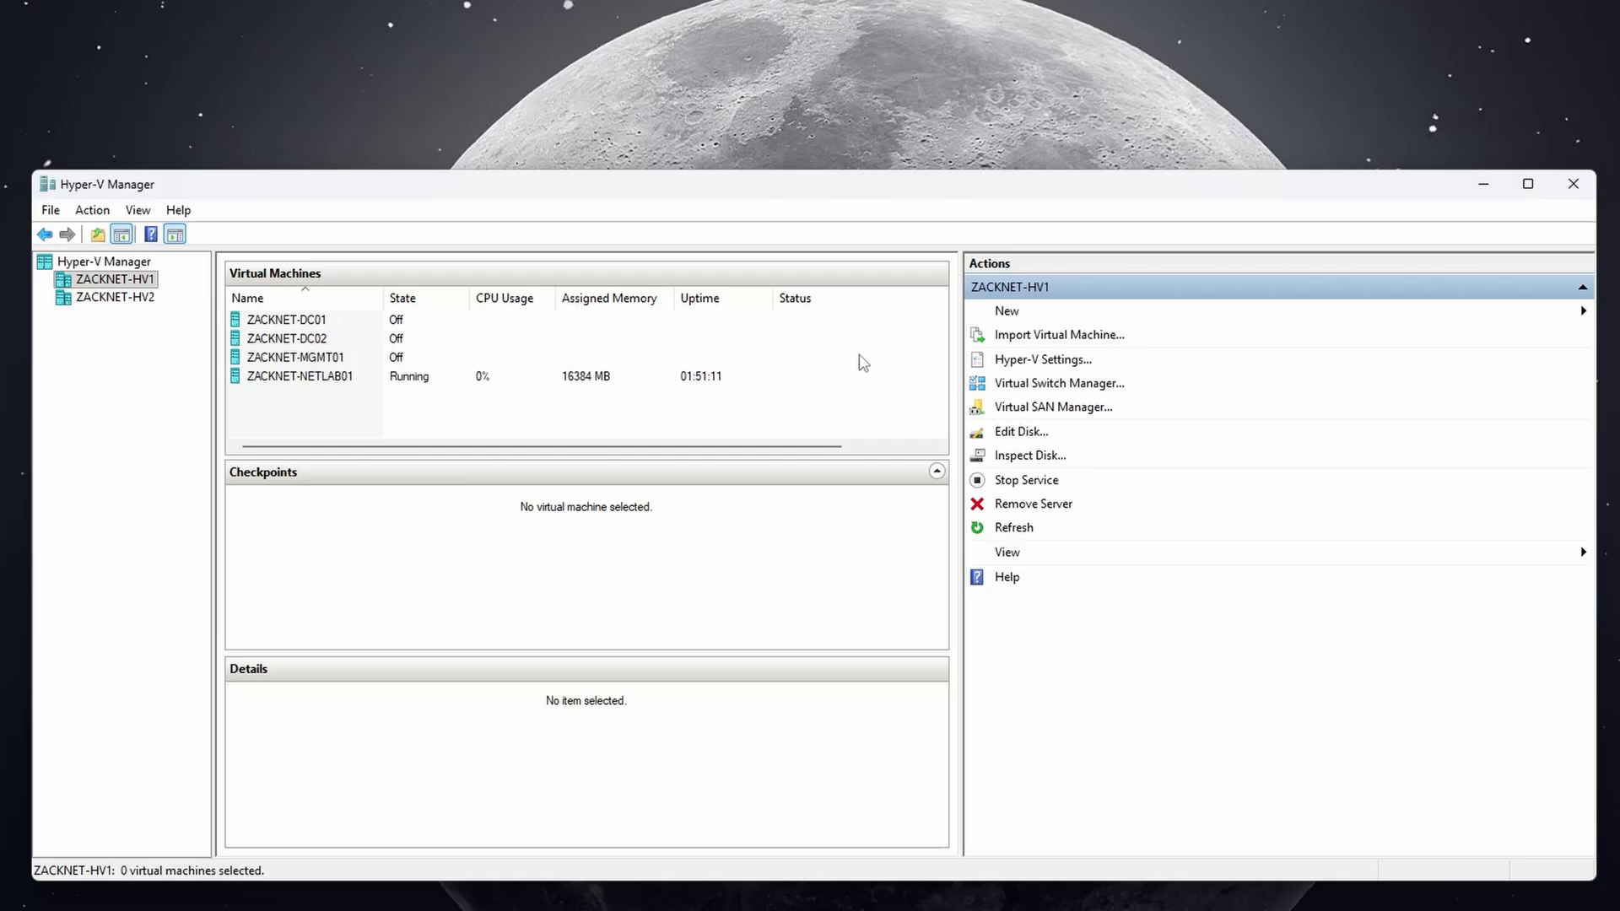
left_click(1004, 314)
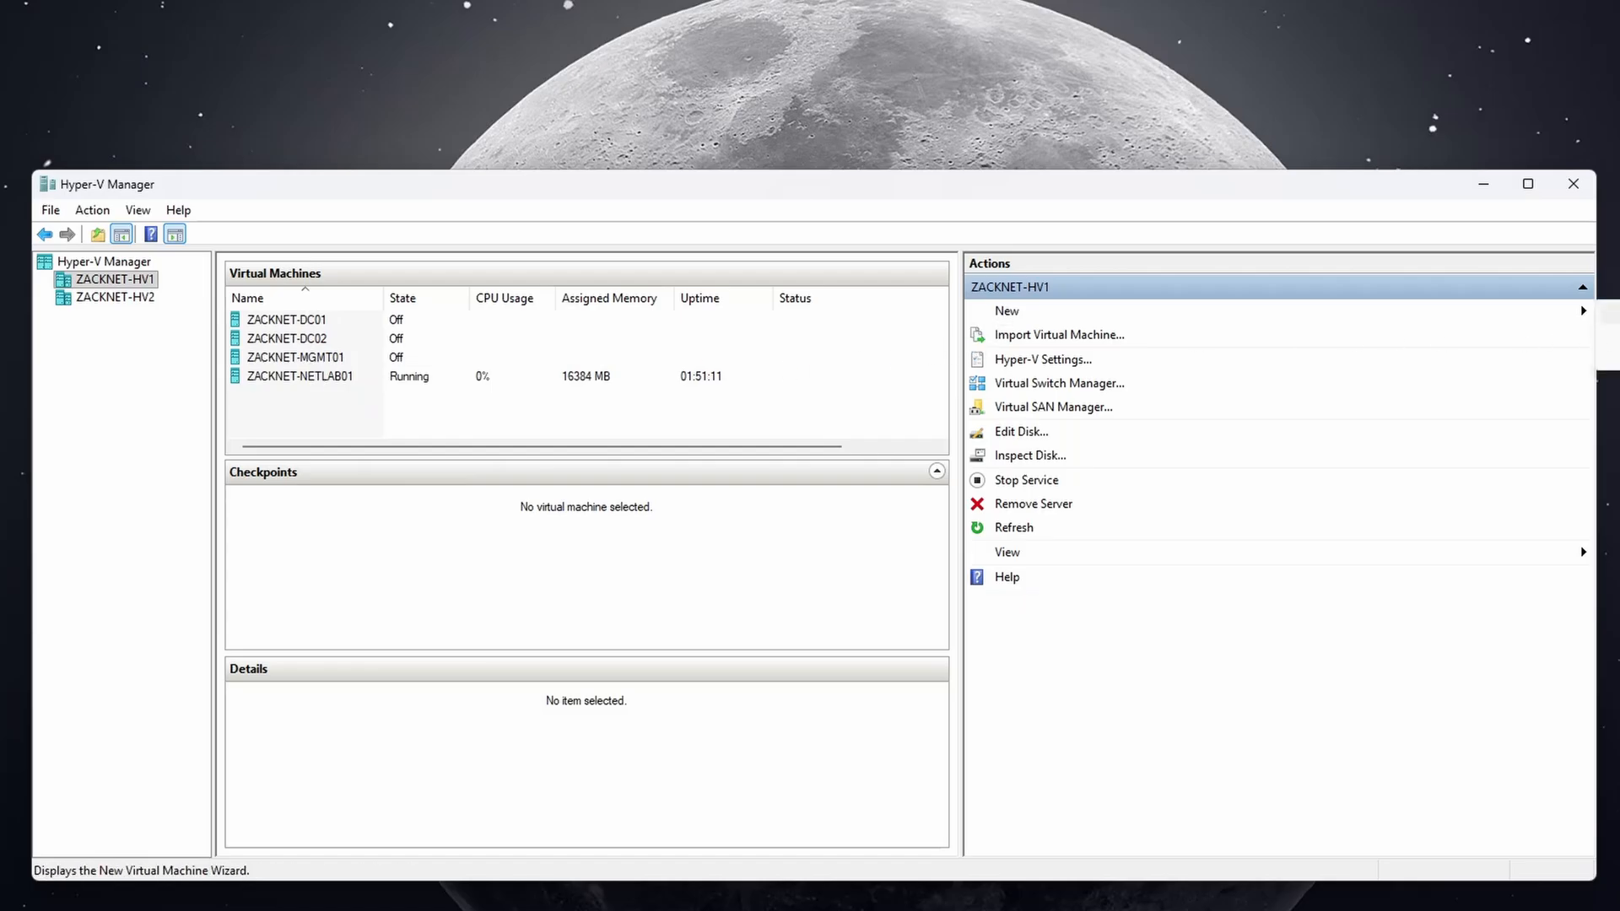
Name the new VM ZACKNET-WKS01 and store it in C:\Virtual Machines\ZACKNET-WKS01.
left_click(1605, 314)
left_click(1002, 687)
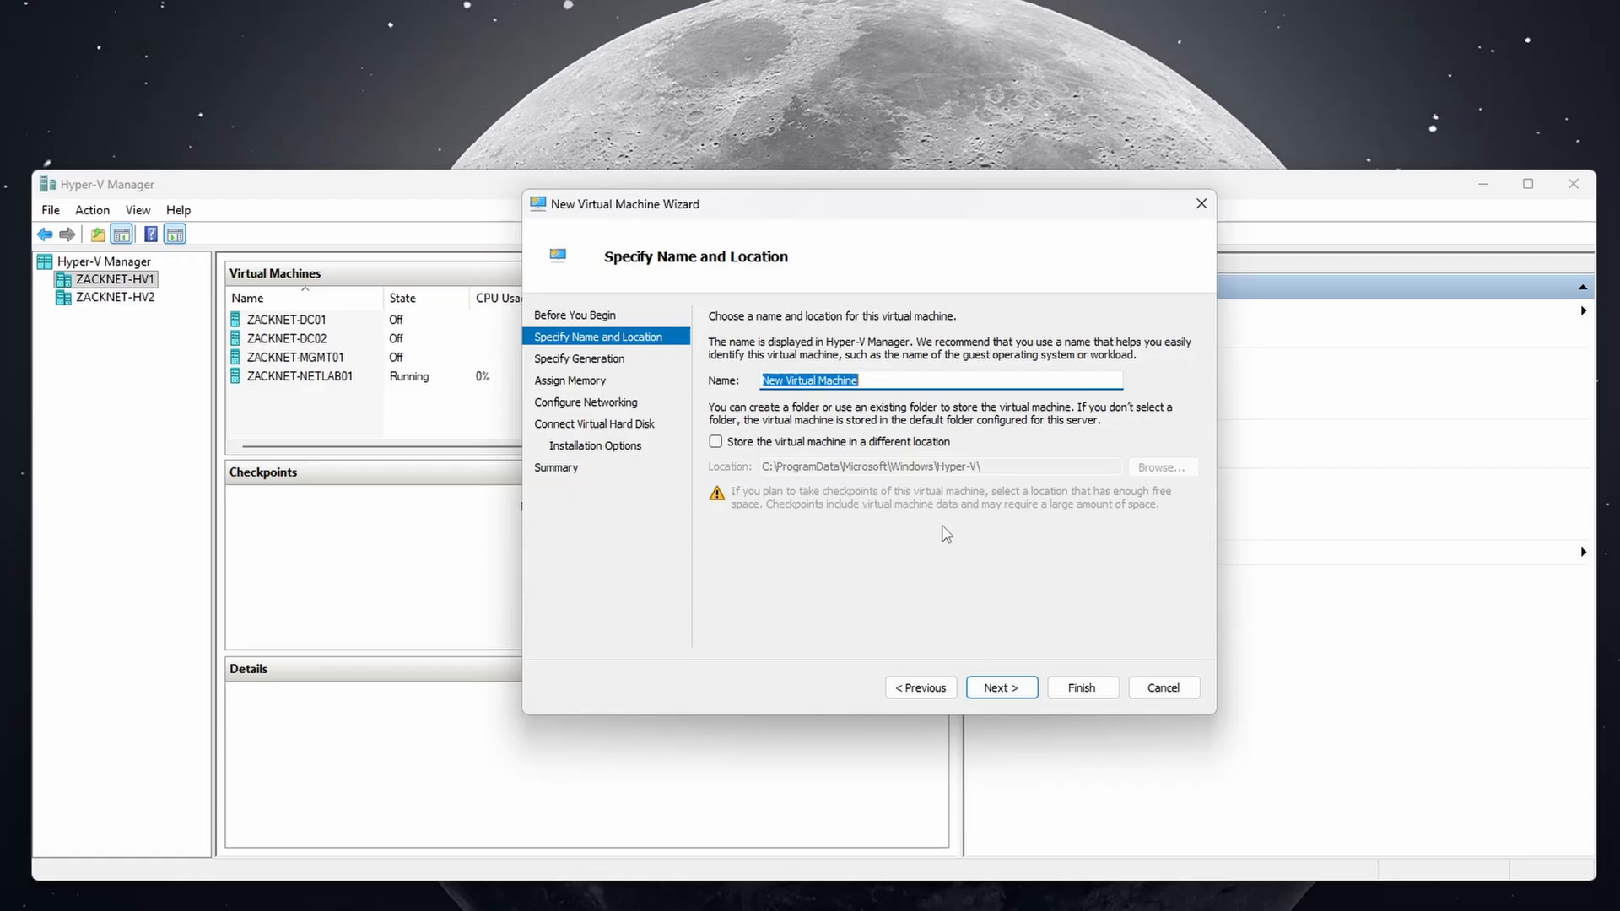
type("ZACKNET-")
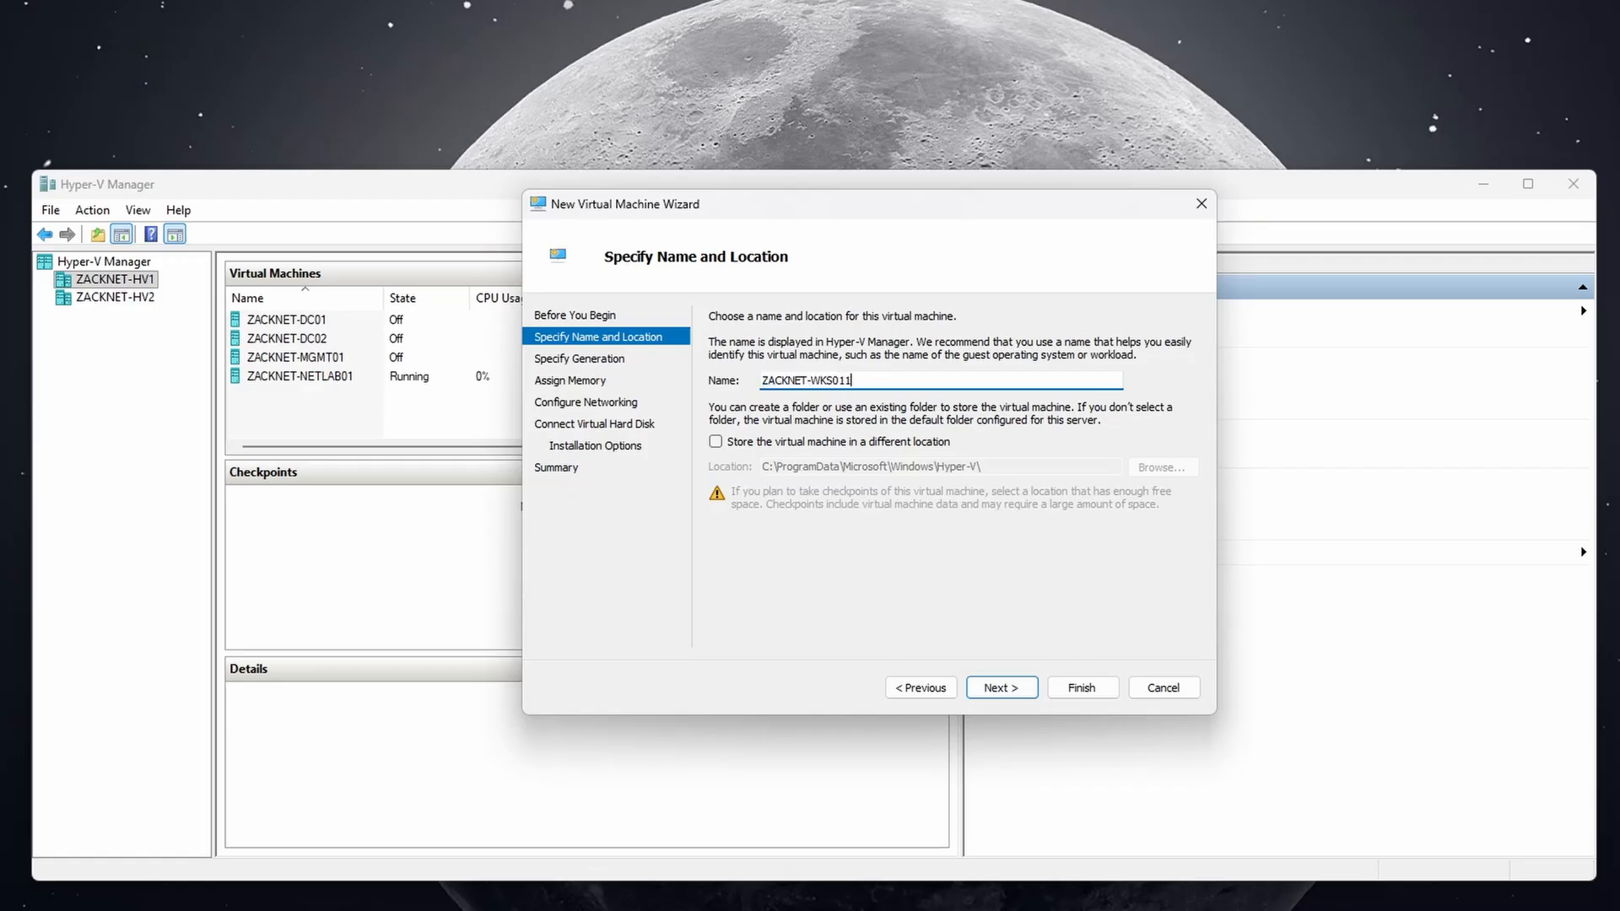
type("WKS011")
key("ctrl+a")
left_click(900, 381)
key("ctrl+a")
key("ctrl+c")
left_click(808, 445)
left_click(1149, 467)
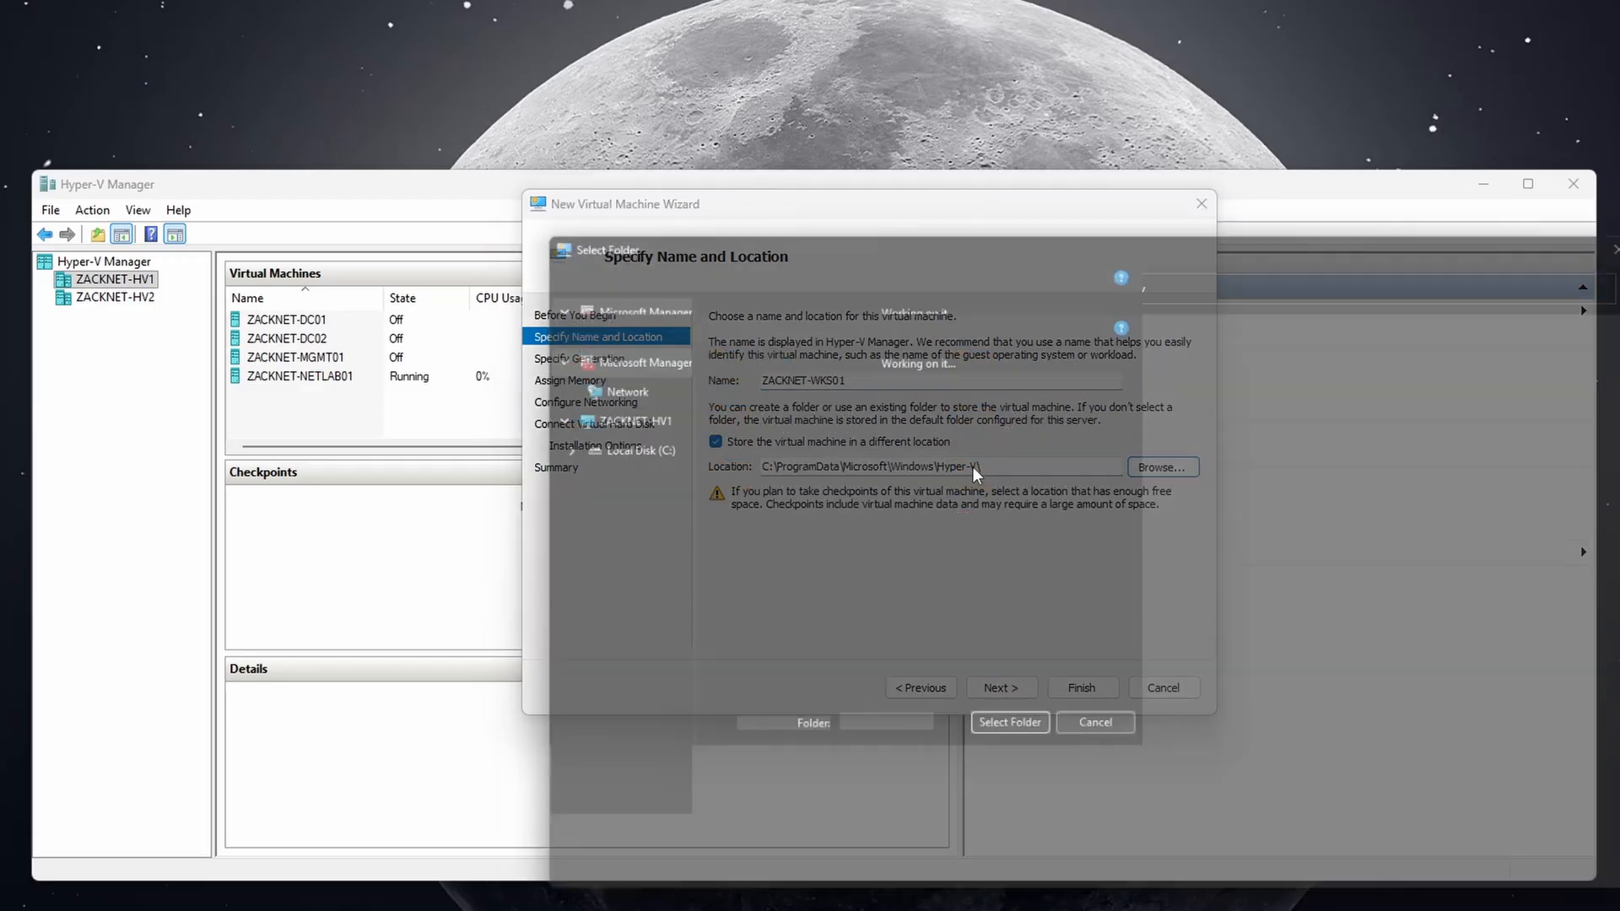
left_click(641, 422)
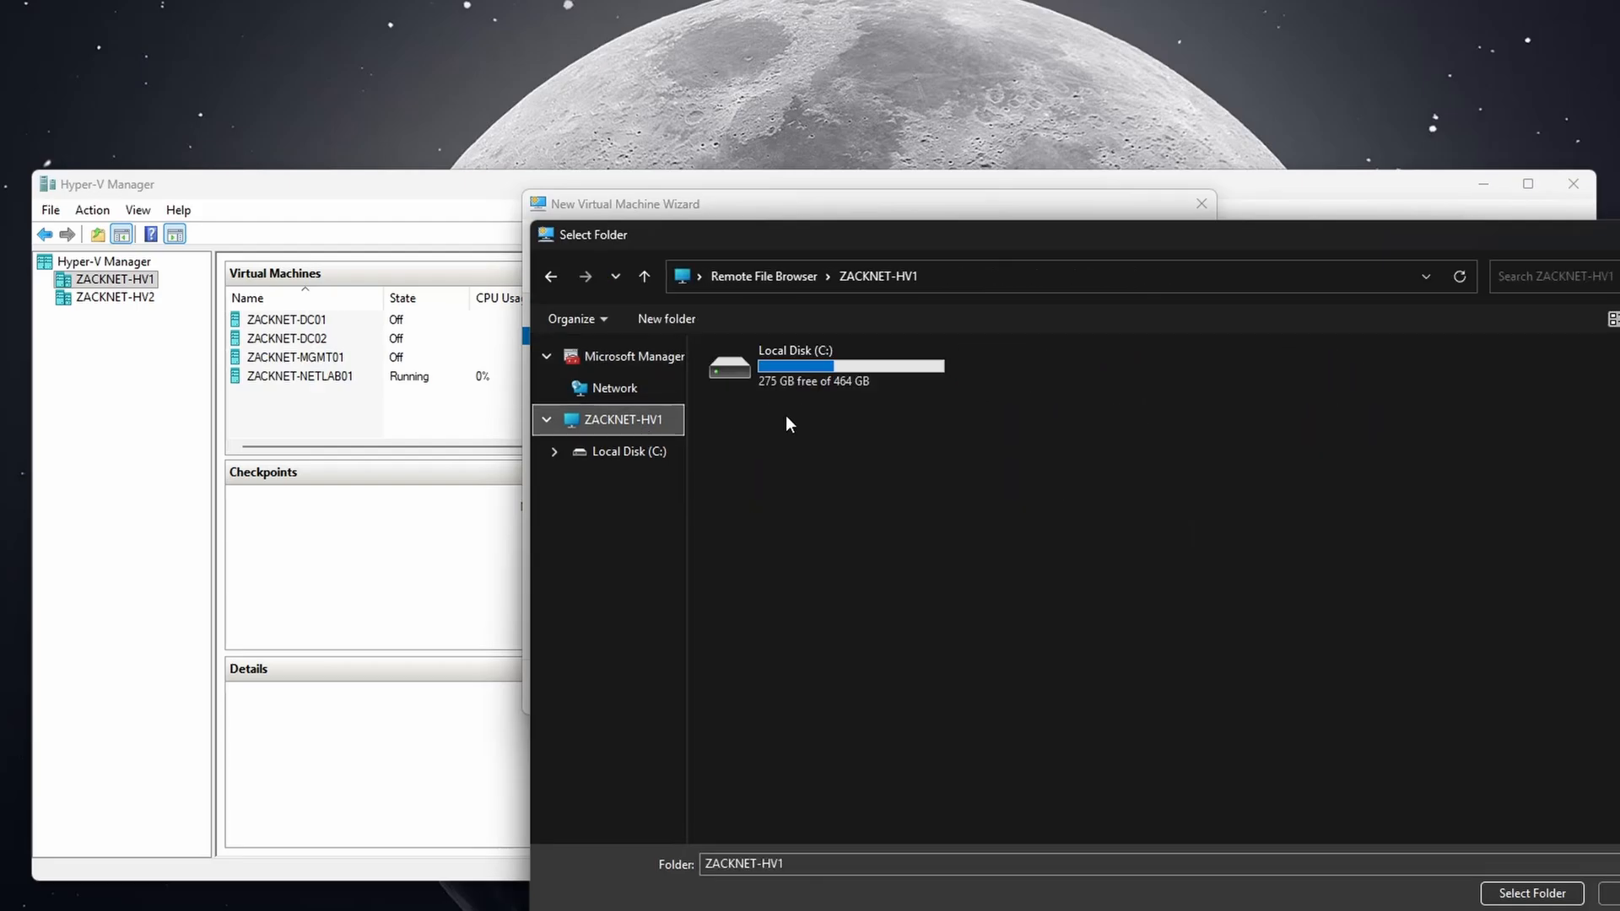
double_click(803, 382)
double_click(1014, 437)
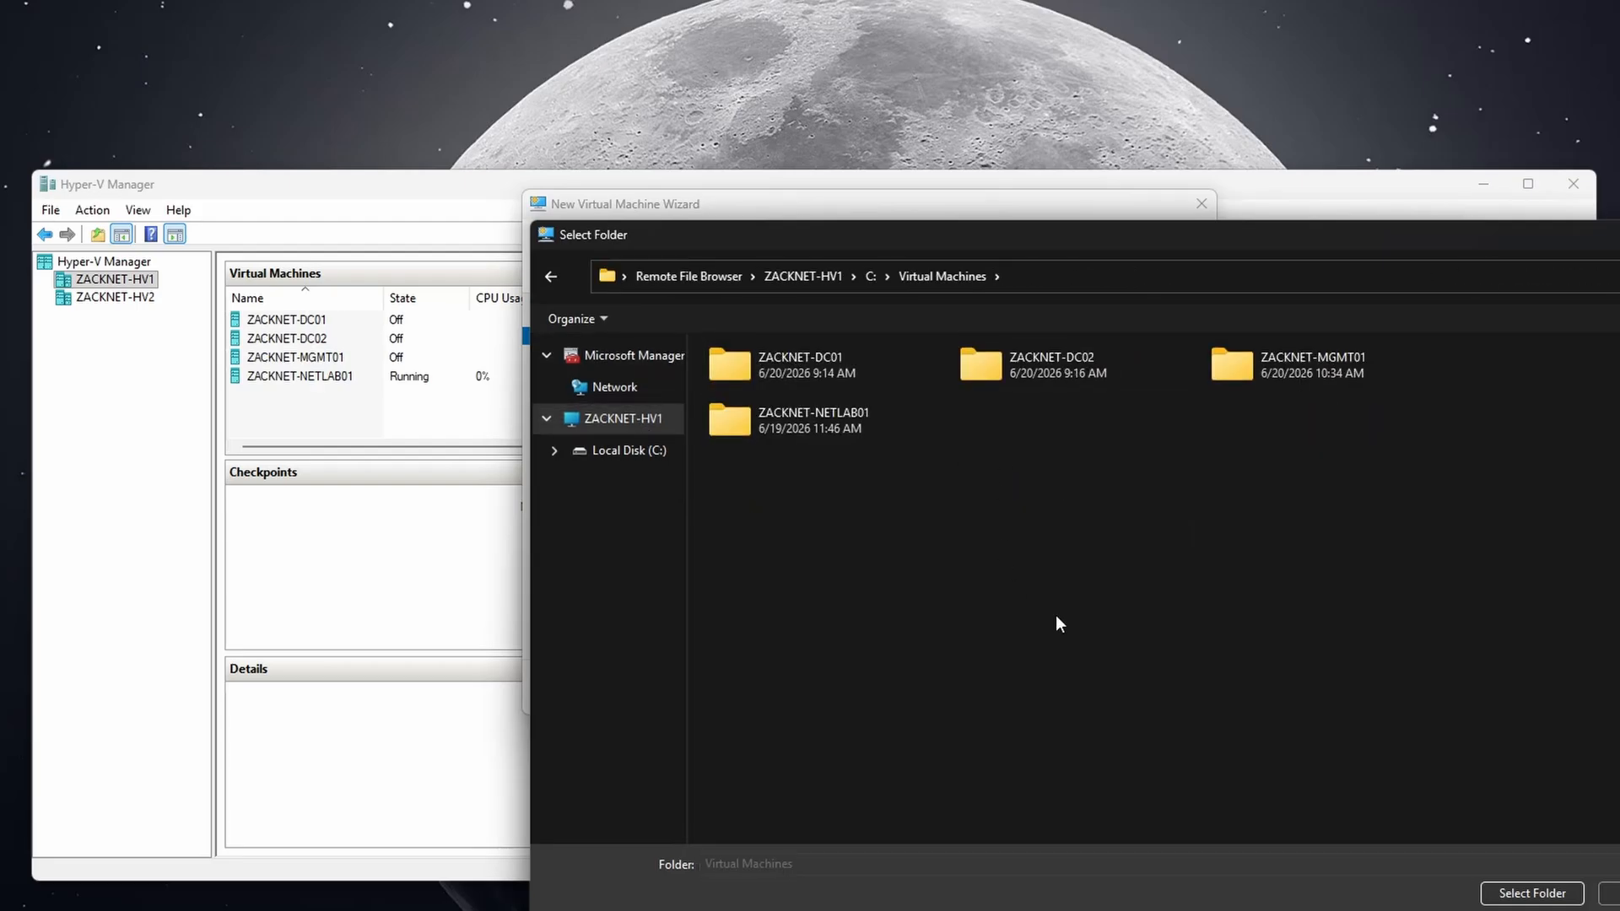
left_click(1532, 892)
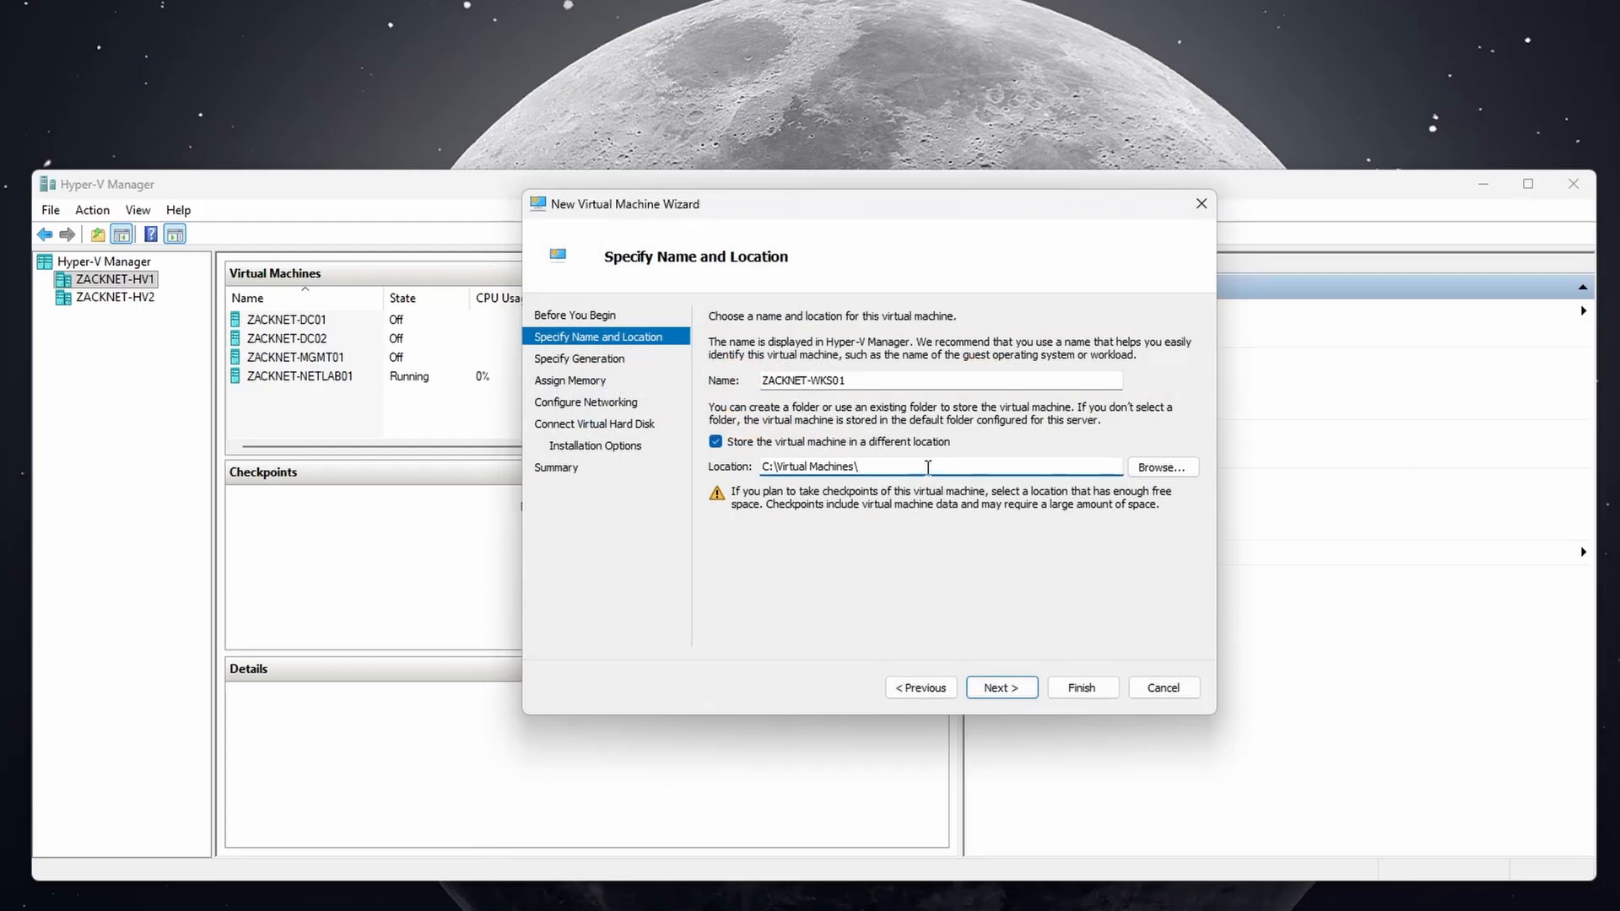
key("ctrl+v")
Keep Generation 2 and 4096 MB memory, and connect the network adapter to WAN.
left_click(1001, 688)
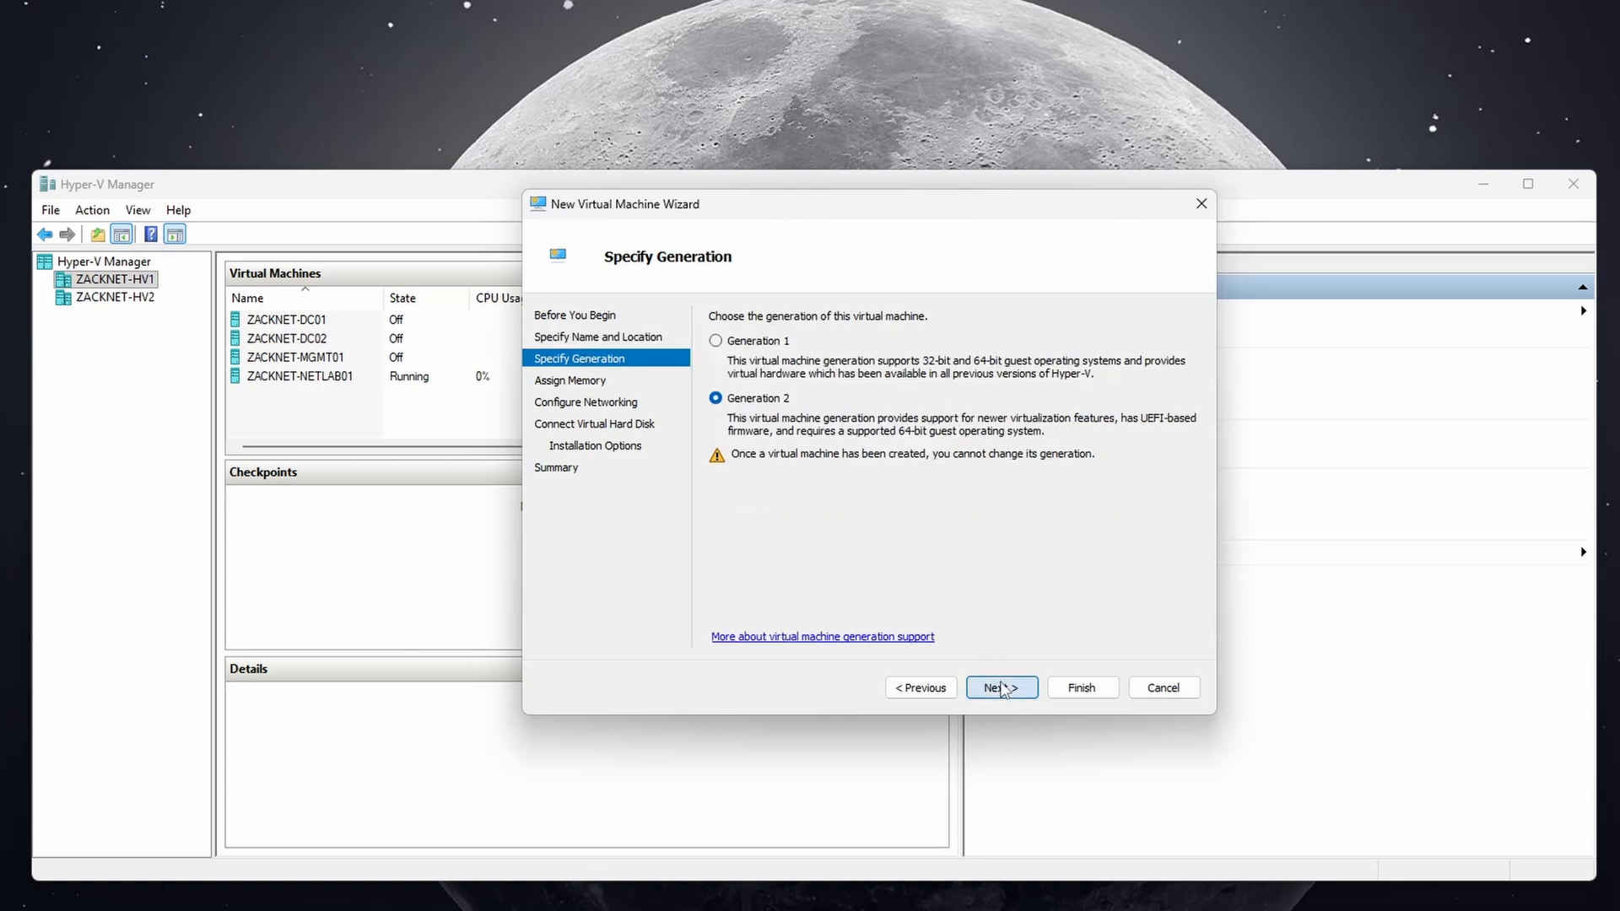
left_click(1002, 688)
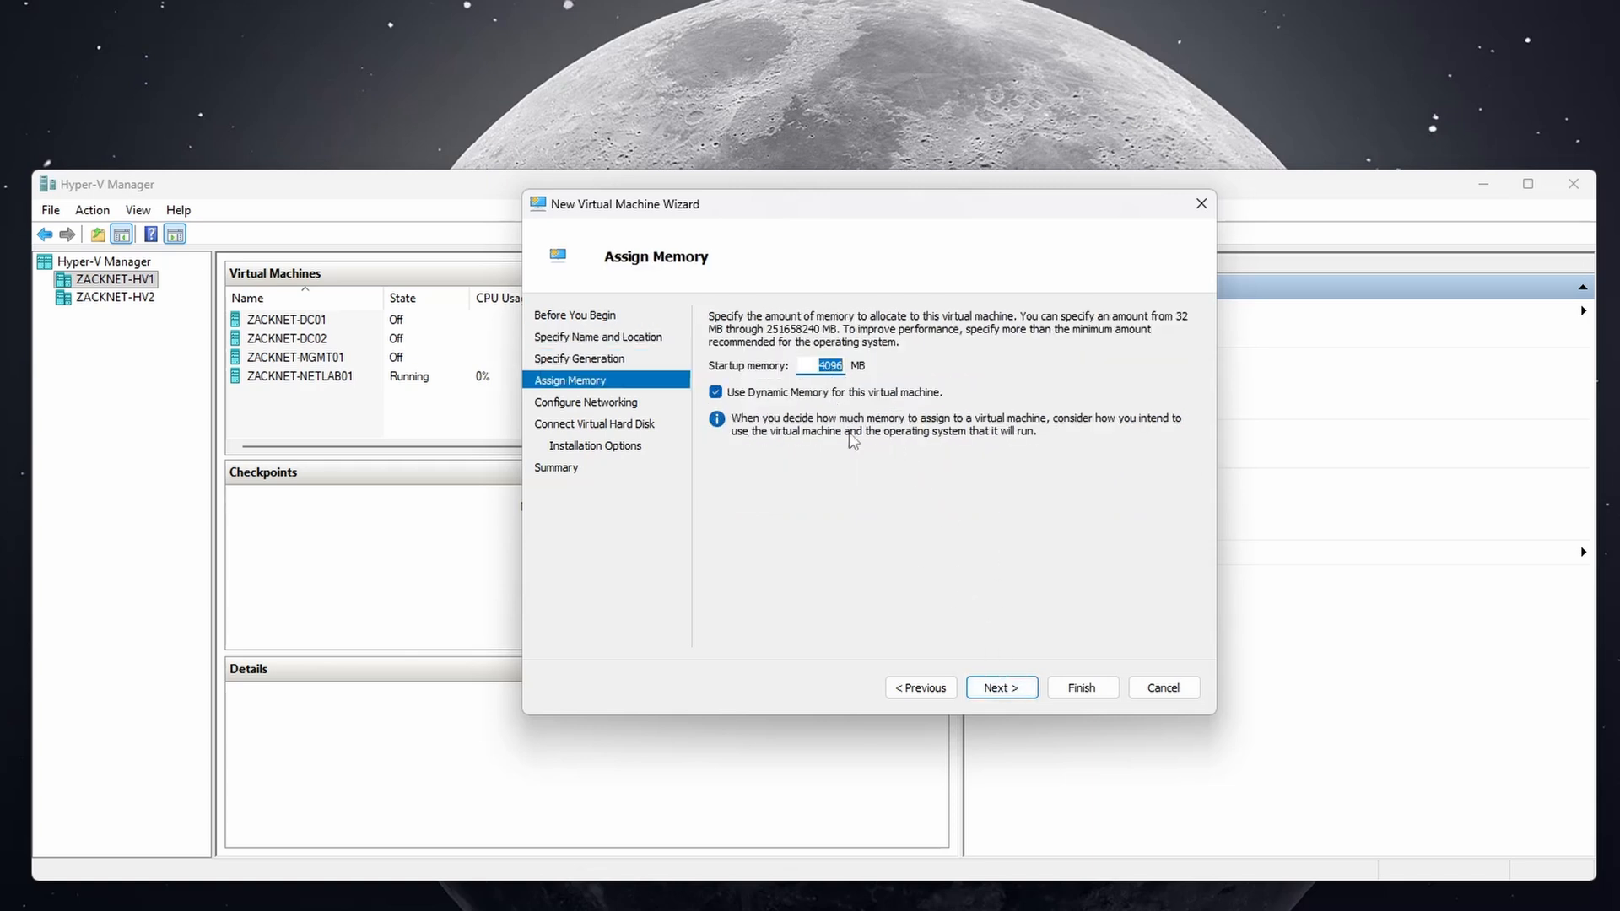
left_click(1003, 689)
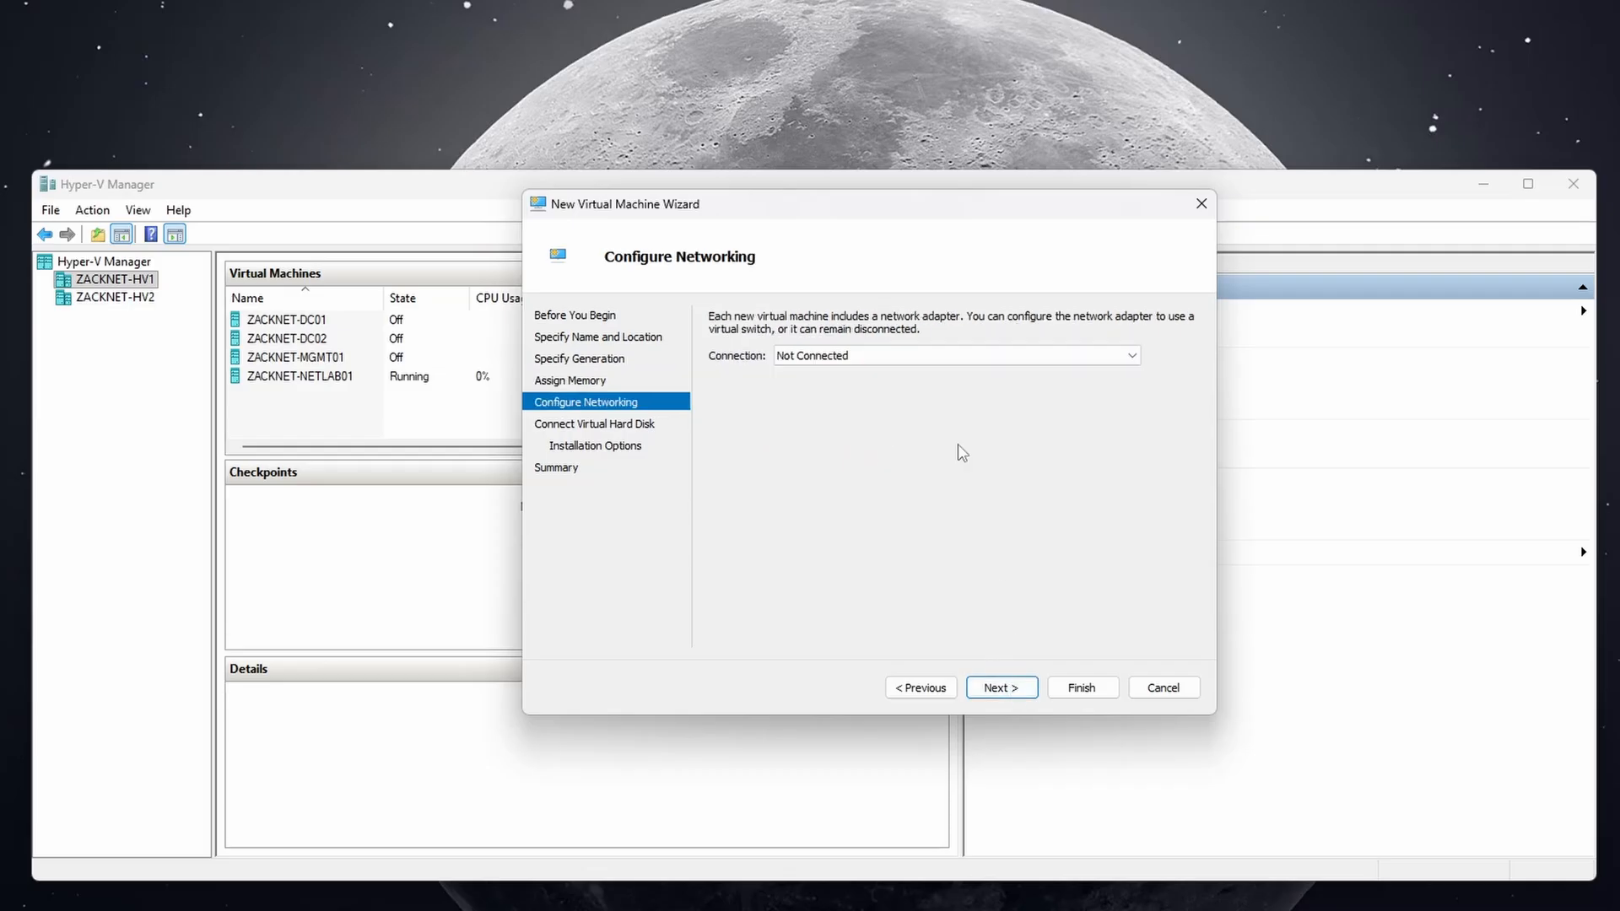
left_click(877, 355)
left_click(873, 388)
Store ZACKNET-WKS01.vhdx in C:\Virtual Machines\ZACKNET-WKS01 and set its size to 80 GB.
left_click(1001, 686)
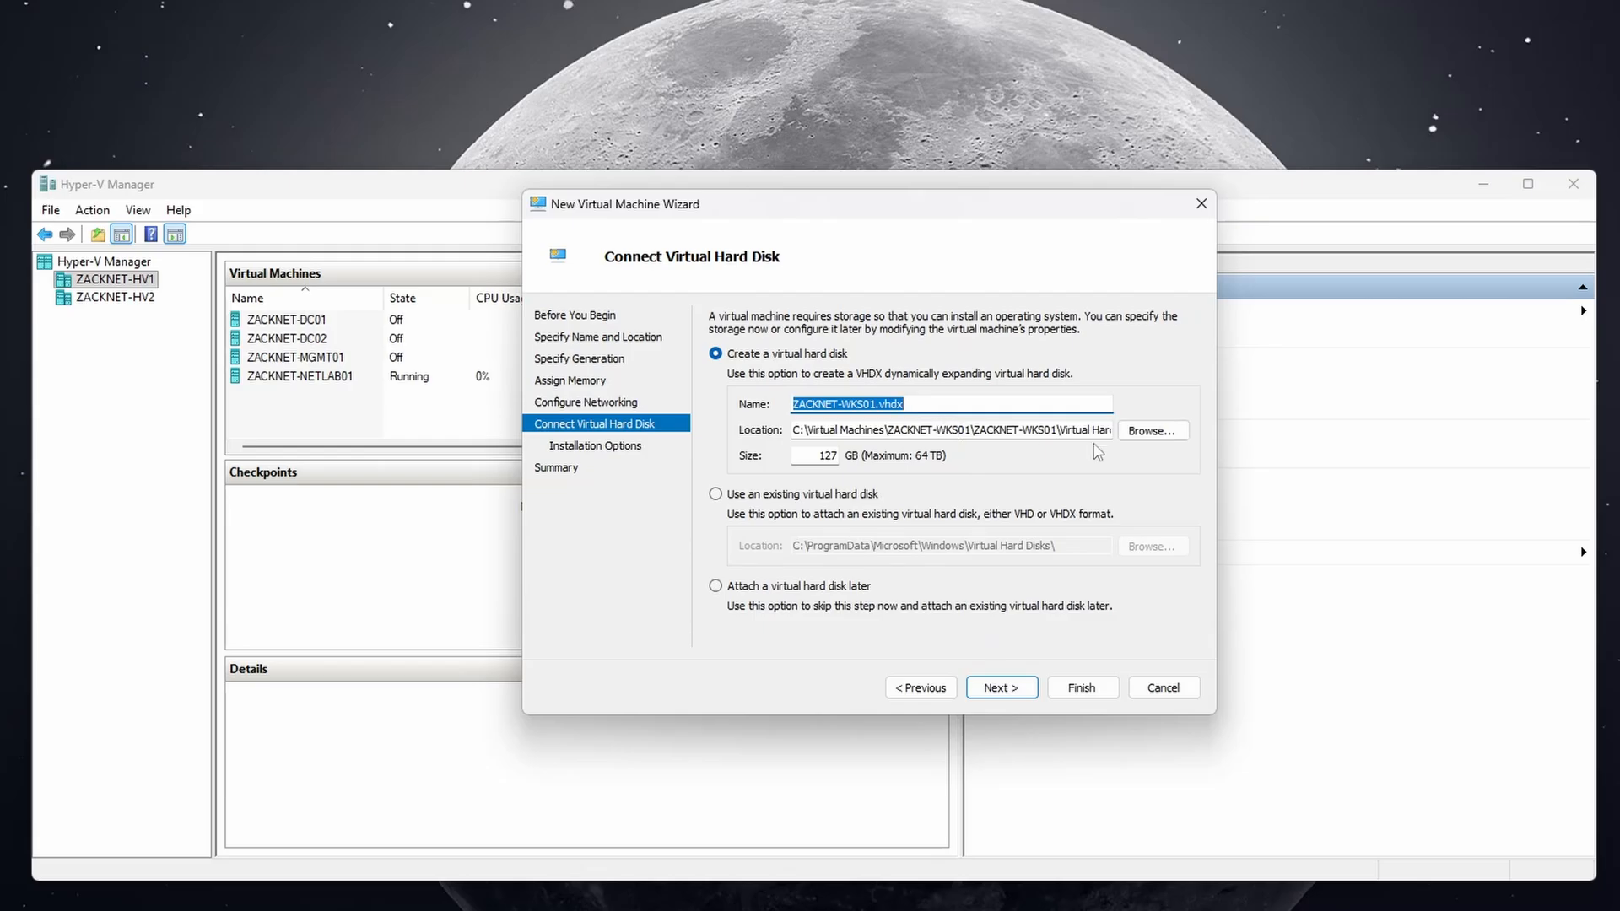
left_click(1152, 431)
double_click(798, 382)
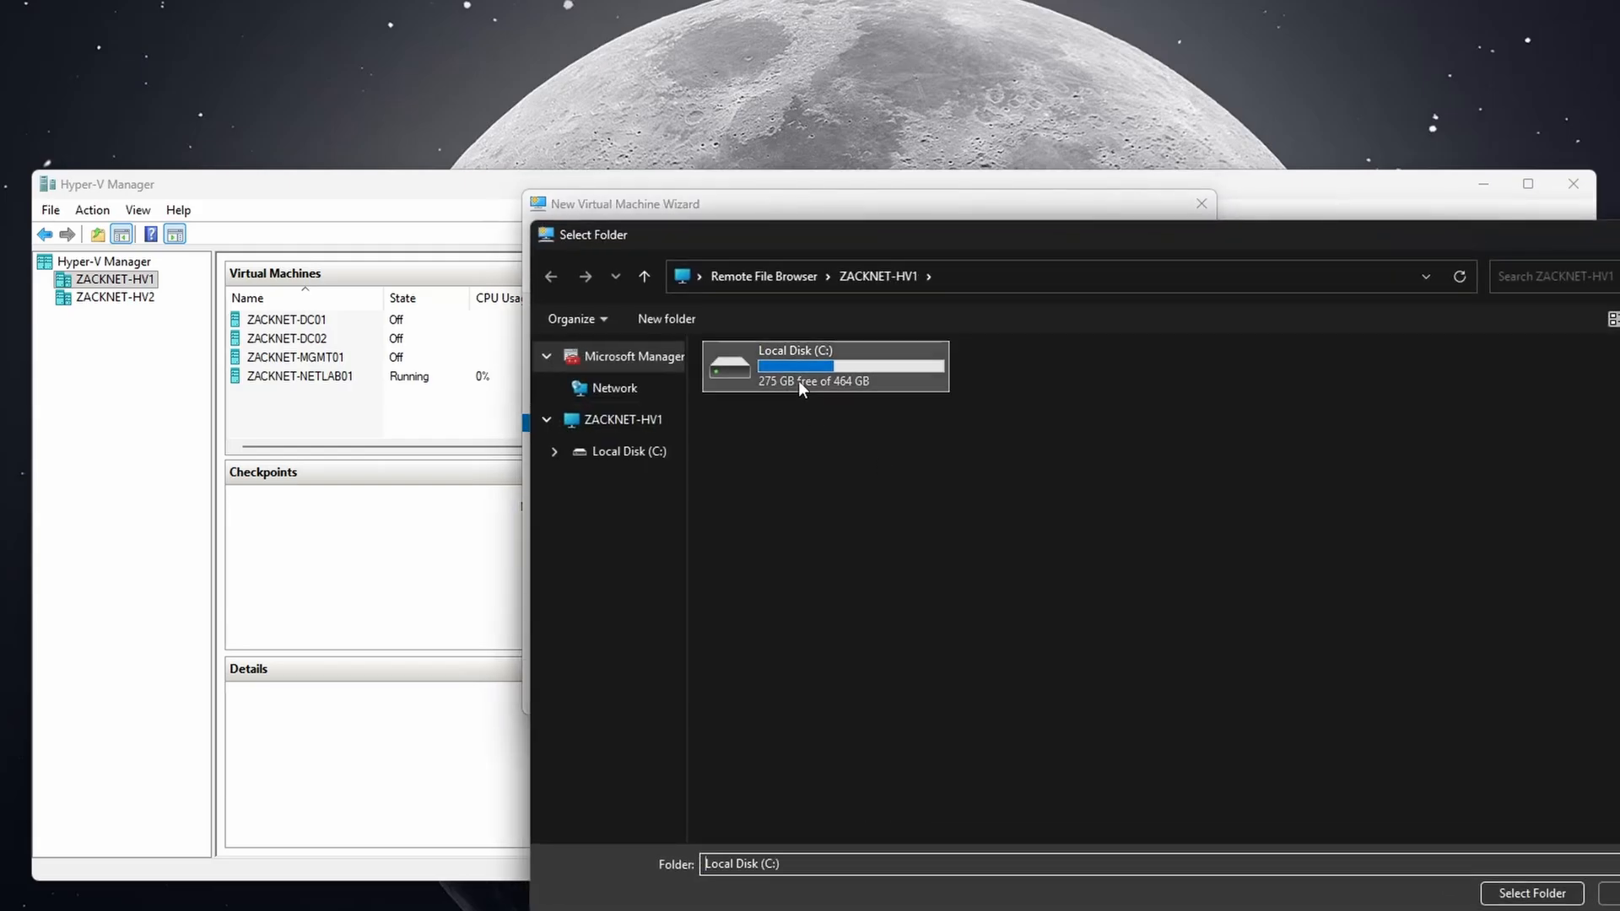
double_click(970, 429)
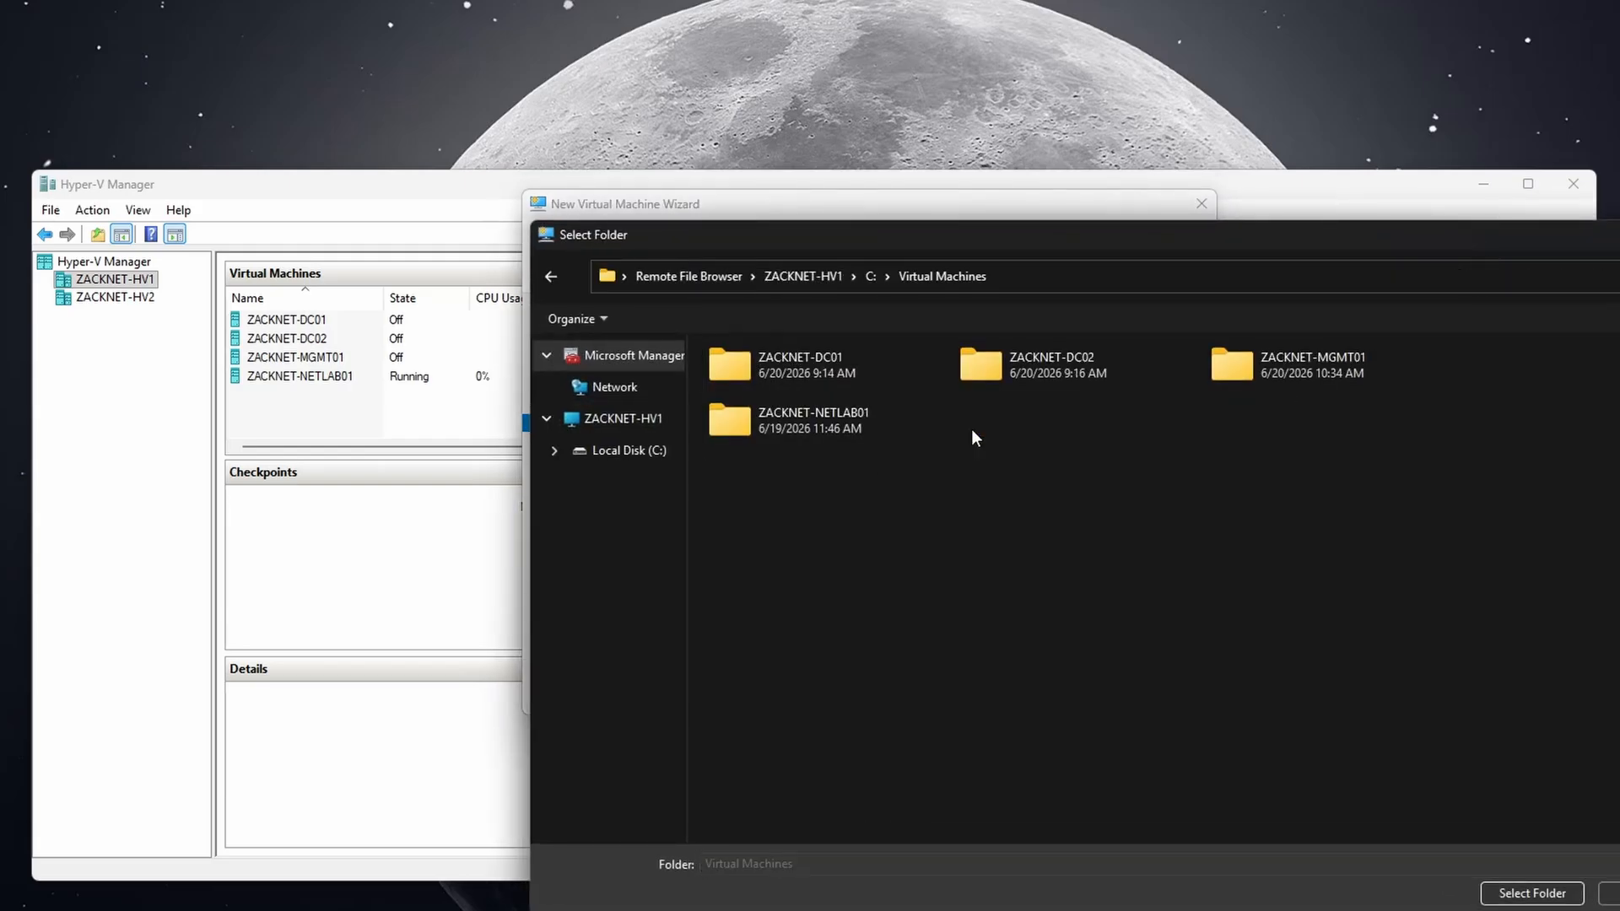
left_click(1530, 892)
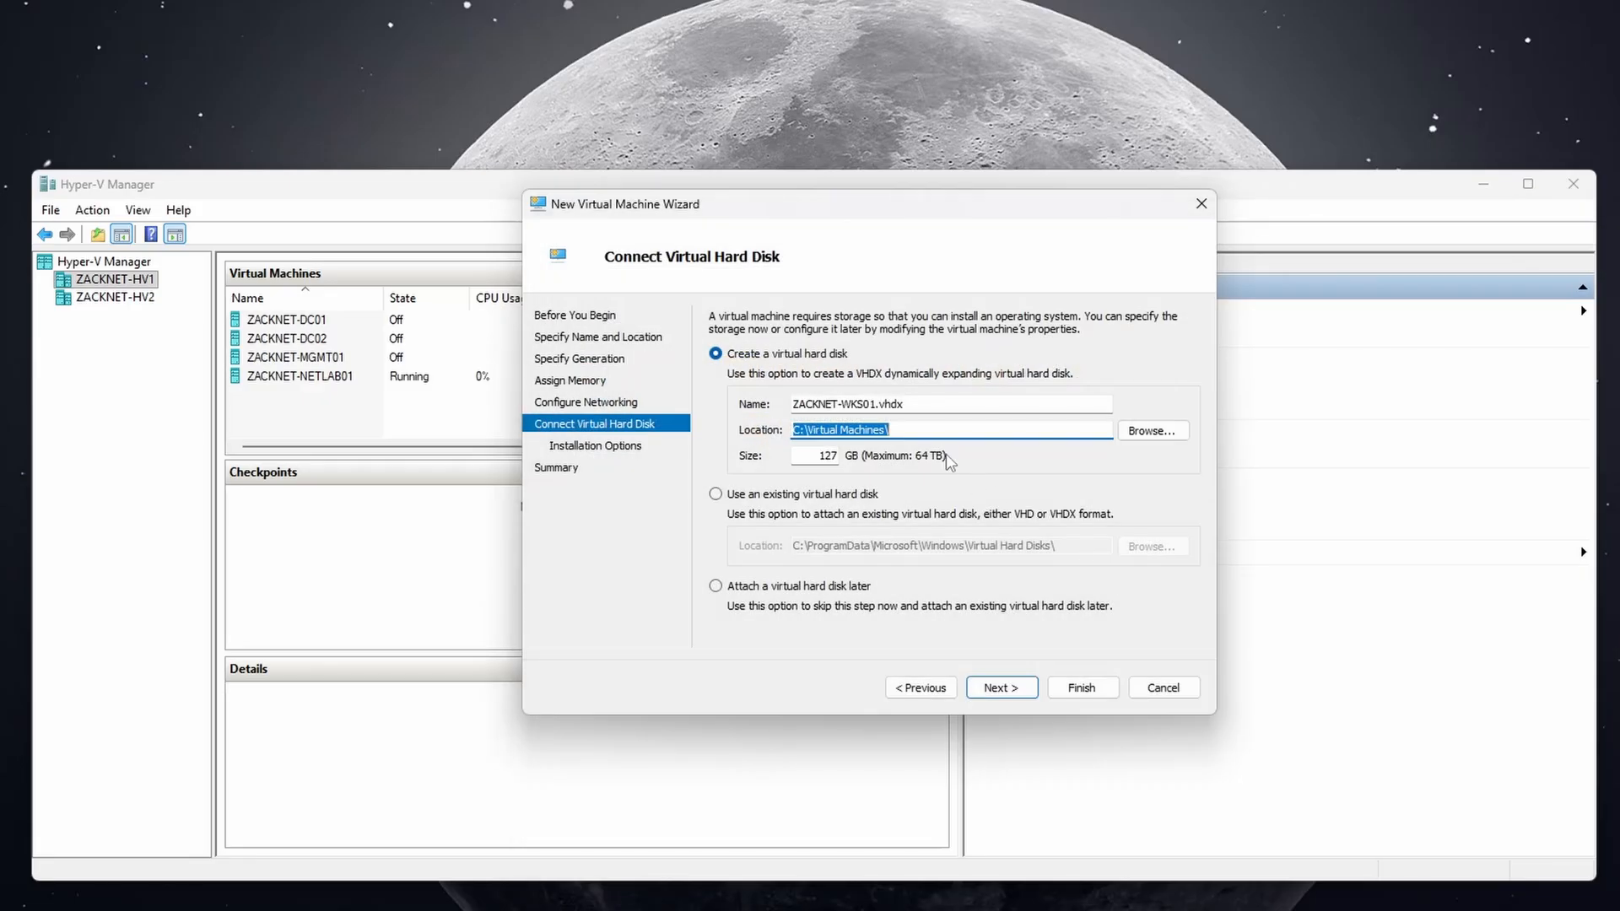
left_click(930, 429)
type("ZACKNET-WKS01\\")
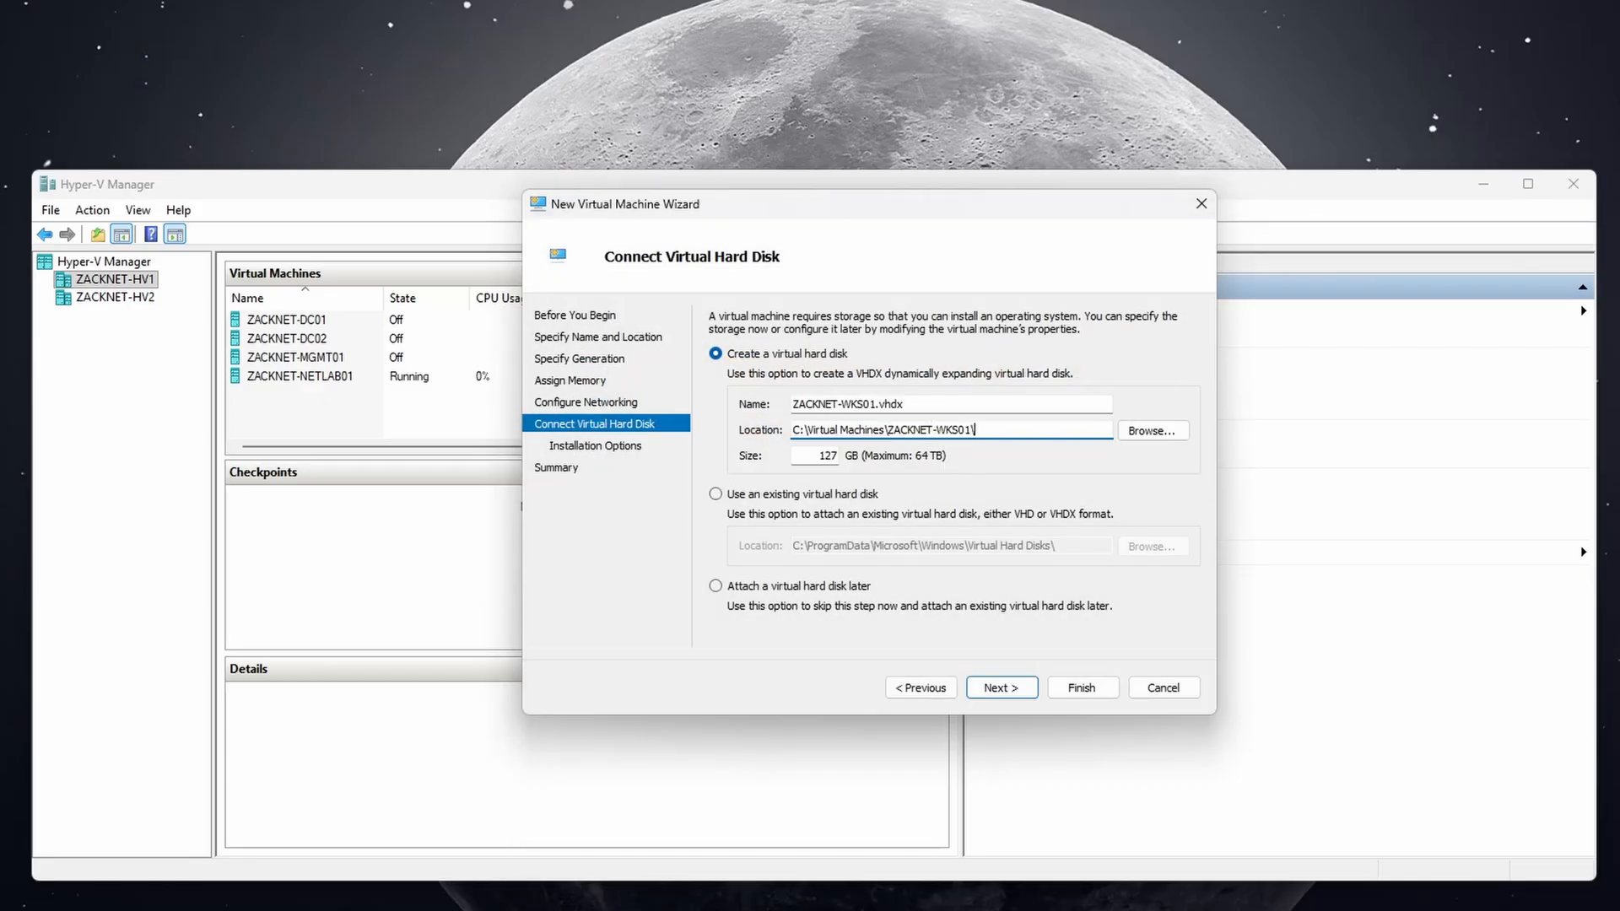
double_click(823, 454)
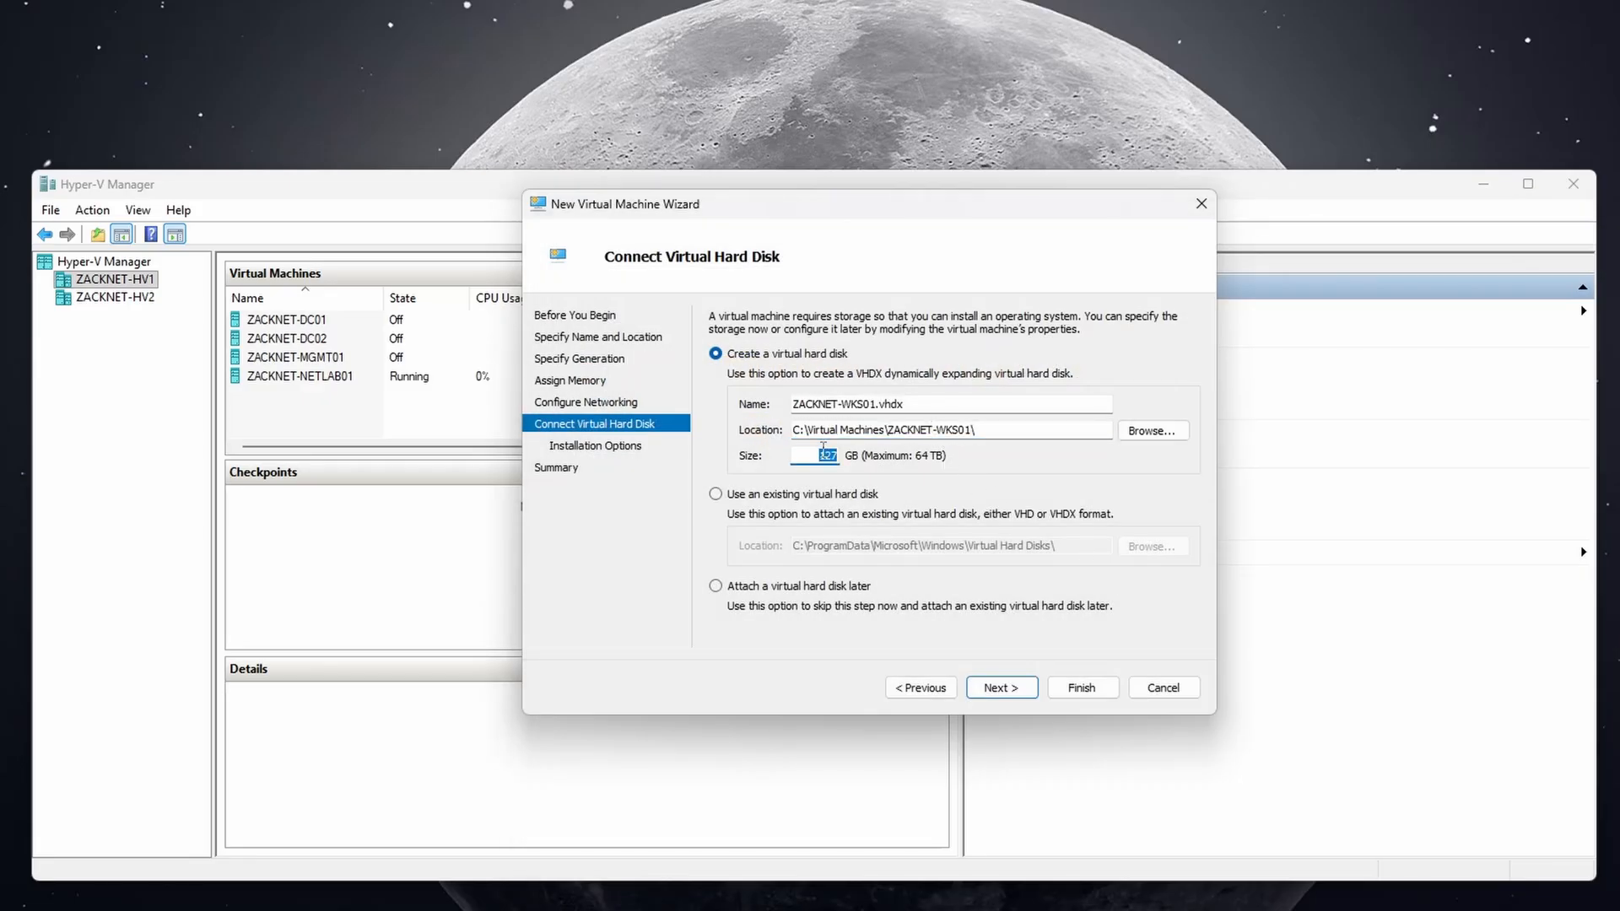
type("80")
left_click(1004, 688)
Choose WINDOWS 11.iso from the desktop's ISO Images folder as the boot image and reach the summary.
left_click(1105, 424)
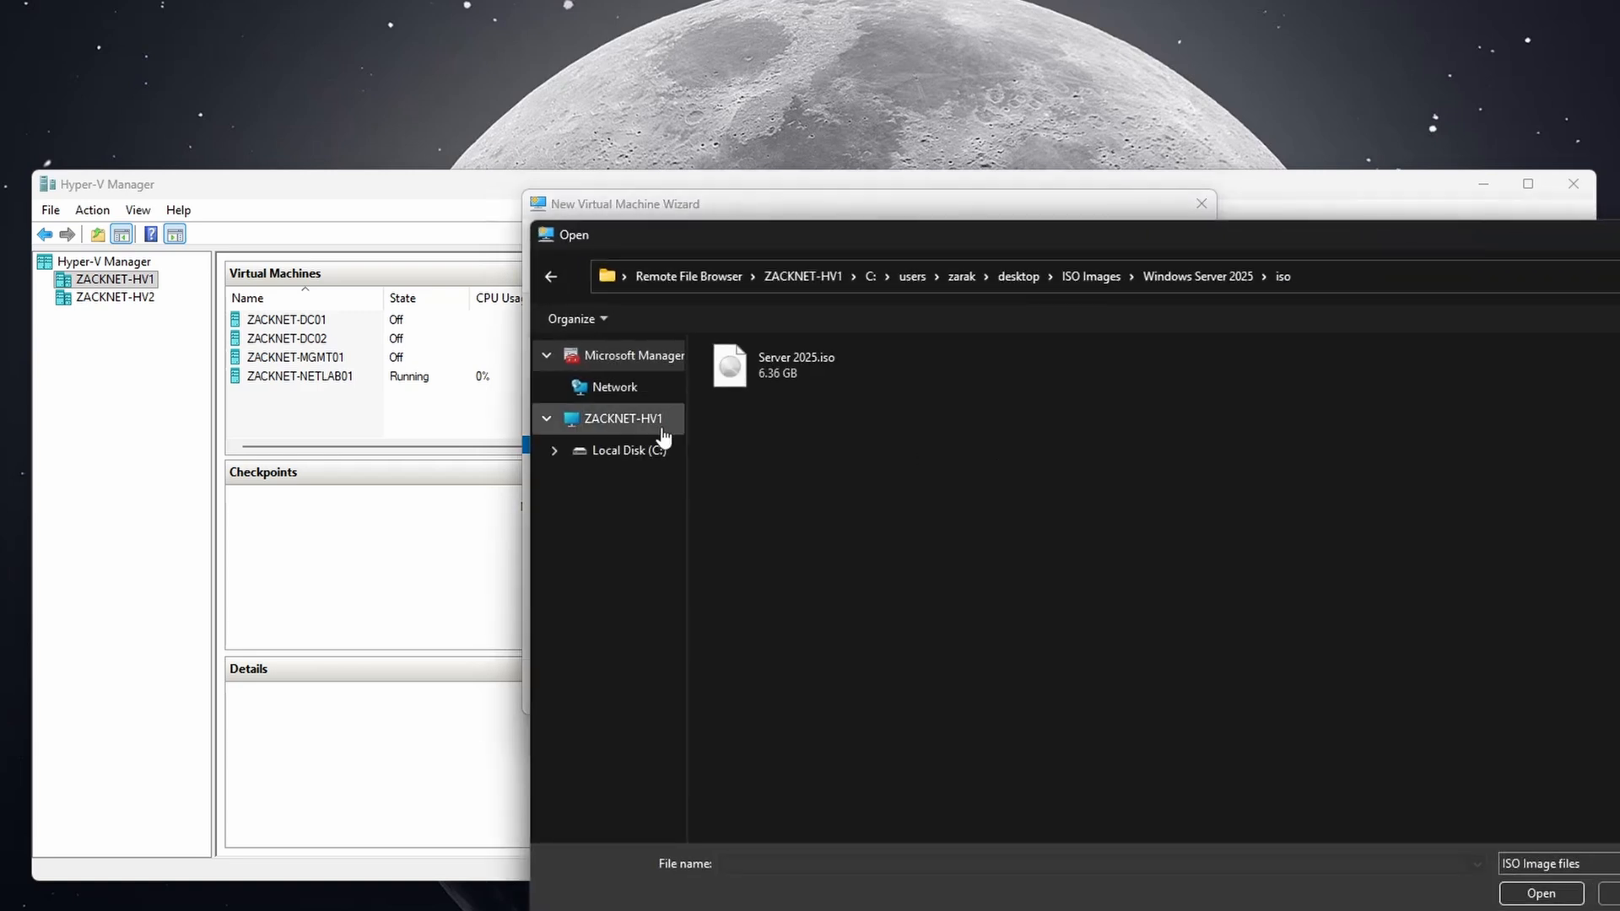
left_click(667, 422)
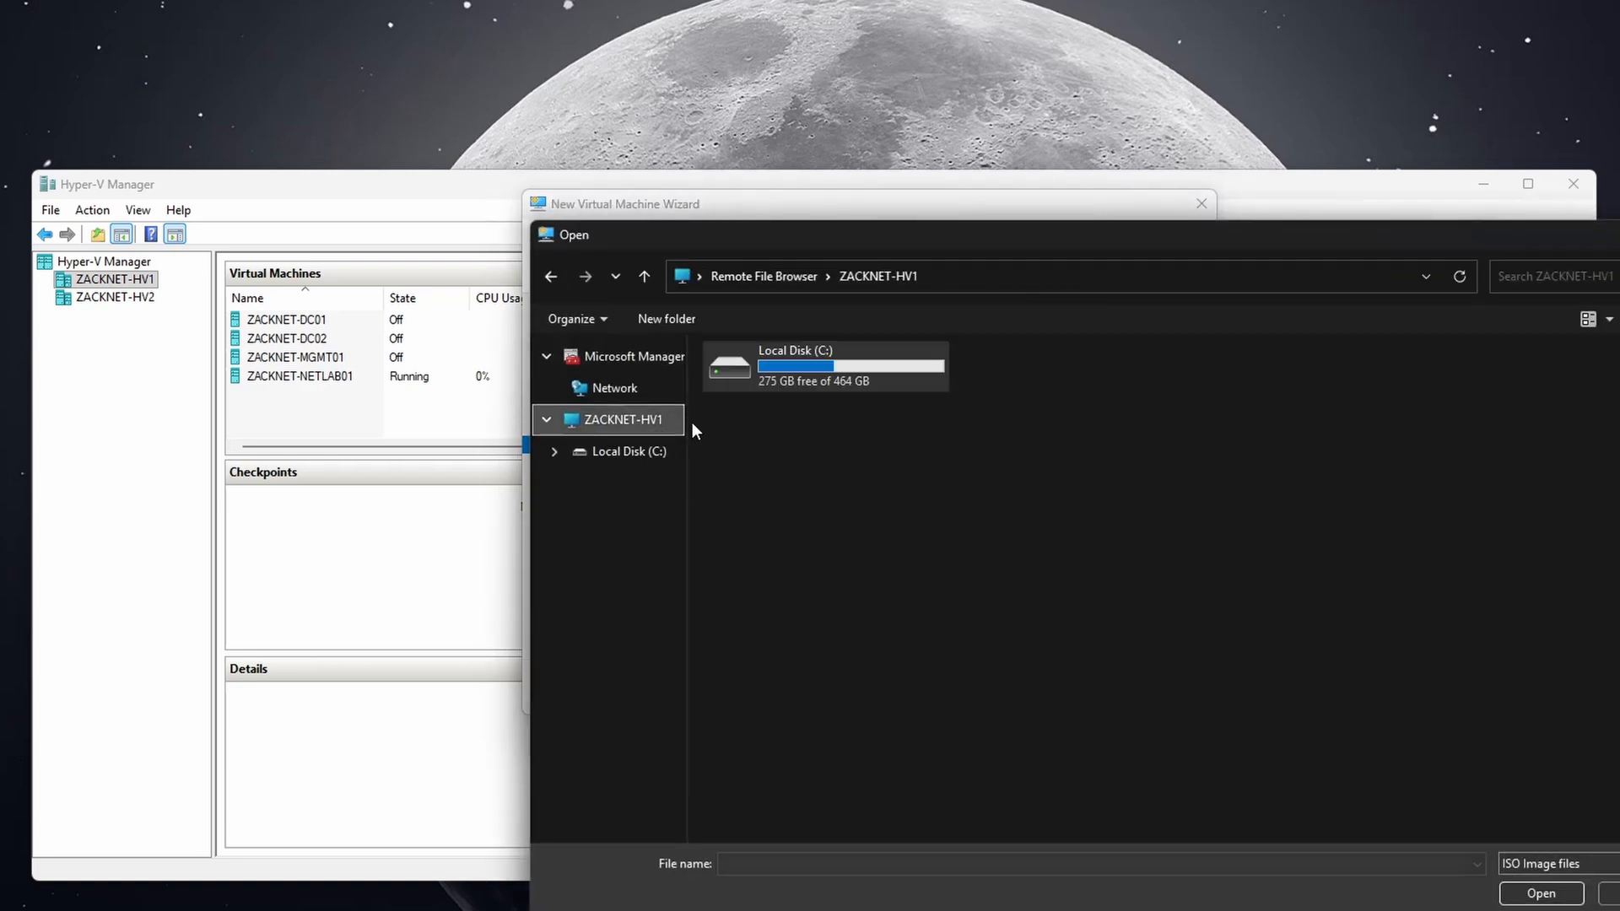
double_click(777, 388)
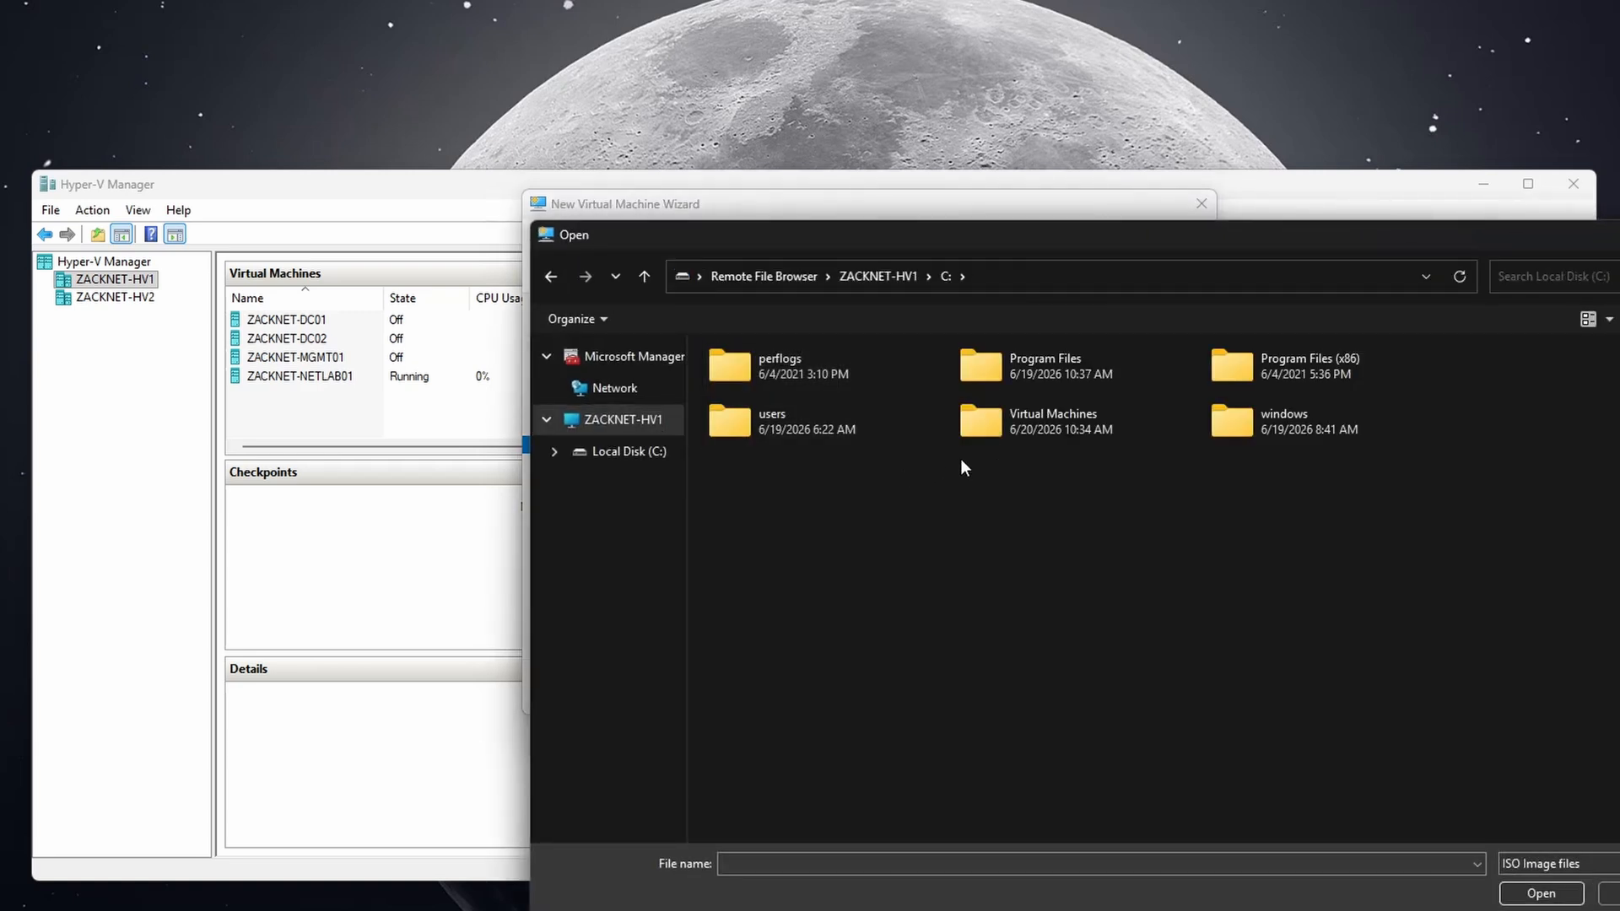
double_click(884, 440)
double_click(983, 381)
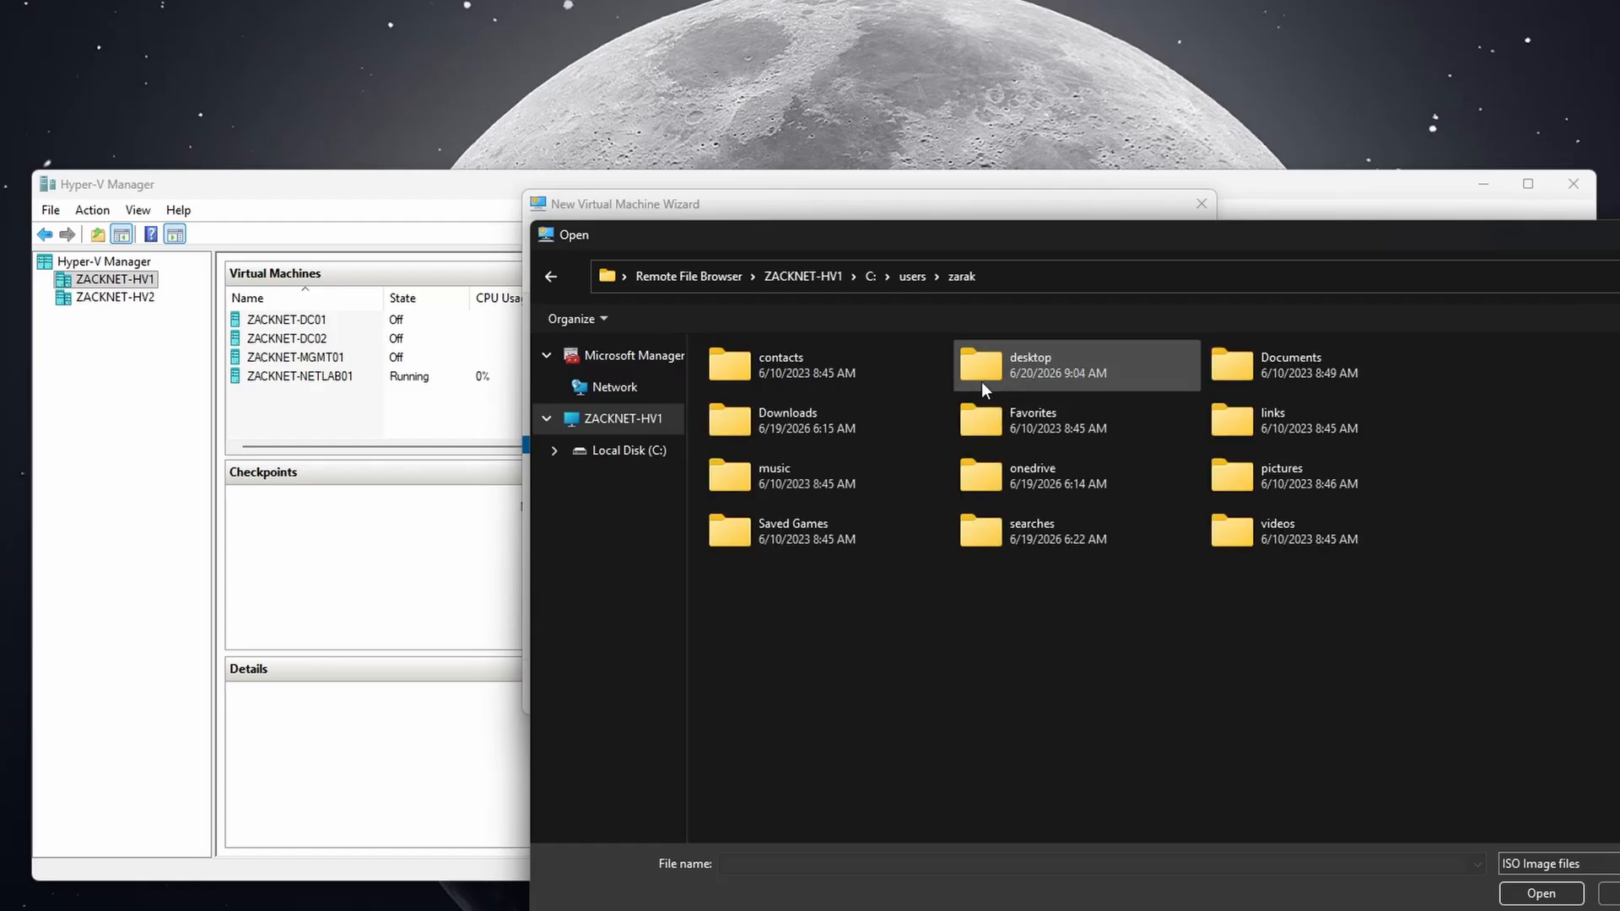
double_click(982, 383)
double_click(849, 381)
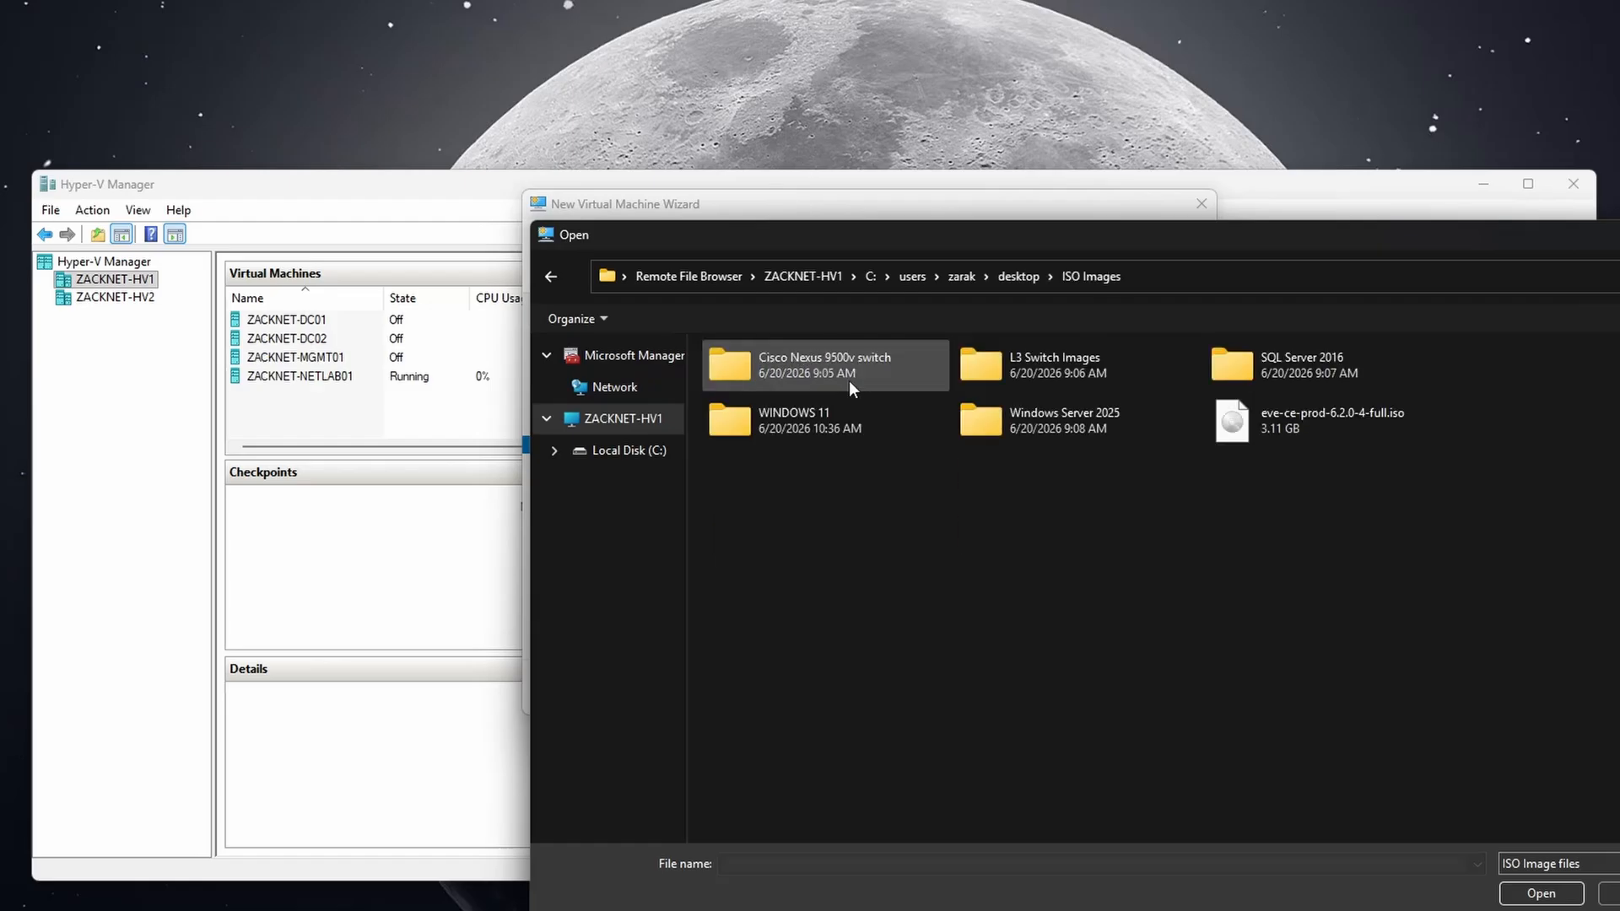
double_click(849, 428)
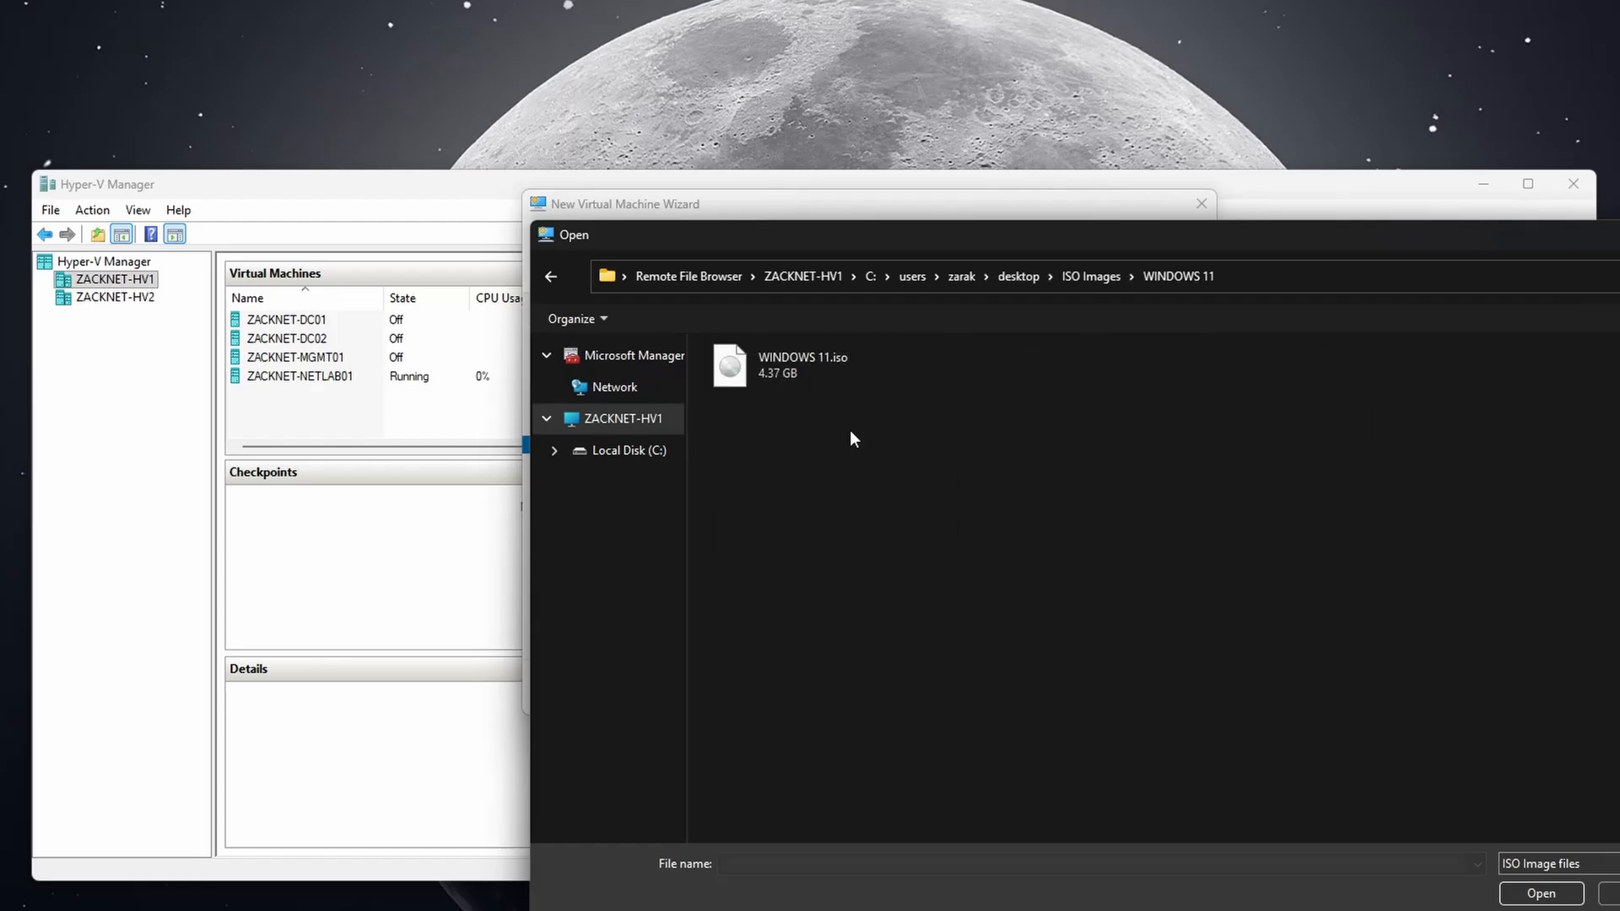
double_click(807, 385)
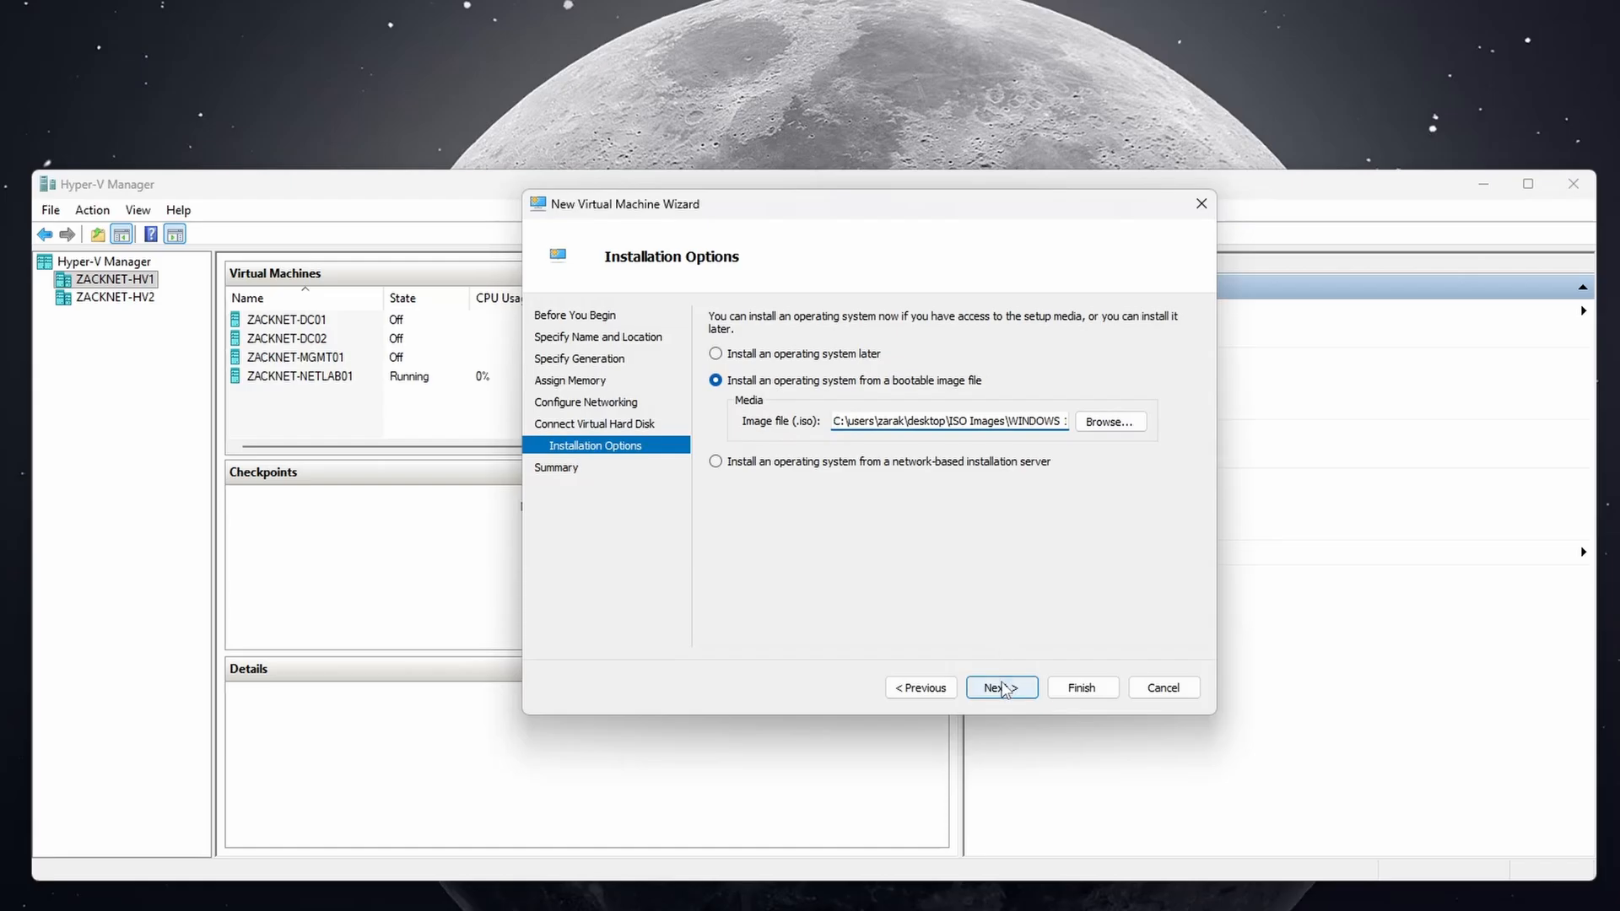
left_click(1002, 688)
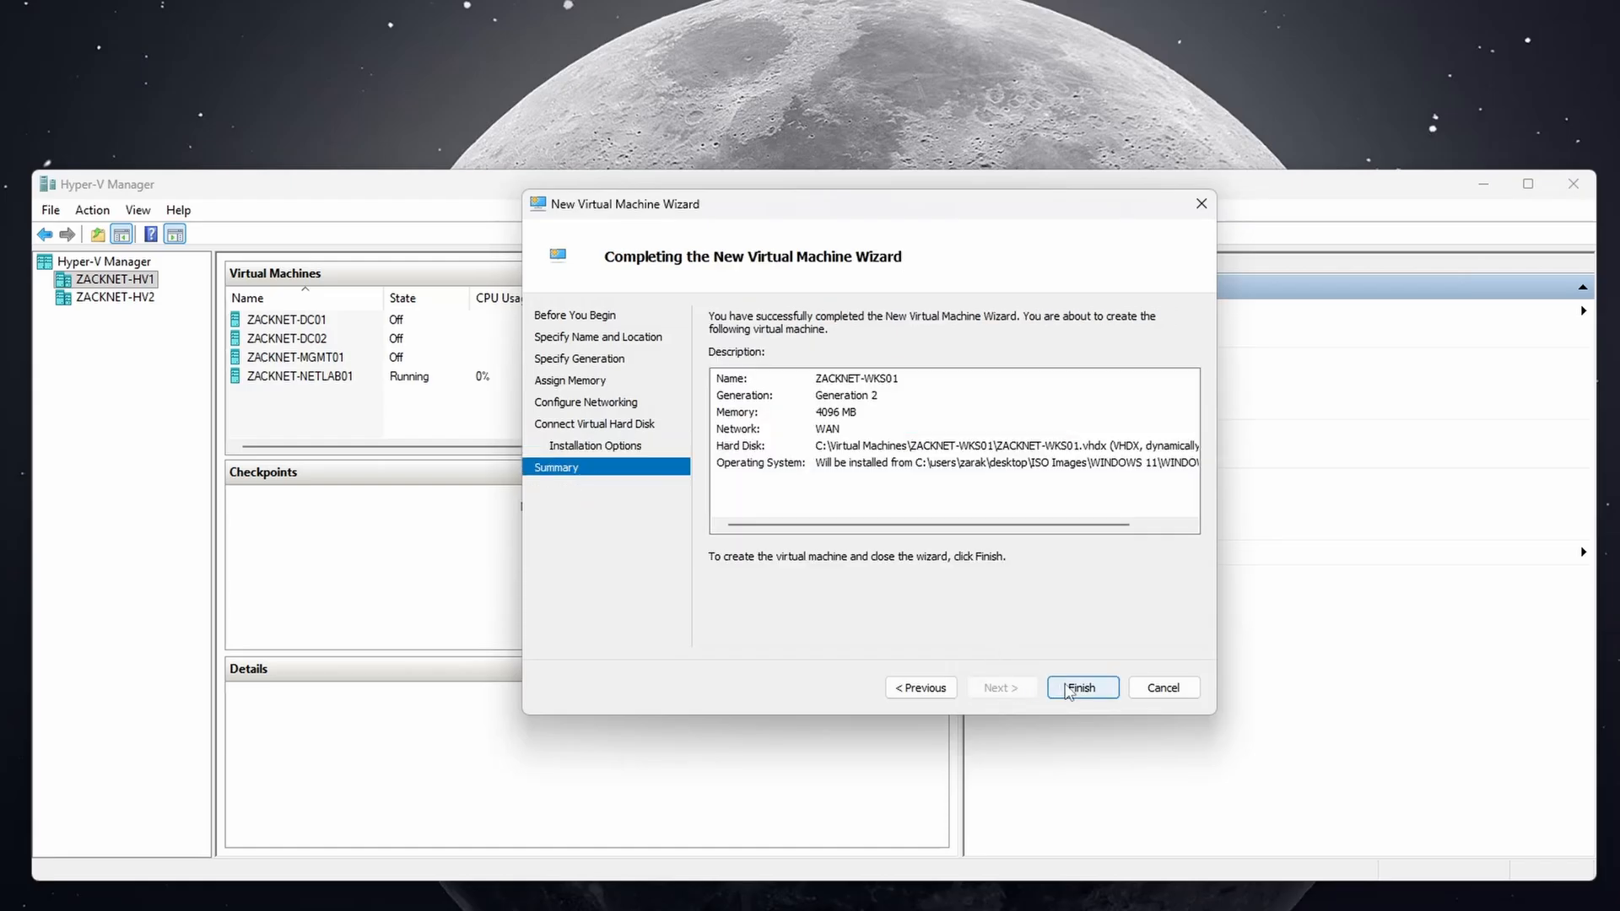
Finish the wizard to create ZACKNET-WKS01, then select ZACKNET-MGMT01 in the list.
left_click(1066, 691)
left_click(928, 688)
left_click(996, 690)
left_click(1062, 687)
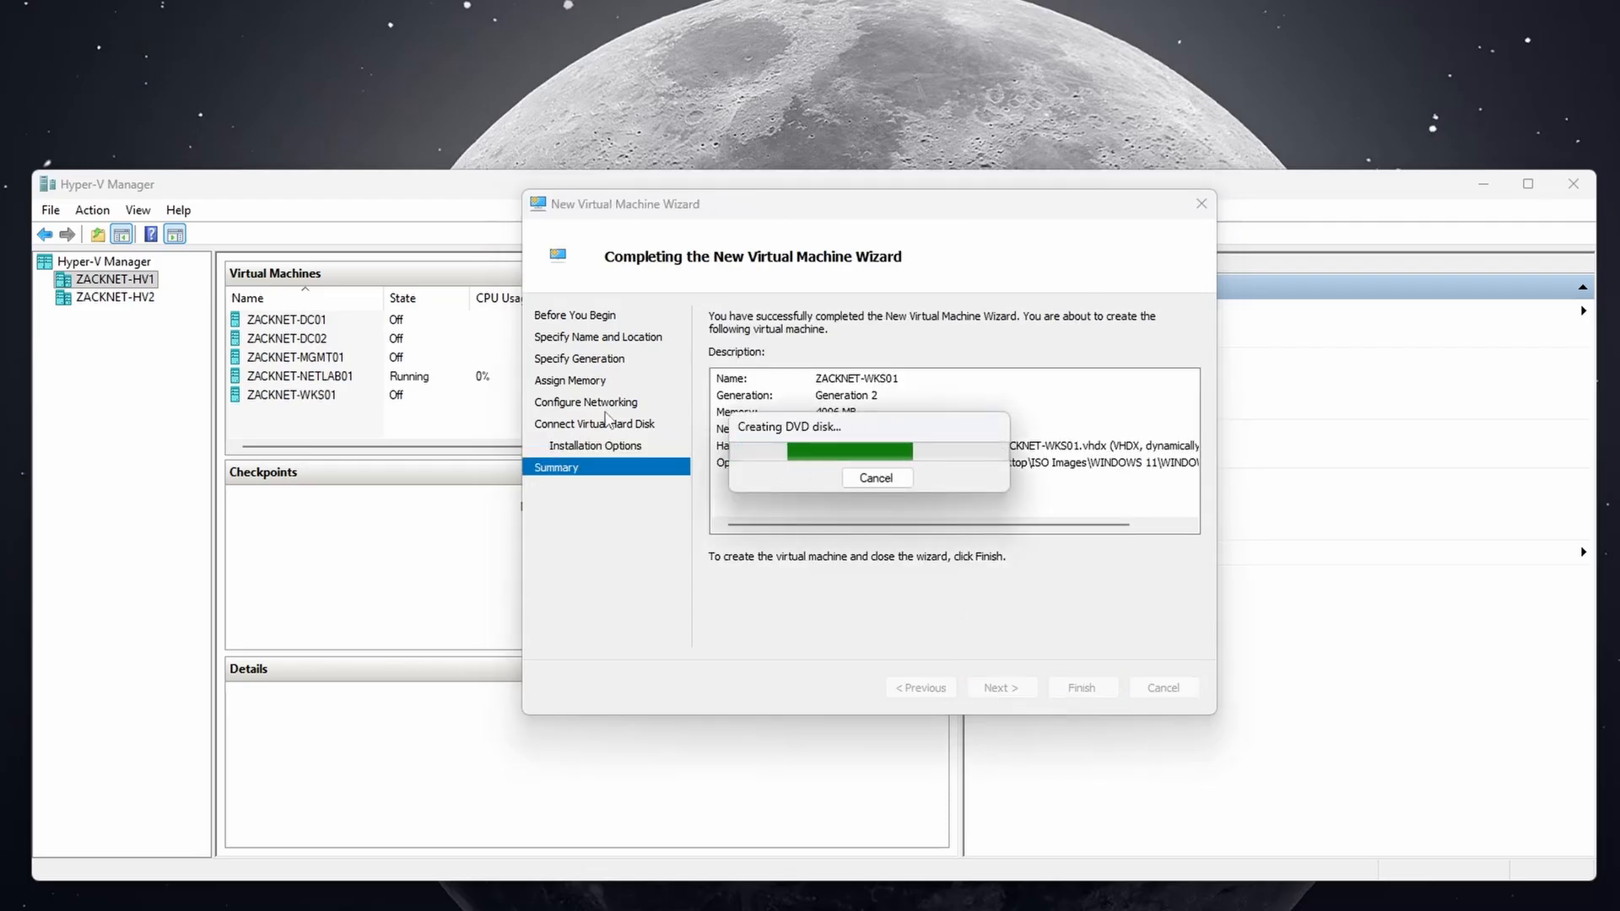
left_click(375, 361)
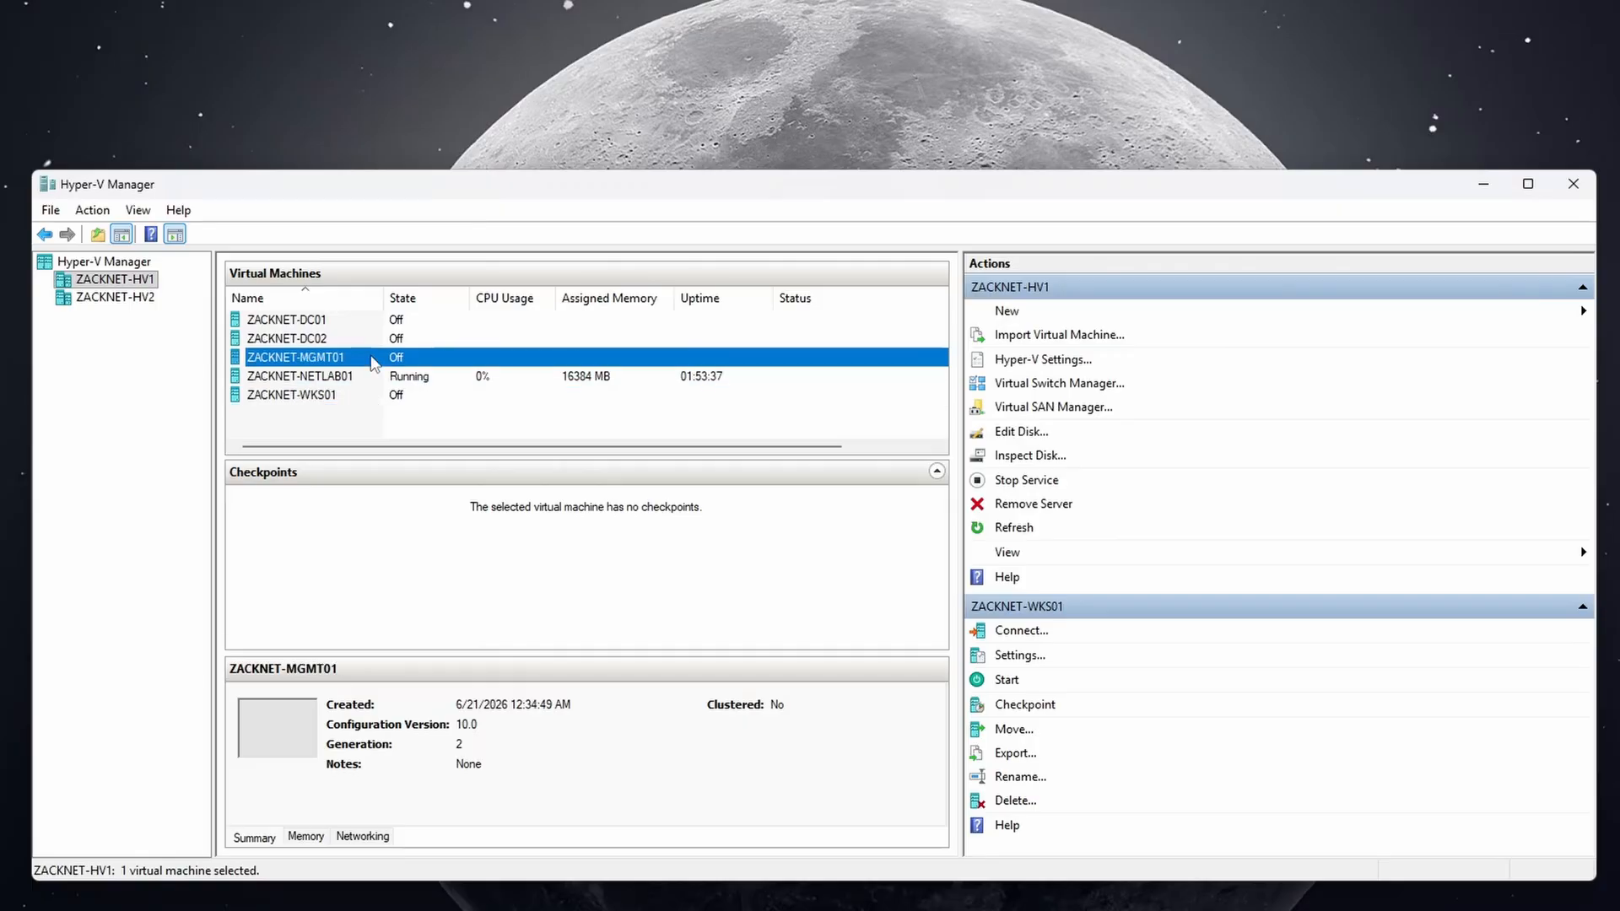
Start ZACKNET-MGMT01, connect to its console, and boot it from the installation DVD.
right_click(375, 360)
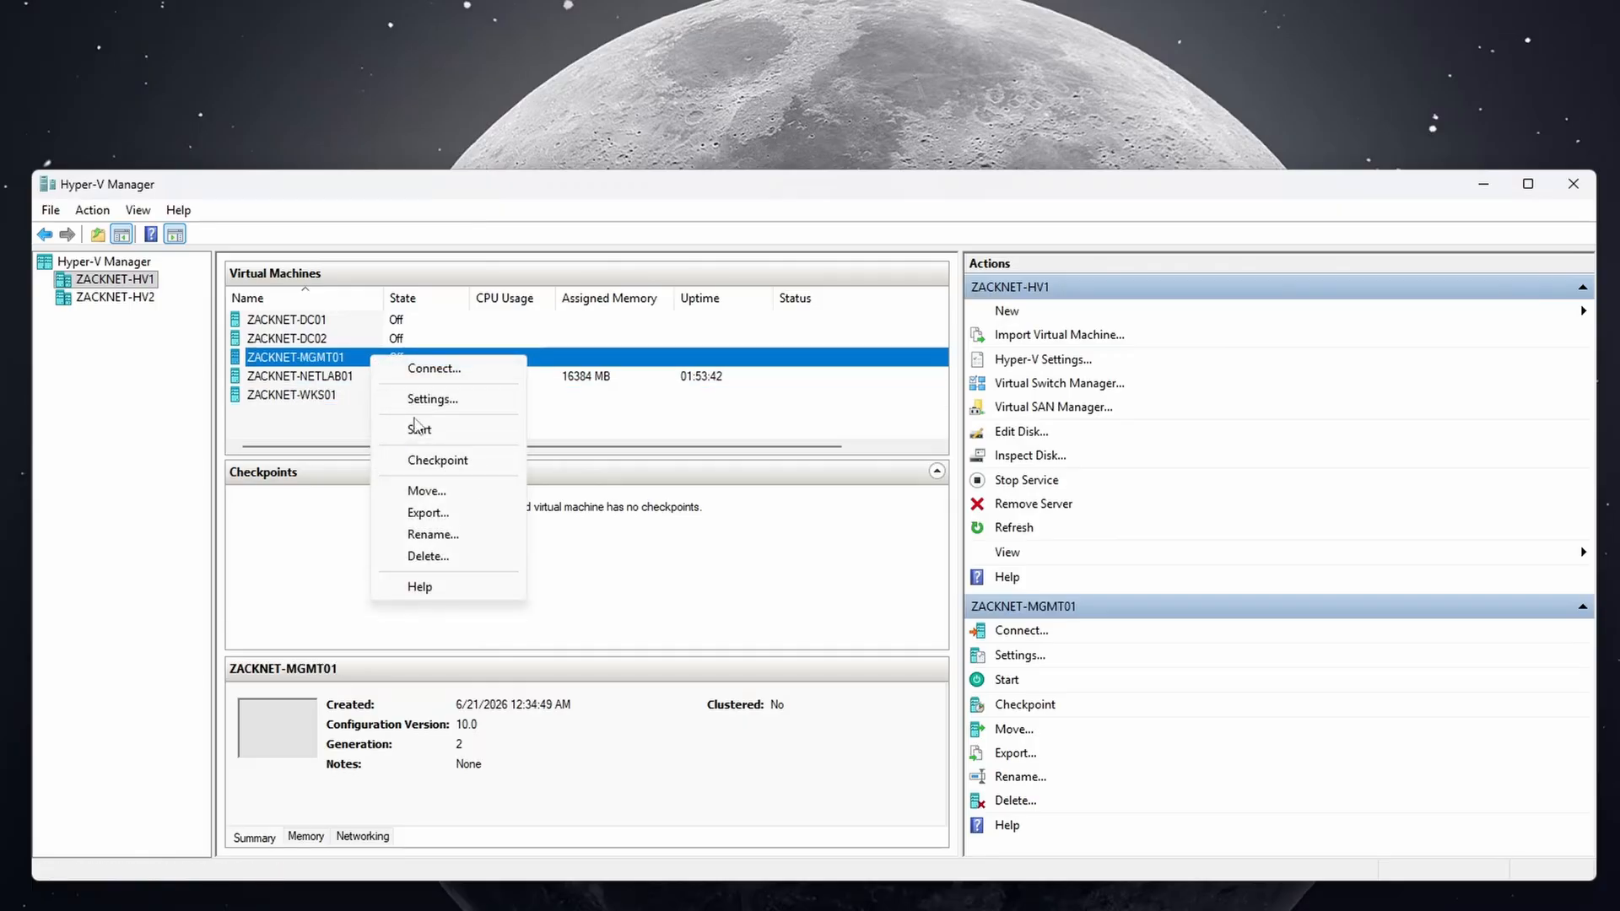
left_click(426, 459)
right_click(390, 364)
left_click(443, 369)
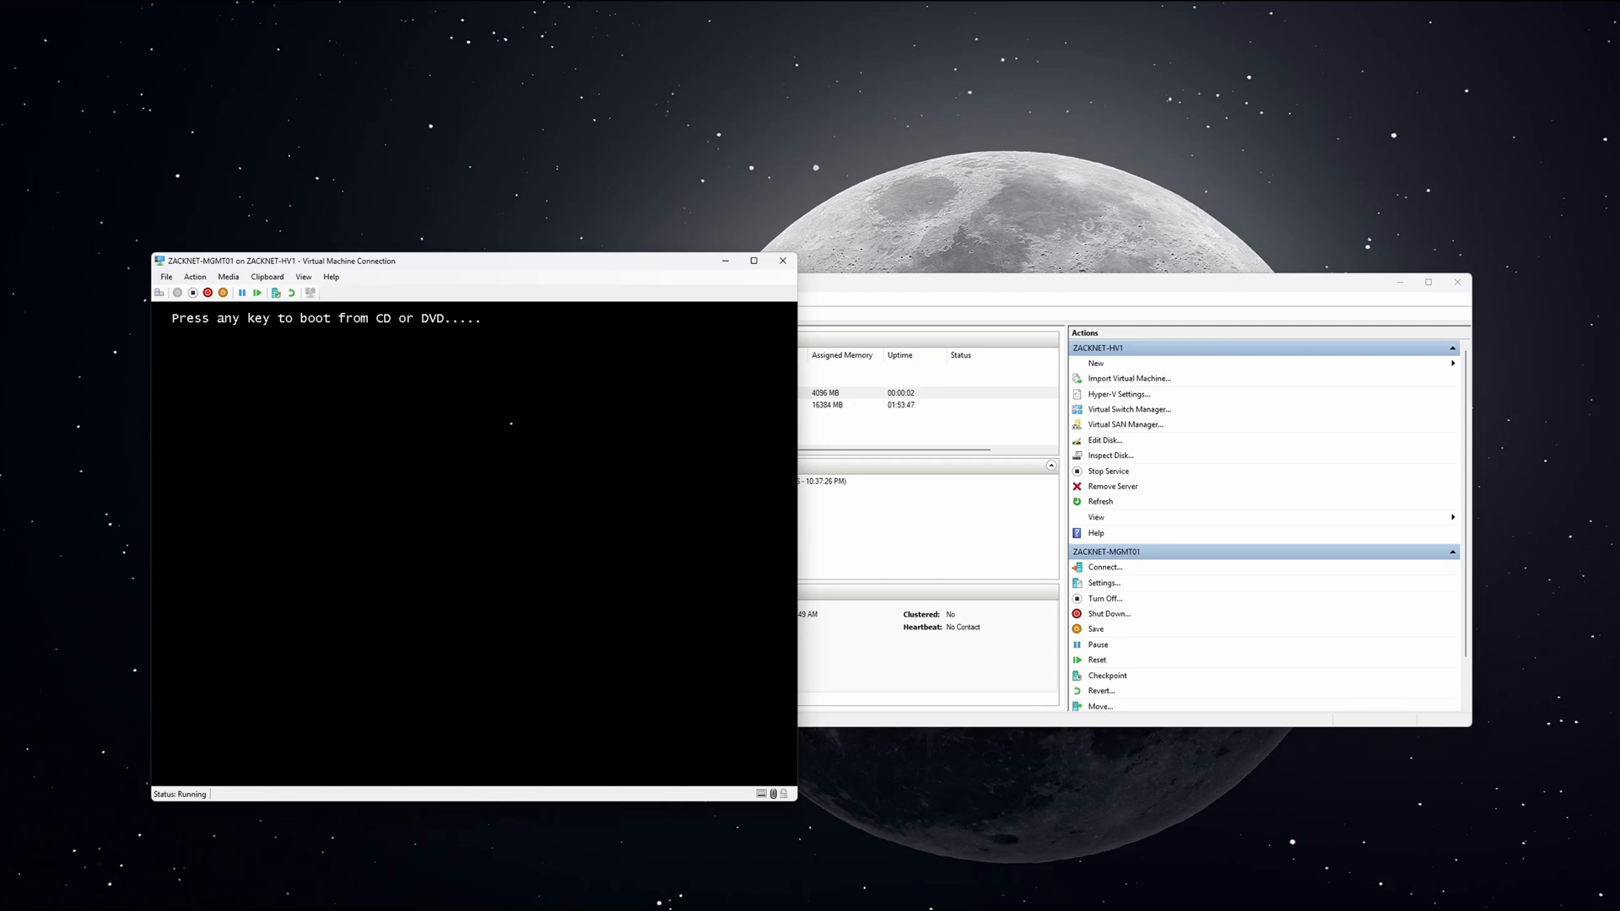
key("space")
Start ZACKNET-WKS01, connect to its console, and place it beside MGMT01's window.
left_click(822, 438)
right_click(682, 417)
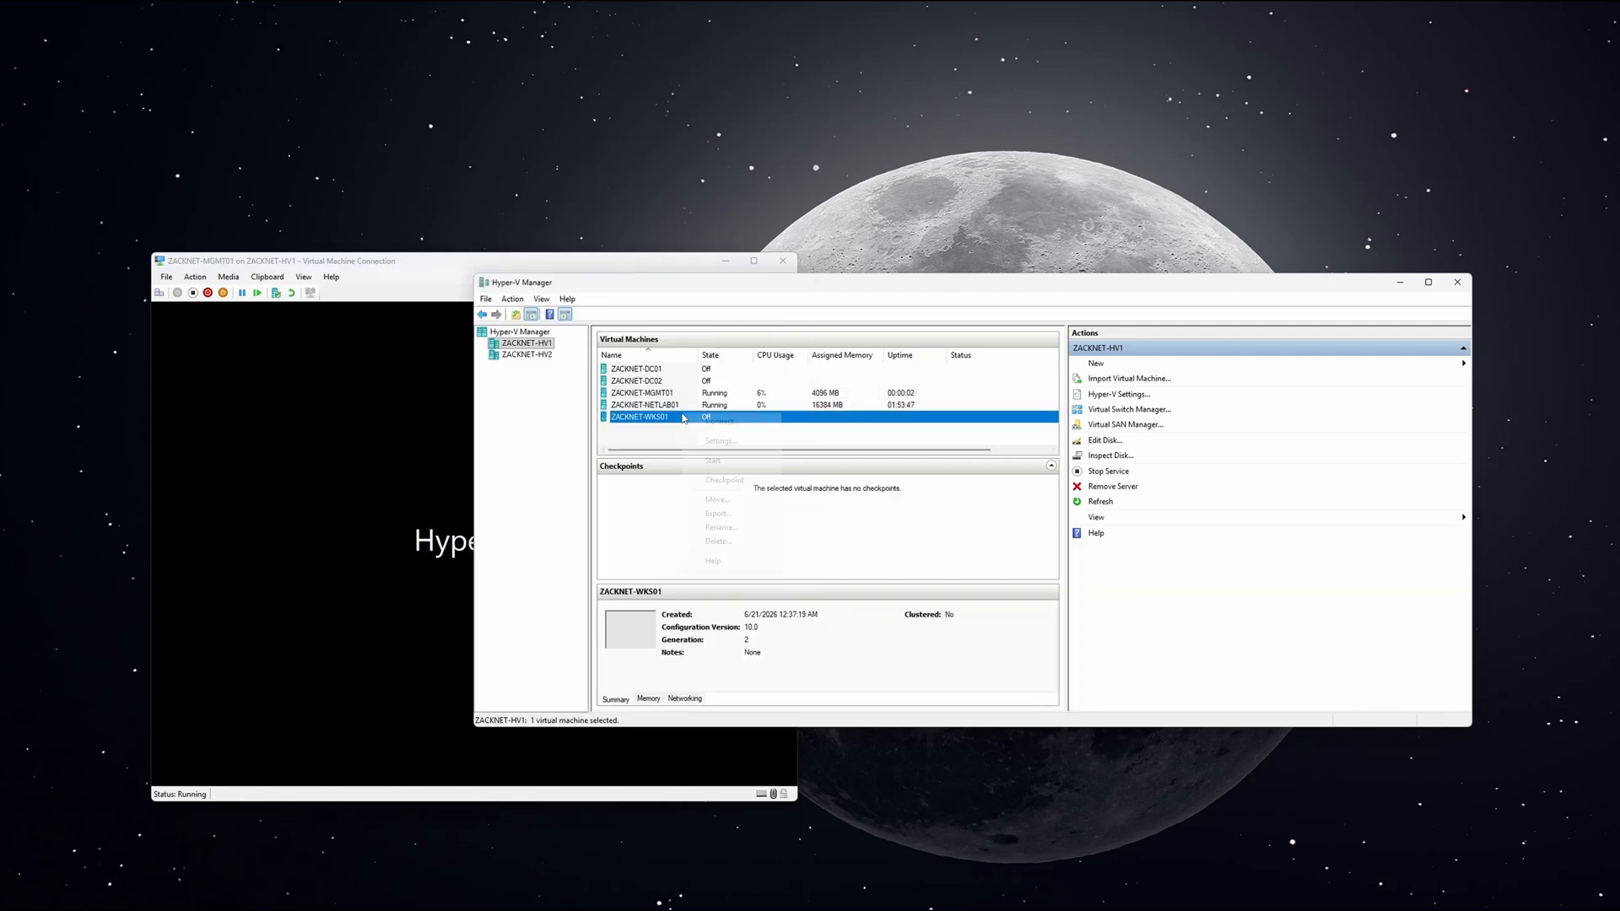
left_click(714, 462)
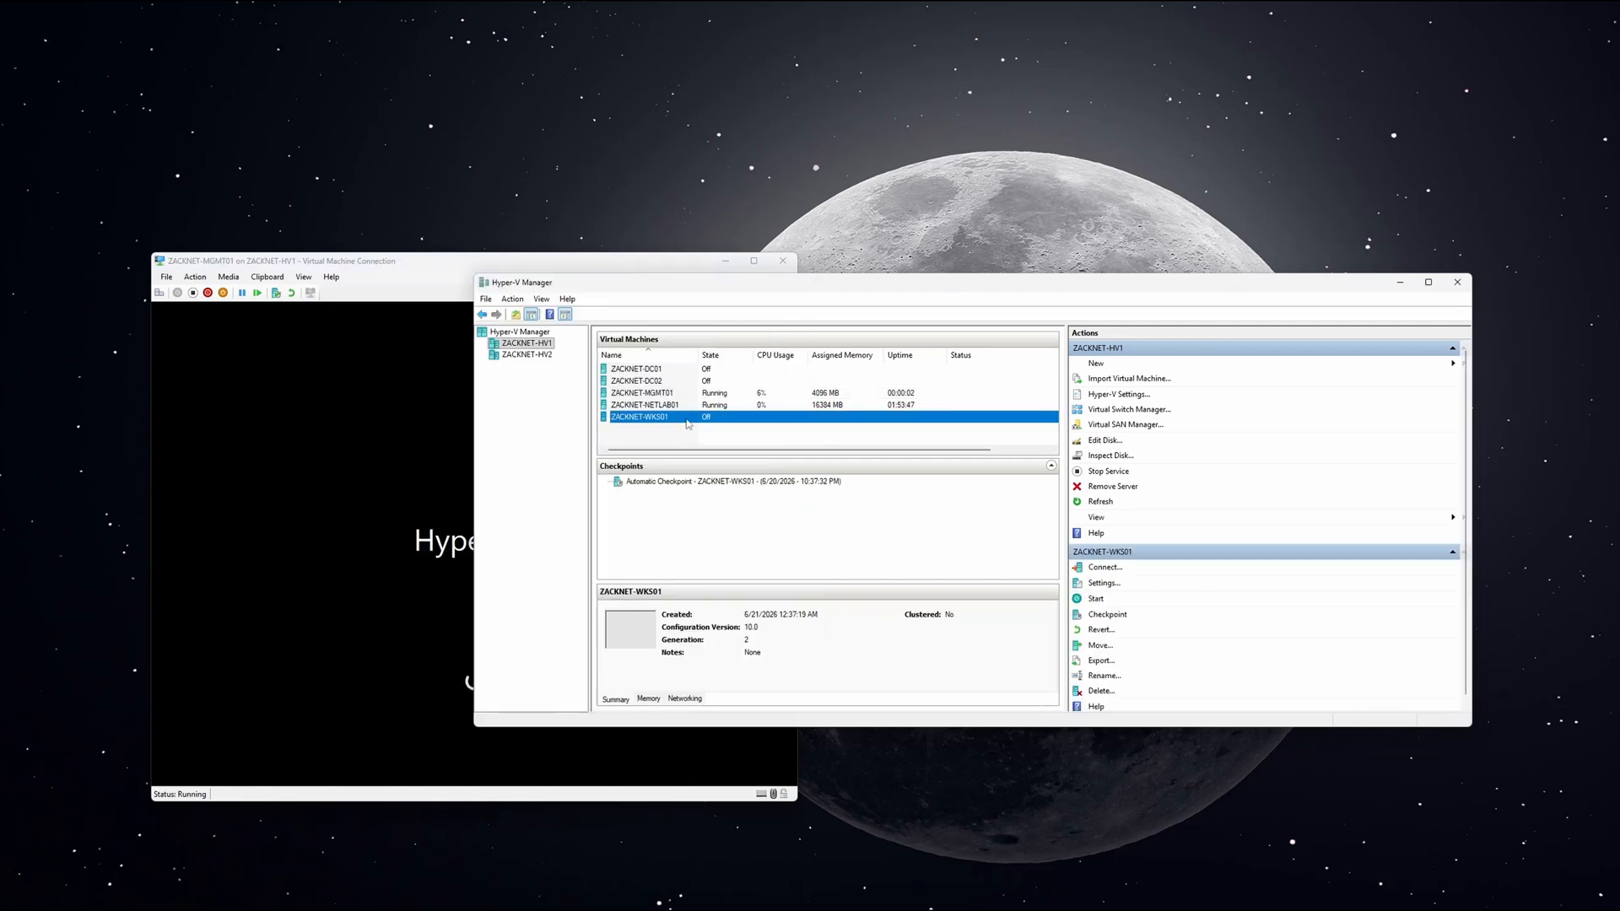
right_click(688, 424)
left_click(714, 428)
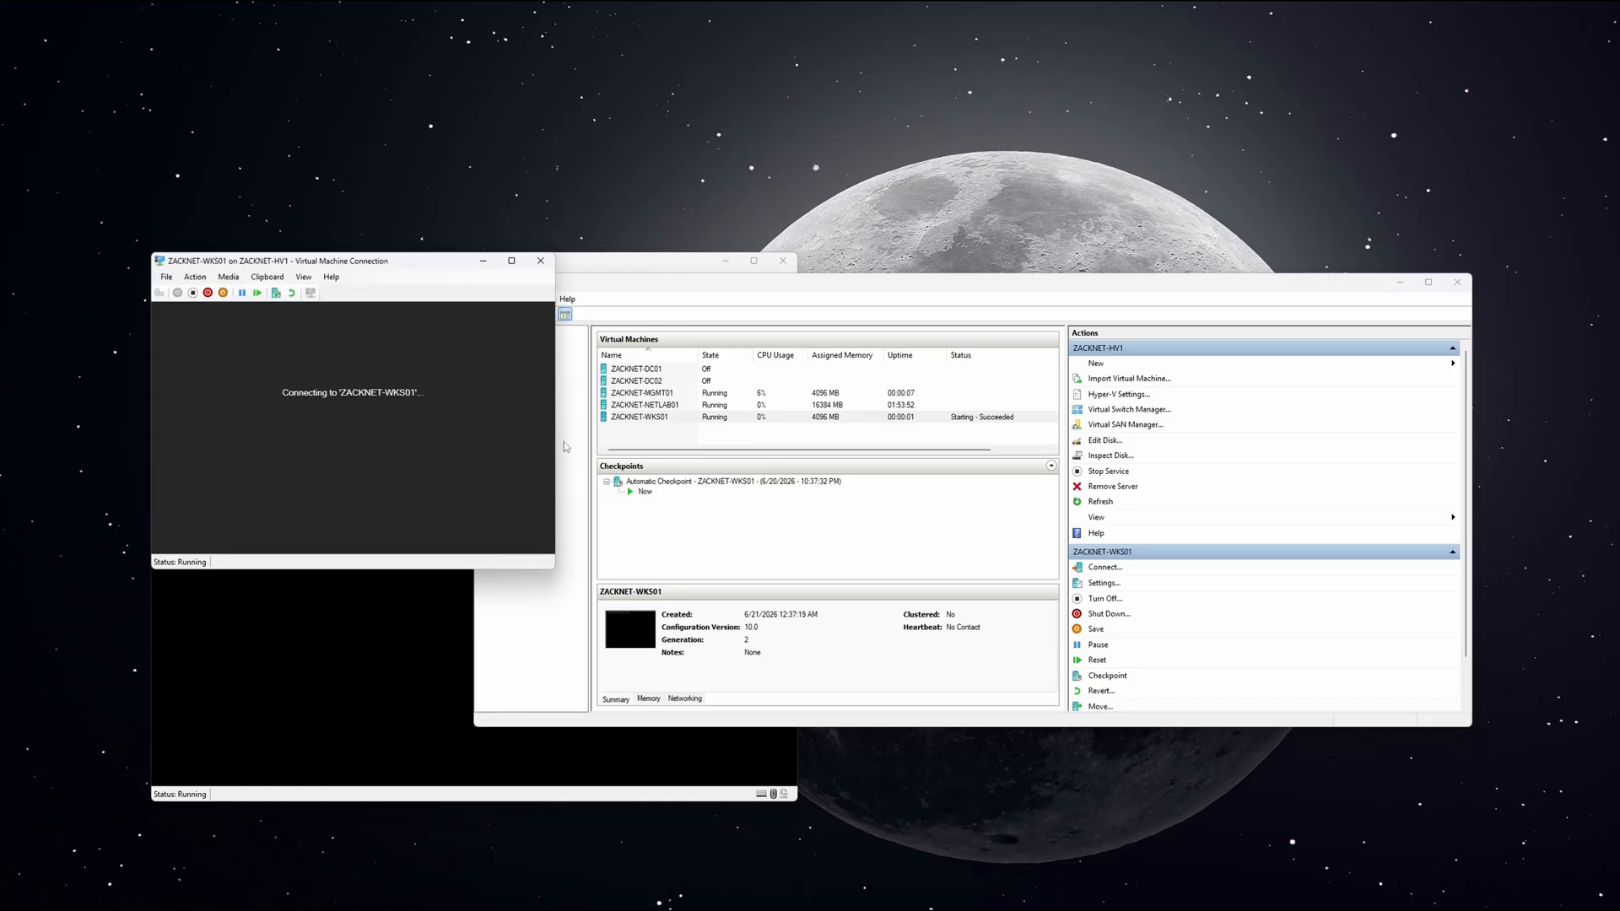
left_click_drag(422, 265, 1070, 270)
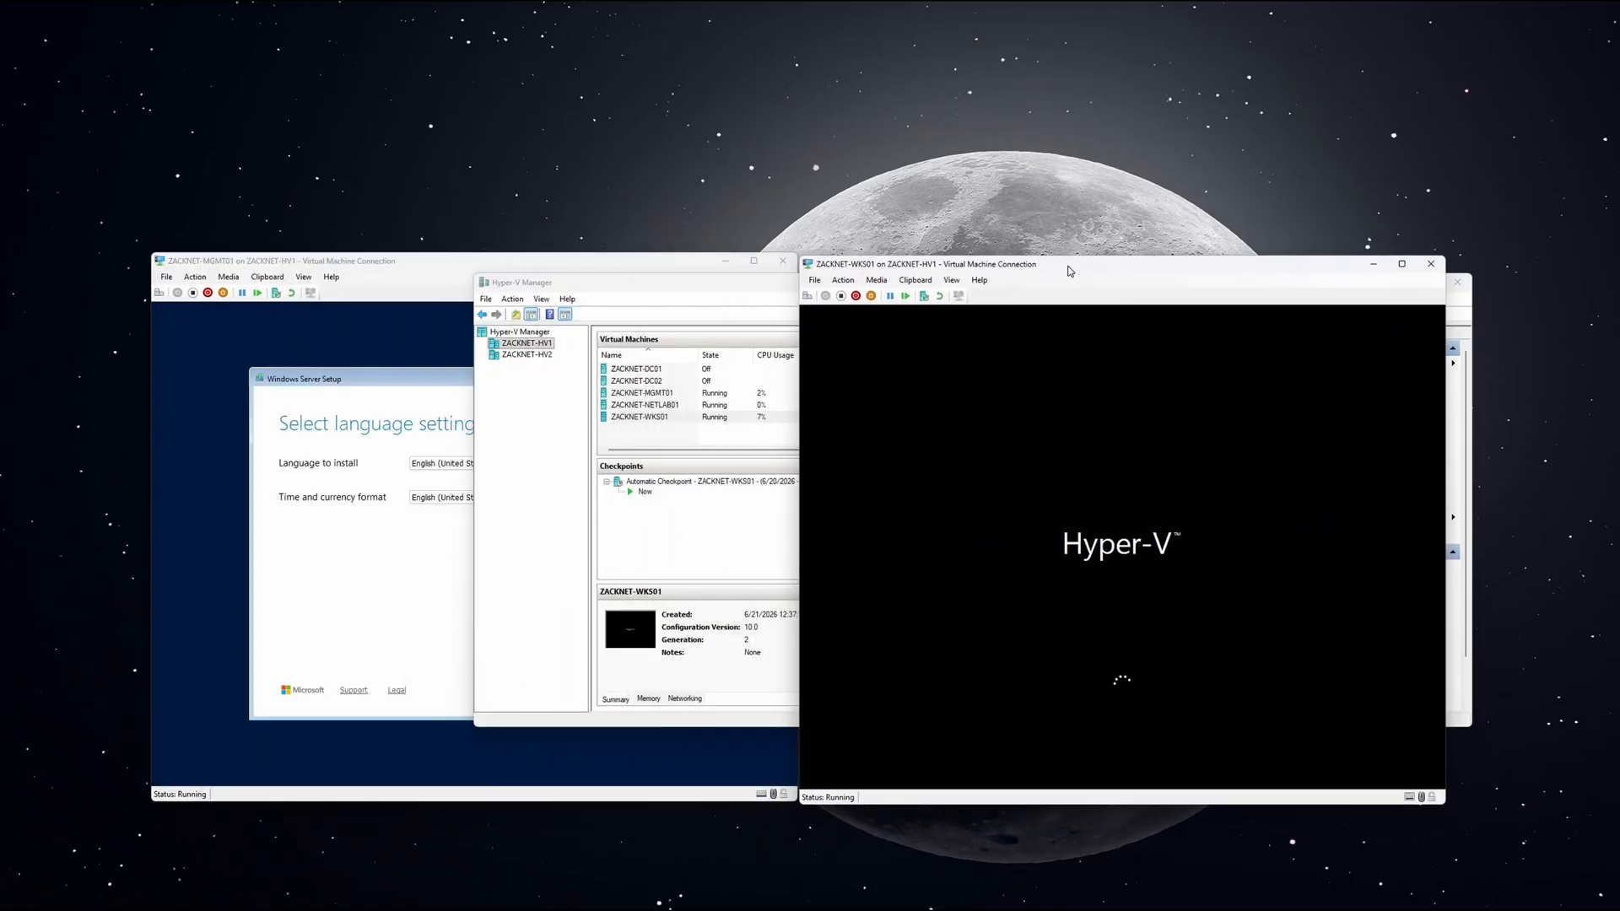
Run MGMT01 Setup with default language, no product key, Standard (Desktop Experience), and license accepted.
left_click(601, 620)
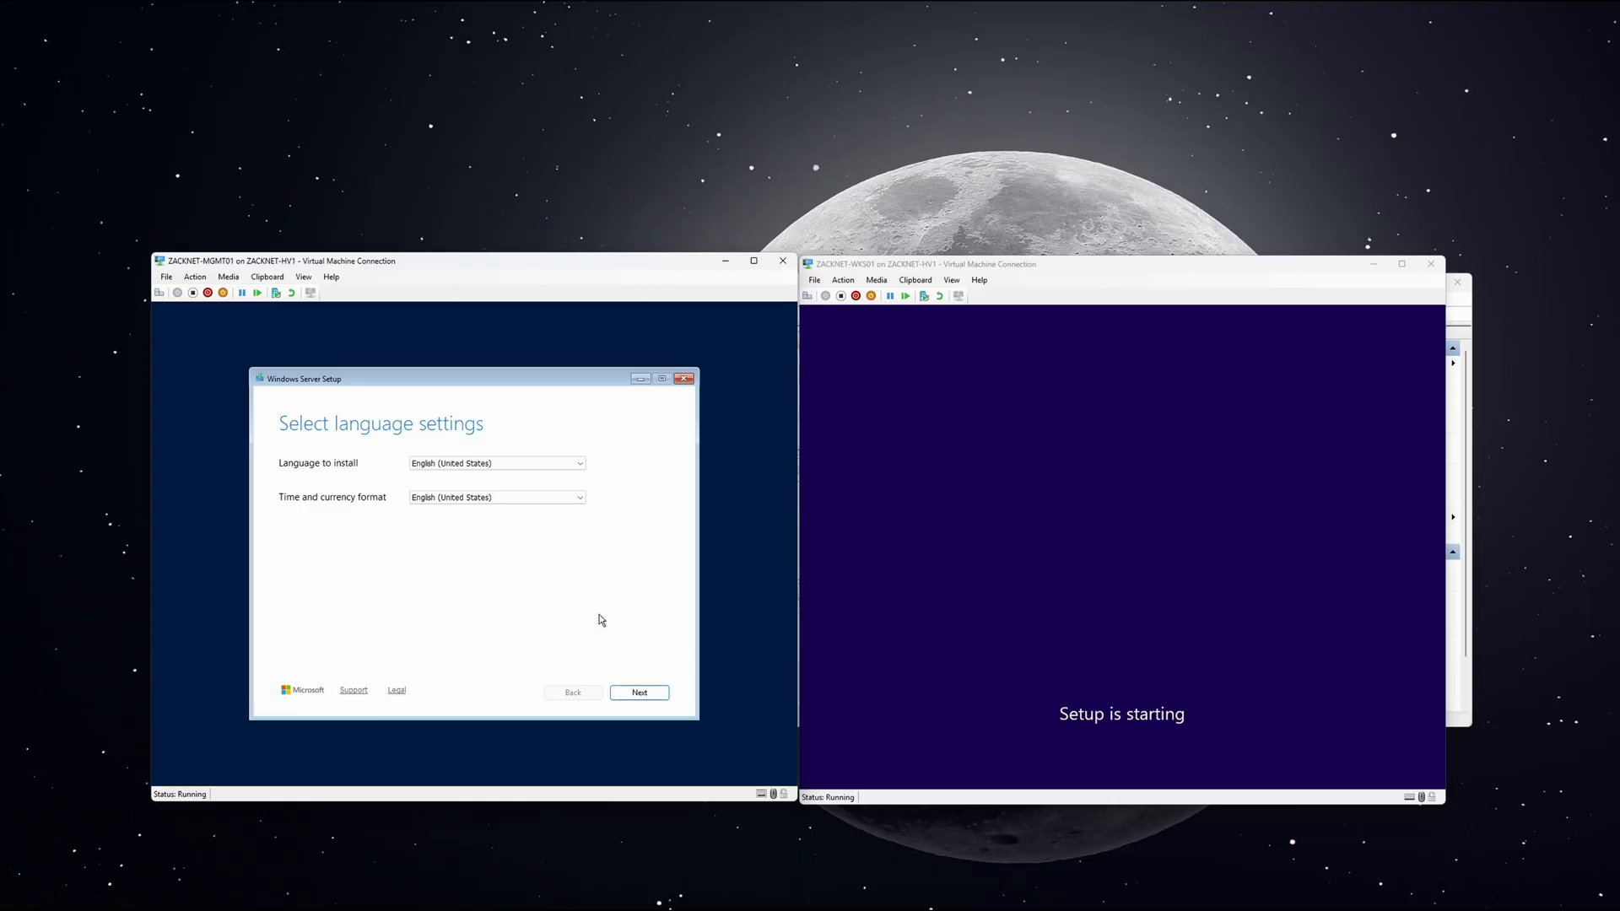
left_click(635, 692)
left_click(629, 693)
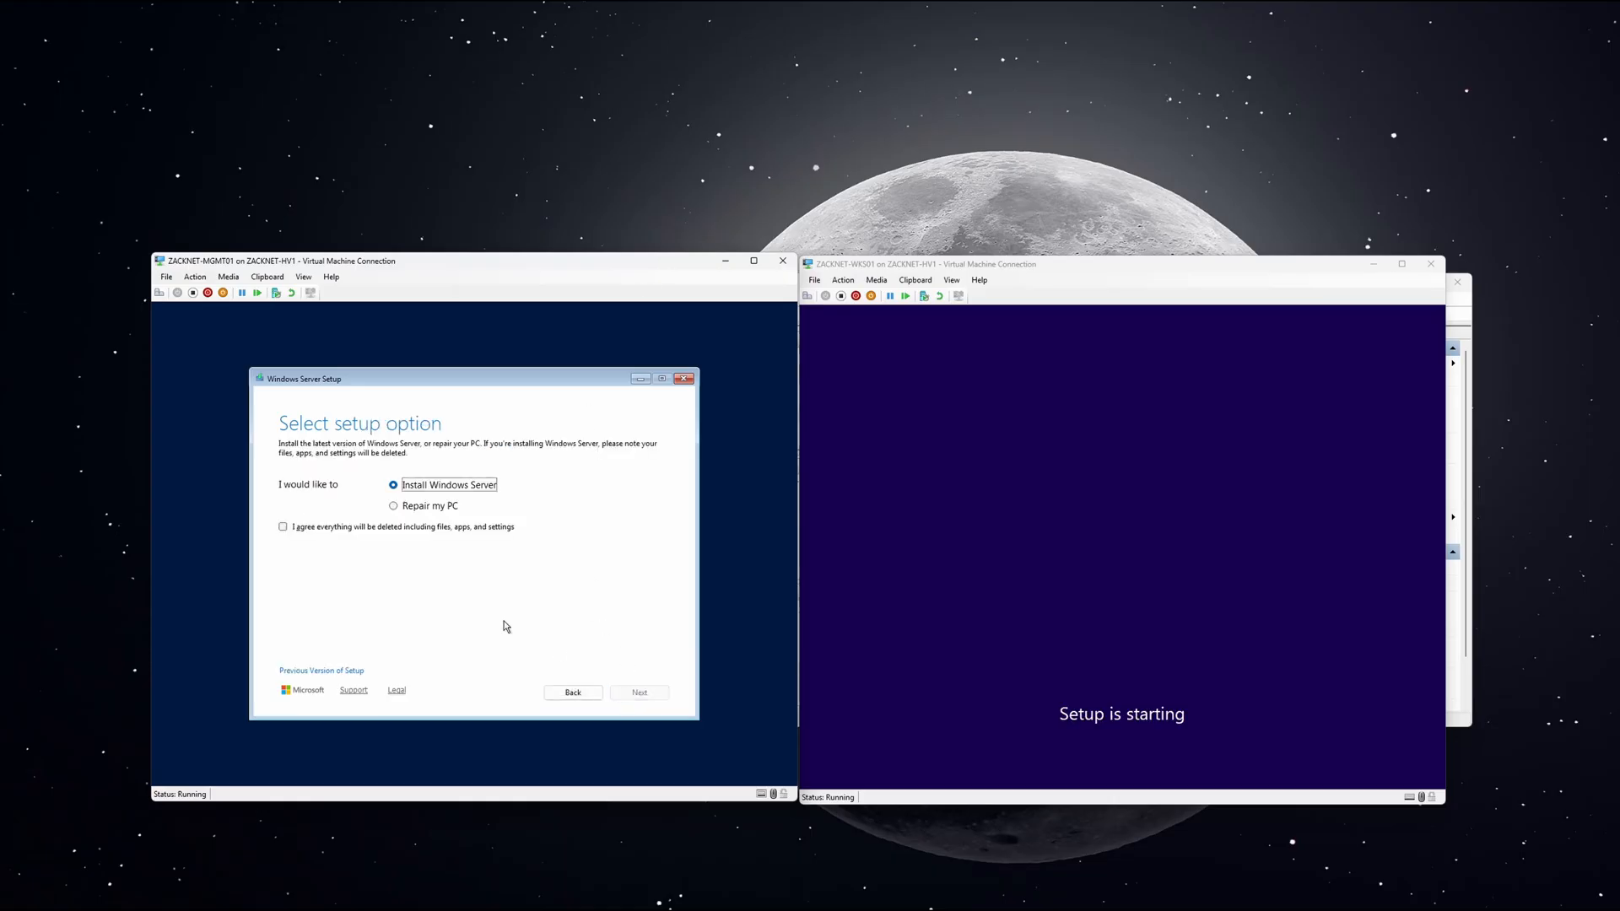
left_click(388, 529)
left_click(638, 692)
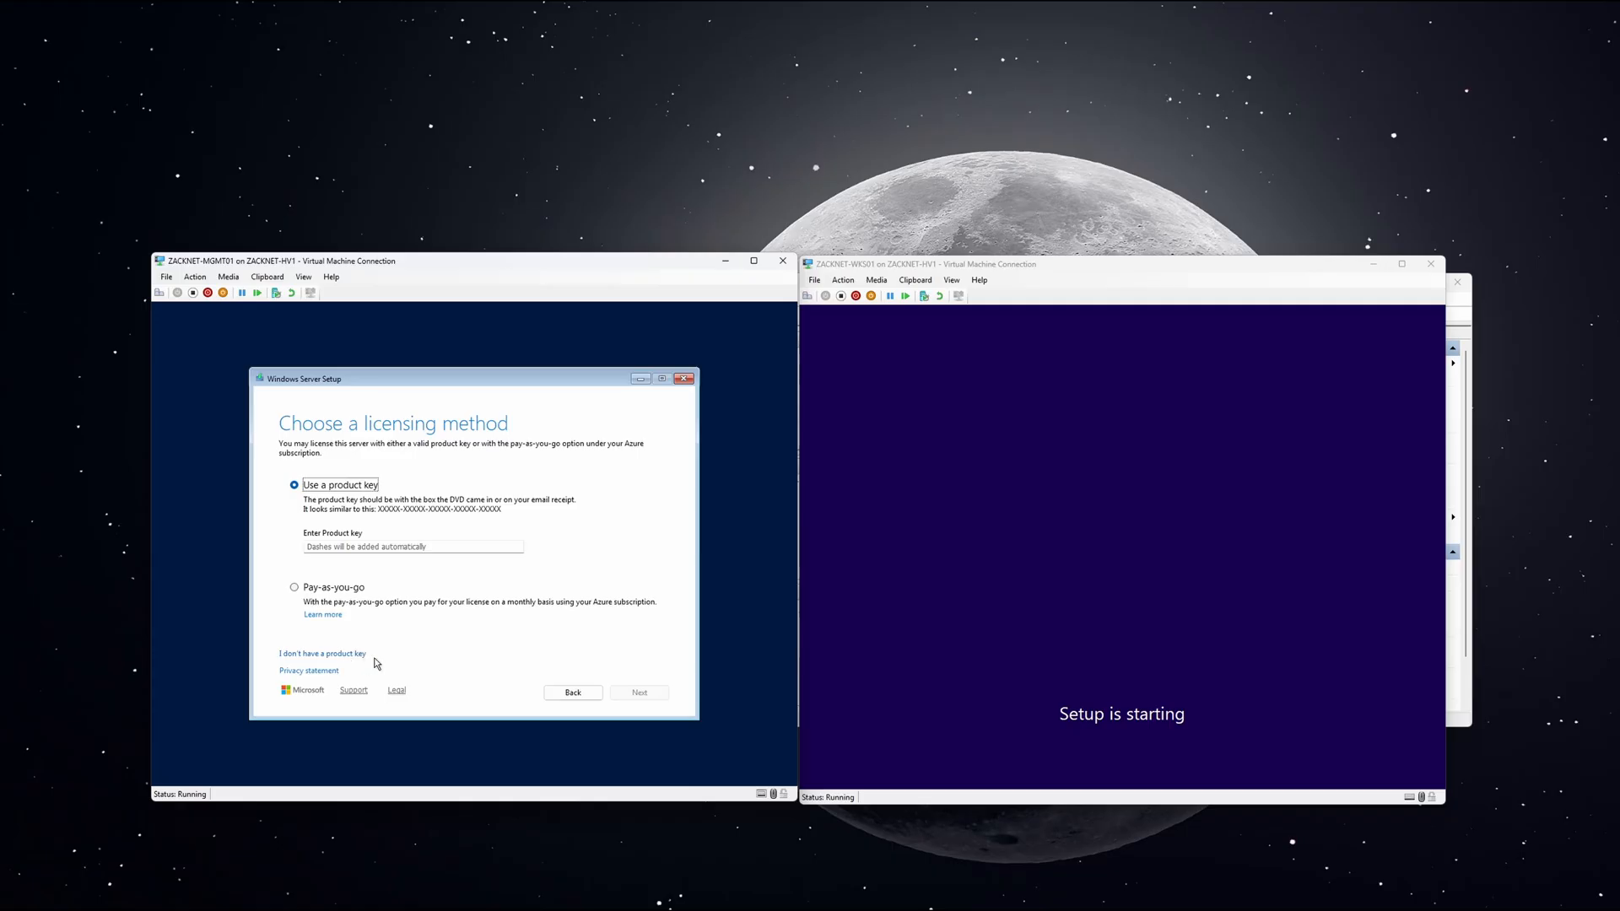
left_click(355, 654)
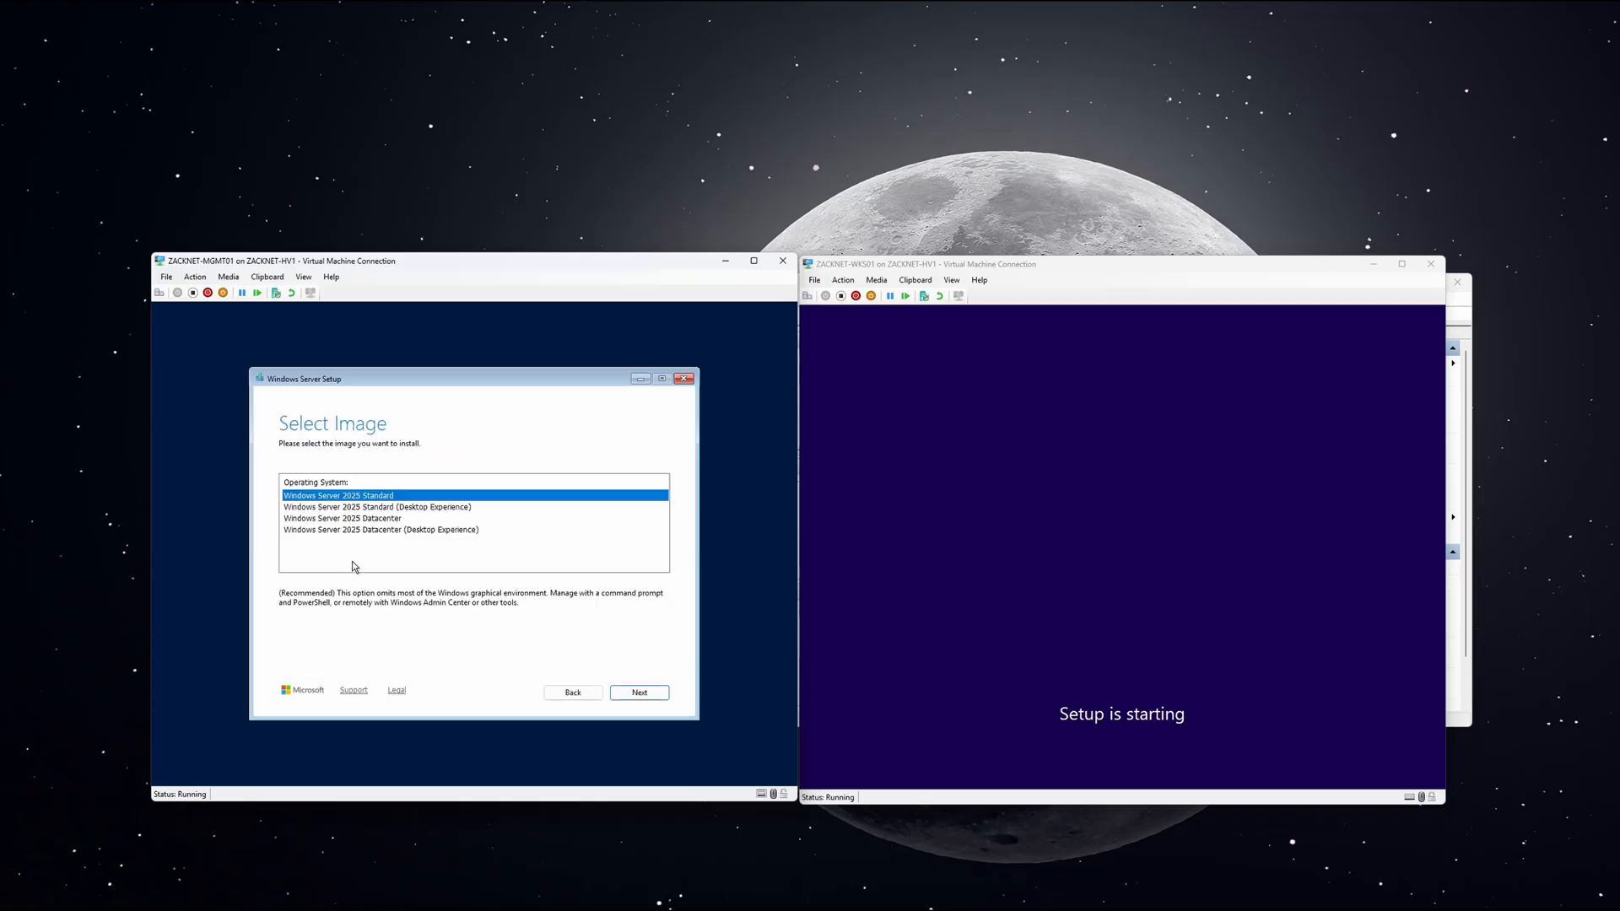
left_click(381, 507)
left_click(634, 692)
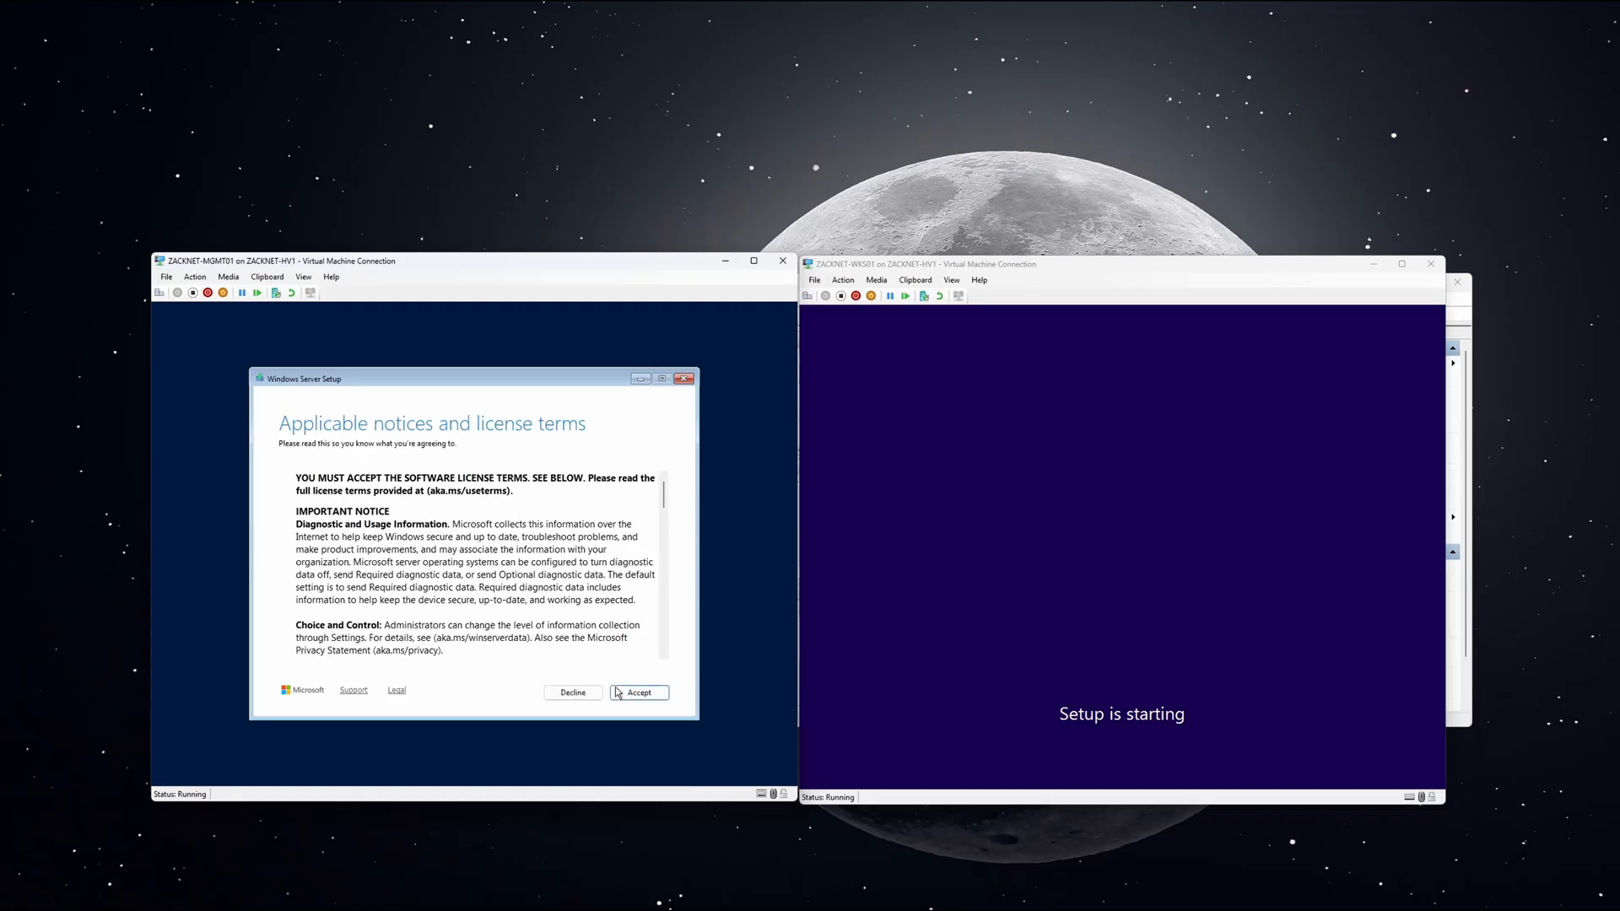
left_click(635, 693)
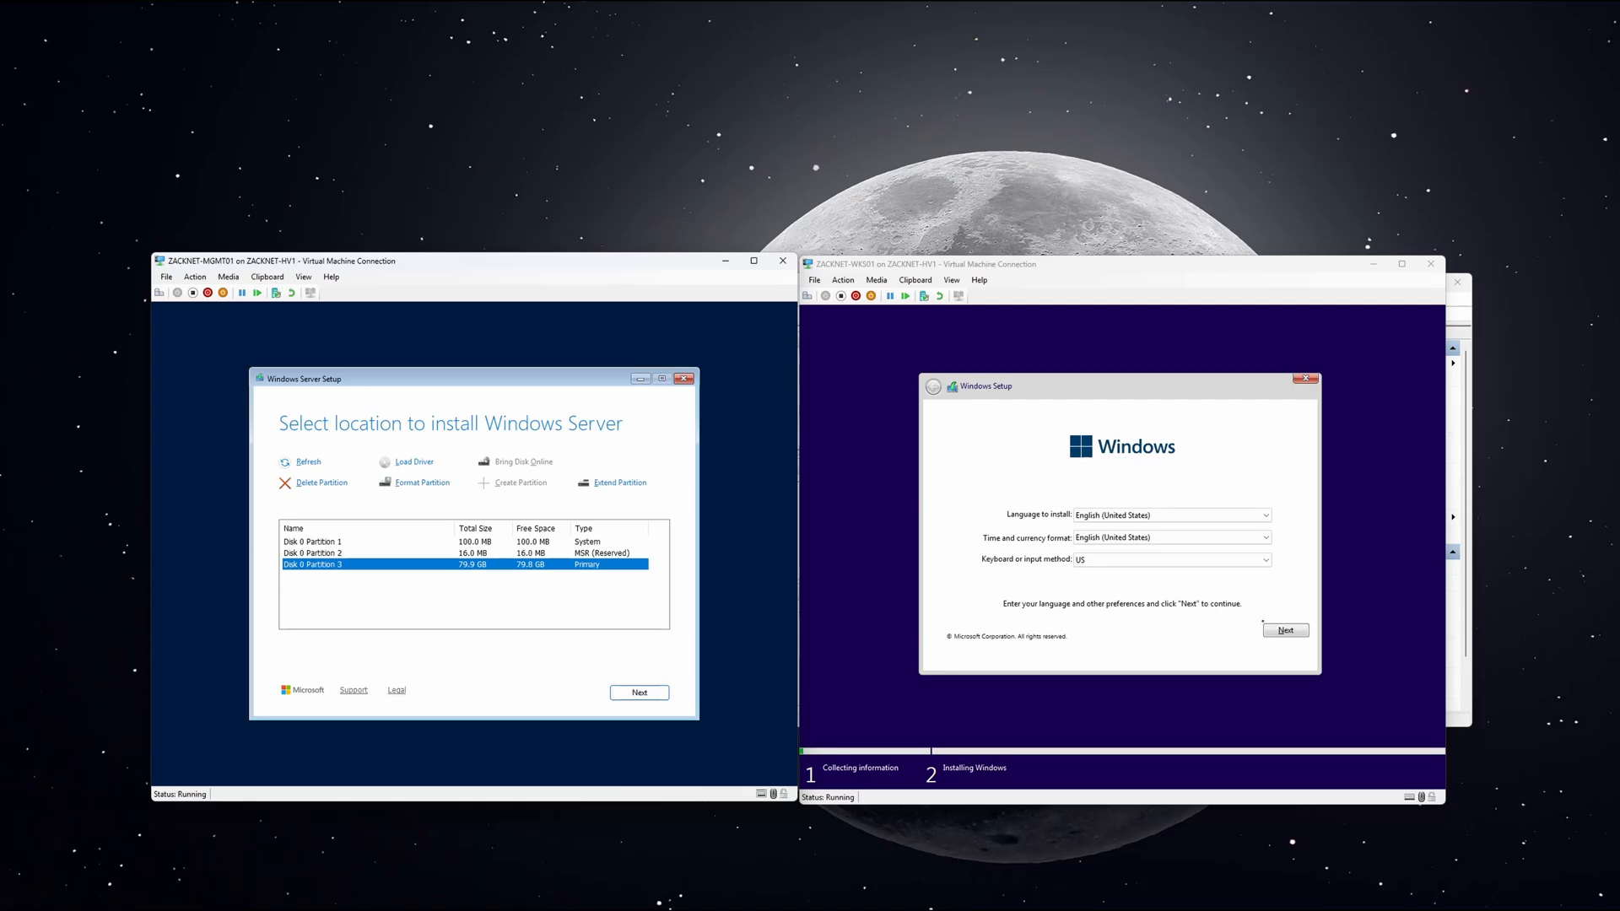
Create a full-size partition on WKS01's drive, then start installing on WKS01 and MGMT01's Disk 0 Partition 3.
left_click(1282, 631)
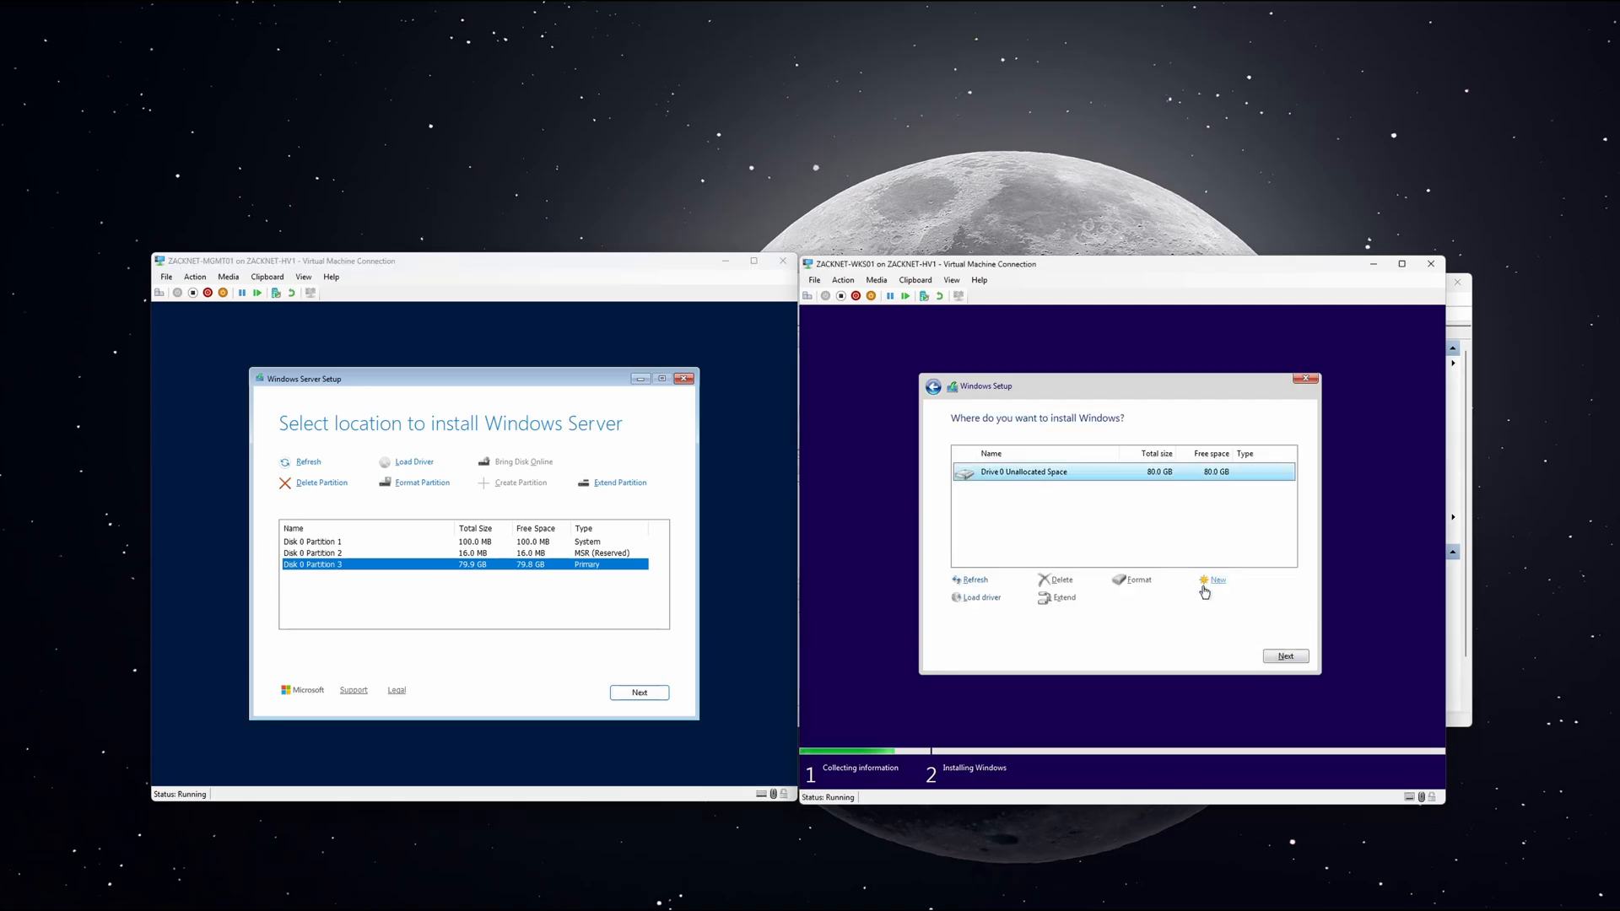
left_click(1208, 582)
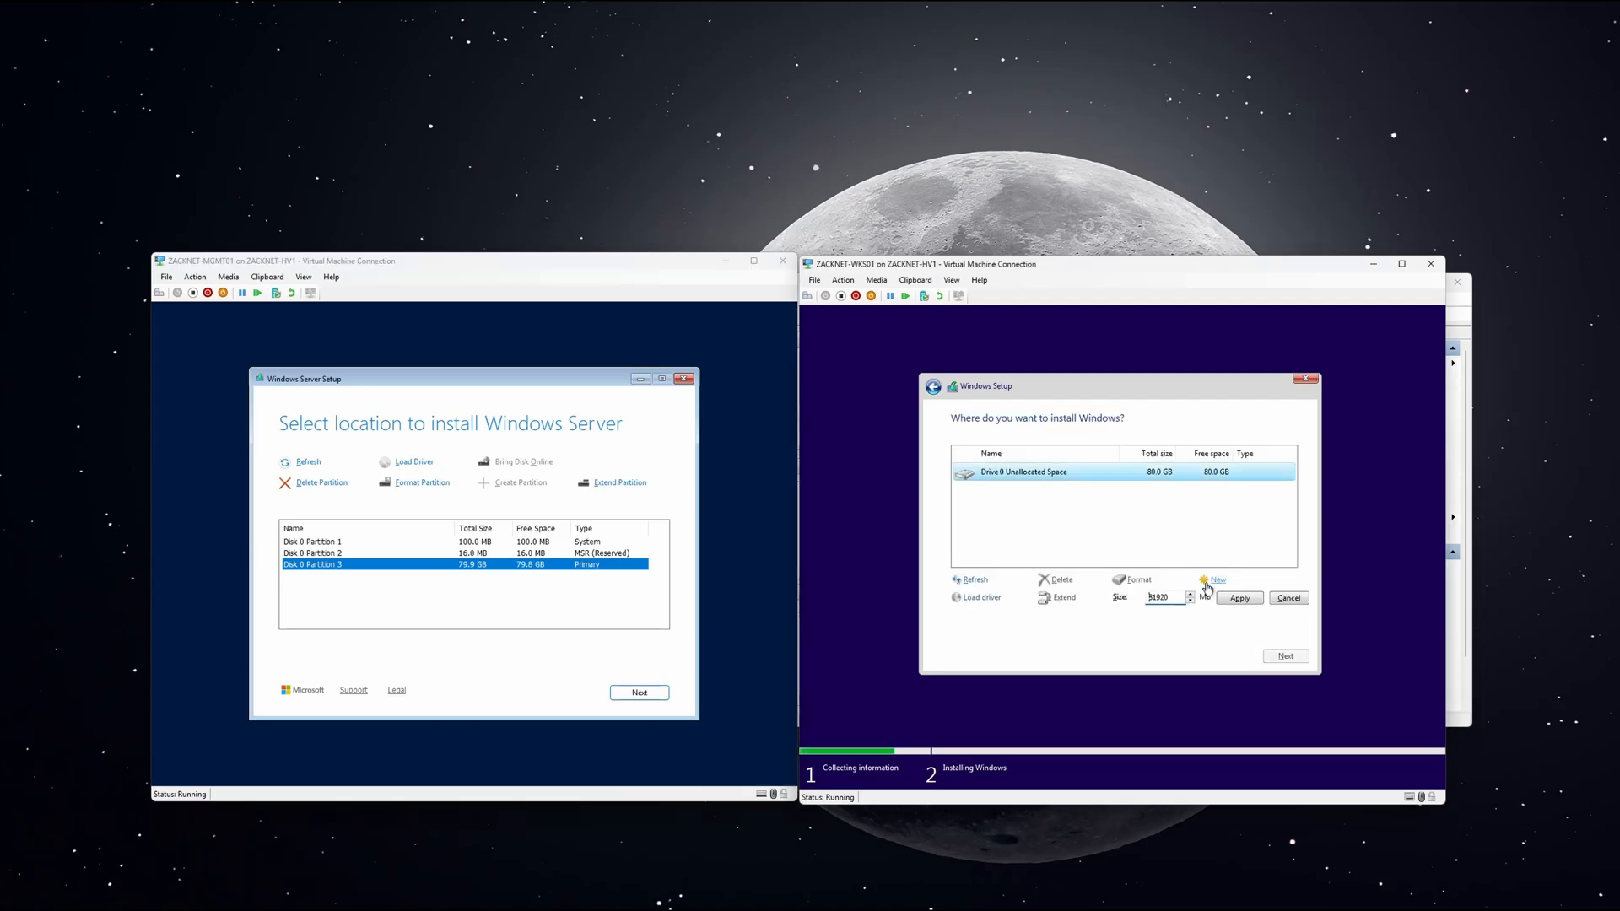
left_click(1237, 598)
left_click(1207, 606)
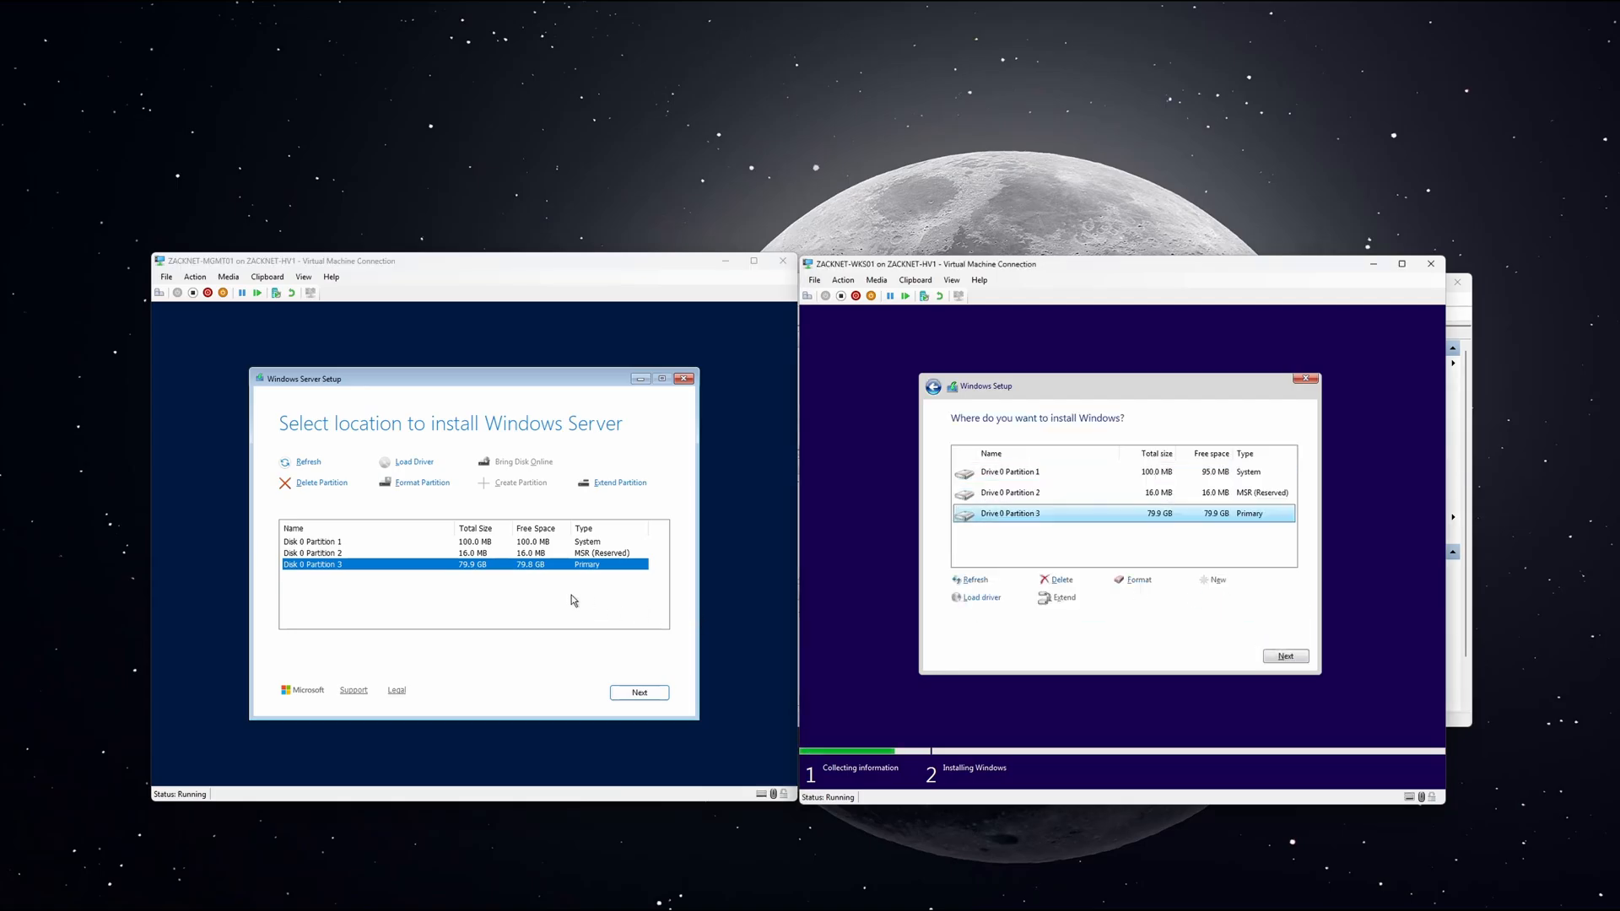
left_click(627, 693)
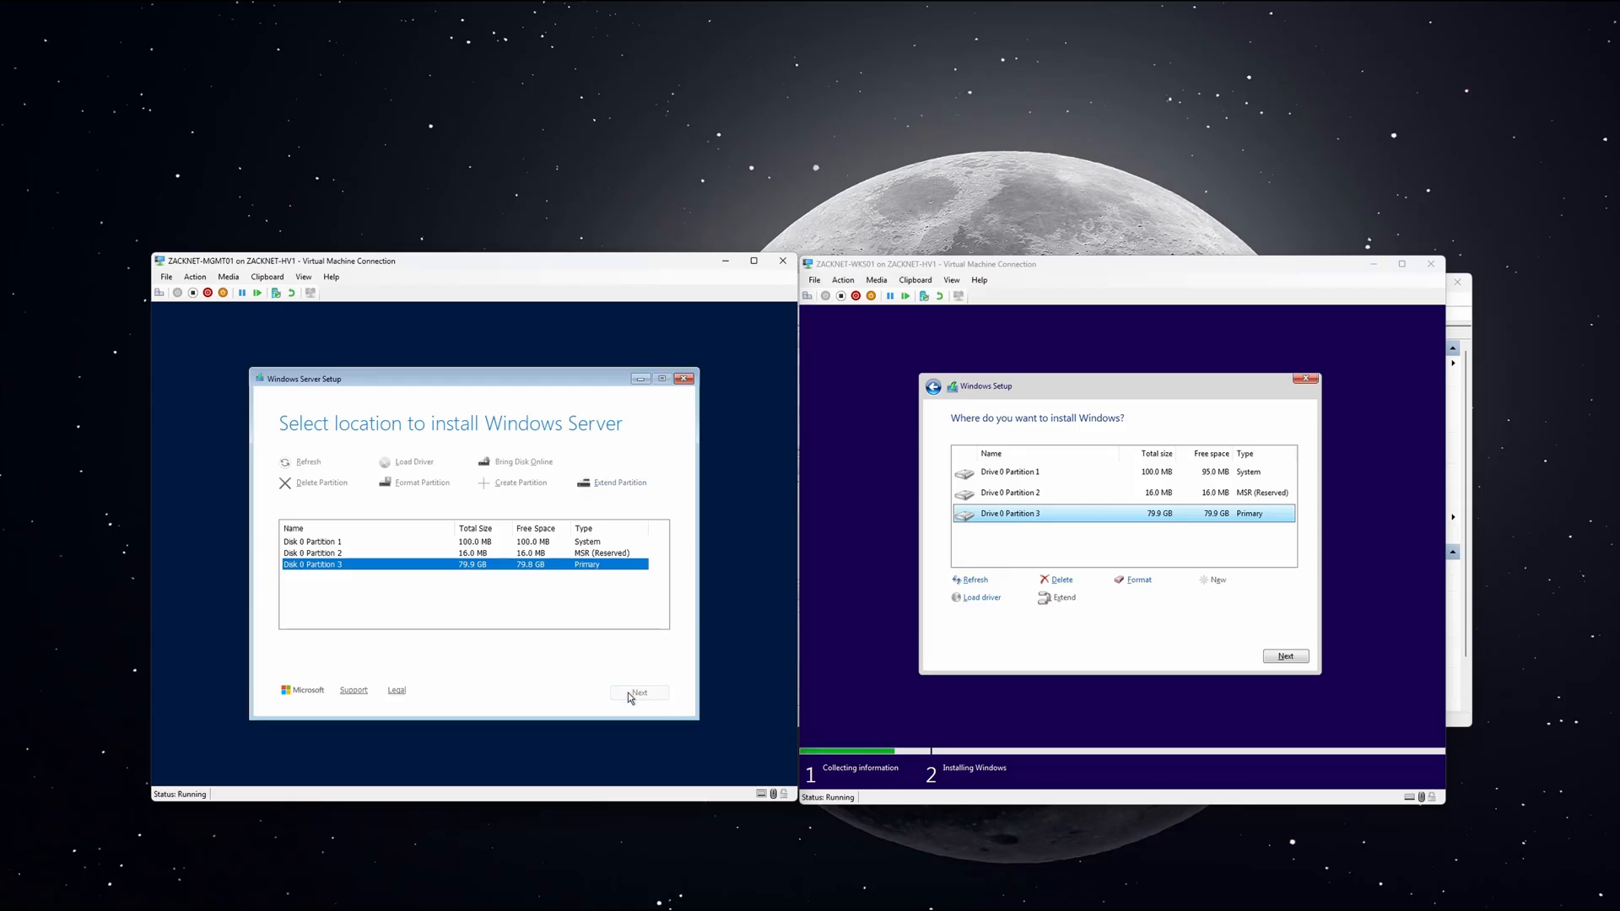
left_click(1285, 656)
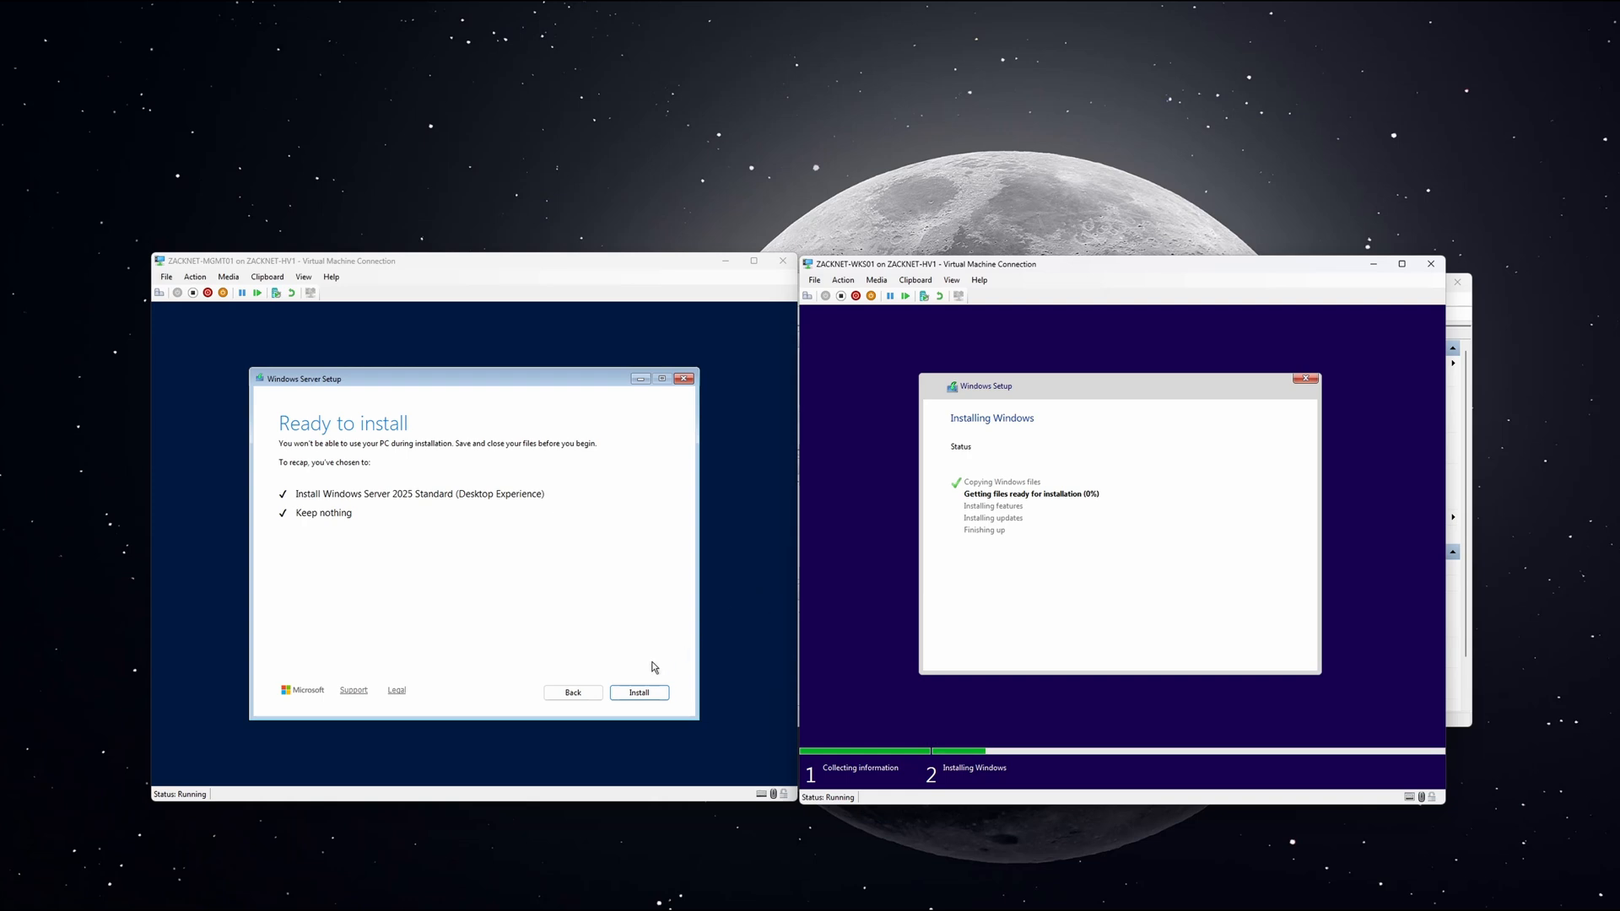
left_click(643, 690)
Skip MGMT01's product key, then enter and confirm the Administrator password.
left_click(1199, 471)
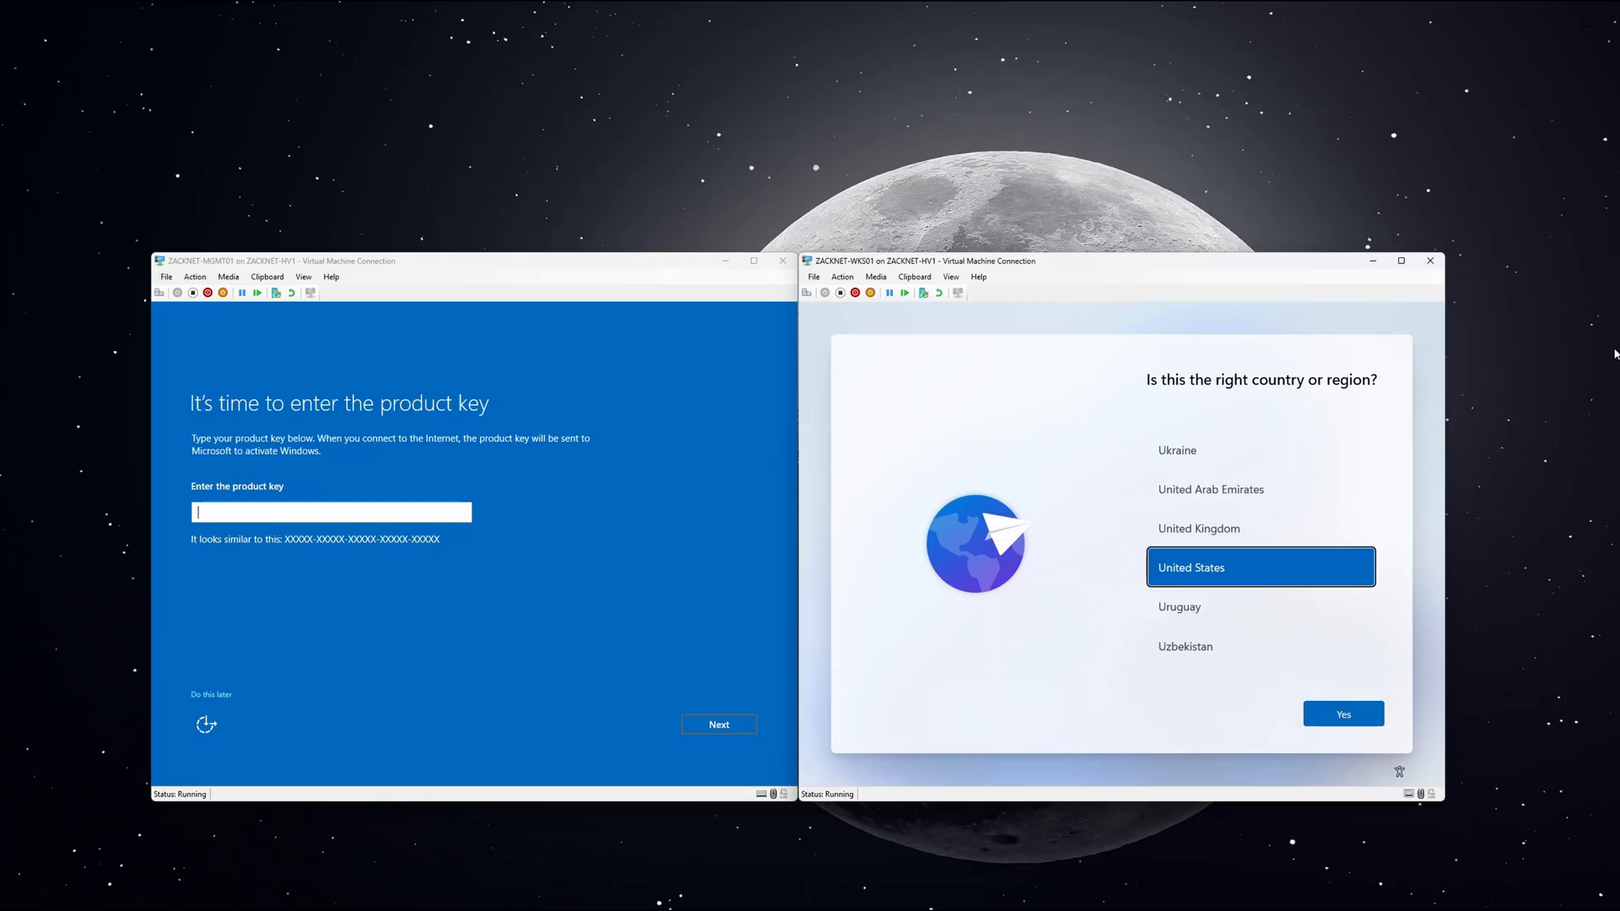
left_click(202, 694)
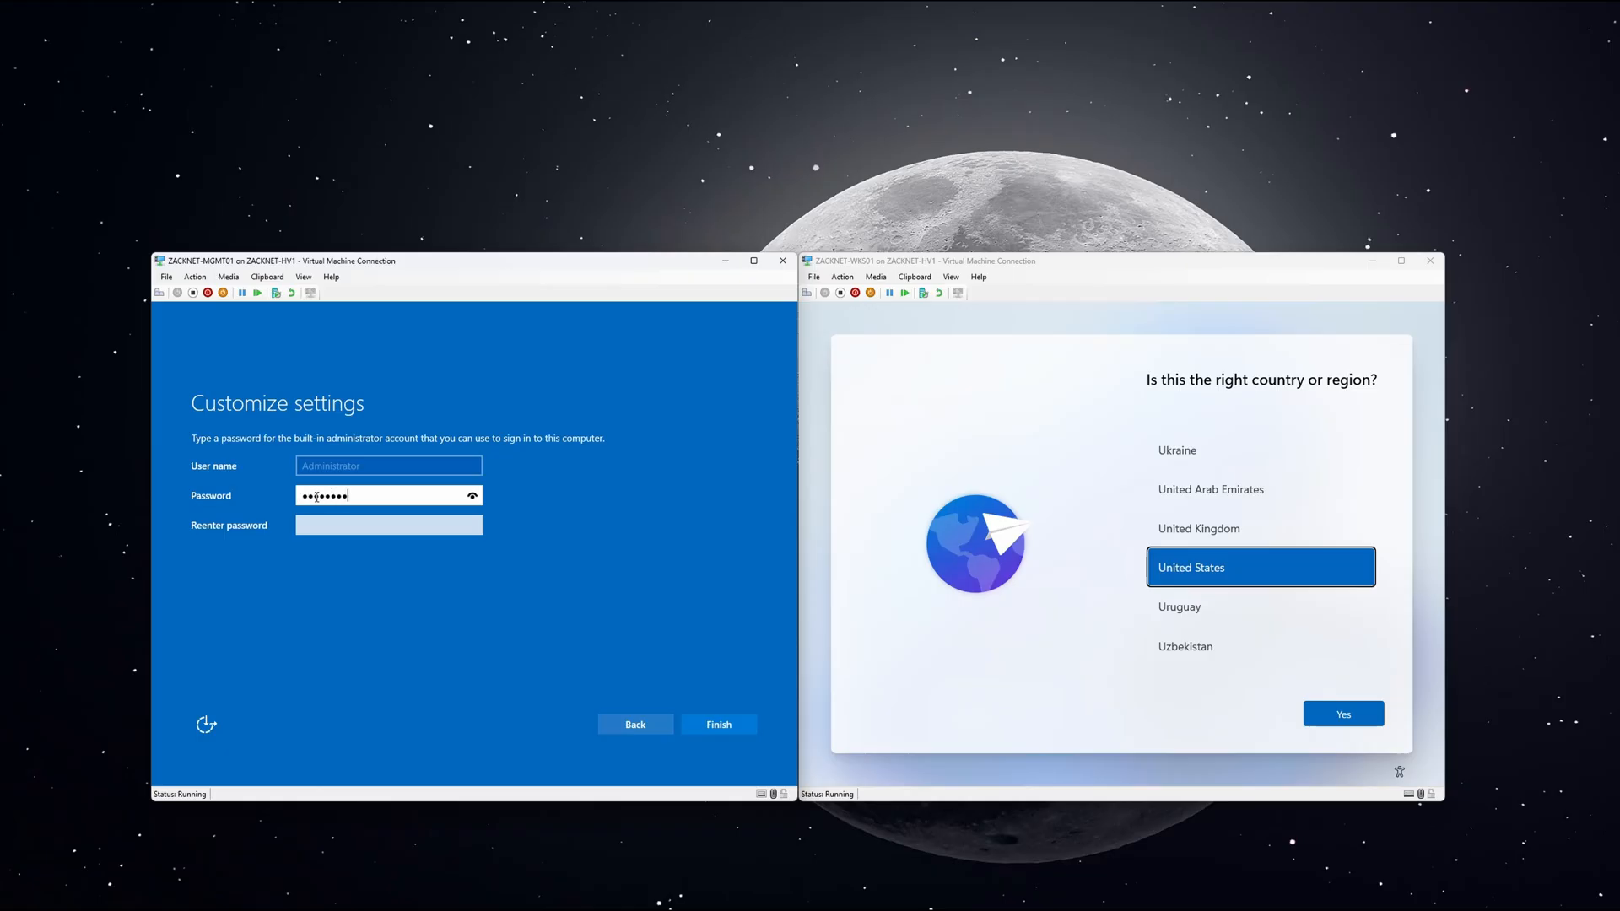
key("Tab")
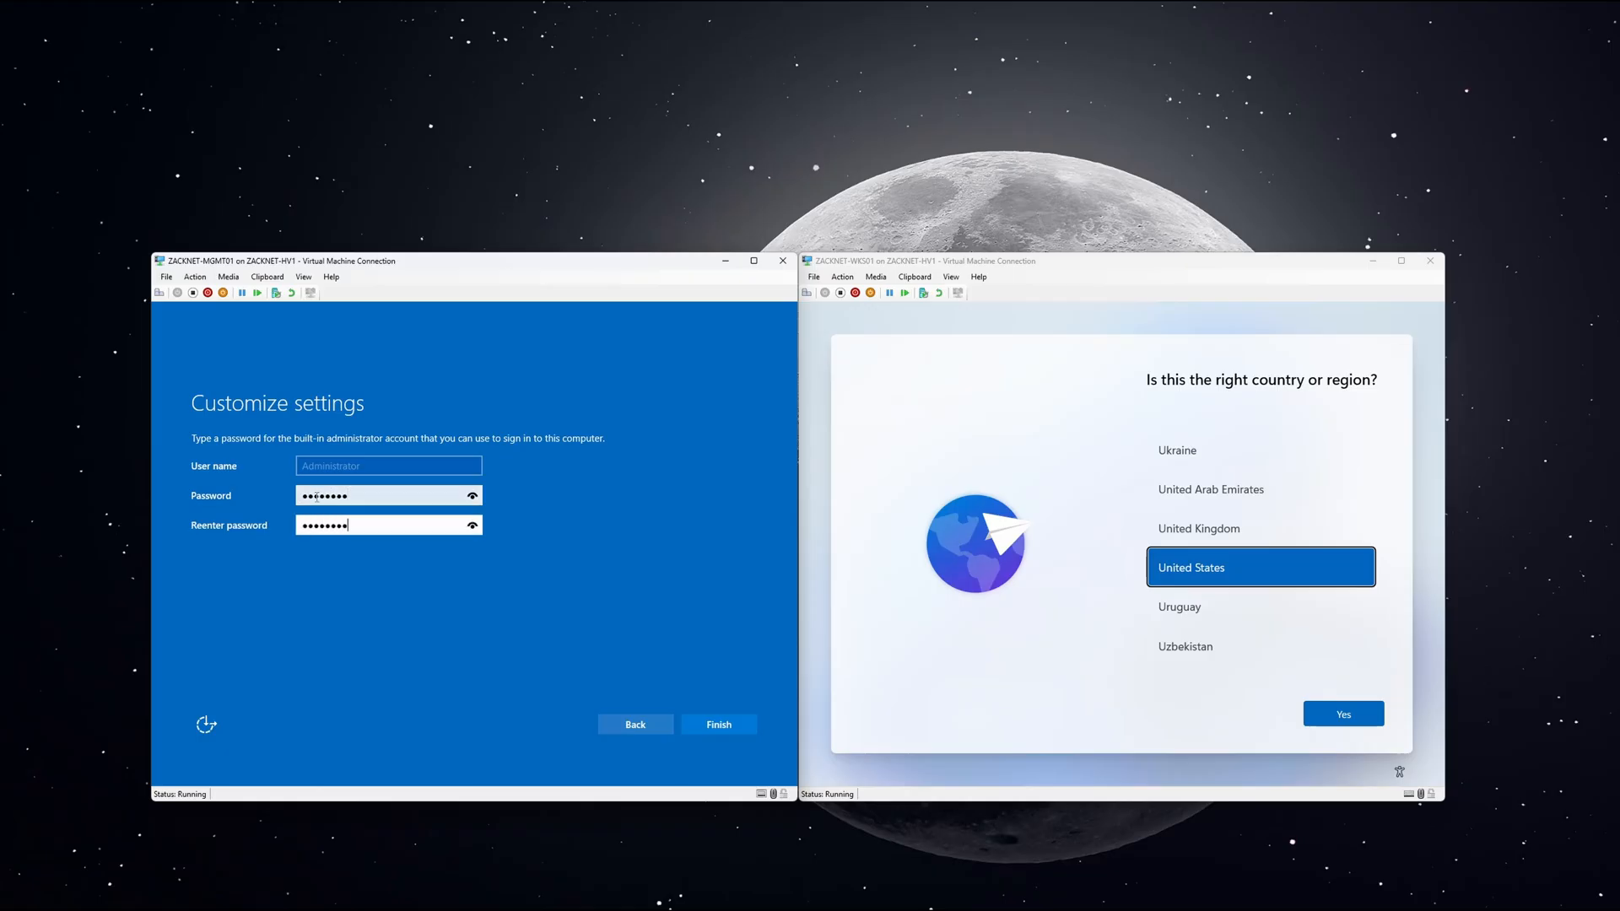
key("Return")
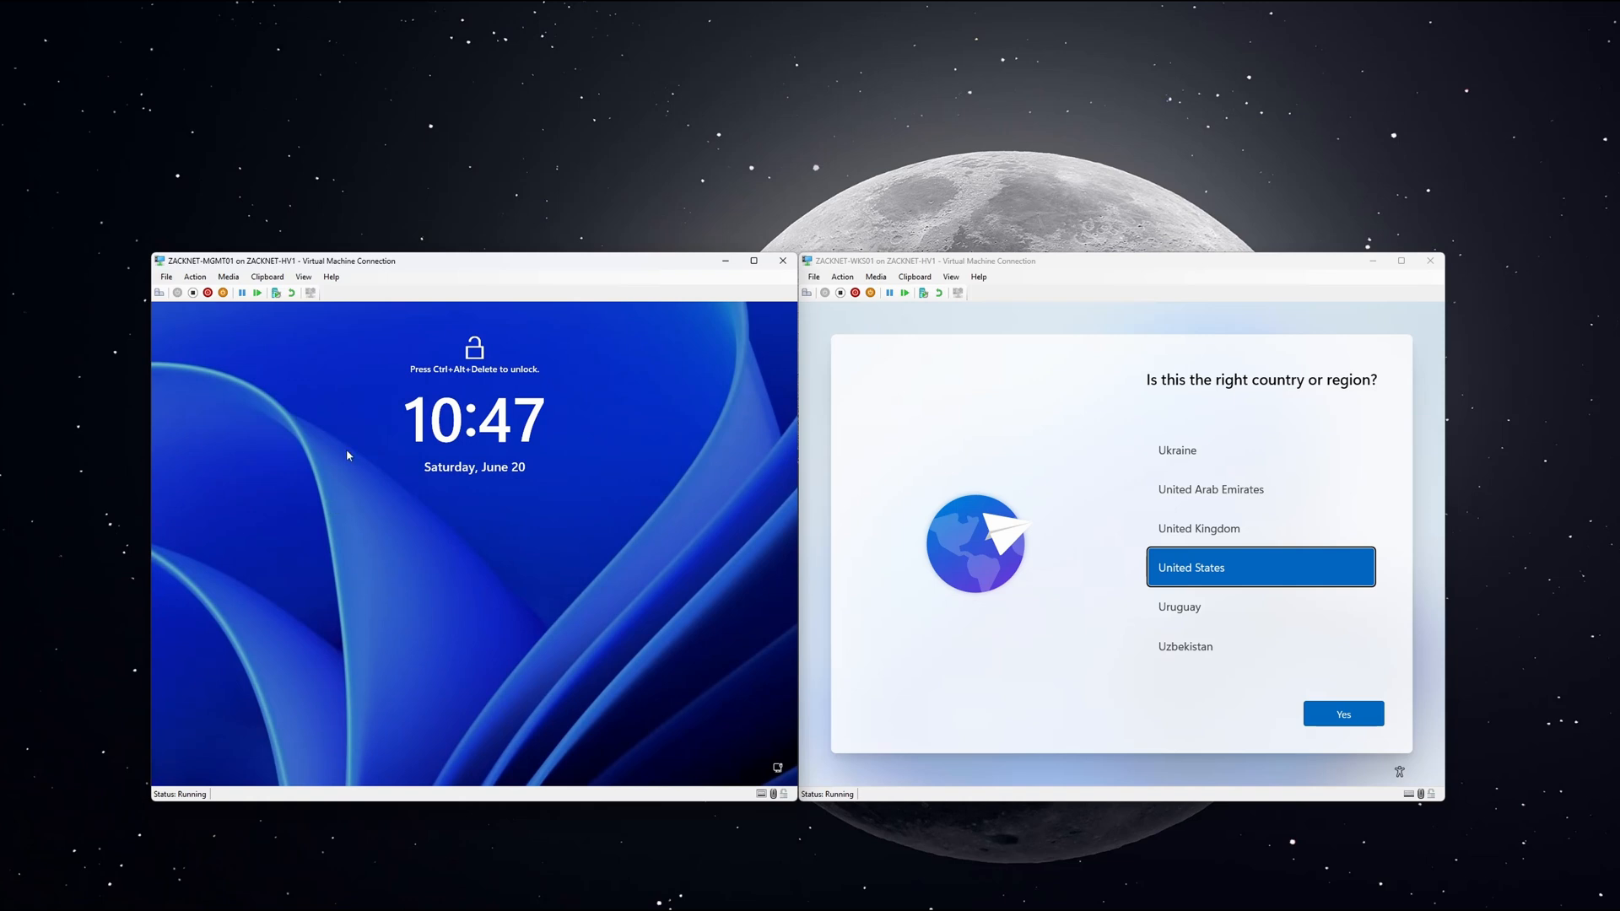
Dismiss the display-size prompt, sign in to MGMT01 as Administrator, and accept the diagnostic data settings.
left_click(229, 278)
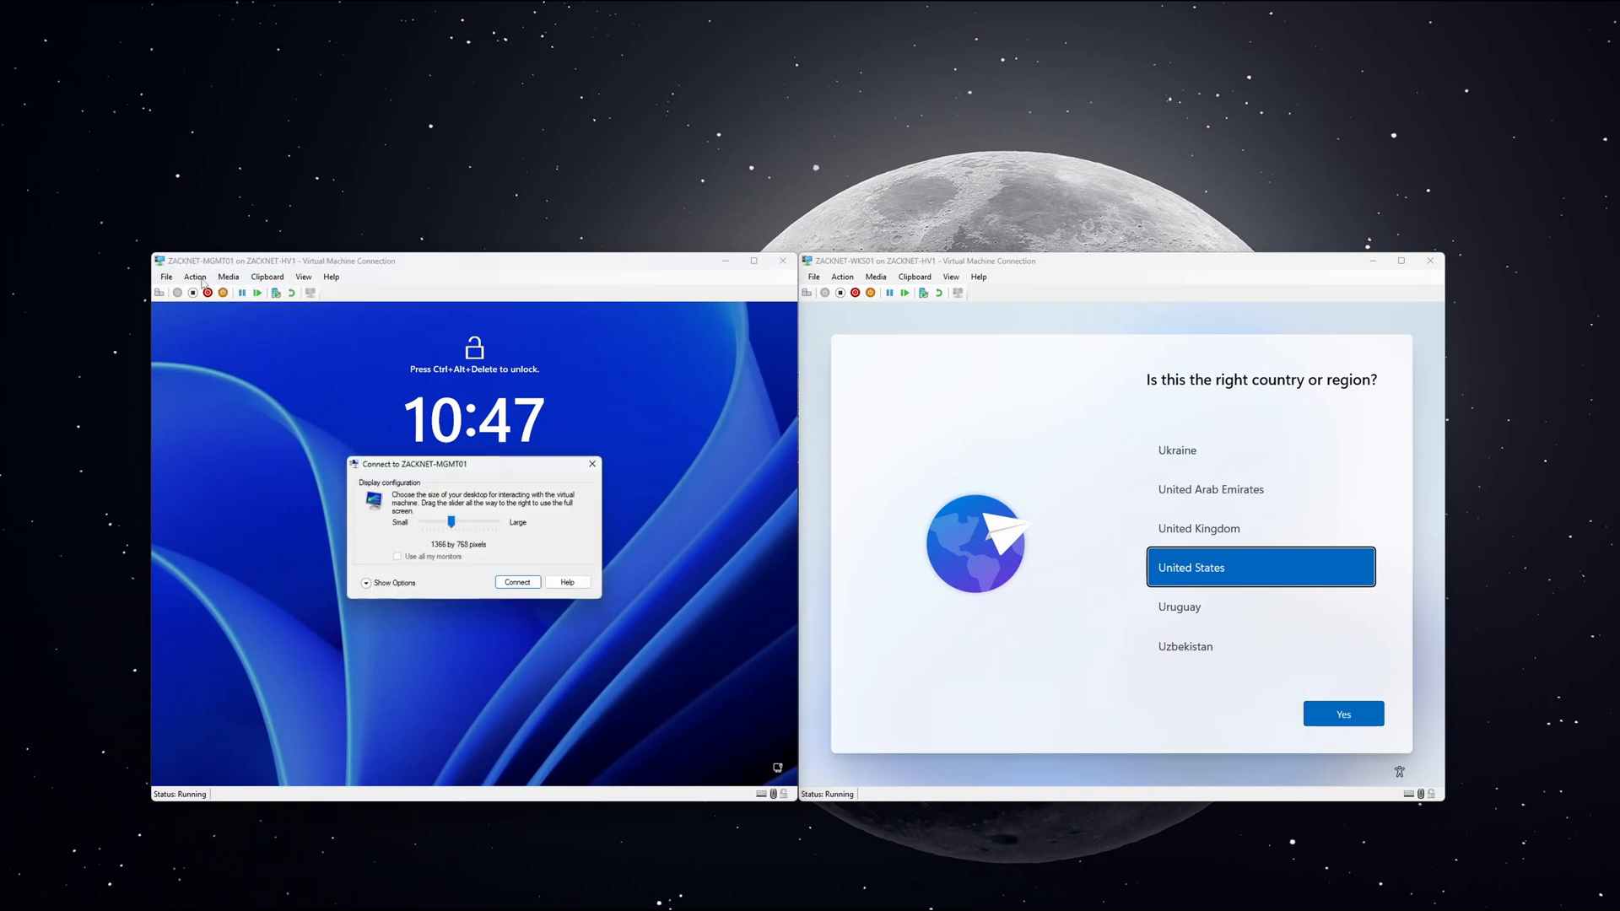
left_click(592, 464)
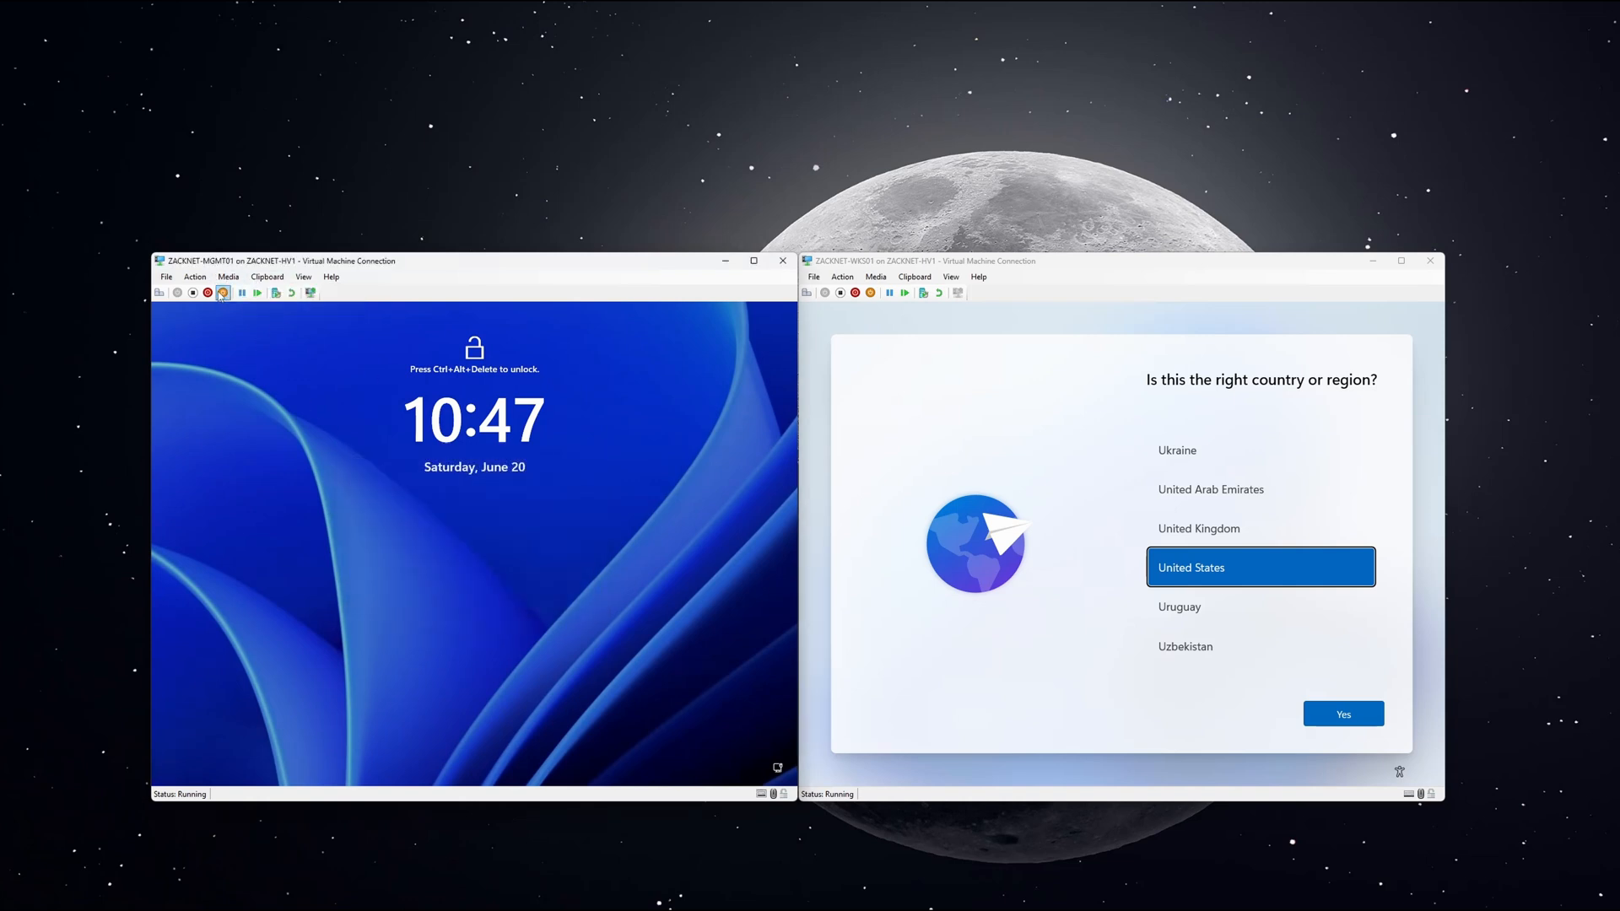
left_click(196, 278)
left_click(208, 291)
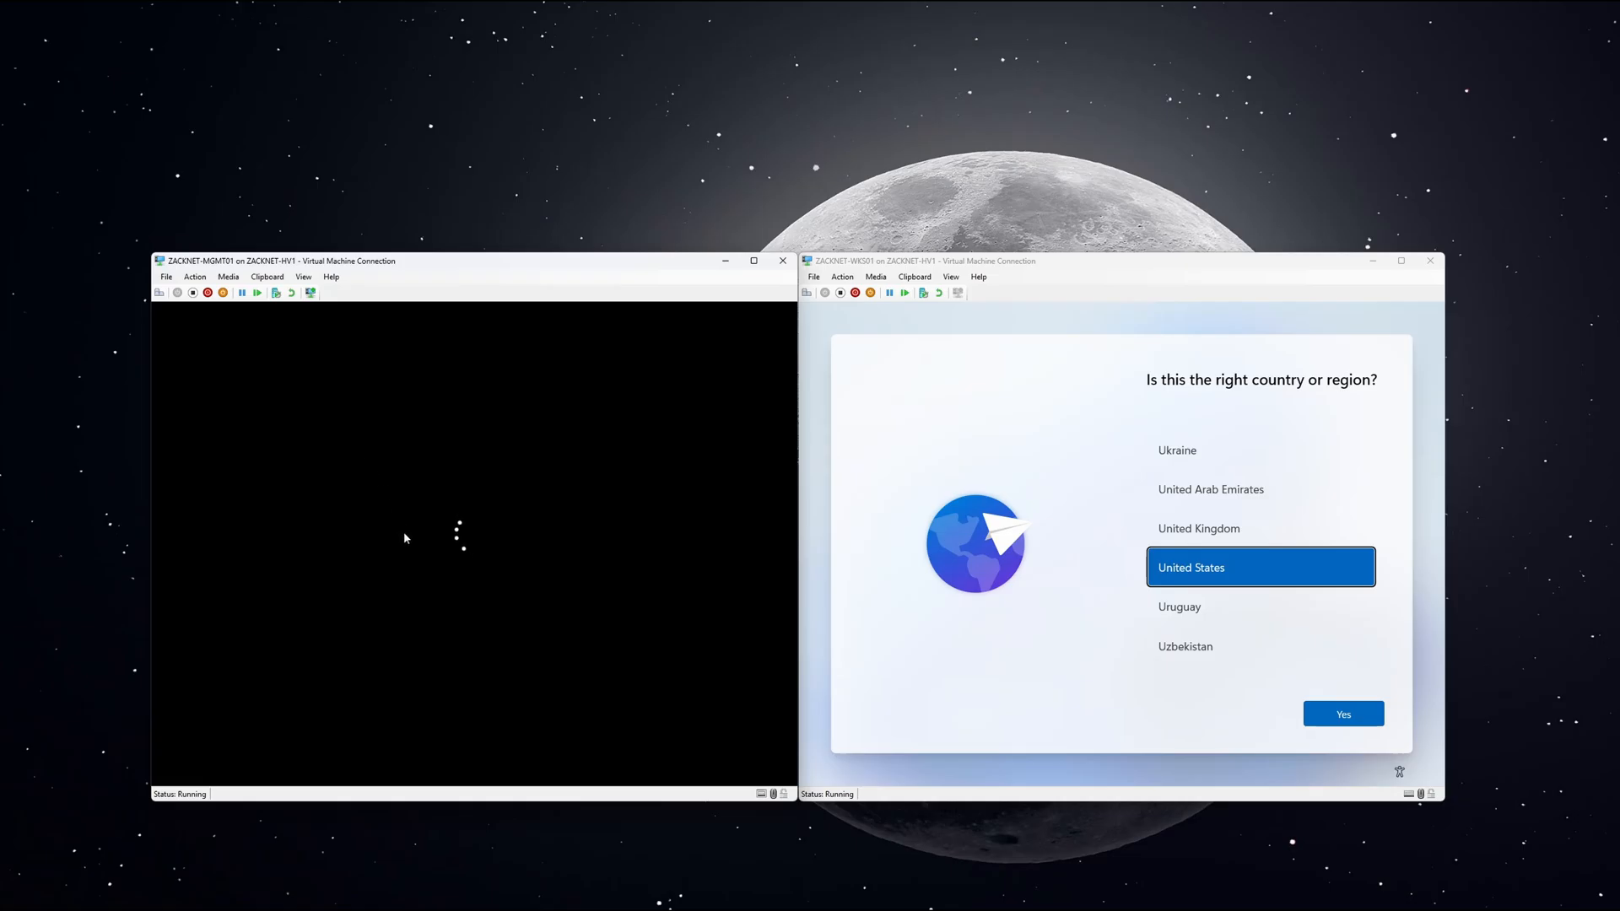
type("•••")
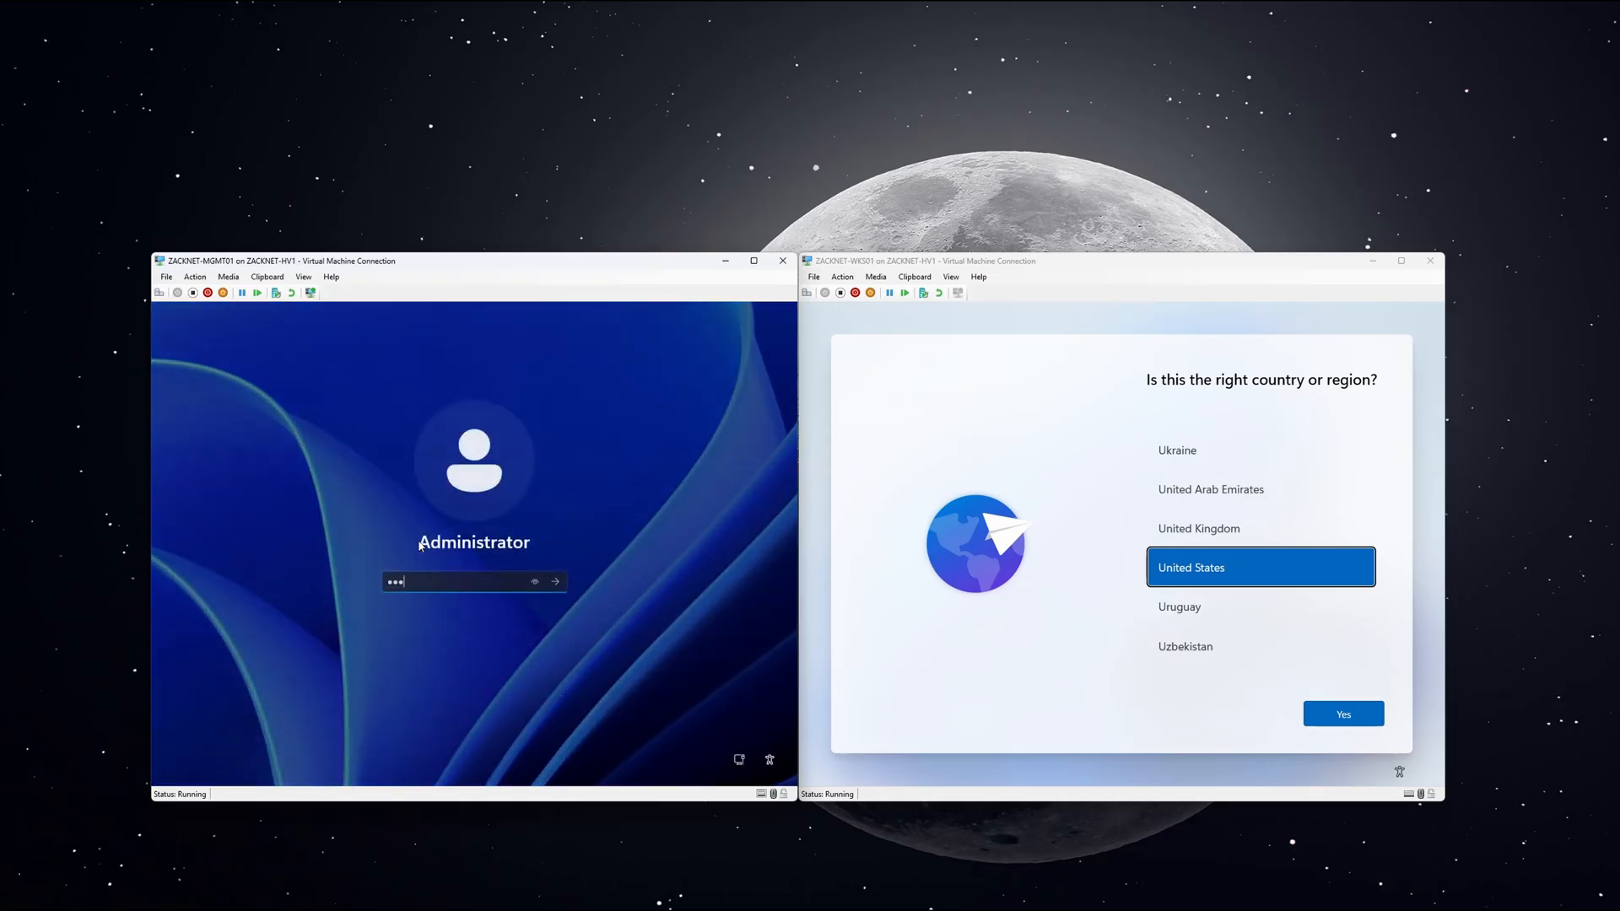
type("•••")
key("Return")
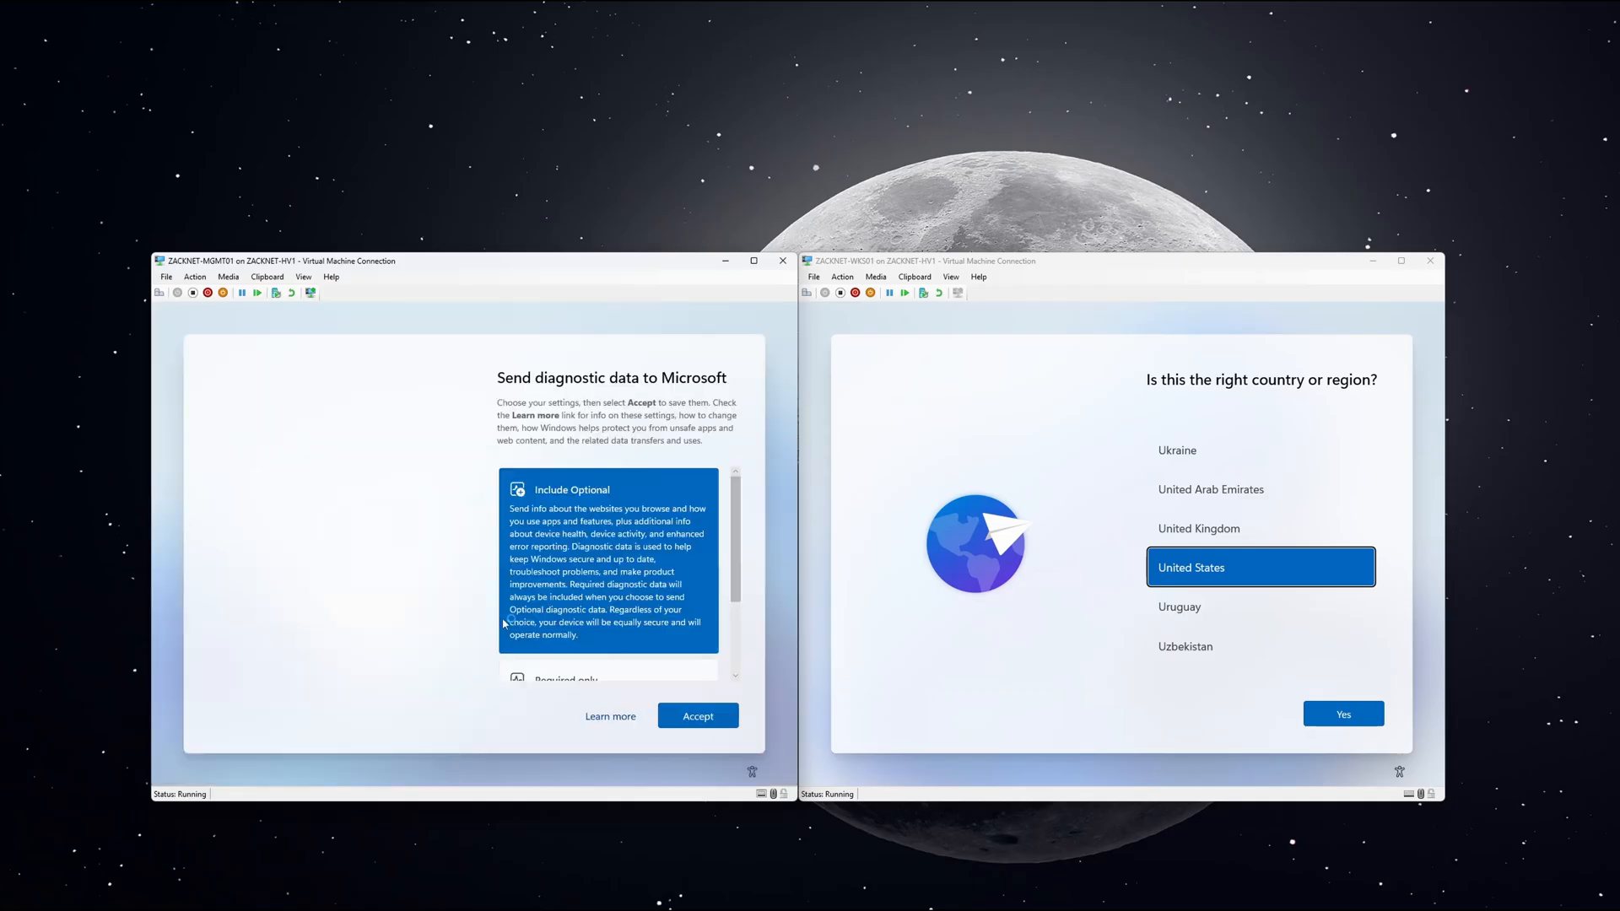
left_click(667, 711)
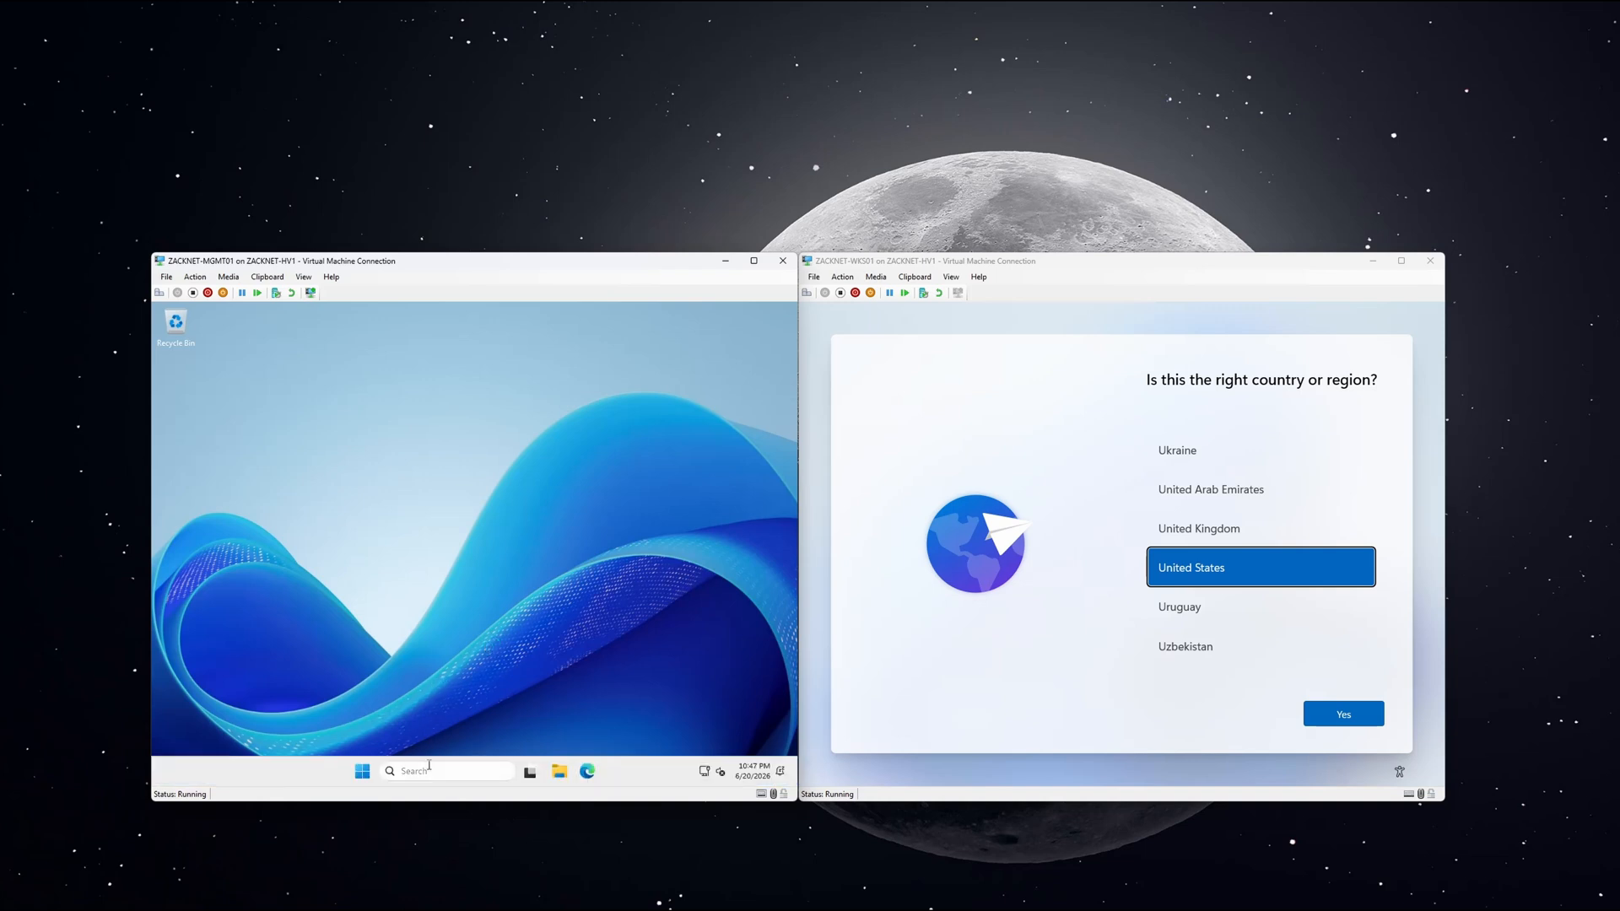
Search 'update' on MGMT01 to start checking for Windows updates, then focus the WKS01 window.
left_click(430, 771)
type("update")
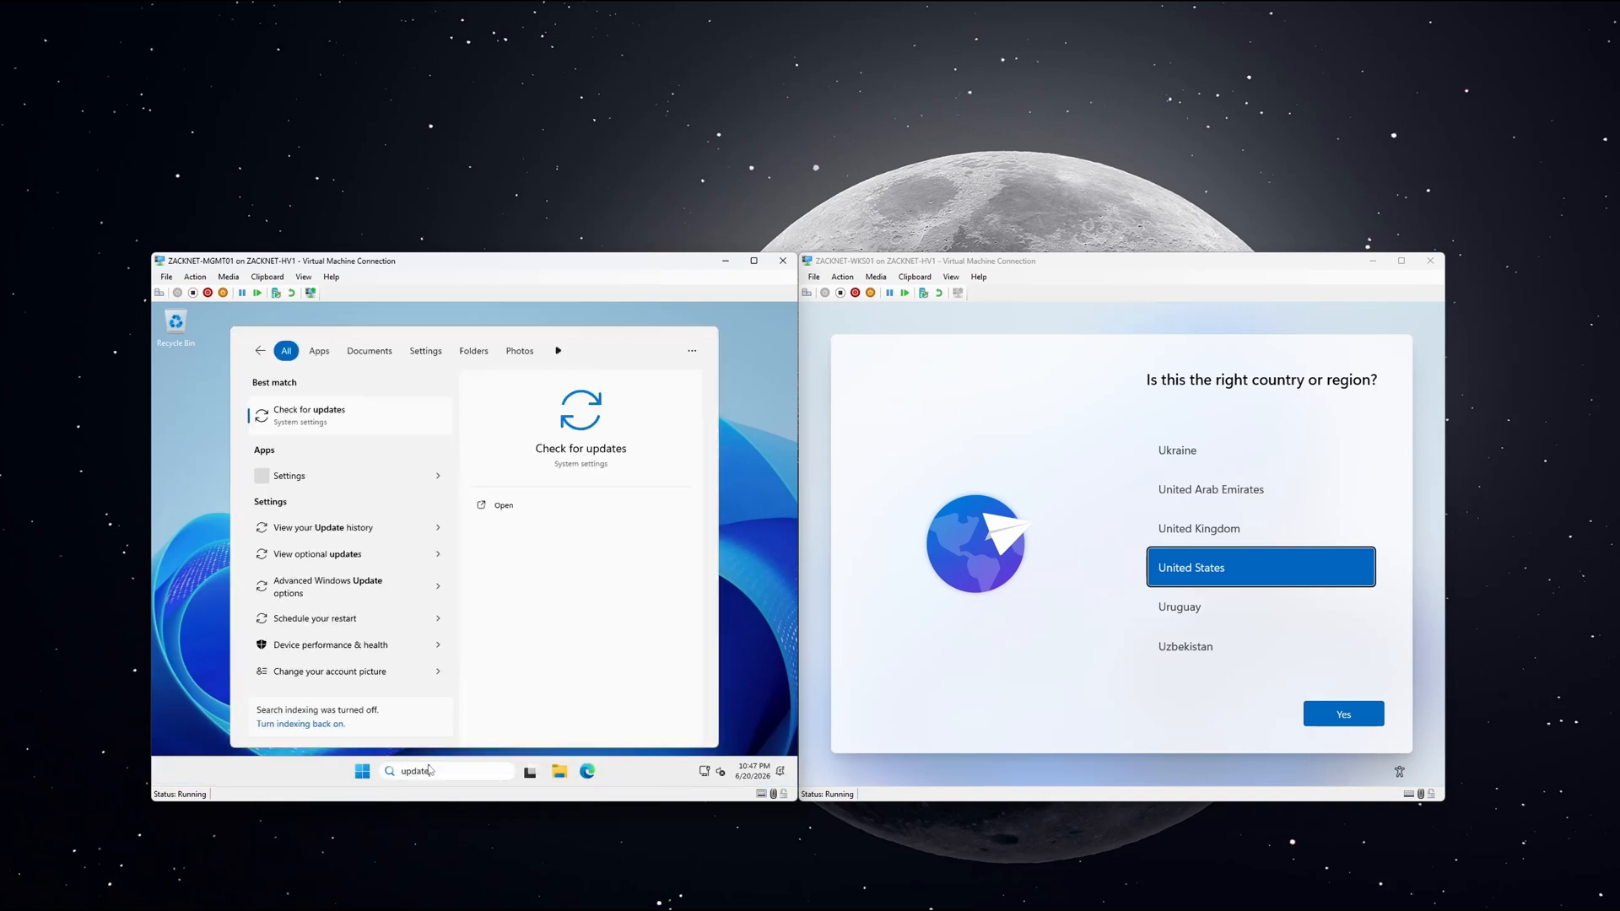
left_click(325, 415)
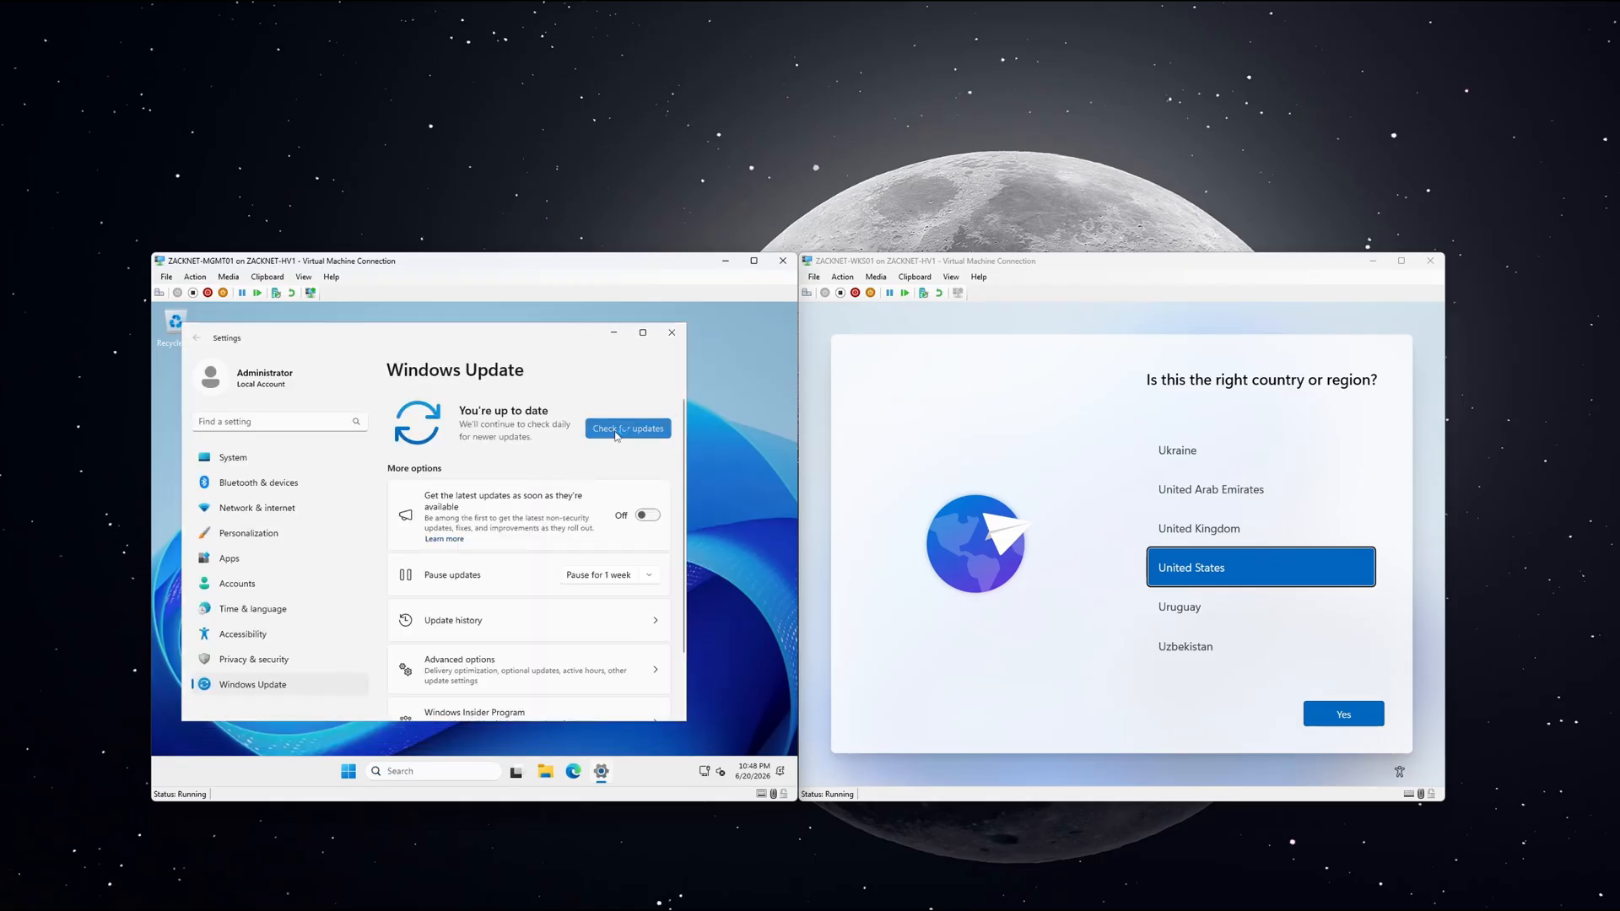
left_click(616, 430)
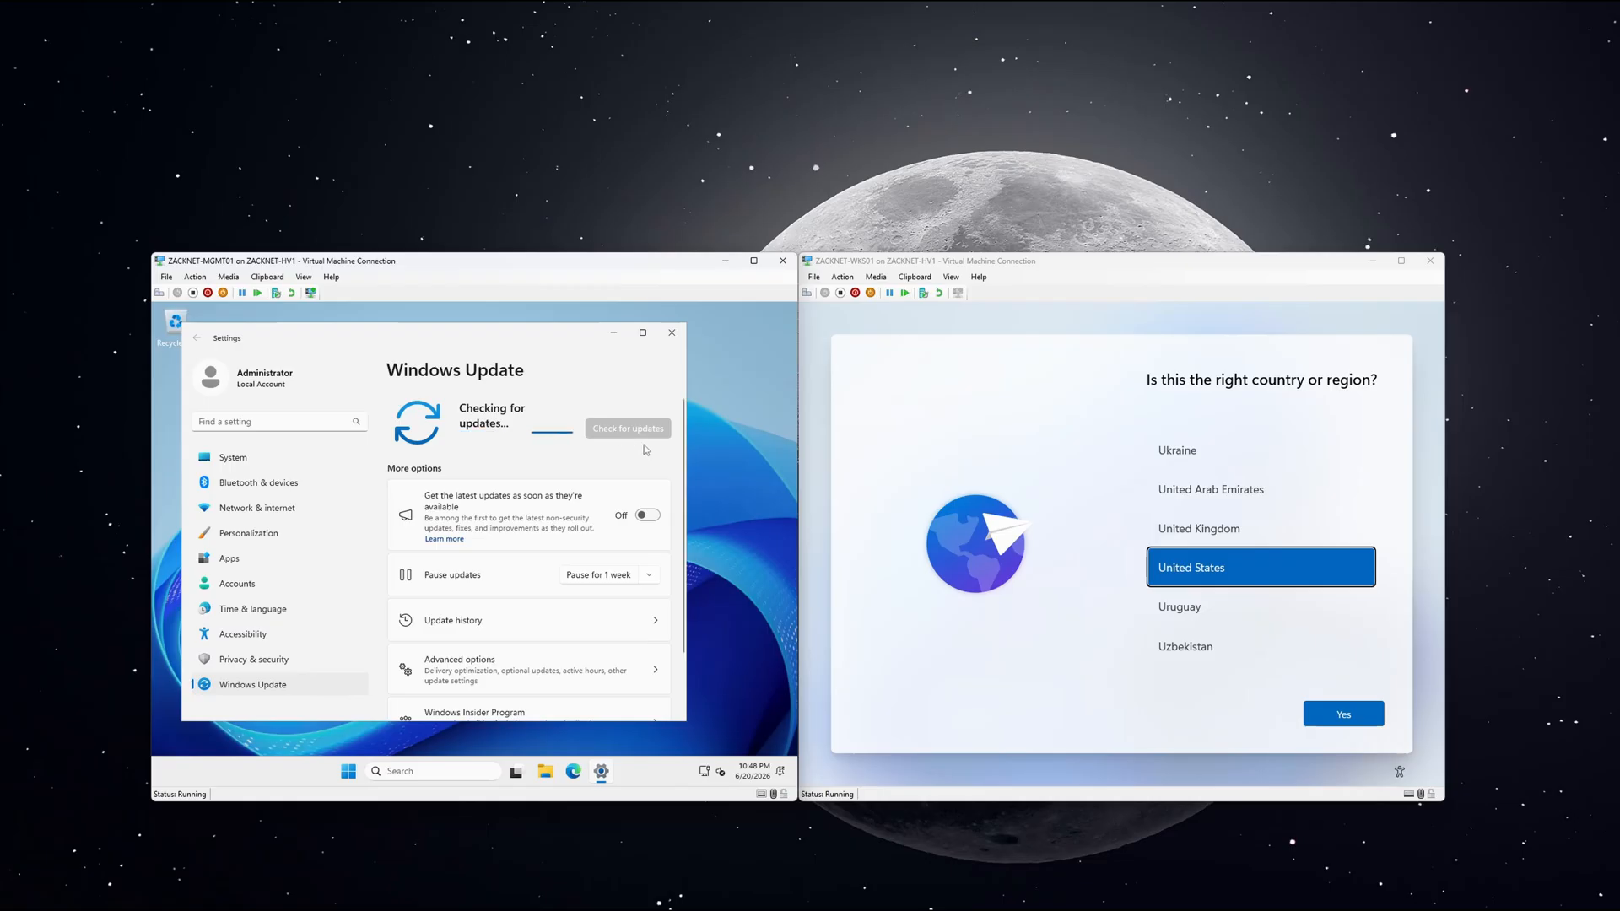
left_click(924, 470)
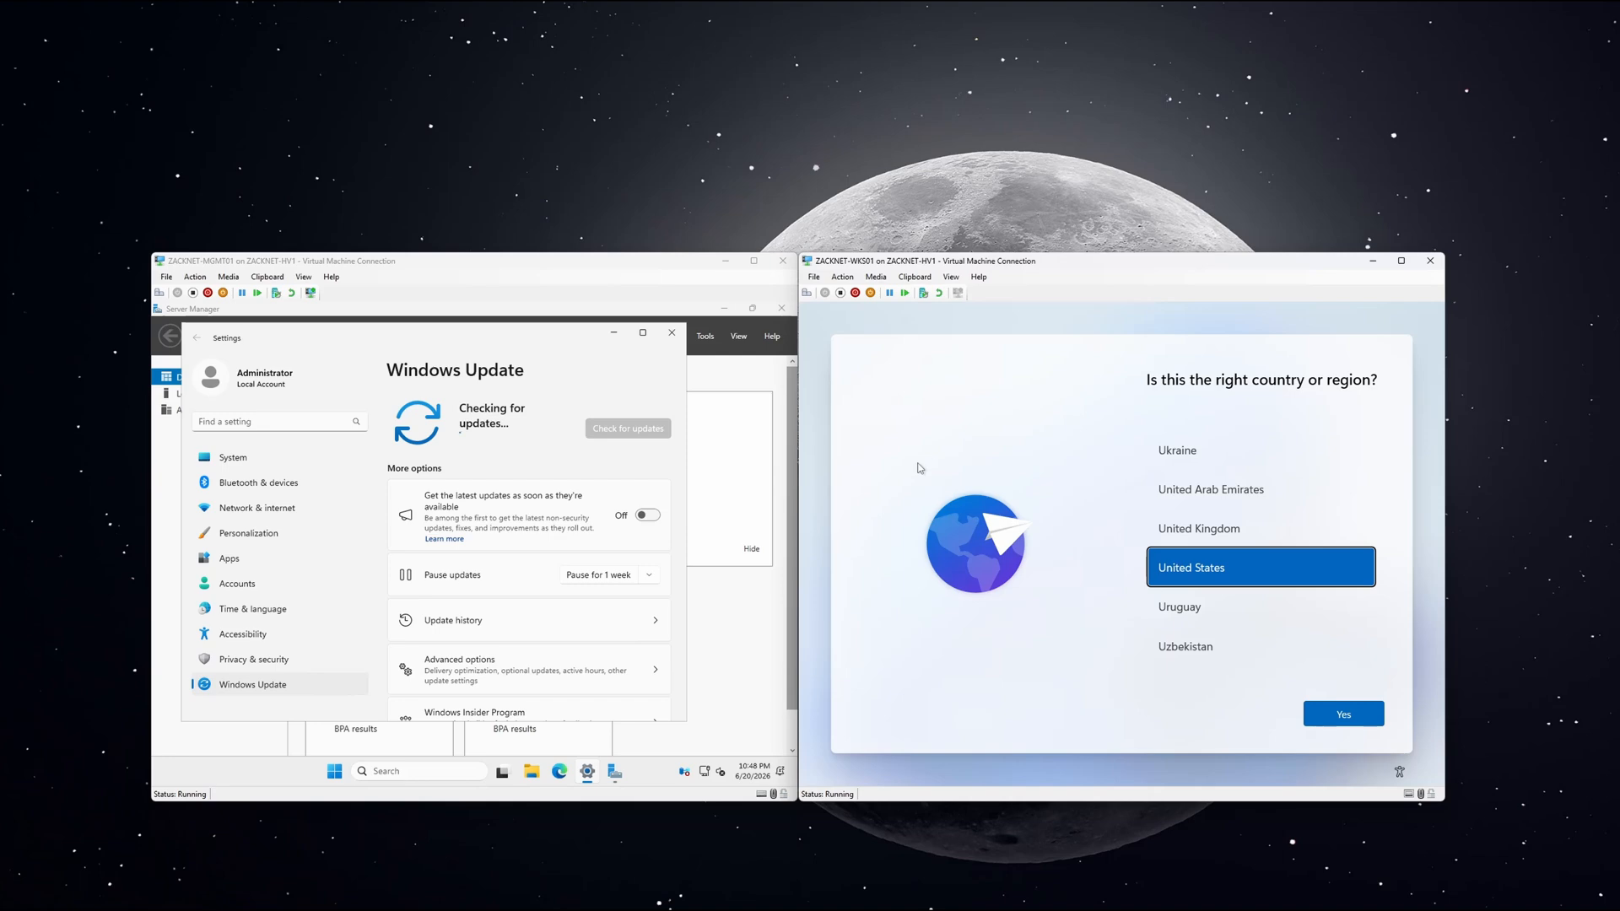
Run OOBE\BYPASSNRO from a Shift+F10 command prompt on WKS01 to skip the network requirement.
key("shift+F10")
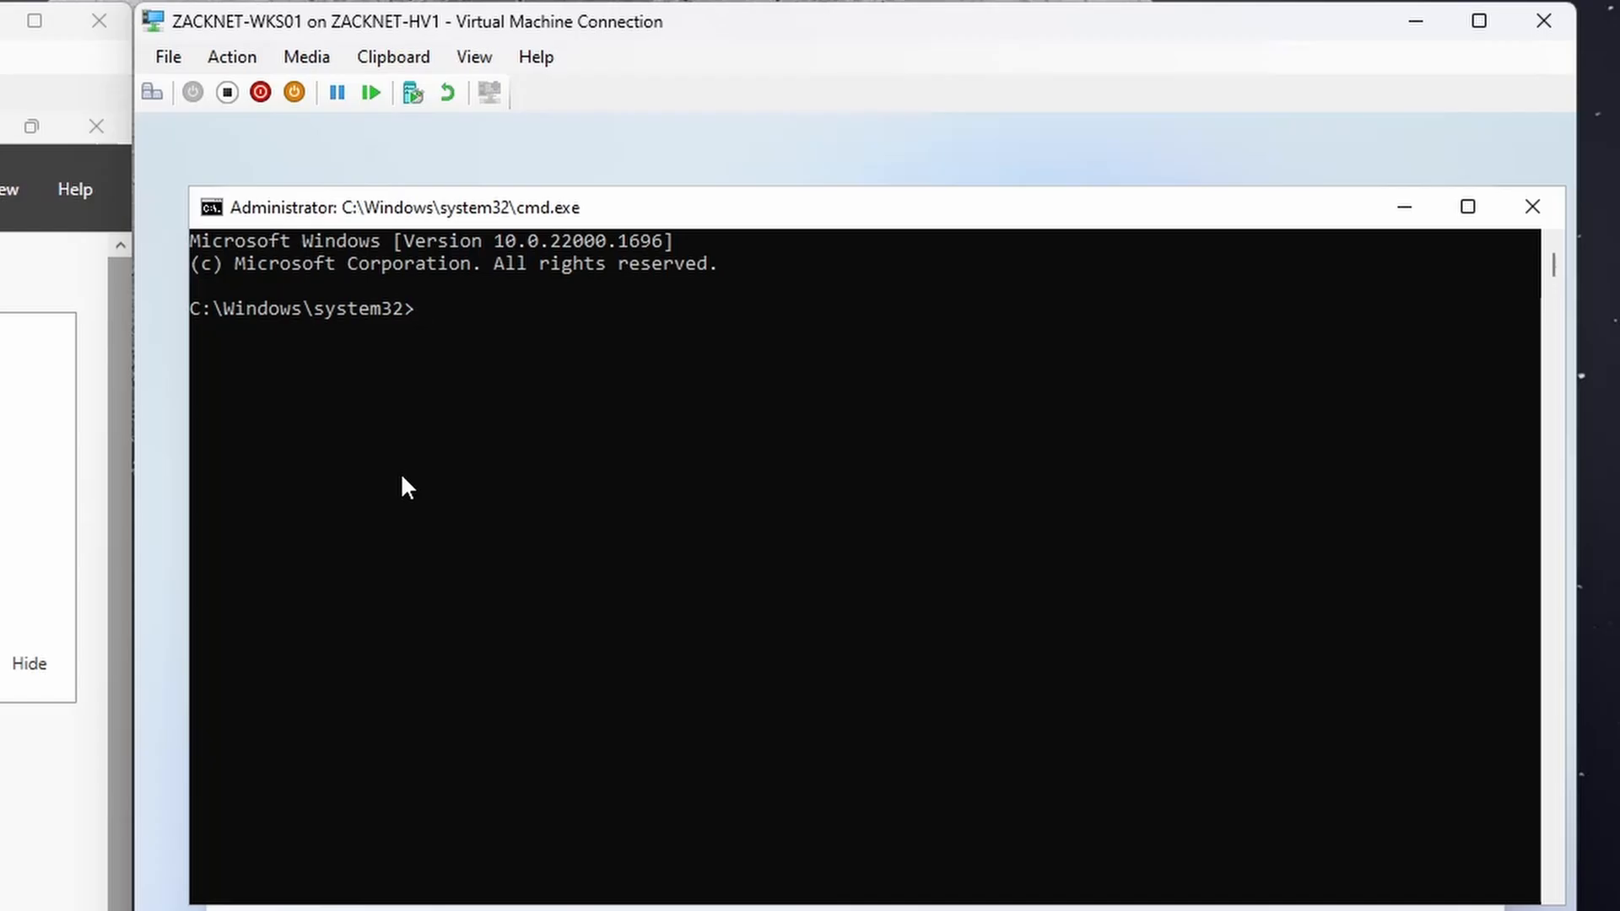
type("OOBE\\BYPASSNRO")
key("Return")
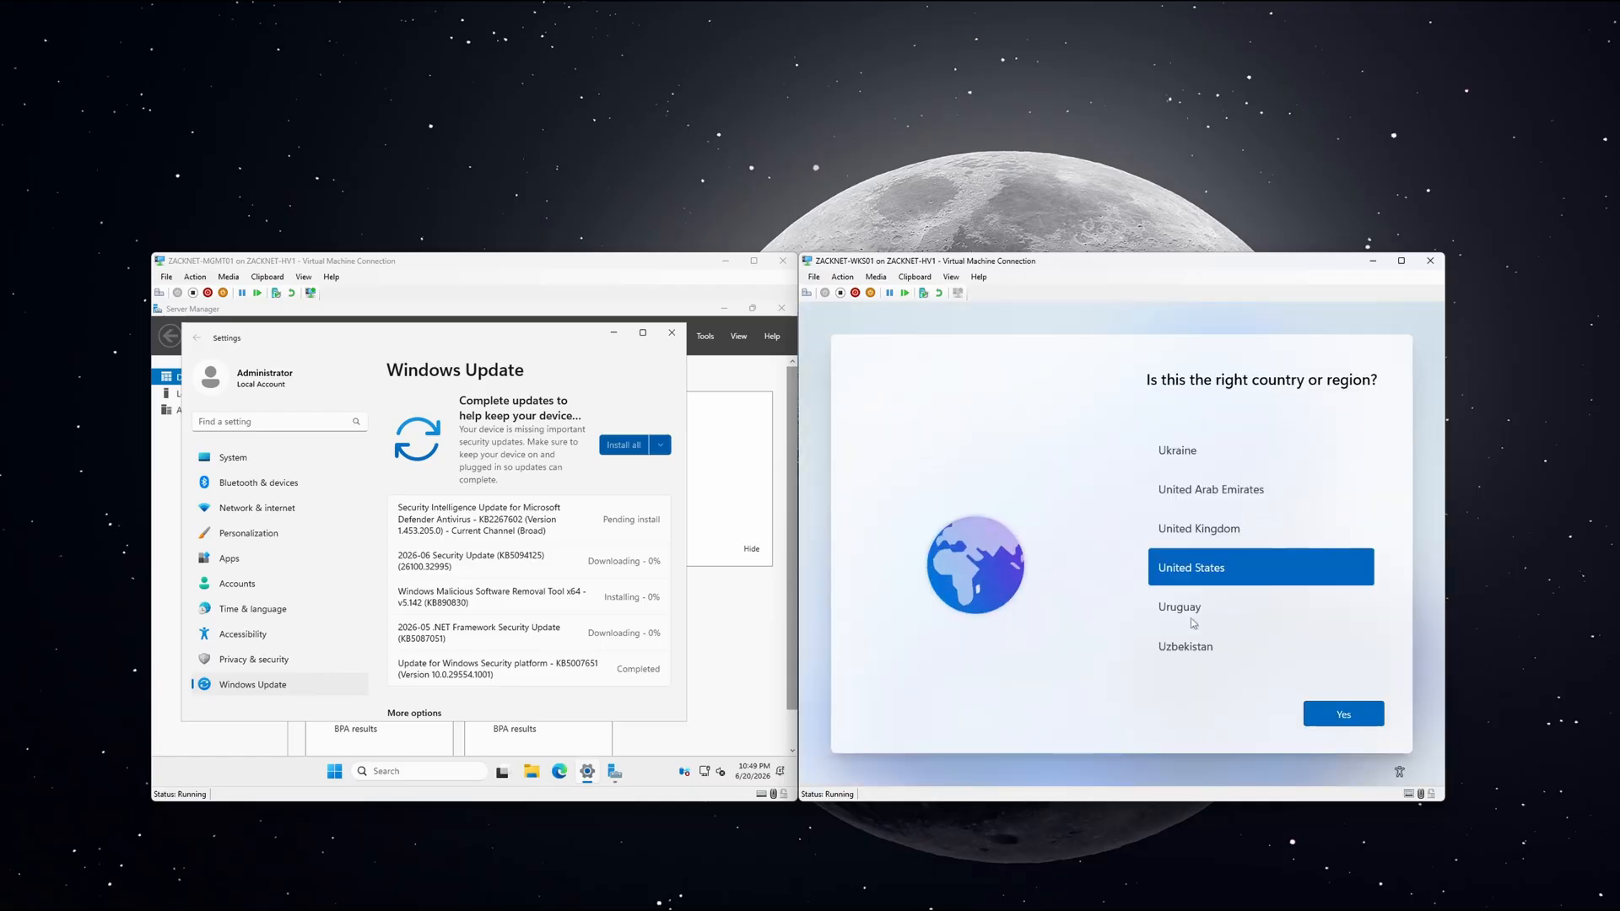
Confirm United States as the region and the US keyboard layout on WKS01, skipping a second layout.
left_click(1329, 713)
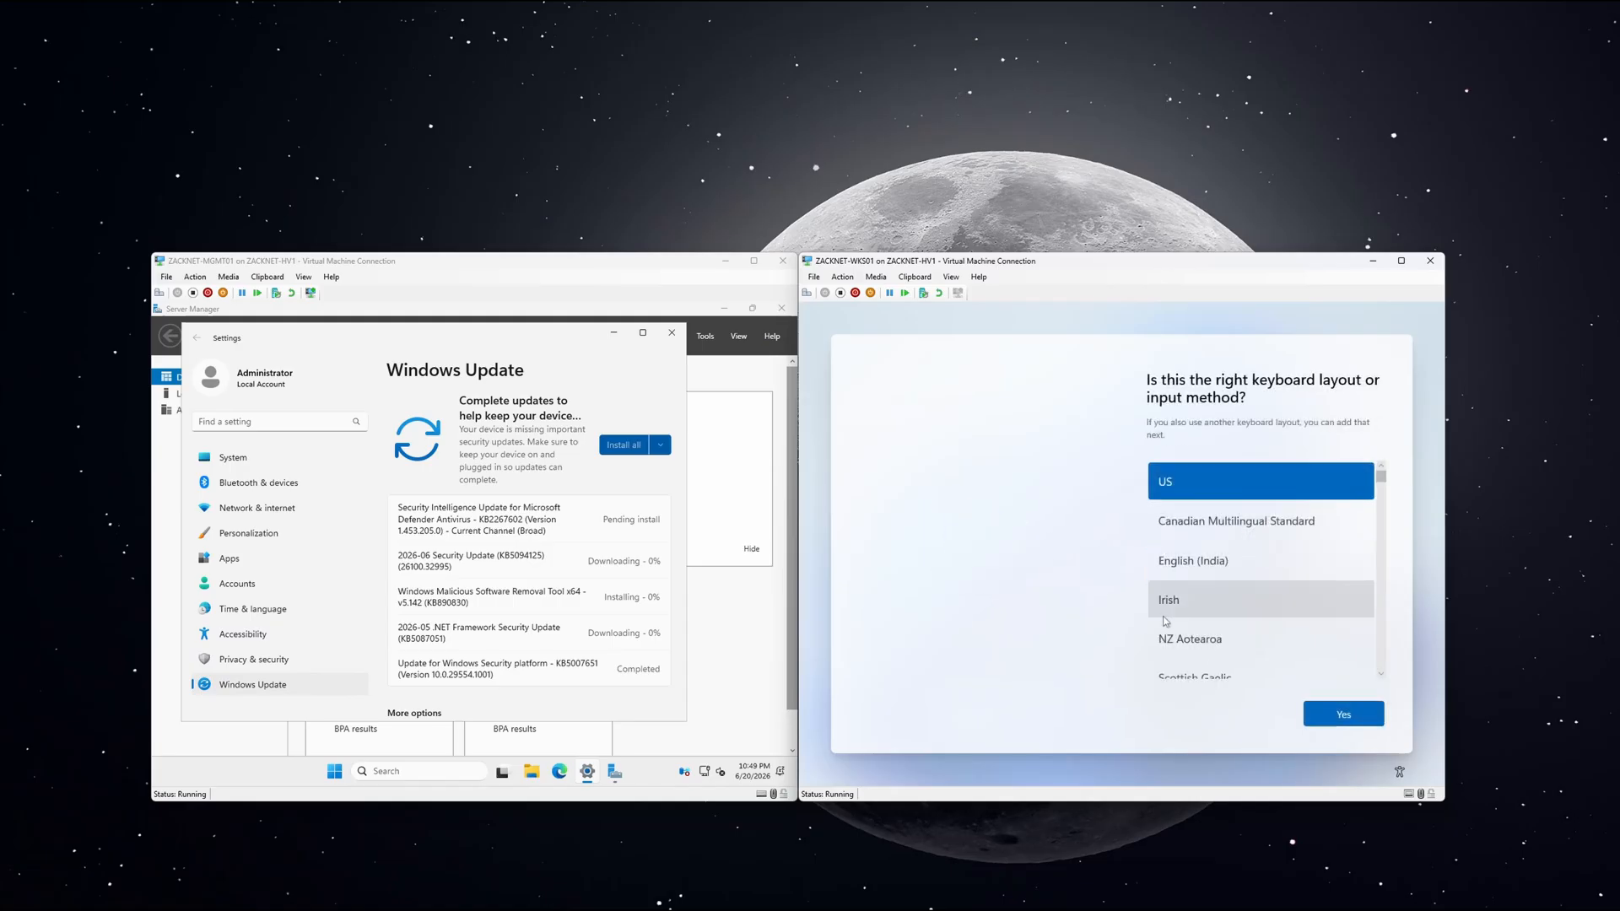
left_click(1317, 714)
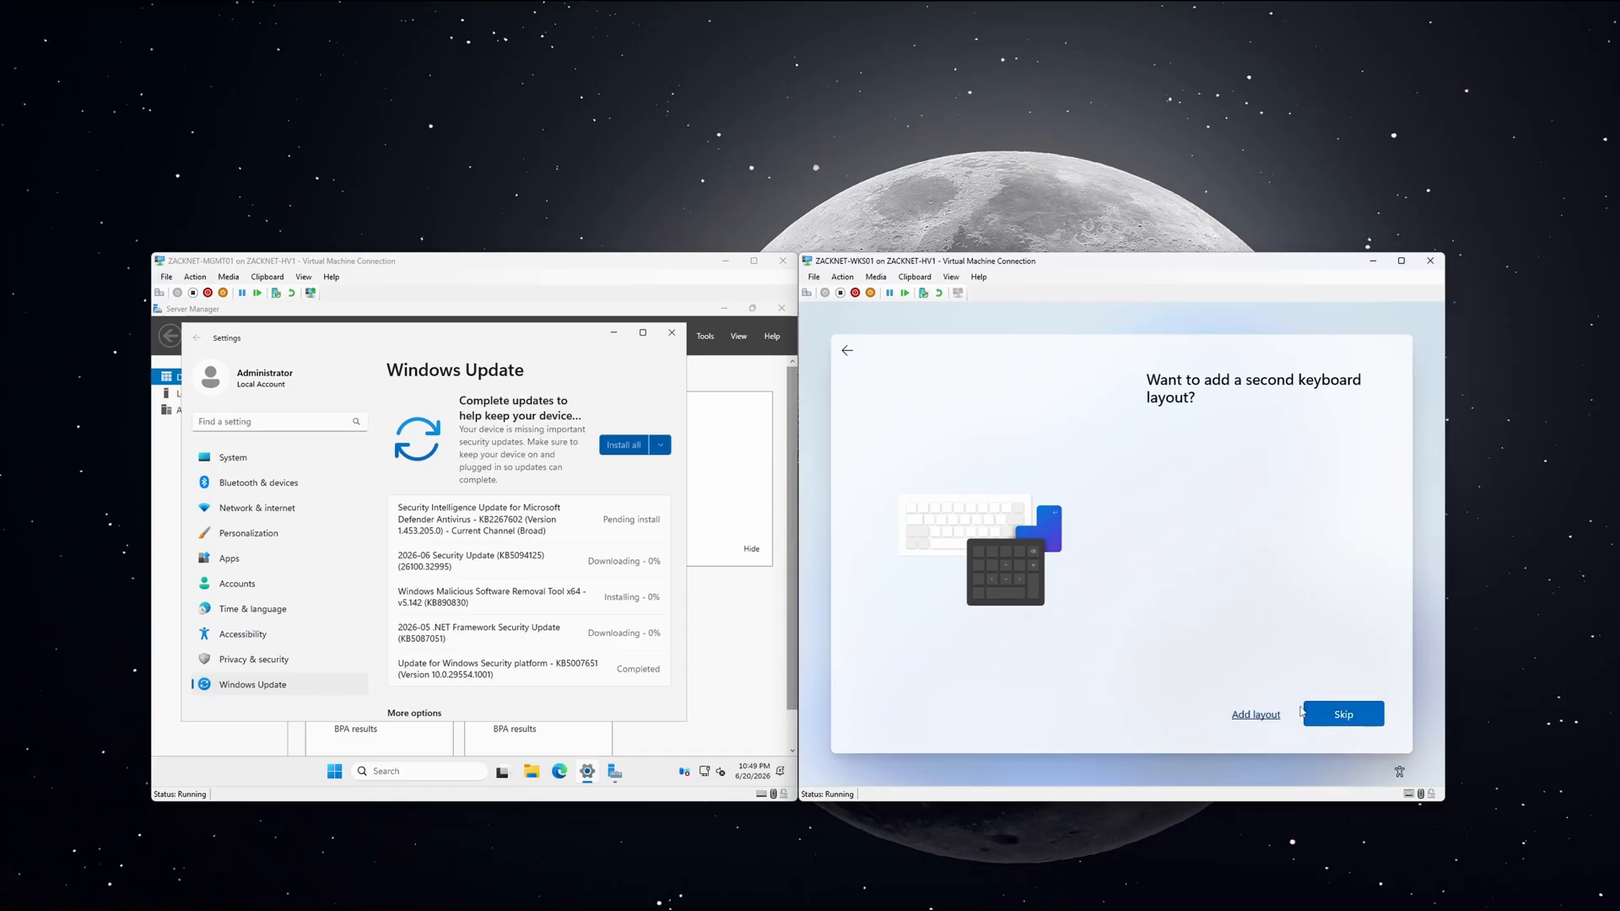
left_click(1318, 715)
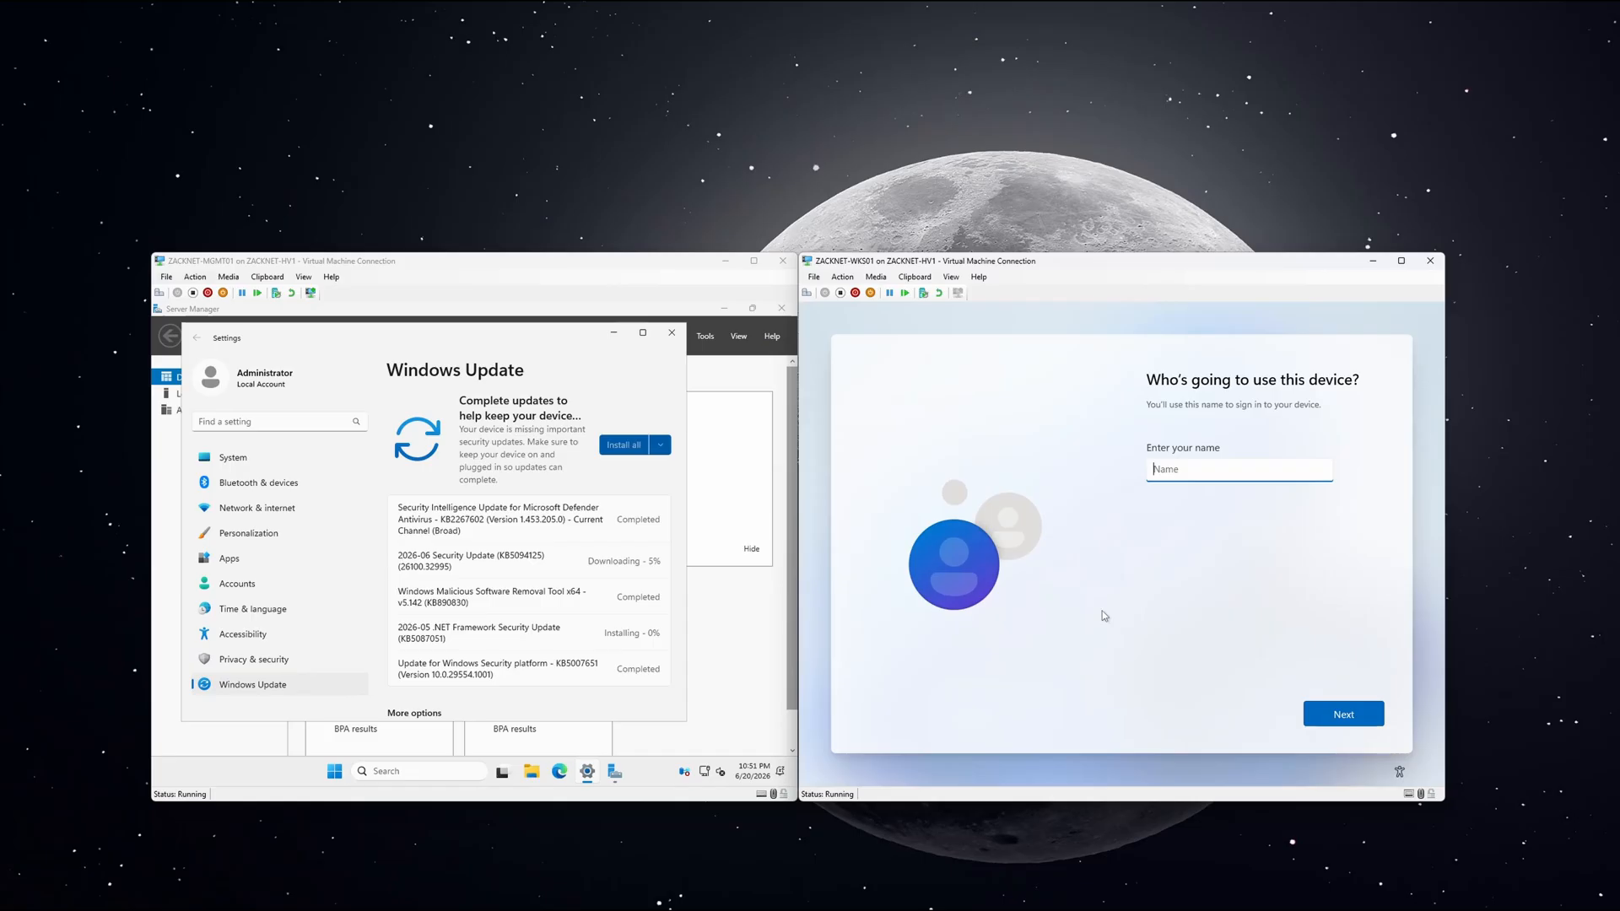
Create WKS01's local account by entering a user name, then setting and confirming its password.
type("Zarak")
left_click(1328, 719)
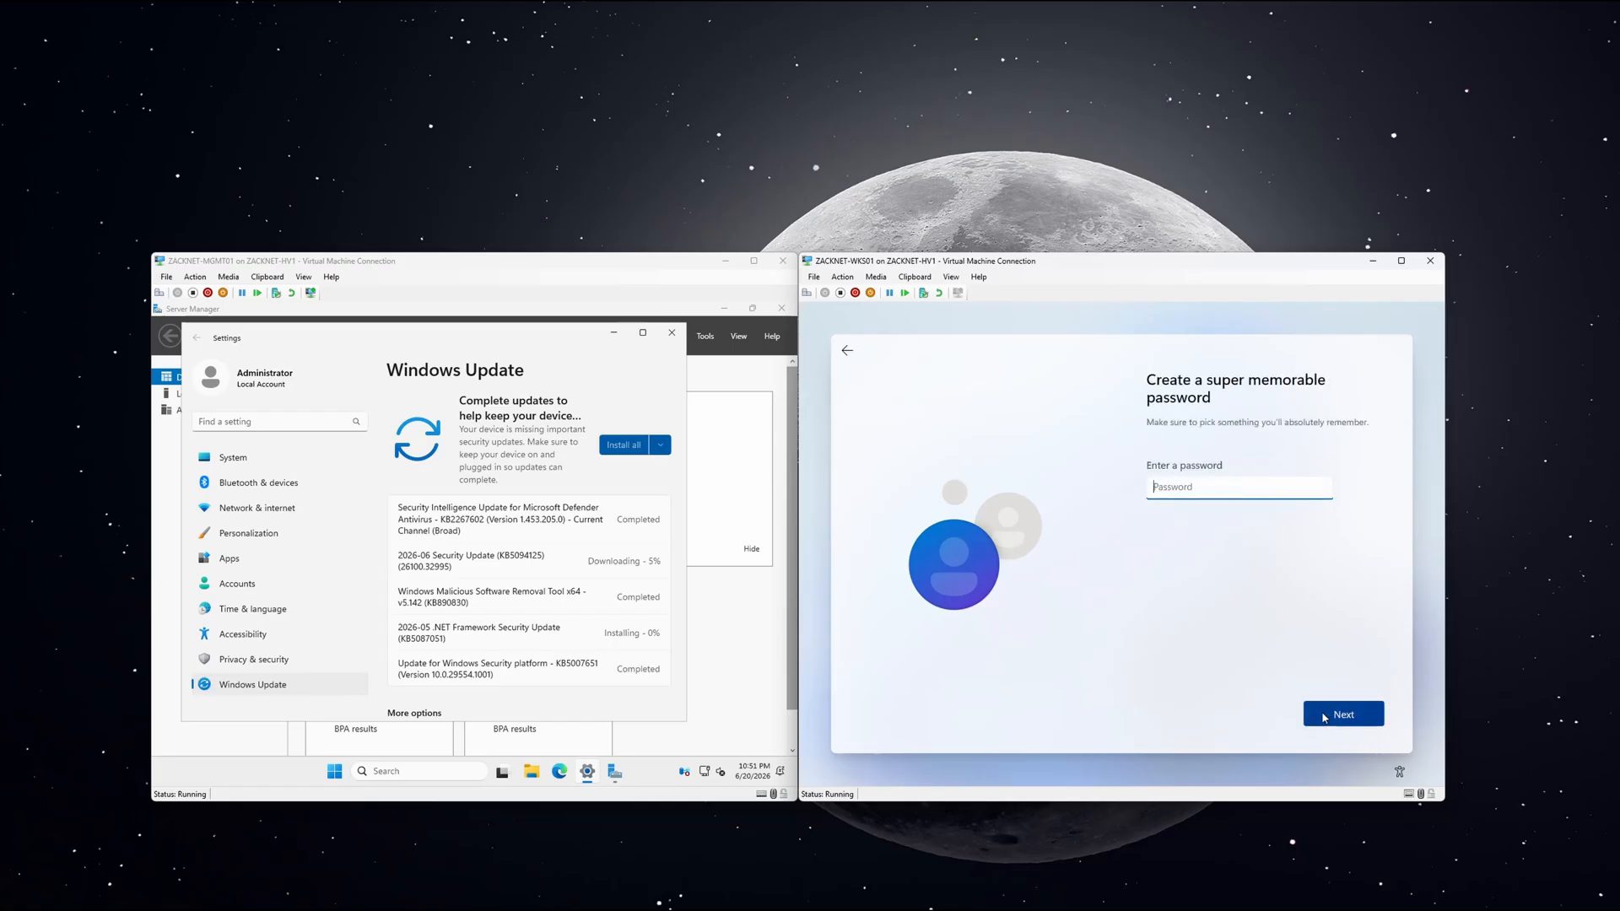
type("••••••")
left_click(1323, 718)
type("••••••••")
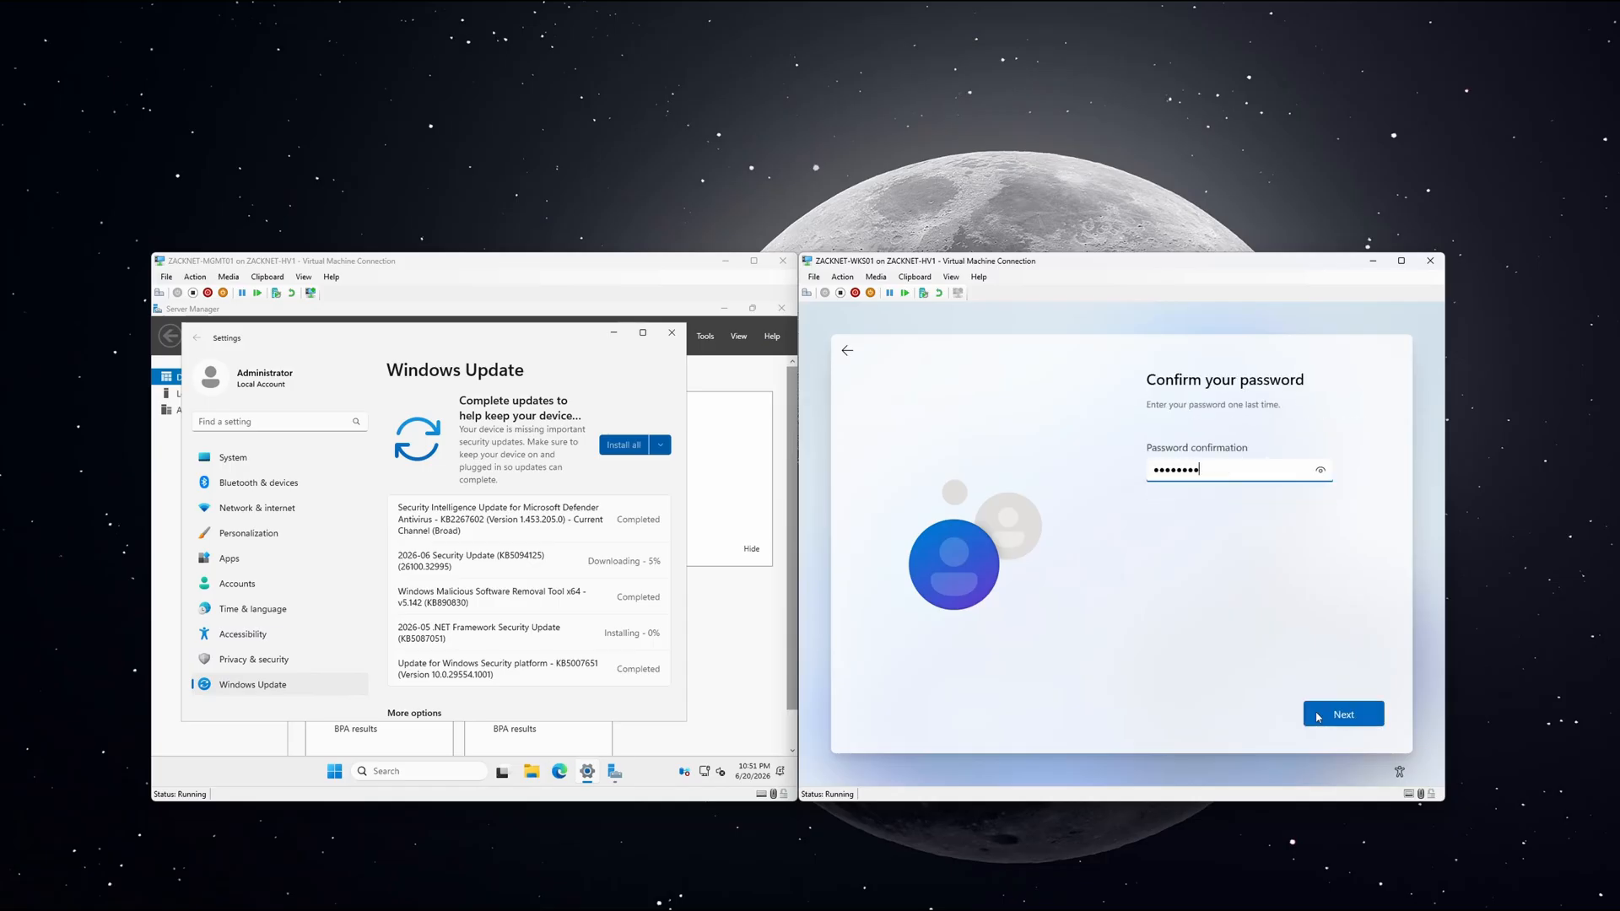
left_click(1319, 717)
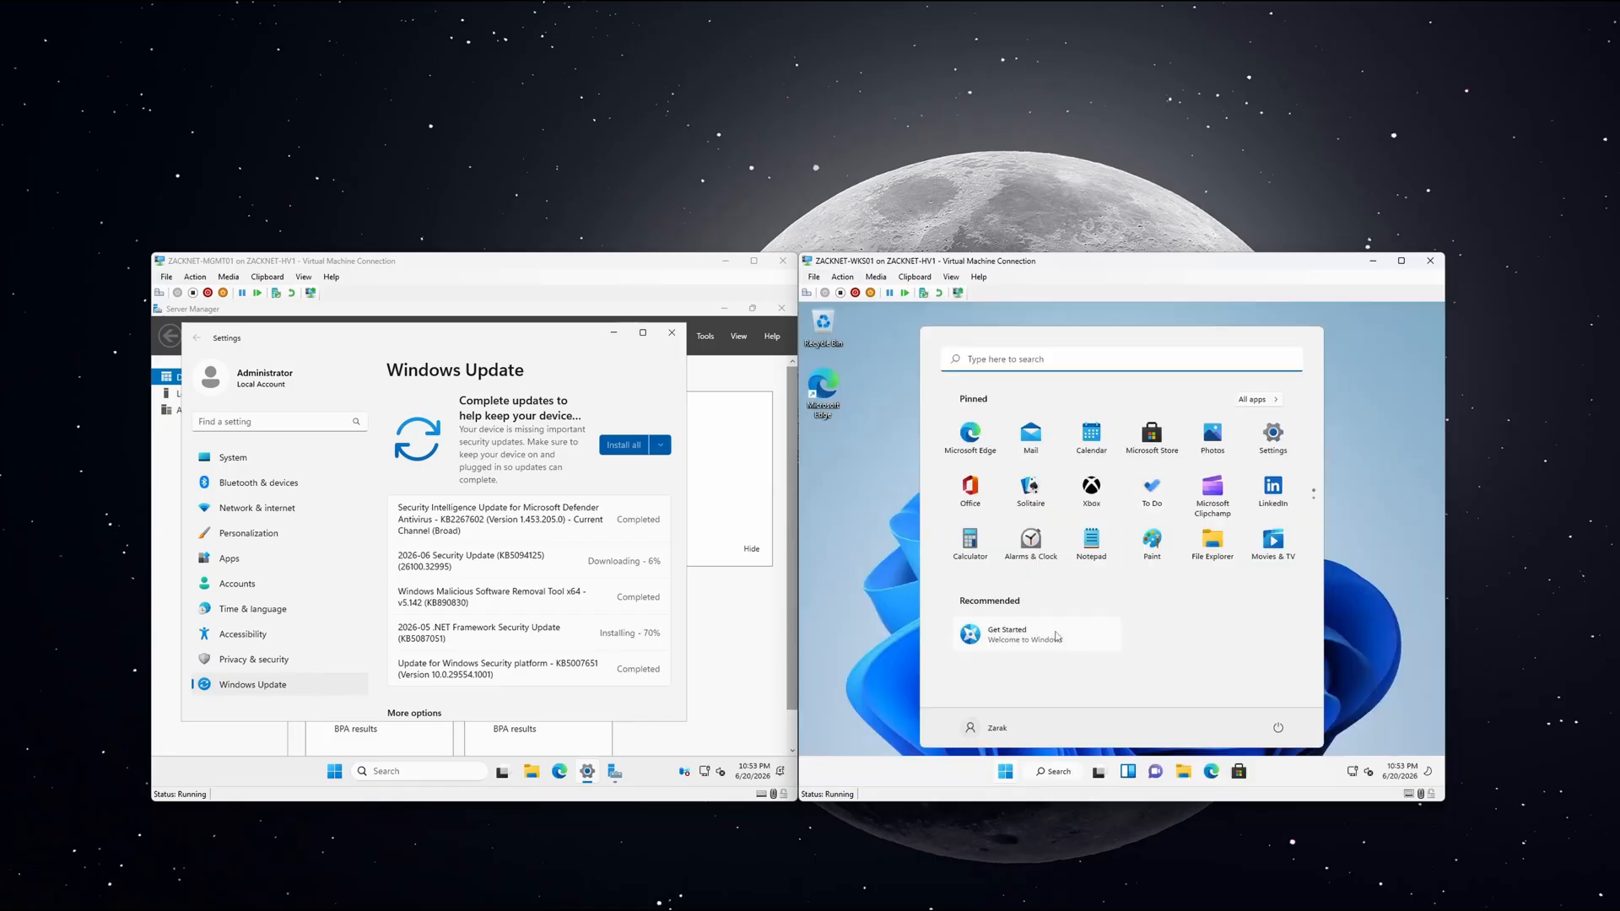
Open Check for updates on WKS01 via a search for 'update' and download the pending updates.
left_click(1057, 772)
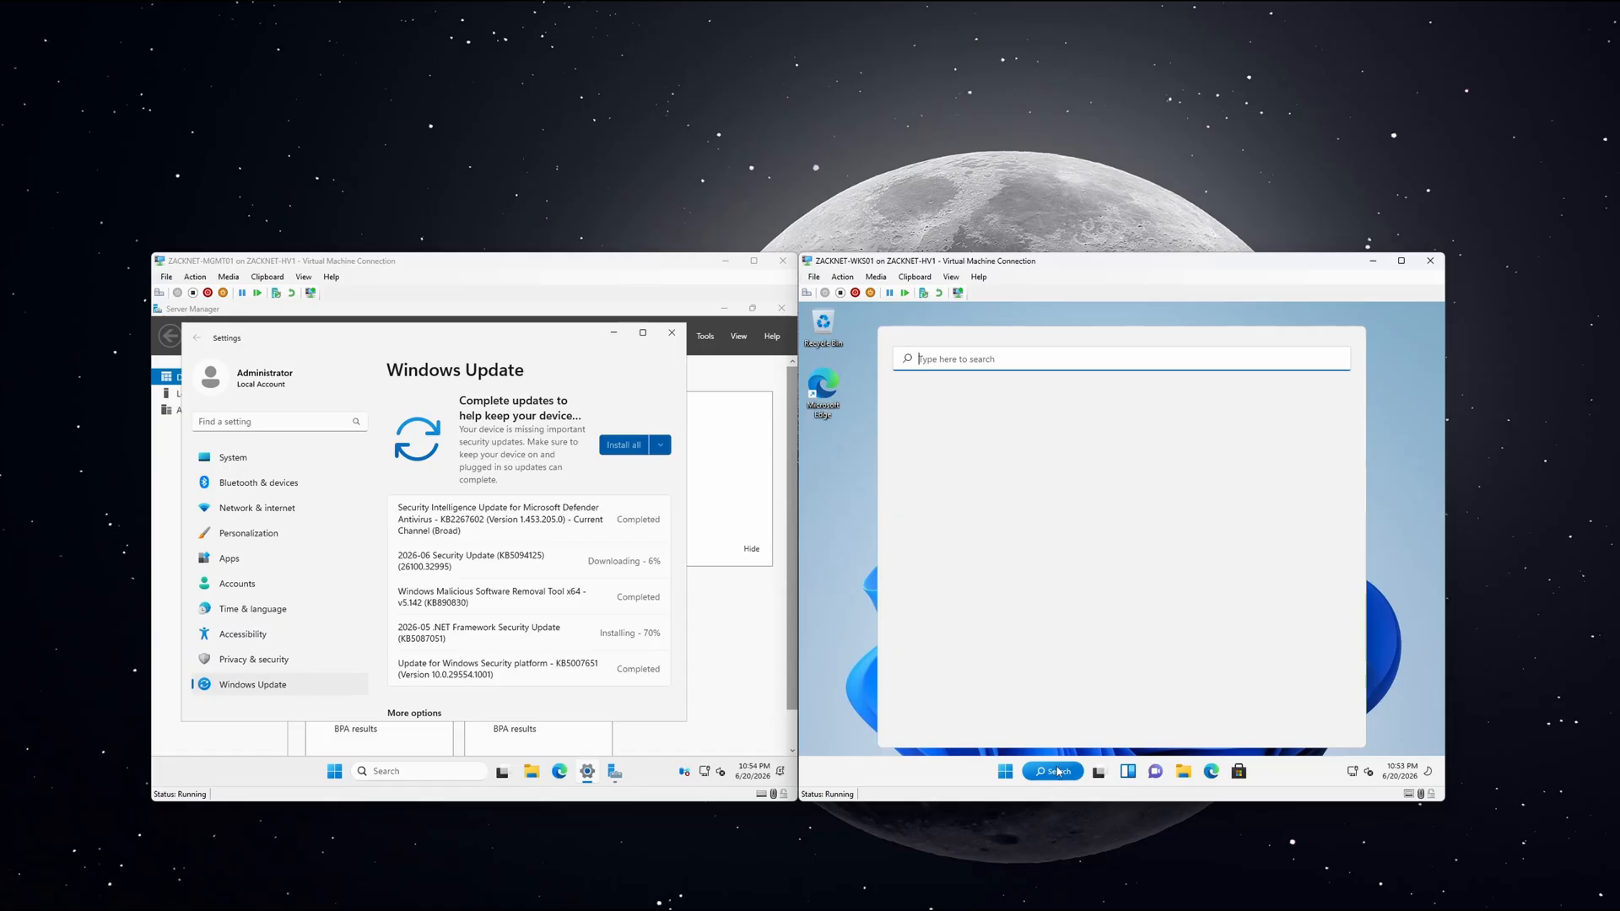
type("update")
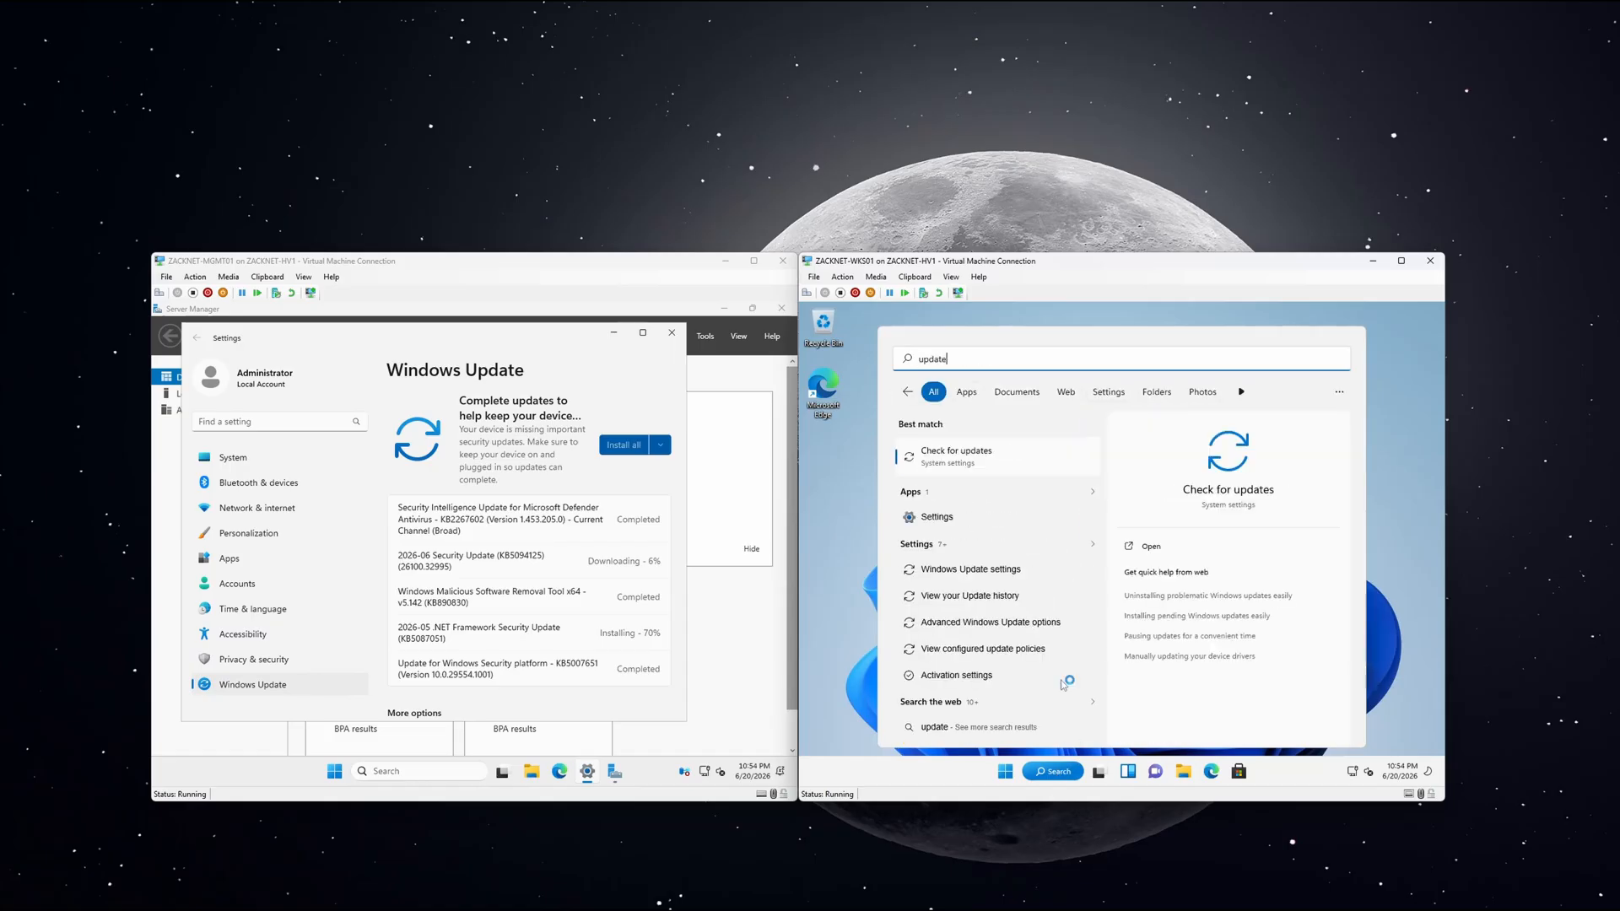
left_click(982, 464)
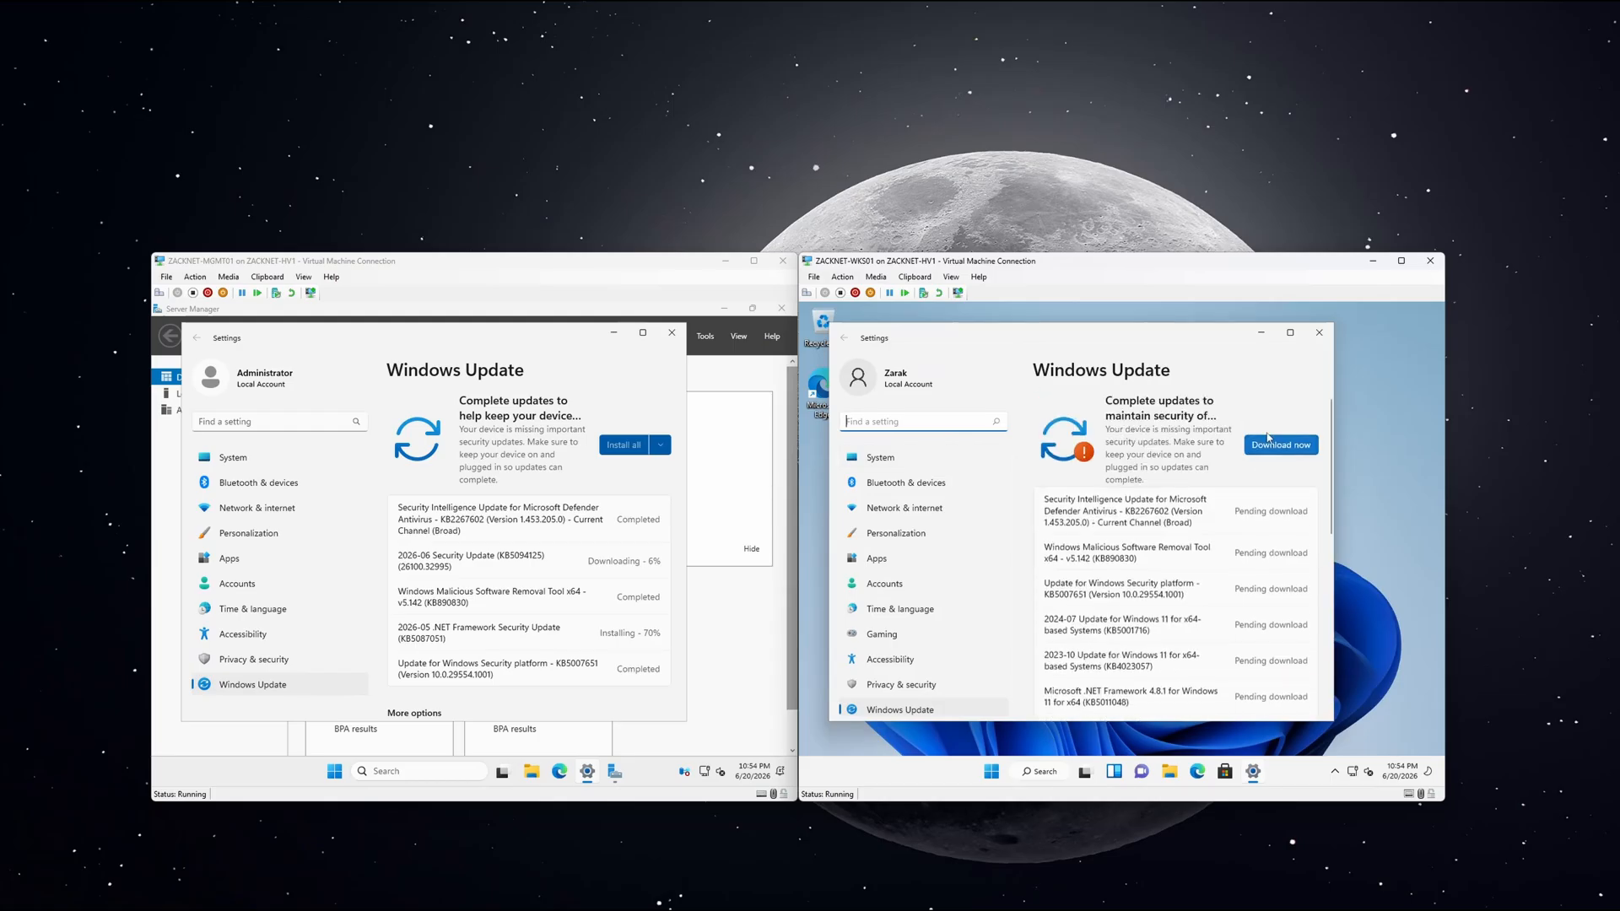
left_click(1269, 447)
scroll(1217, 516, "down", 3)
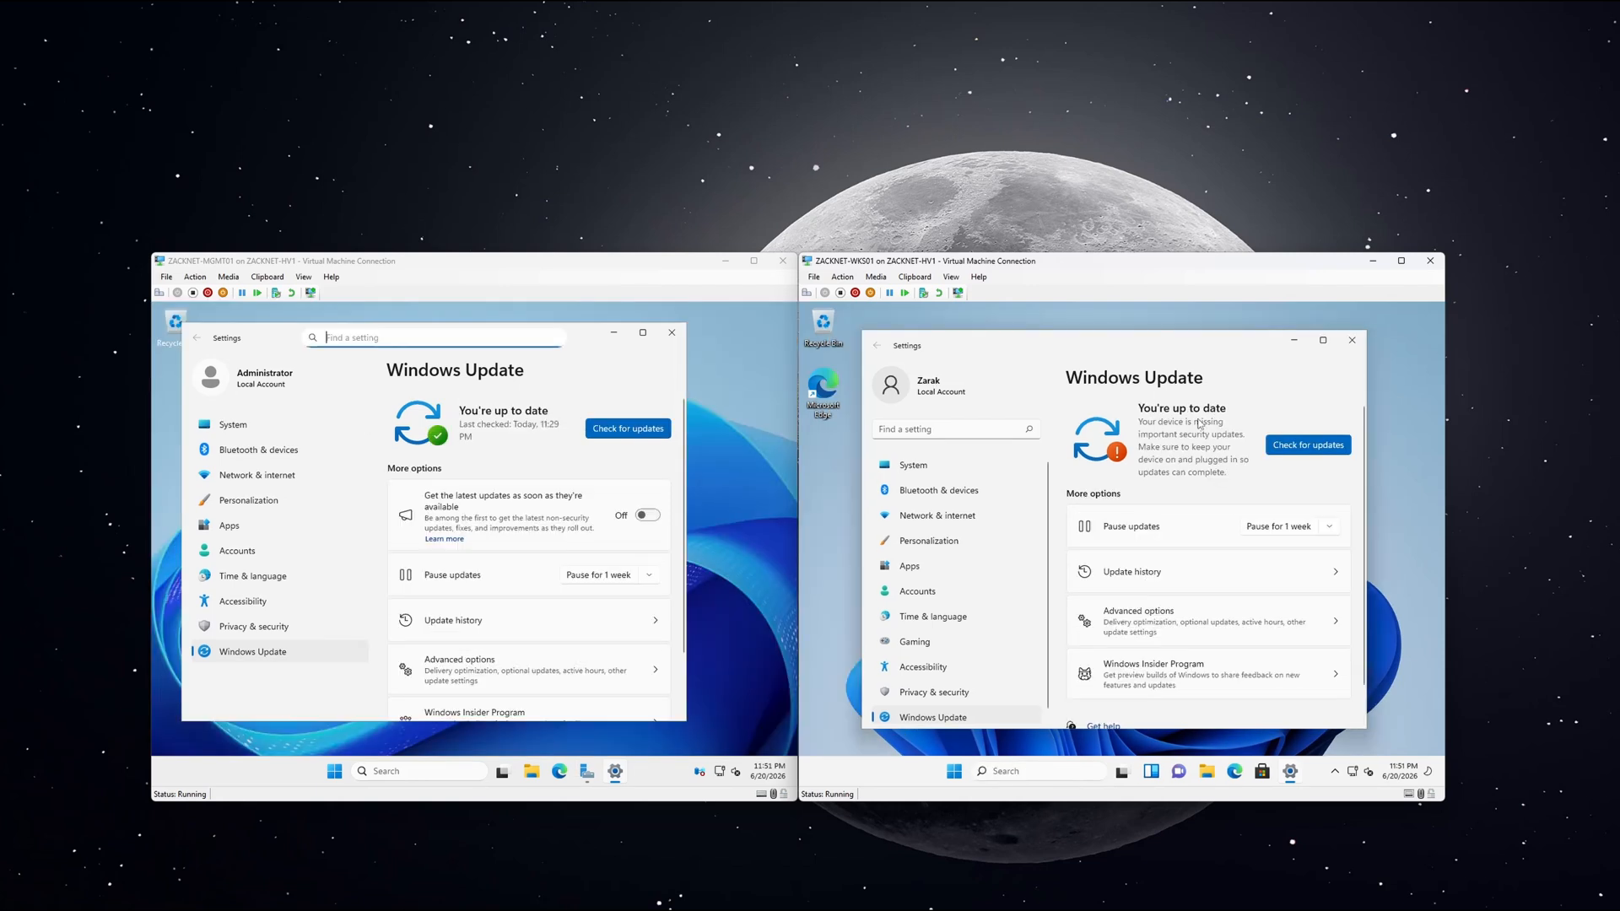
Recheck WKS01 for updates, then shut WKS01 down from its Start menu power options.
left_click(1278, 444)
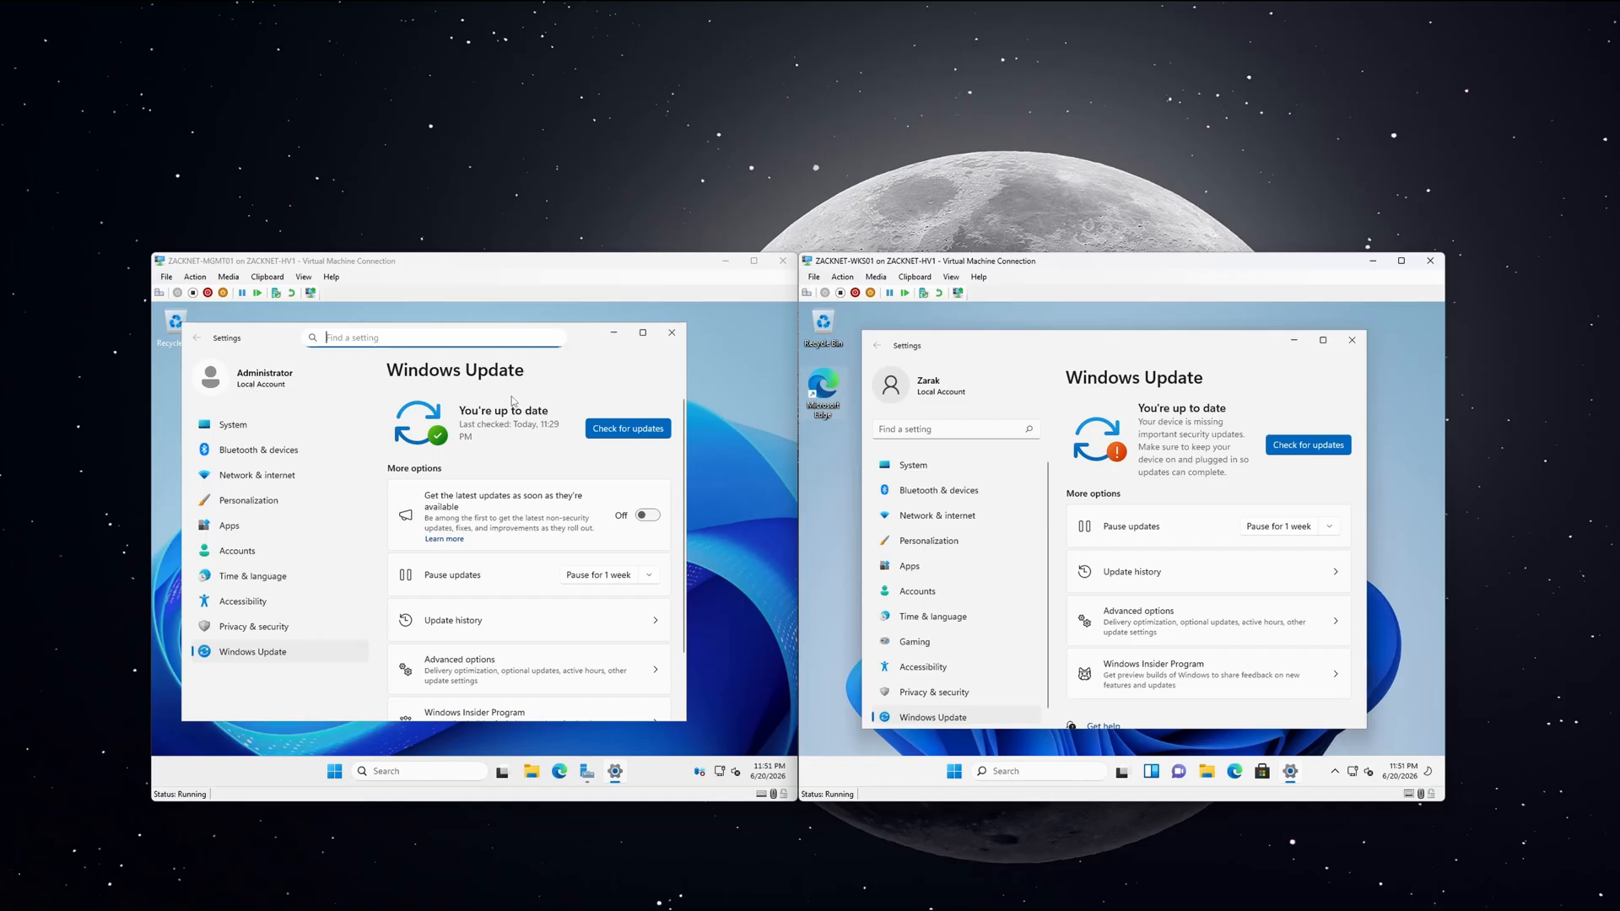
left_click(956, 768)
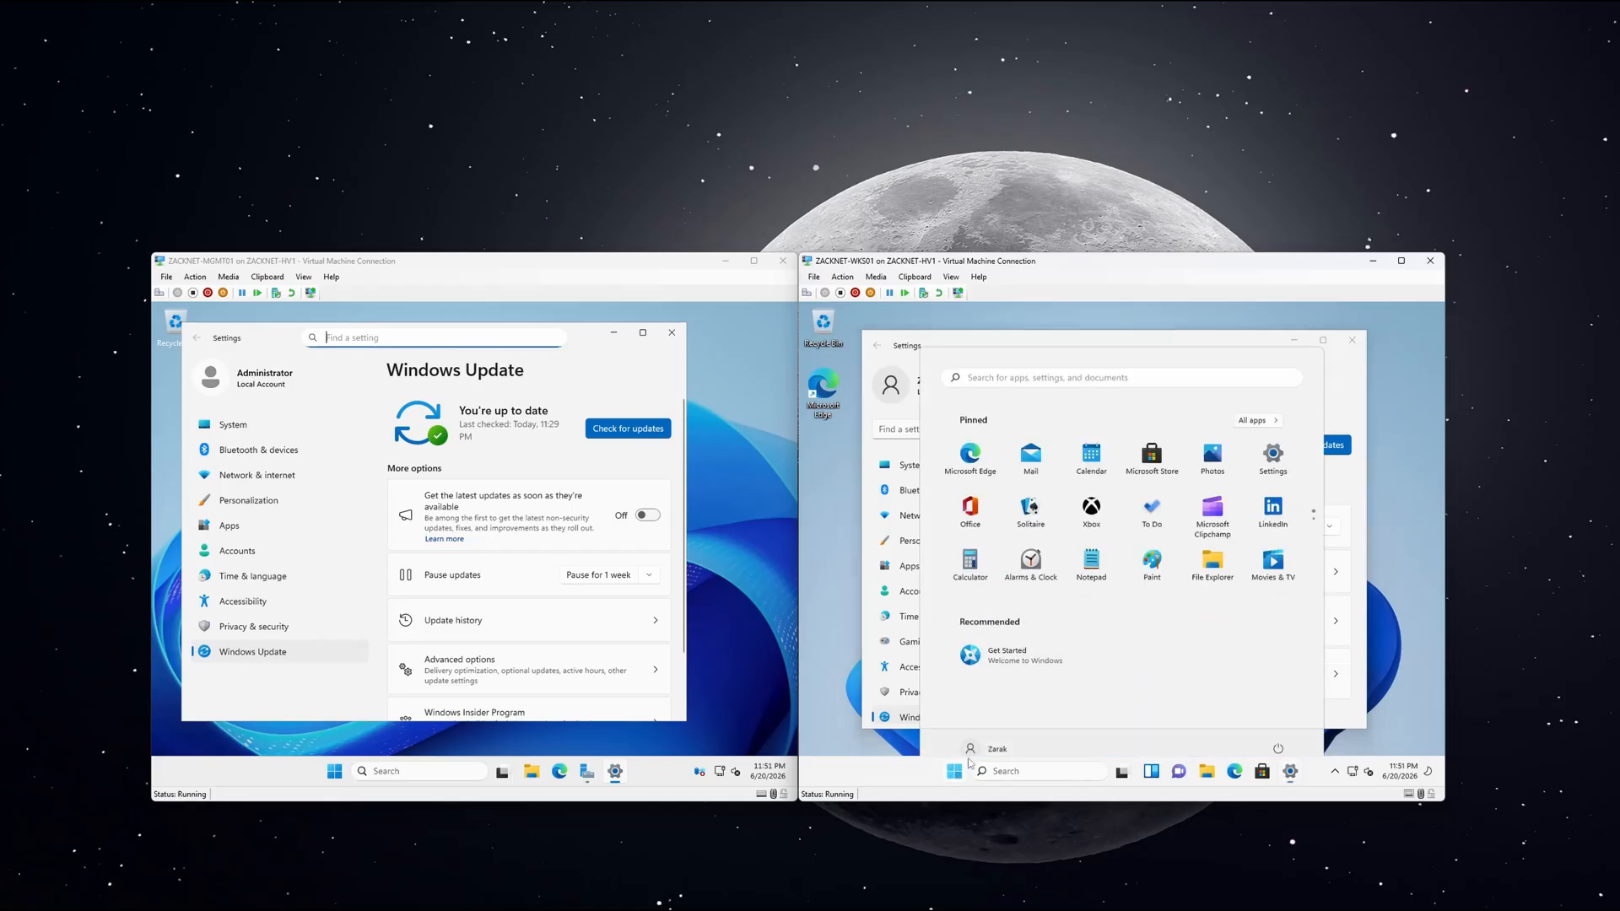
left_click(1278, 727)
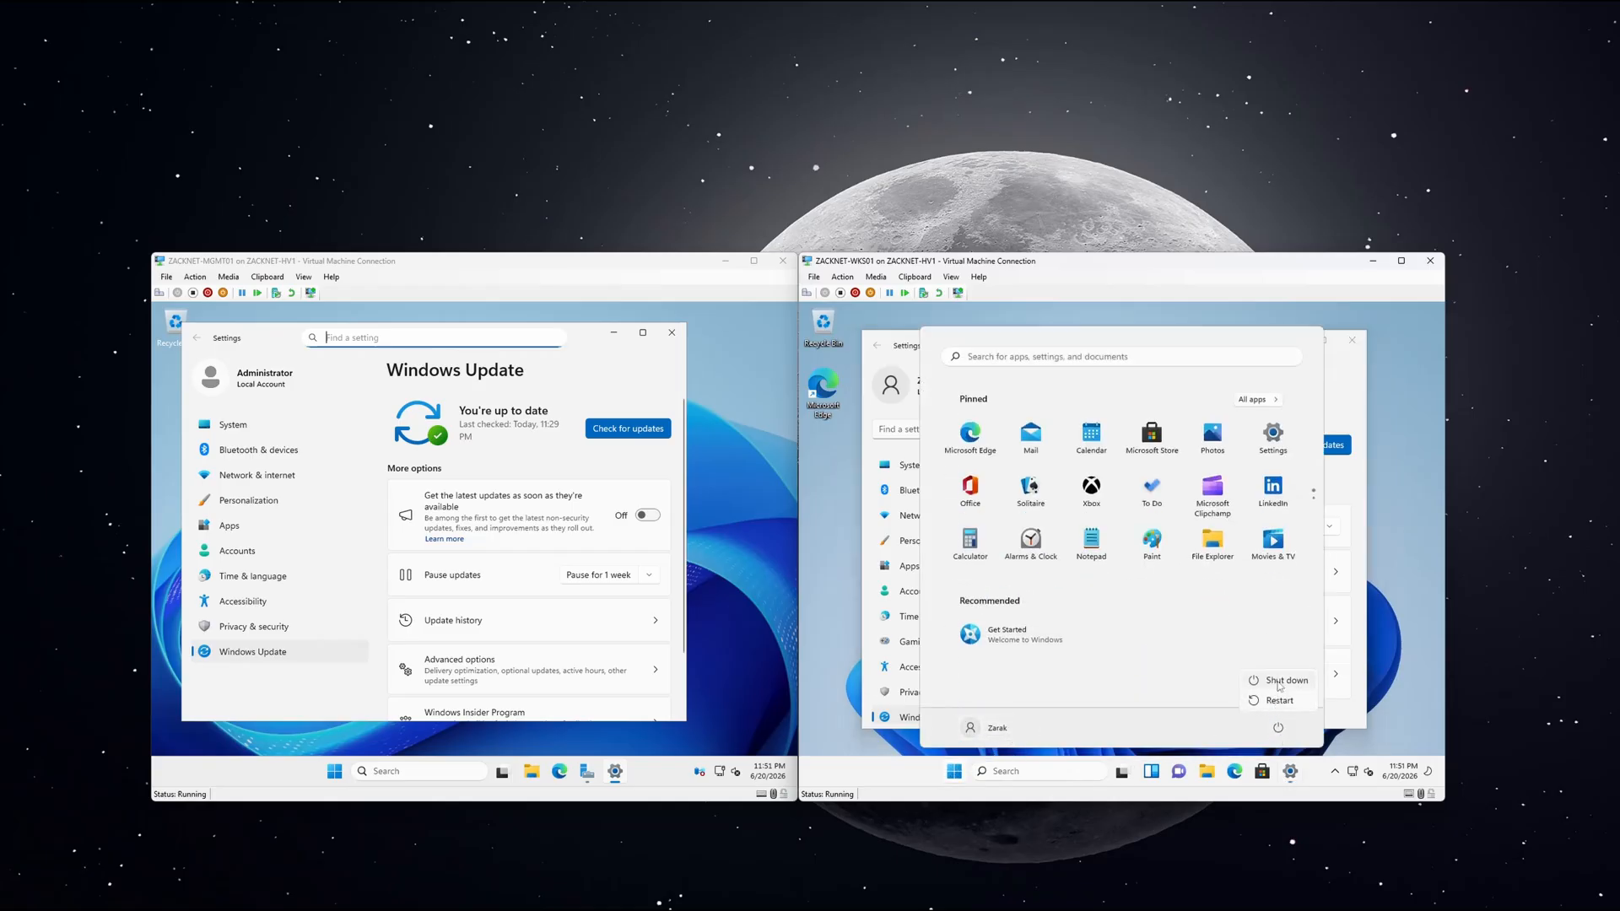
left_click(1279, 681)
Shut down MGMT01, confirming a shutdown reason, then clear the VM selection in the list.
left_click(334, 771)
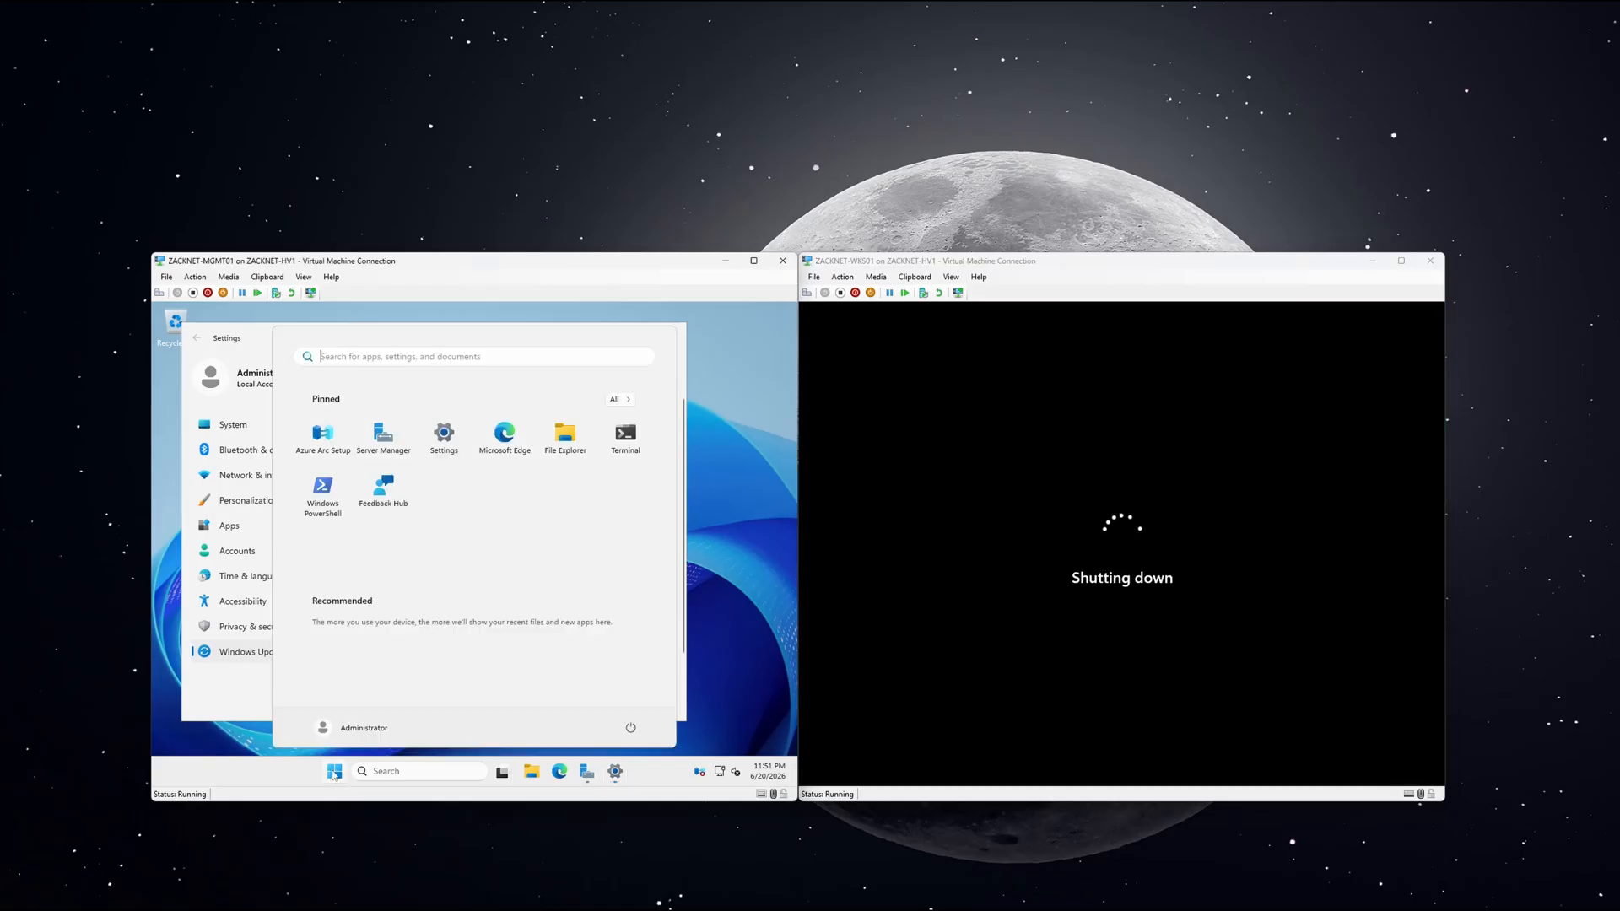
left_click(630, 728)
left_click(630, 683)
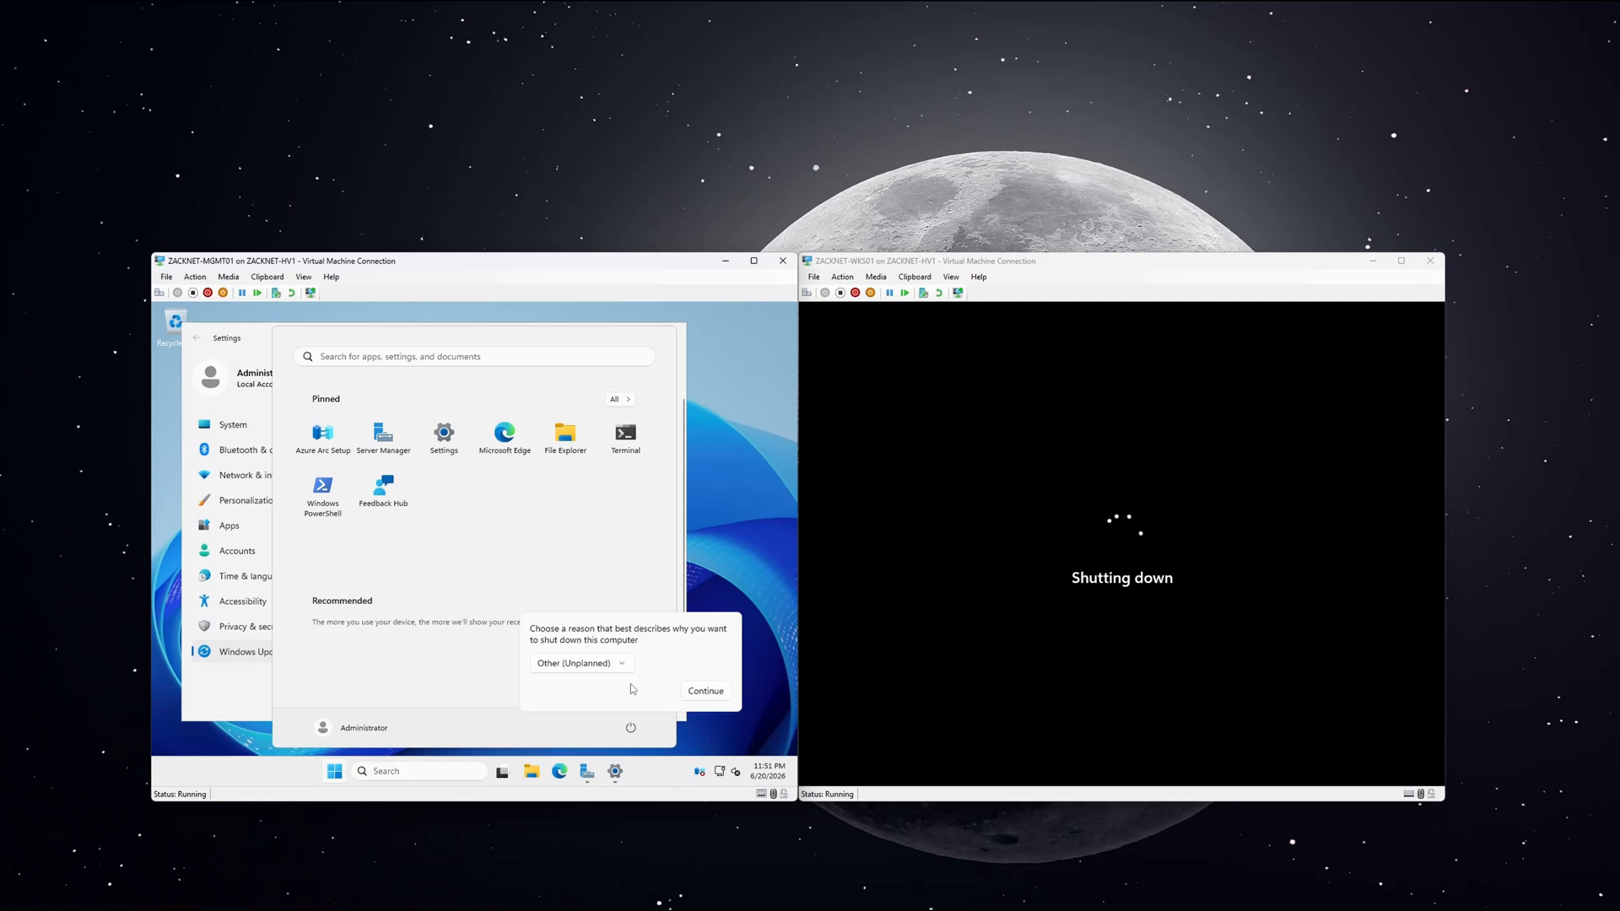
left_click(684, 691)
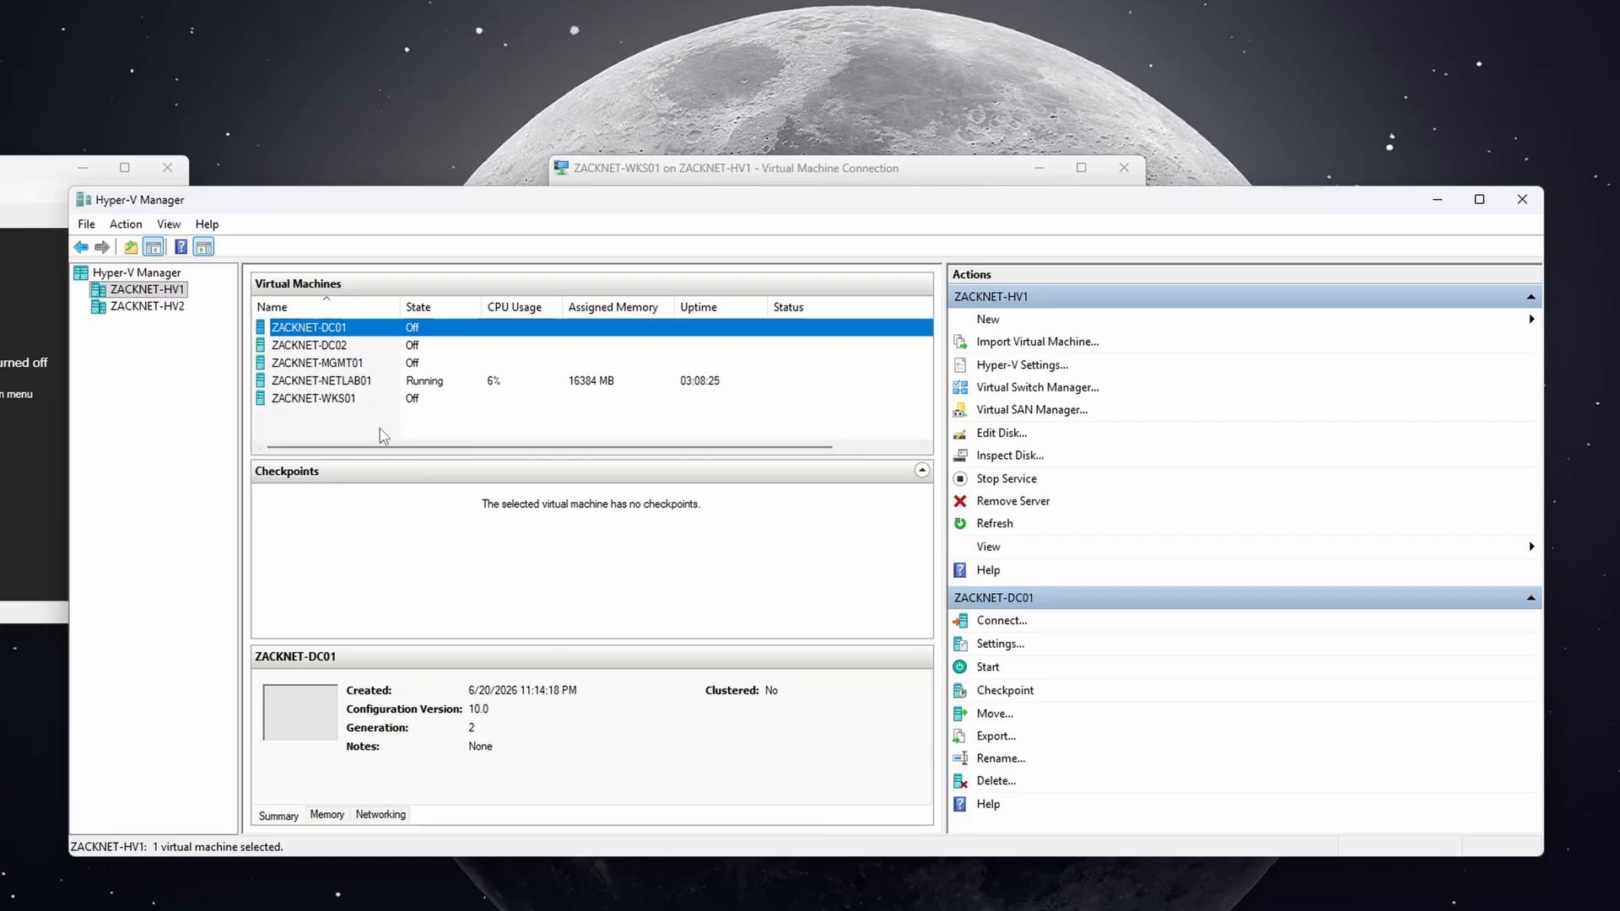
left_click(383, 434)
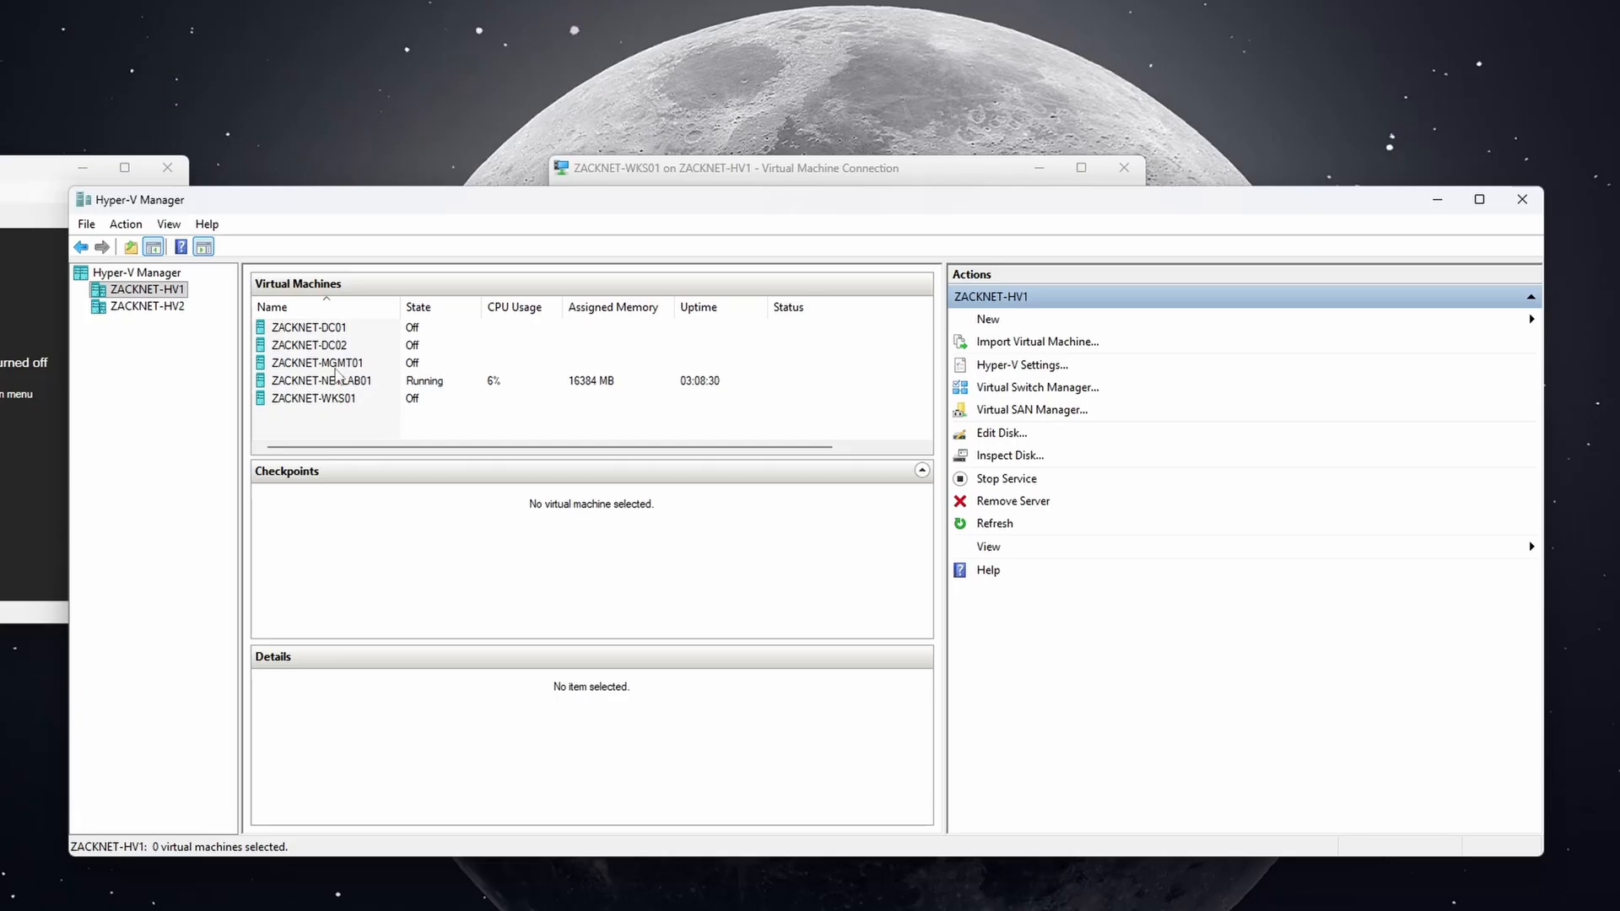
Set ZACKNET-MGMT01 to 2 virtual processors with dynamic memory disabled, and apply the settings.
left_click(336, 366)
right_click(337, 365)
left_click(361, 409)
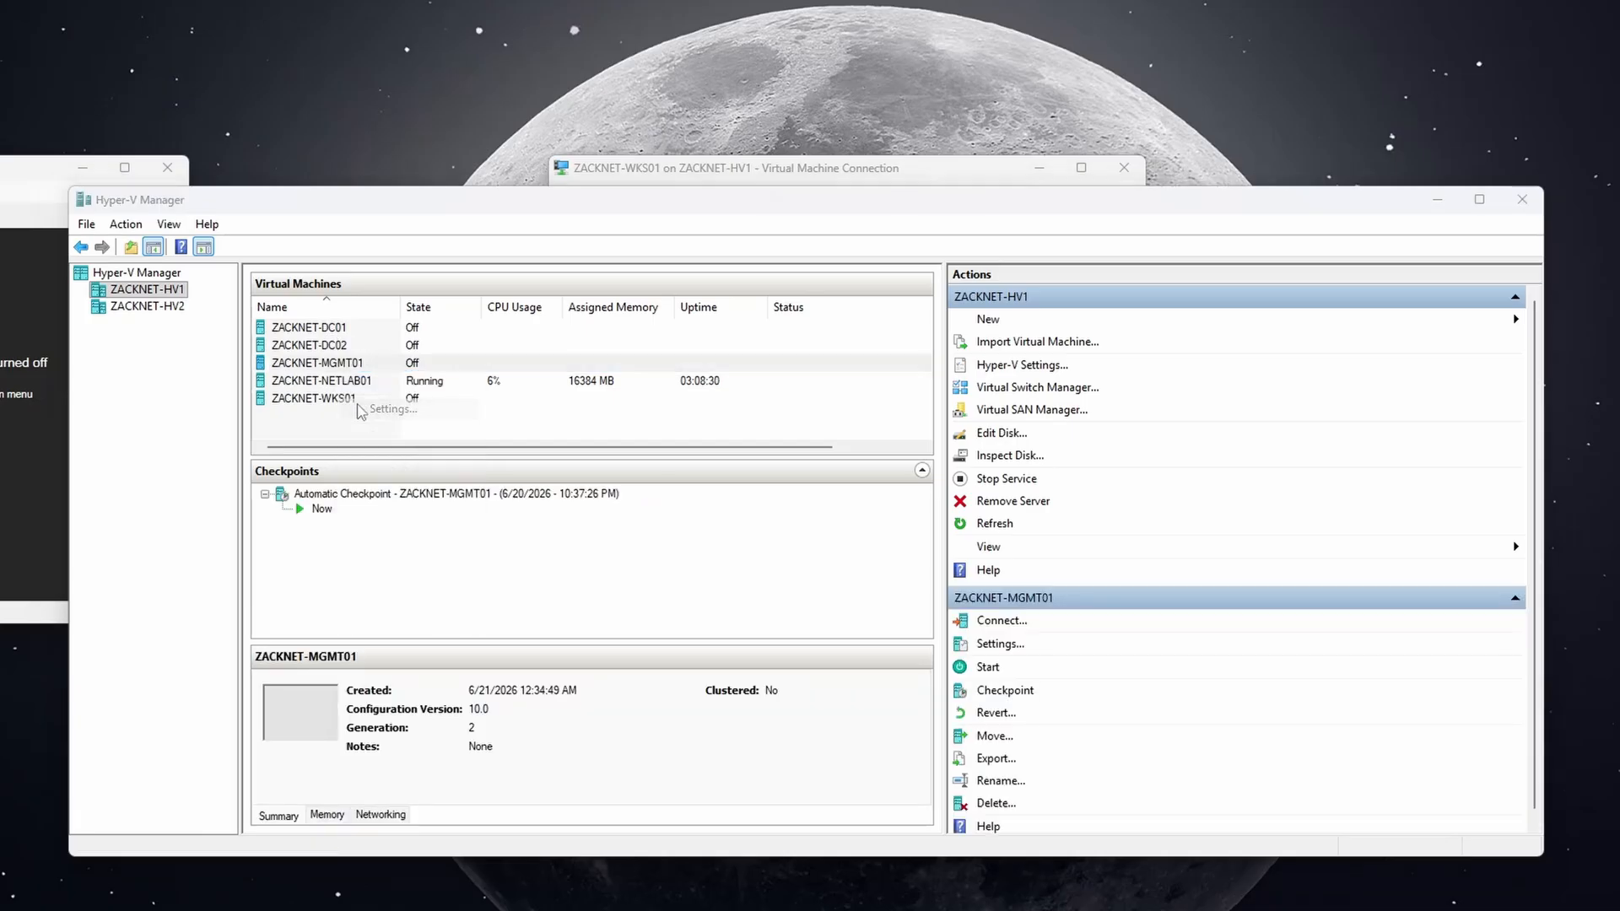
left_click(711, 330)
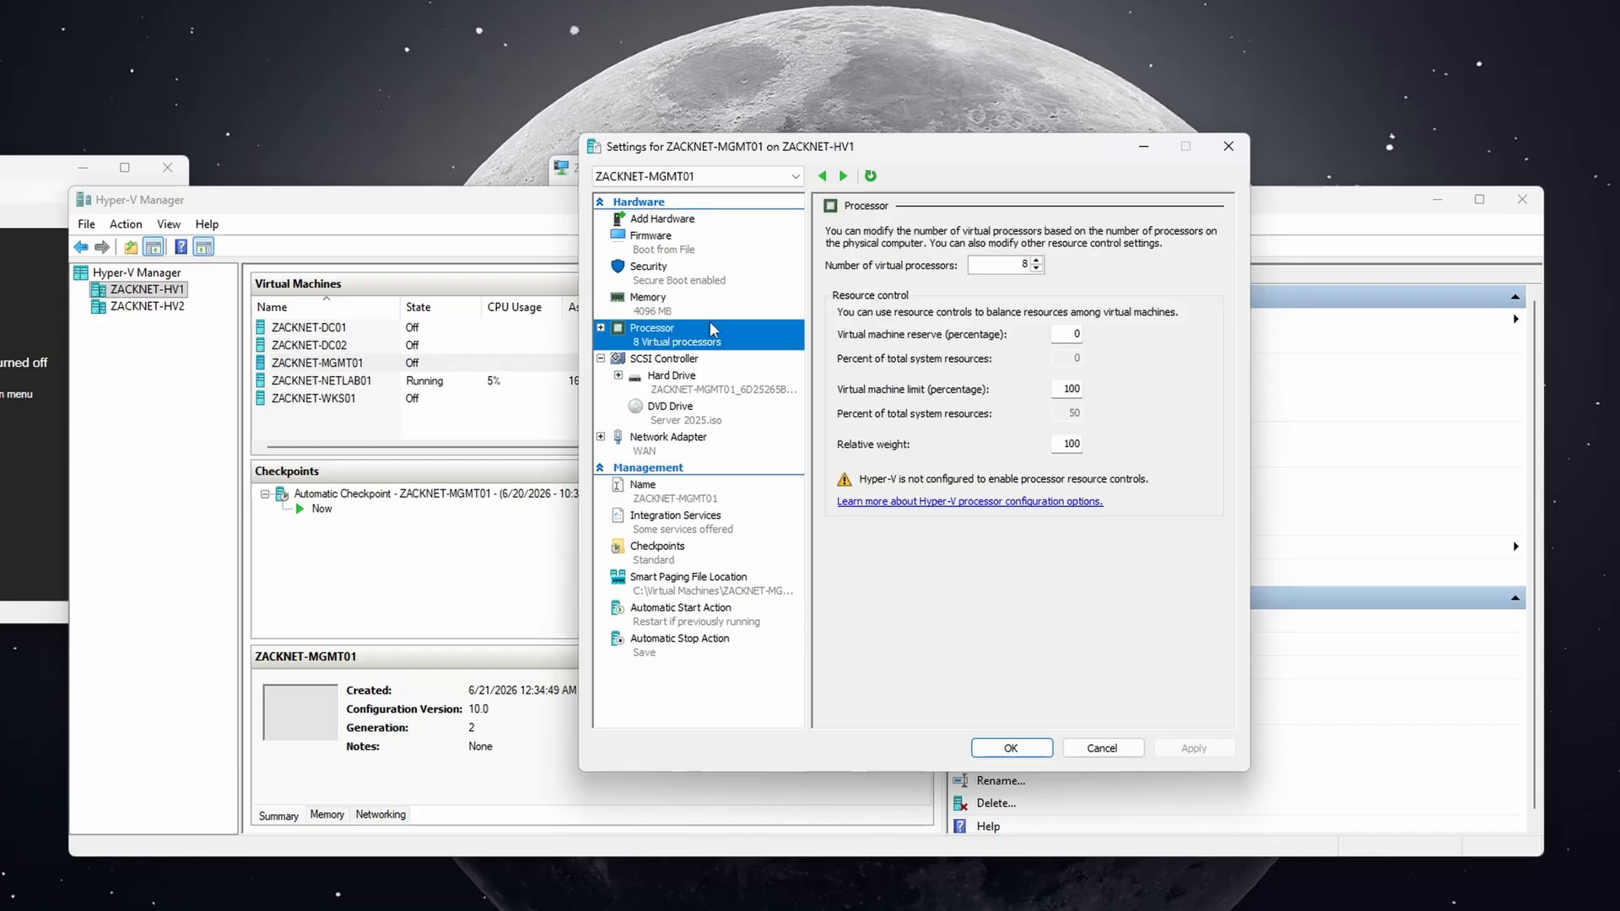
double_click(1017, 264)
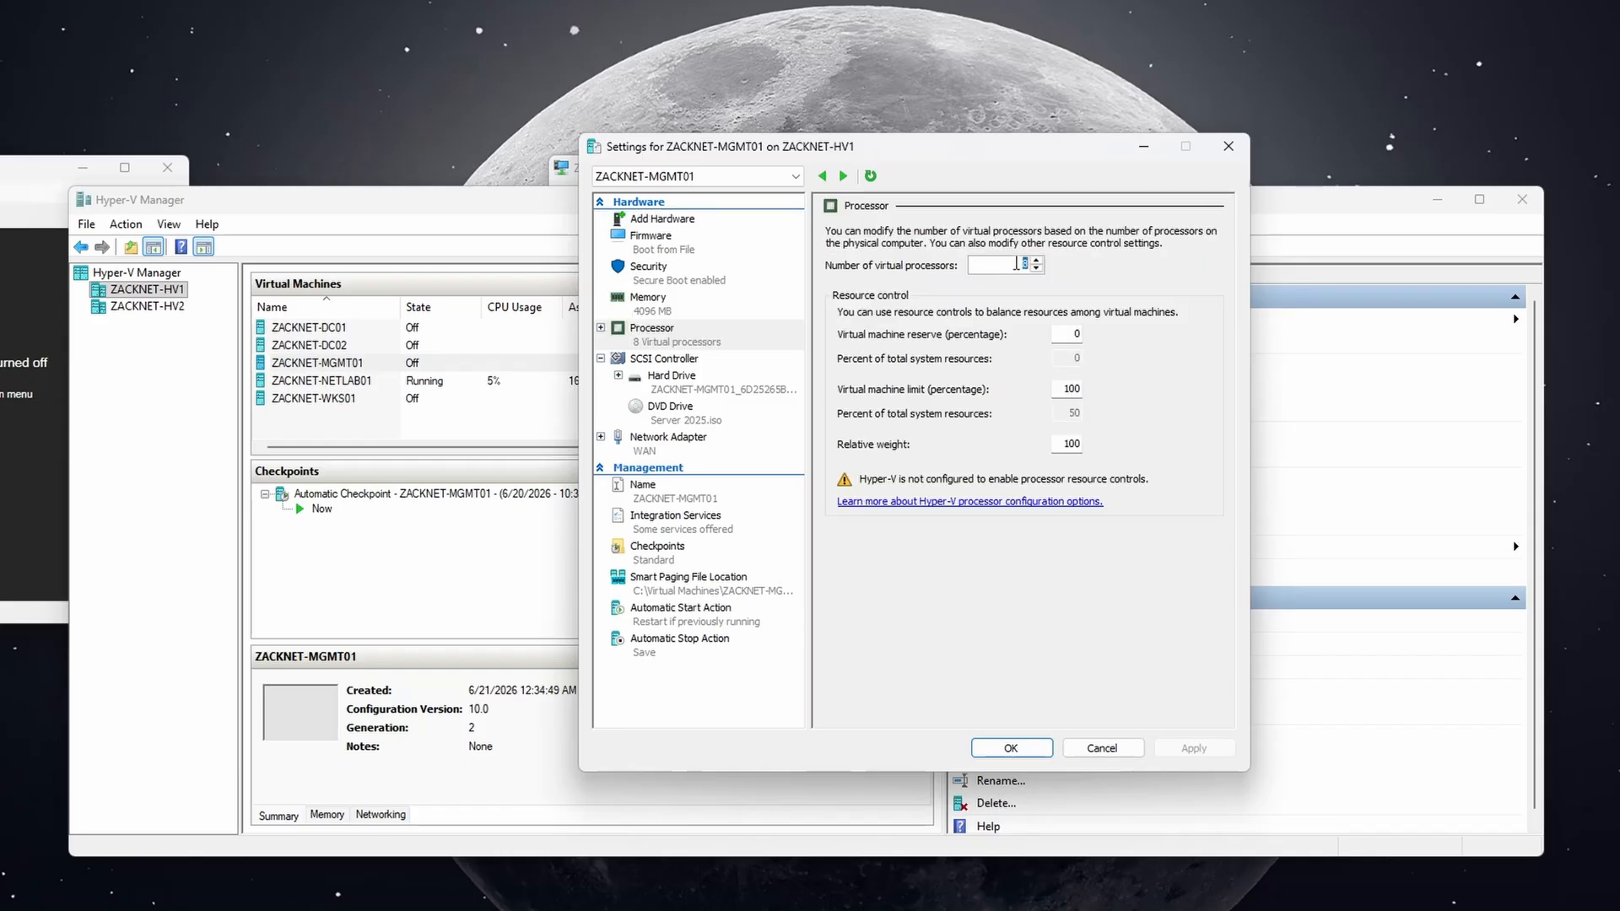
type("2")
left_click(694, 314)
left_click(844, 335)
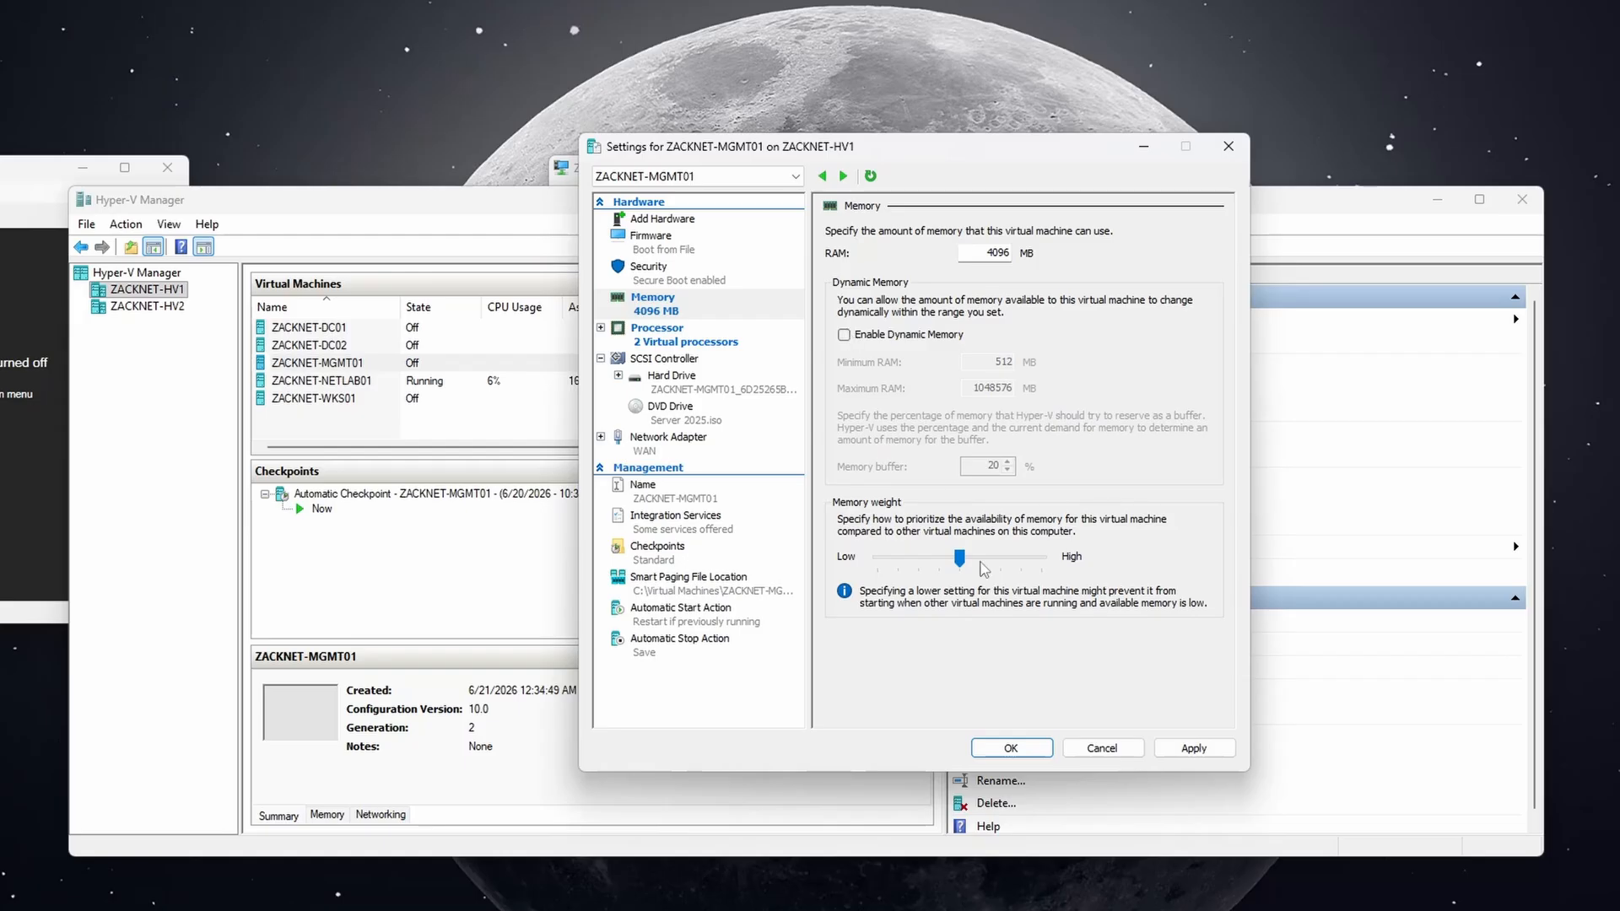
left_click(1172, 747)
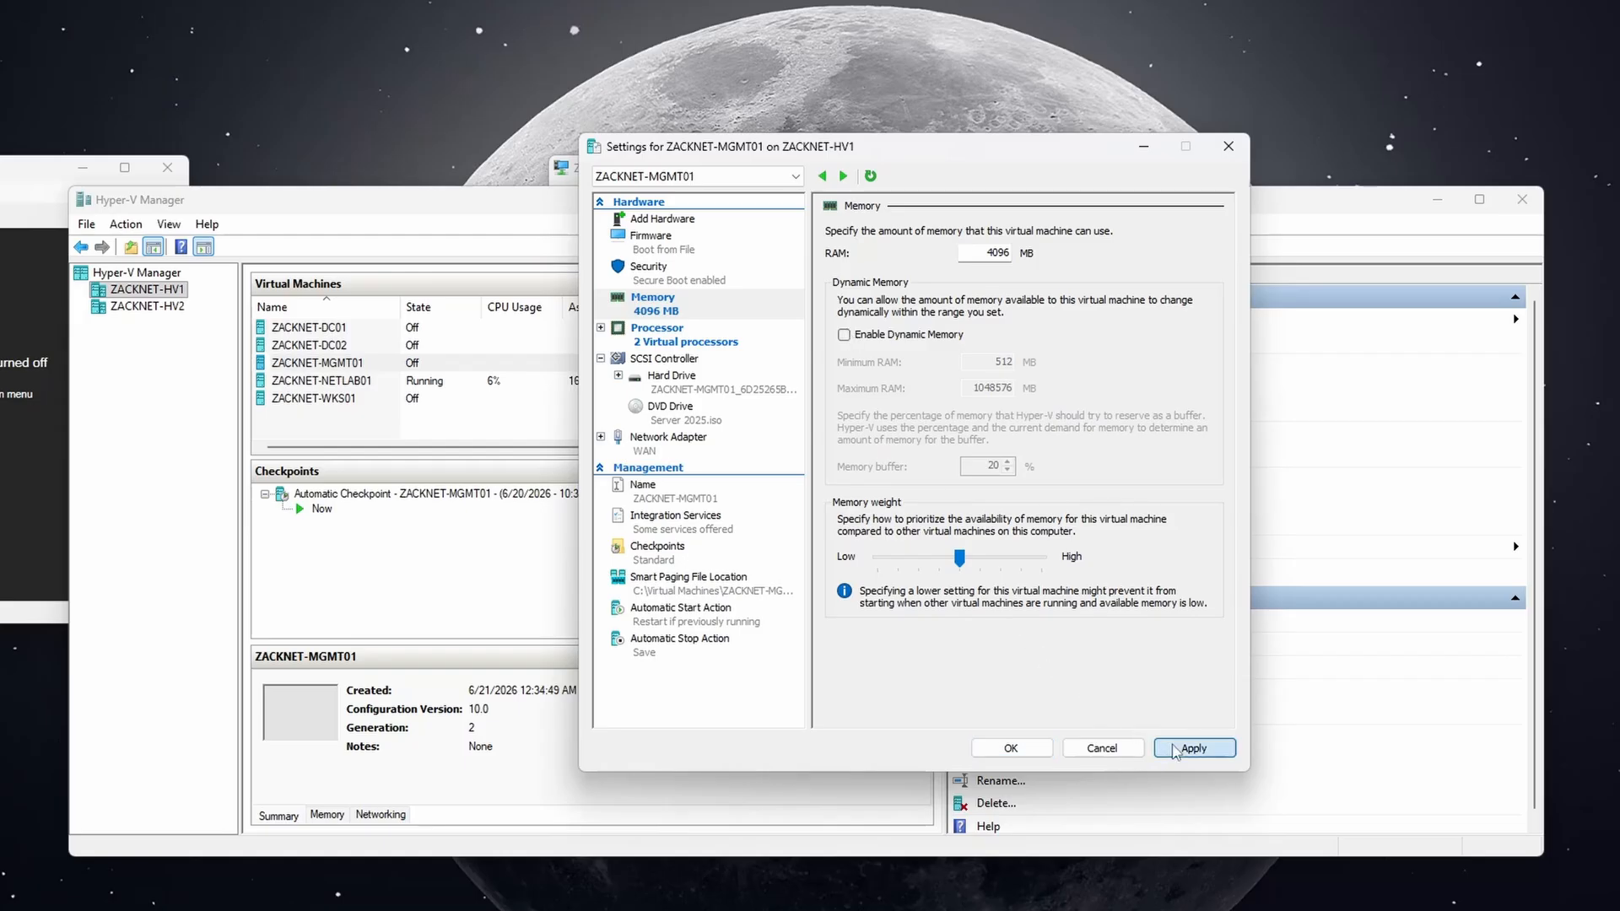
left_click(1009, 748)
Give ZACKNET-WKS01 2 virtual processors and turn off its dynamic memory, saving the settings.
right_click(353, 398)
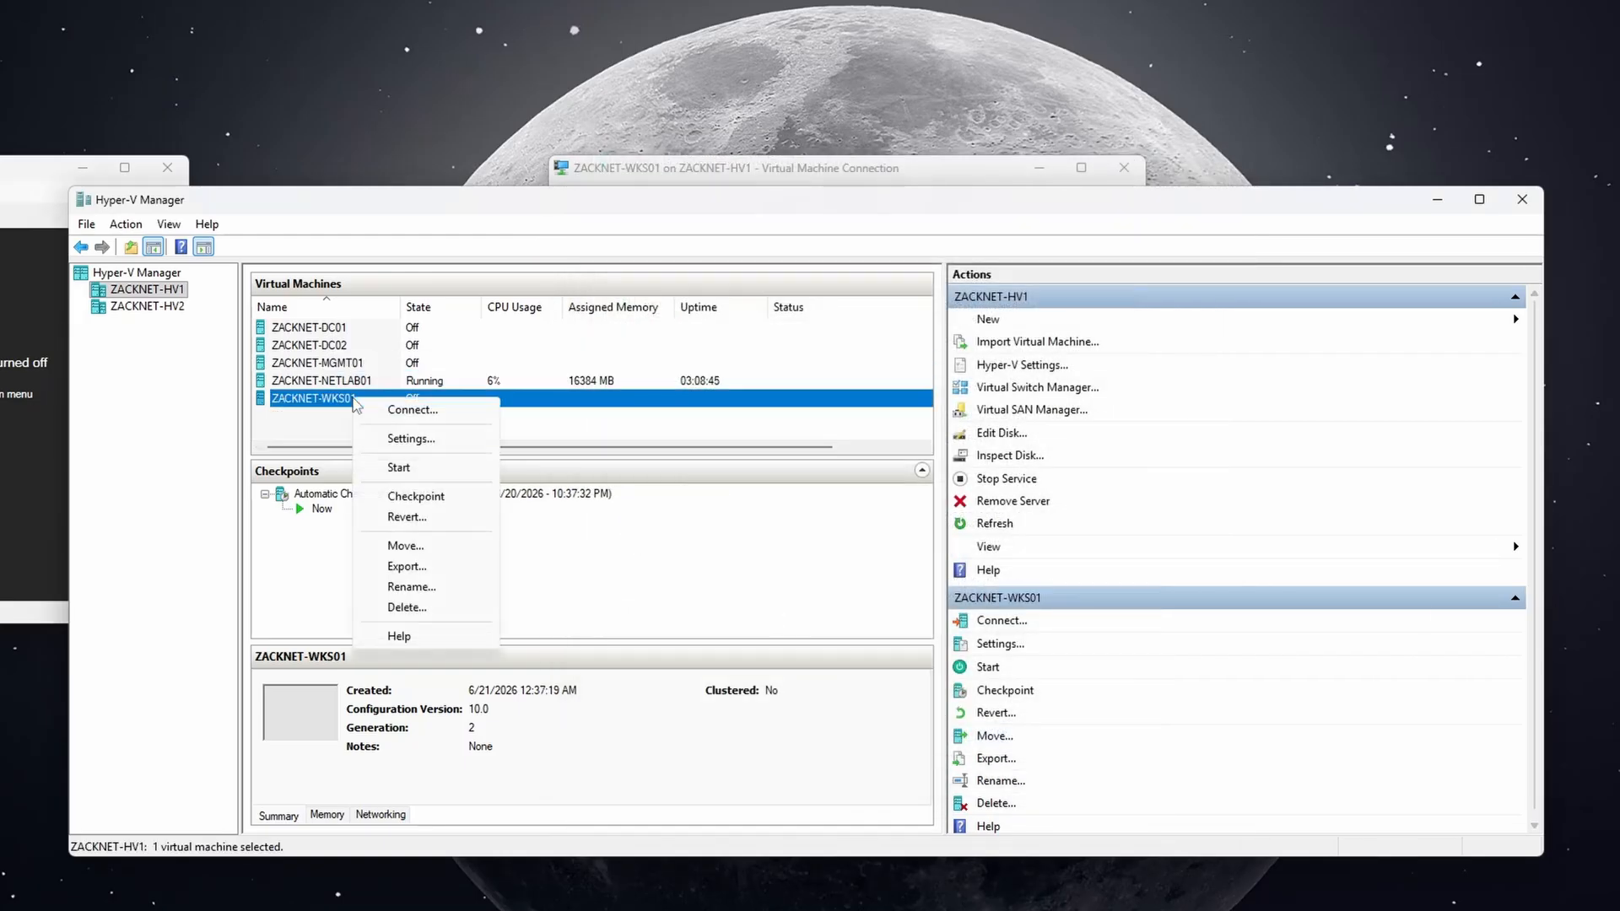
left_click(391, 438)
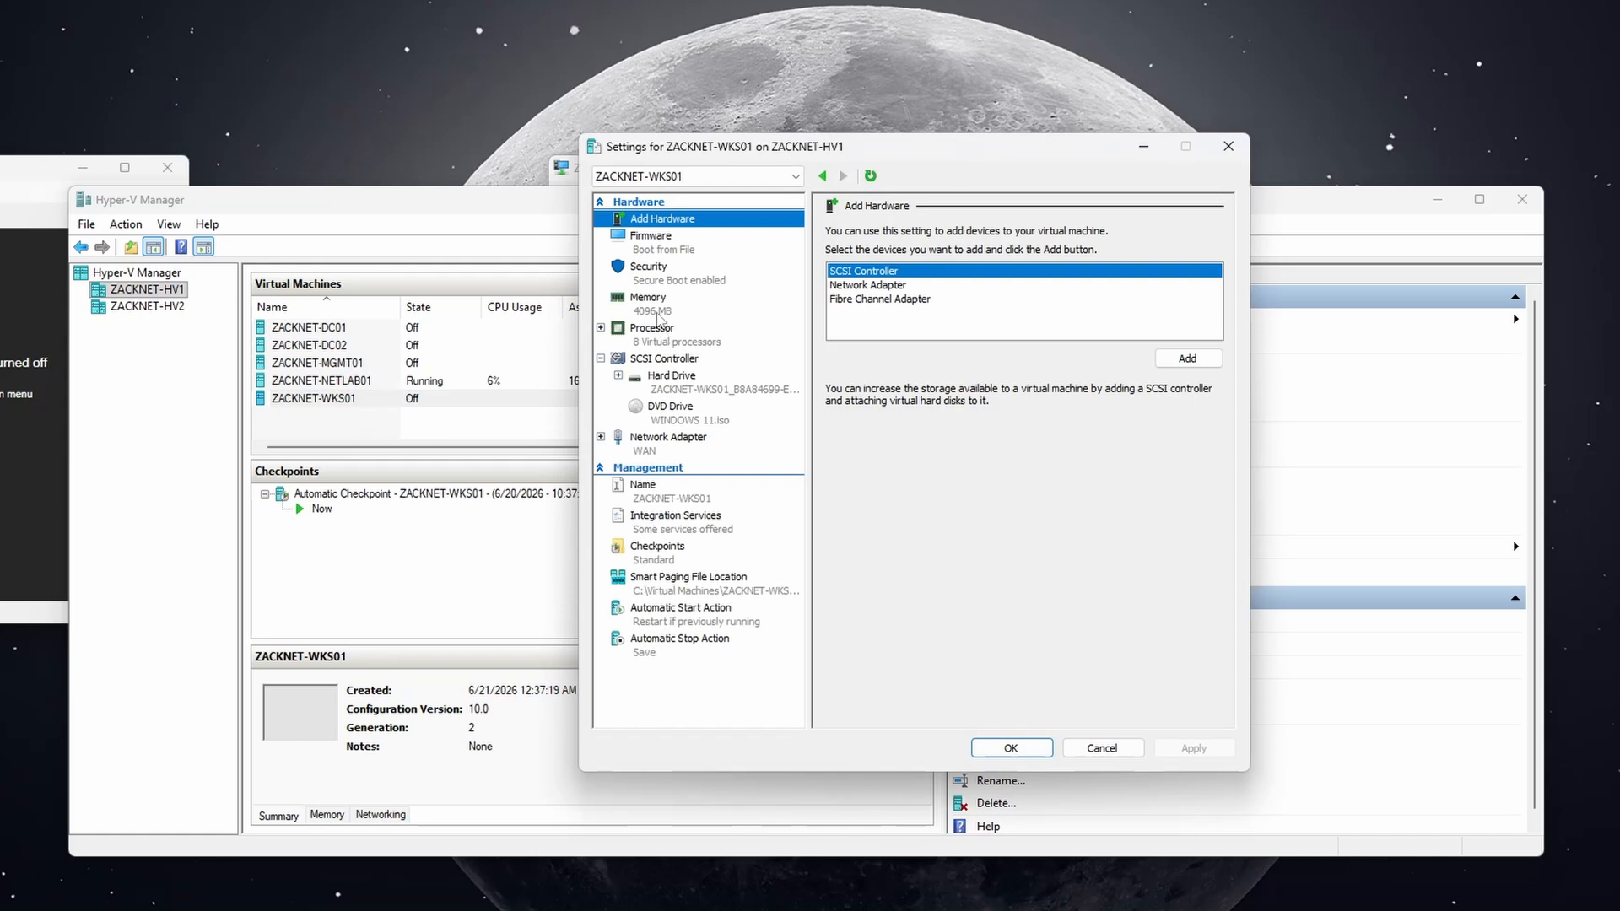
left_click(660, 337)
double_click(999, 264)
type("2")
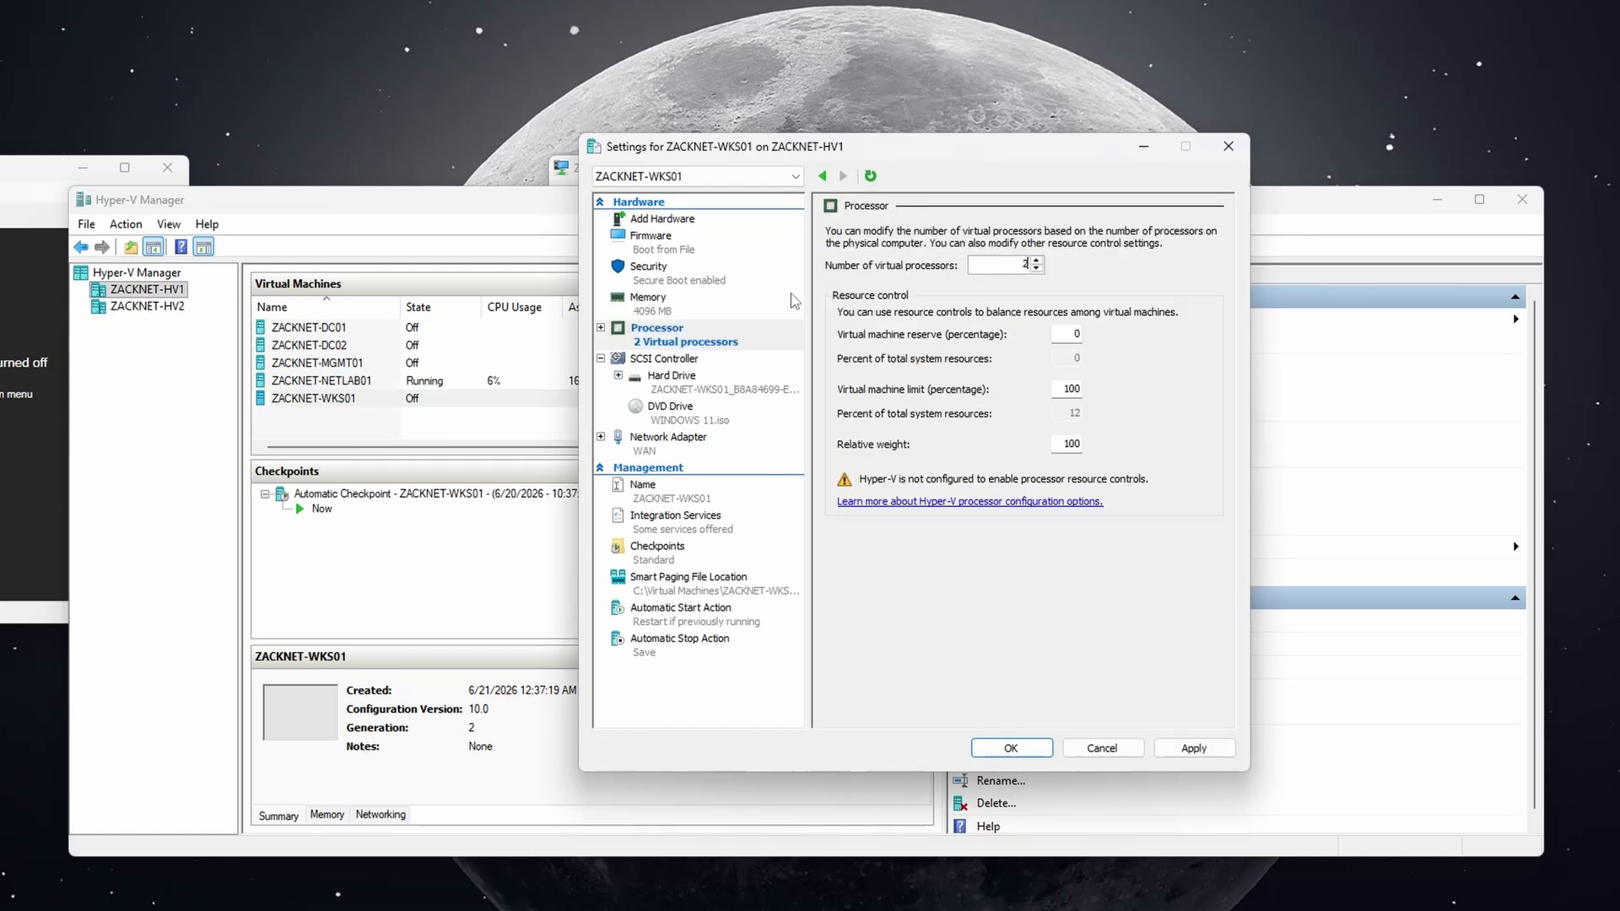
left_click(675, 318)
left_click(844, 335)
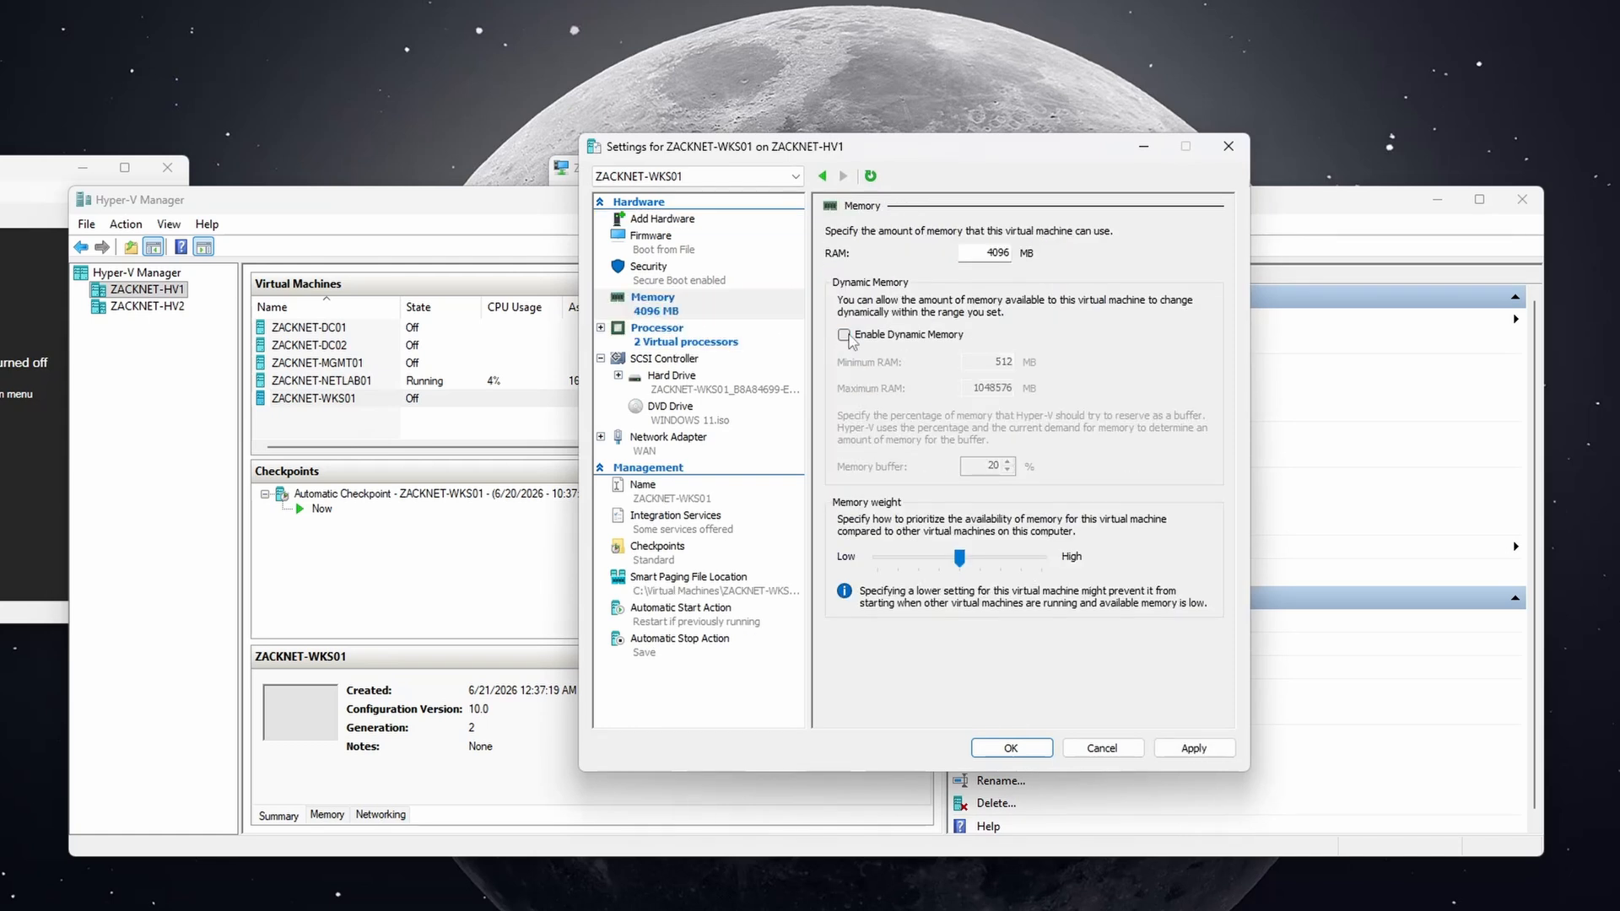
left_click(1191, 749)
left_click(1040, 750)
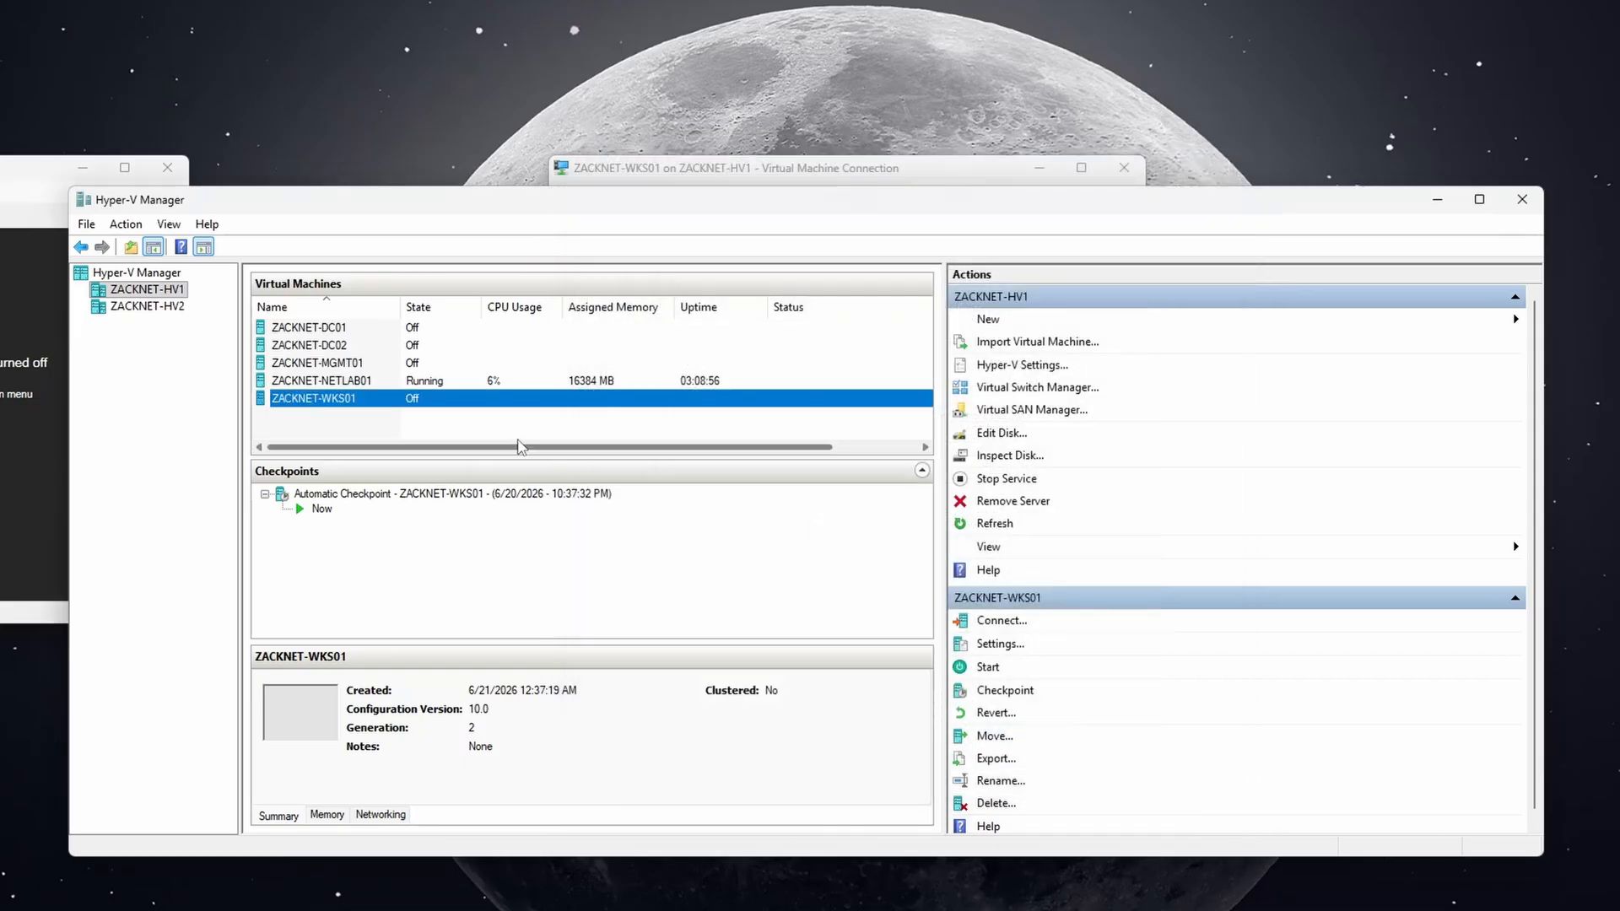